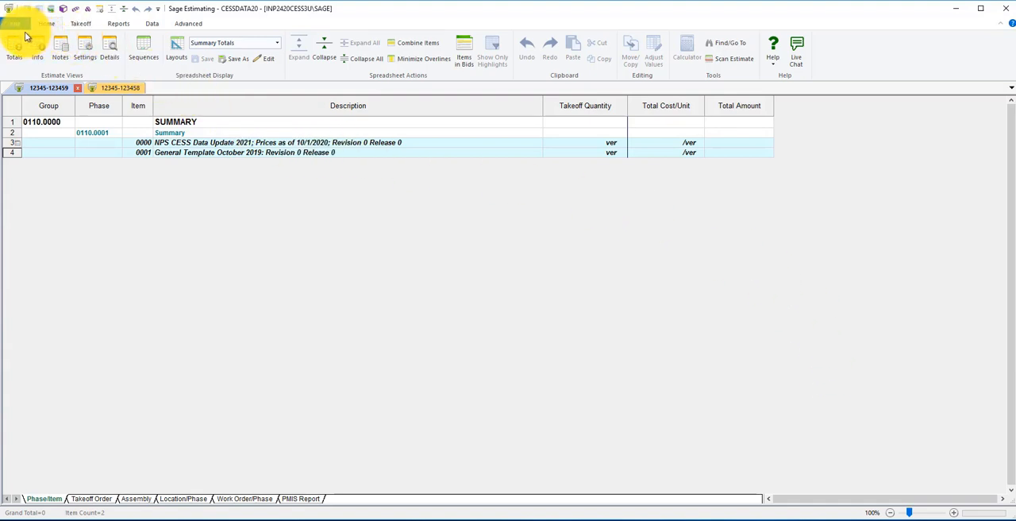
Review the Spreadsheet preferences in the application options, leaving every setting as it is
click(19, 23)
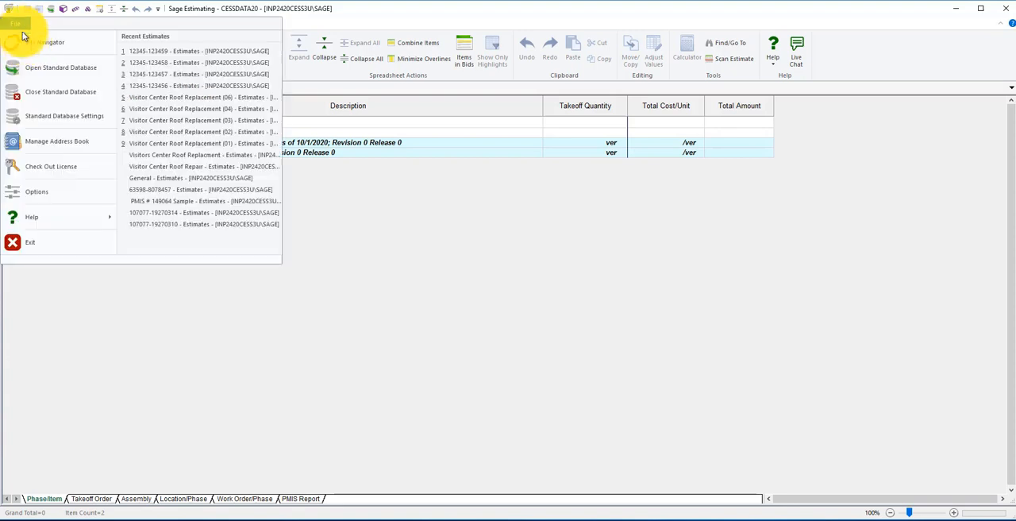
click(31, 196)
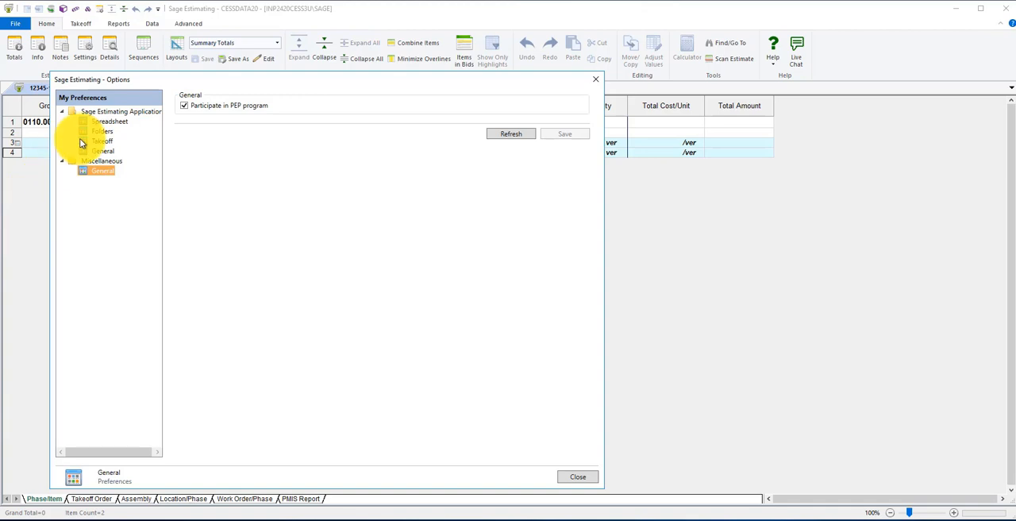
click(99, 125)
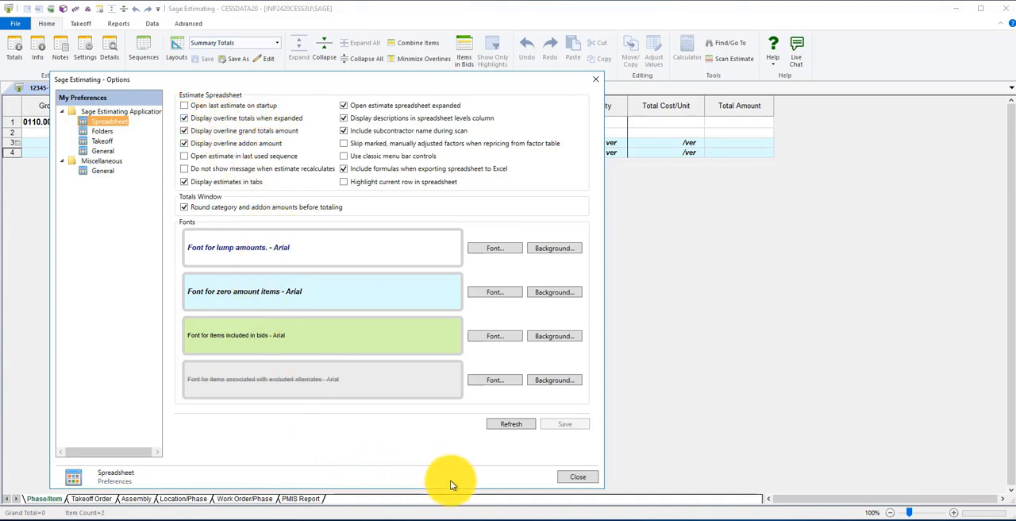
click(579, 477)
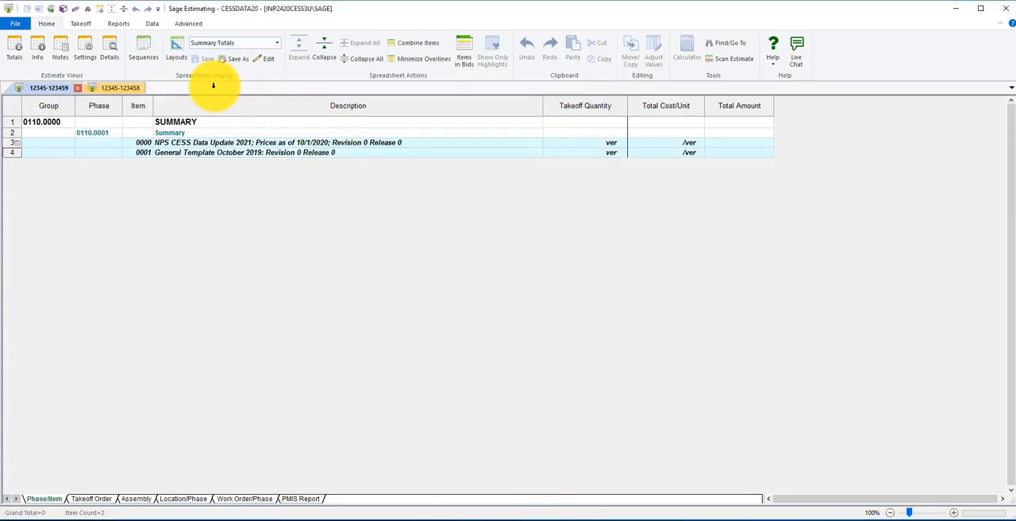
click(118, 88)
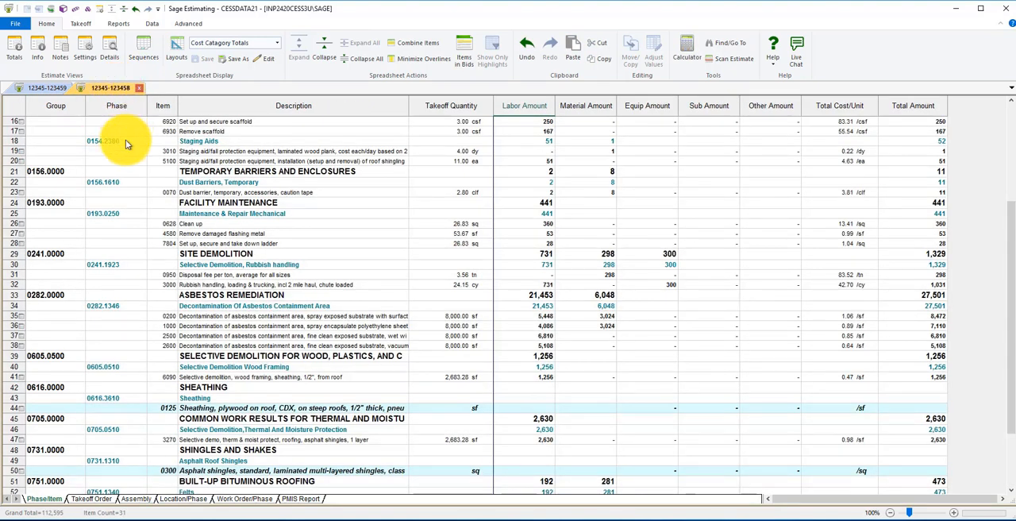
click(316, 347)
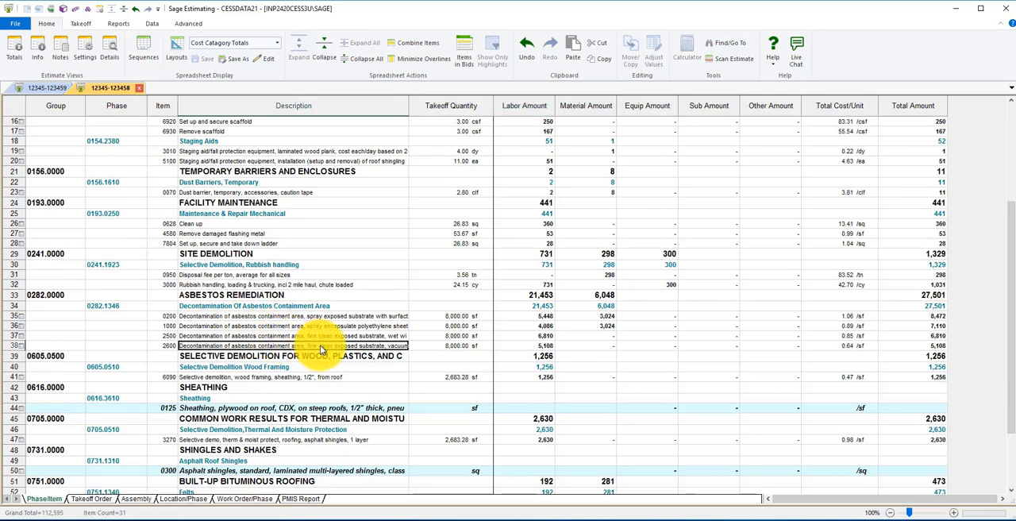
click(470, 346)
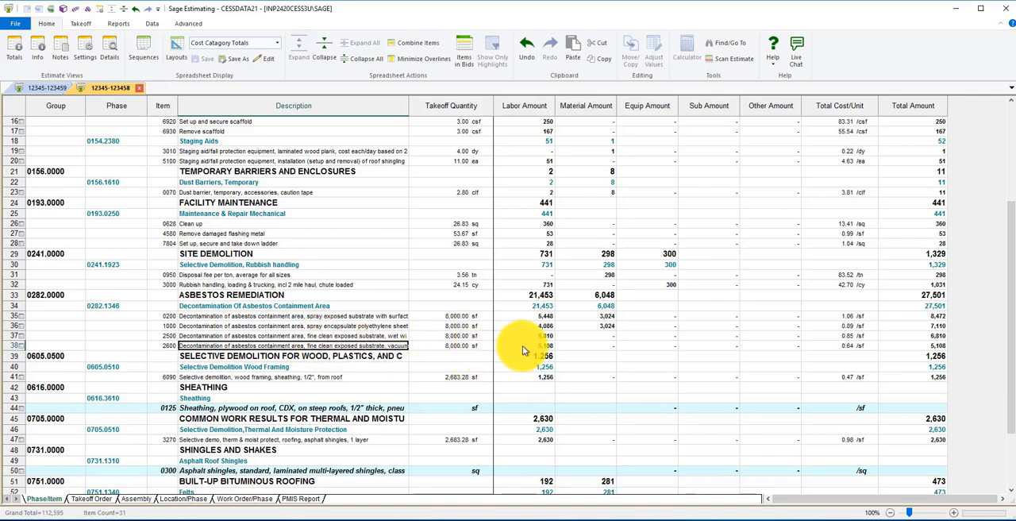
click(895, 346)
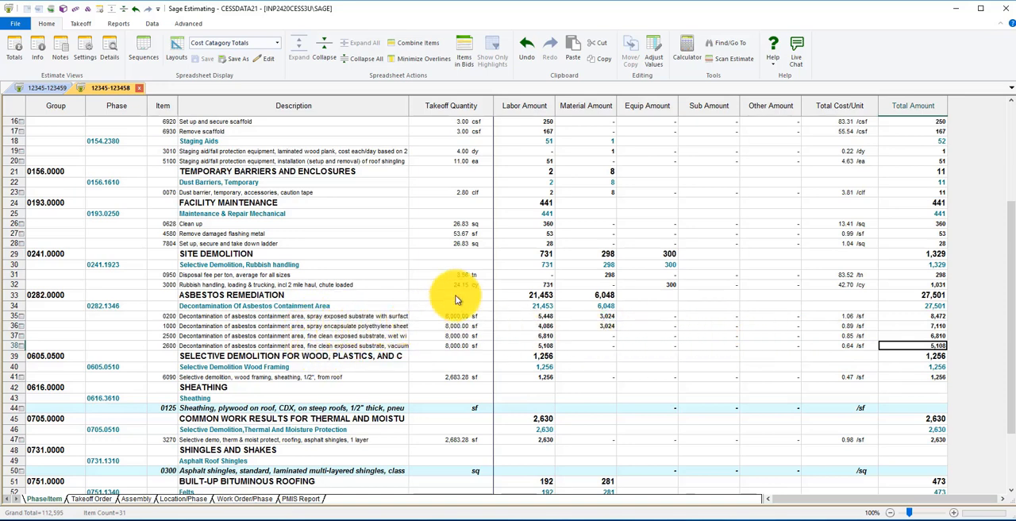
click(532, 216)
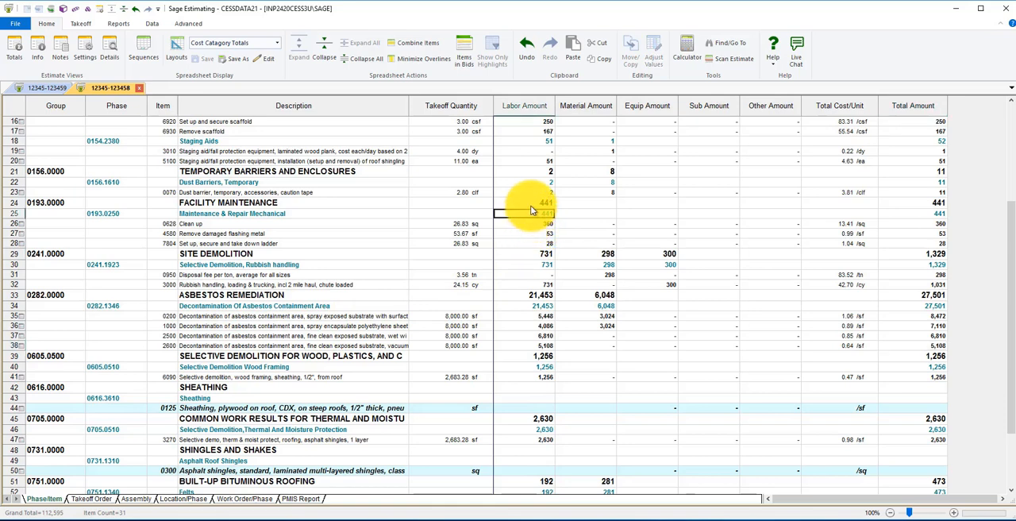
click(531, 205)
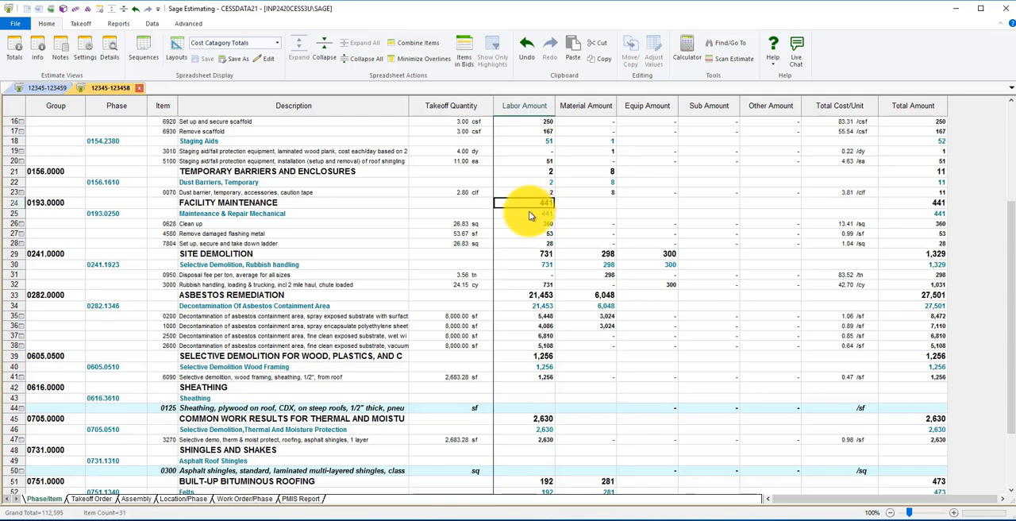
click(531, 216)
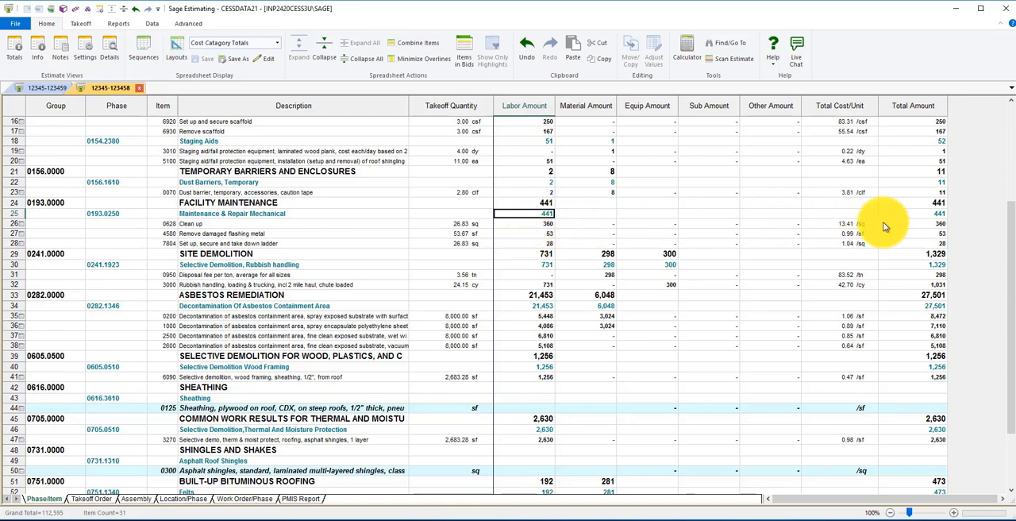
click(907, 216)
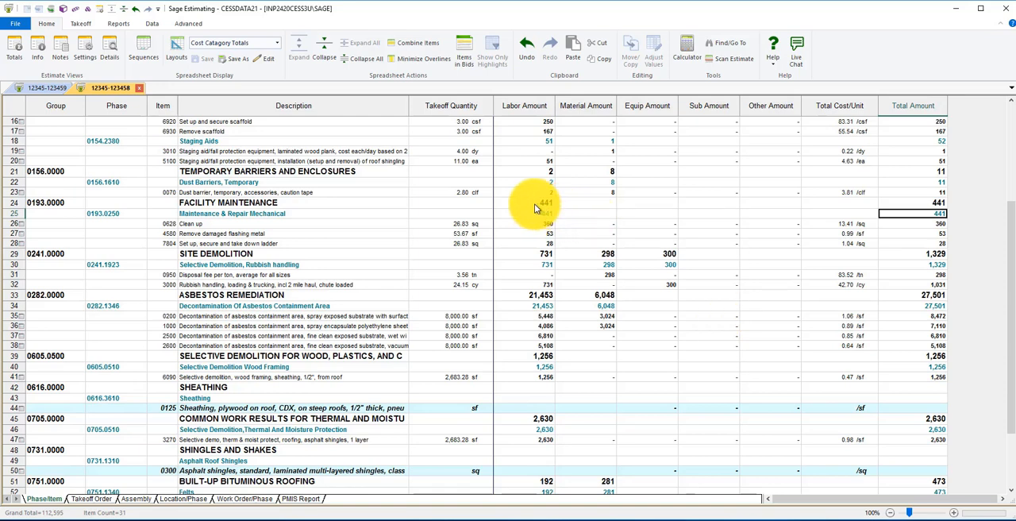
Turn off "Display overline totals when expanded" in the Spreadsheet preferences and save the change
click(16, 23)
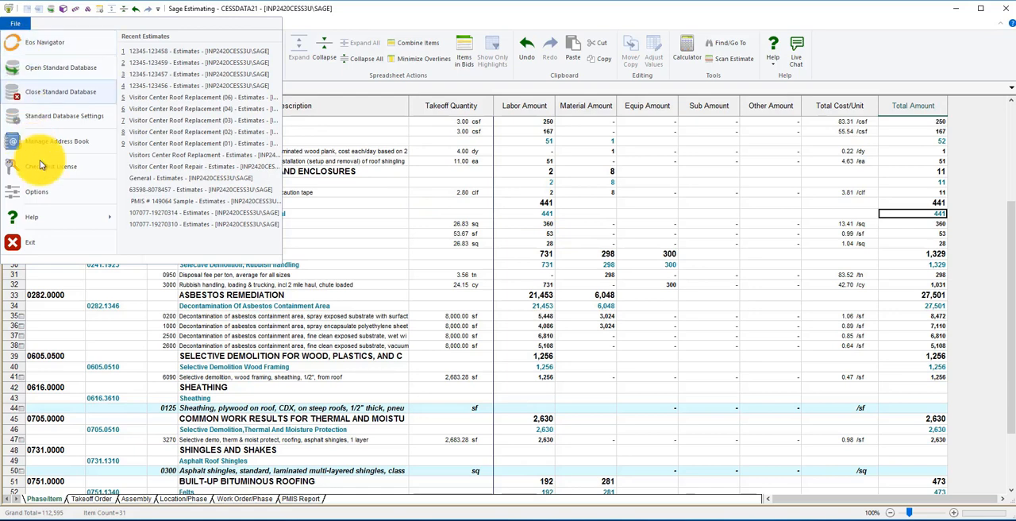
click(43, 190)
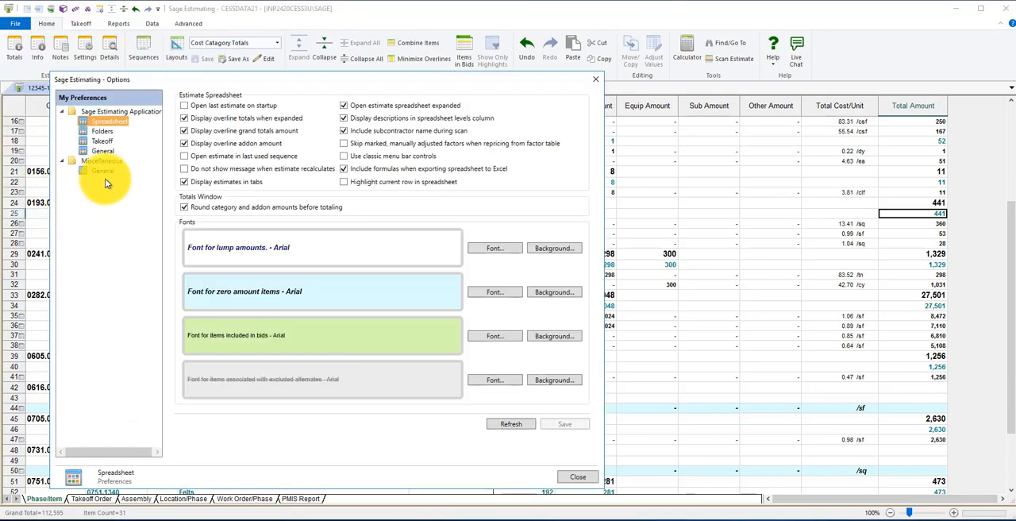
click(184, 120)
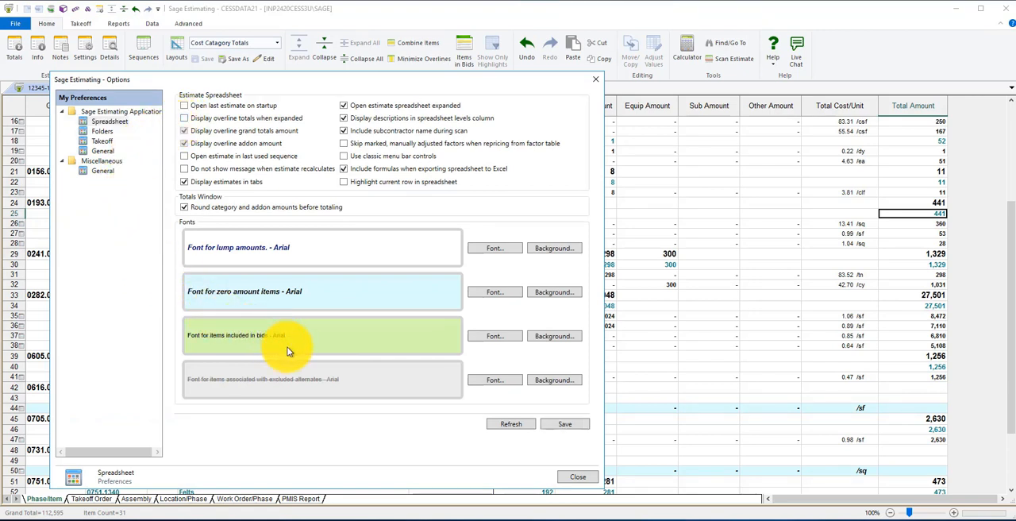
click(576, 427)
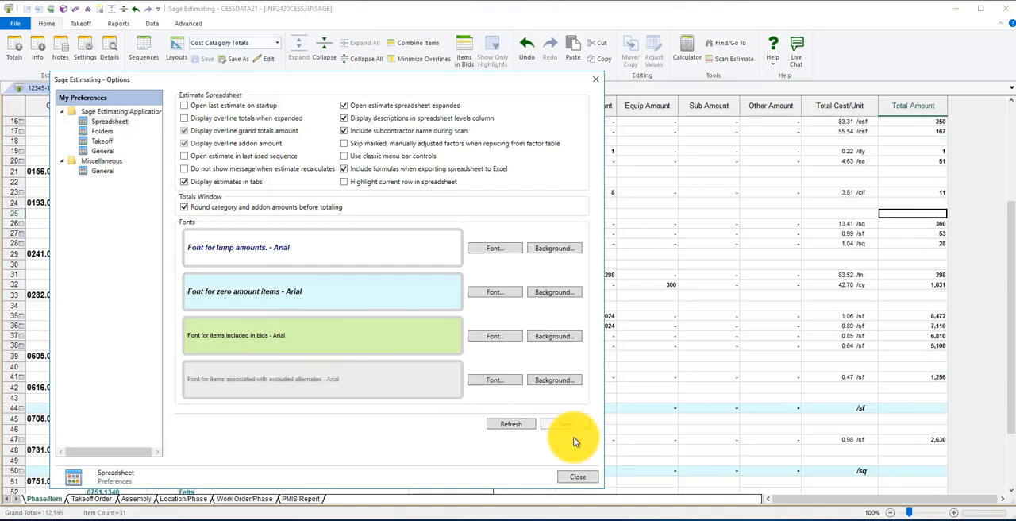
click(574, 477)
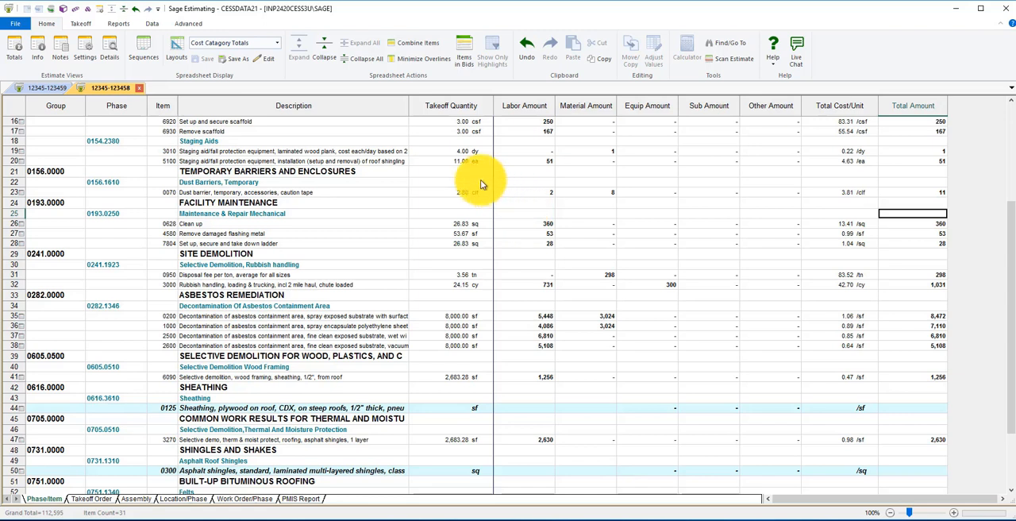
Collapse the estimate one level to its phases and check the Maintenance & Repair Mechanical labor total
click(324, 56)
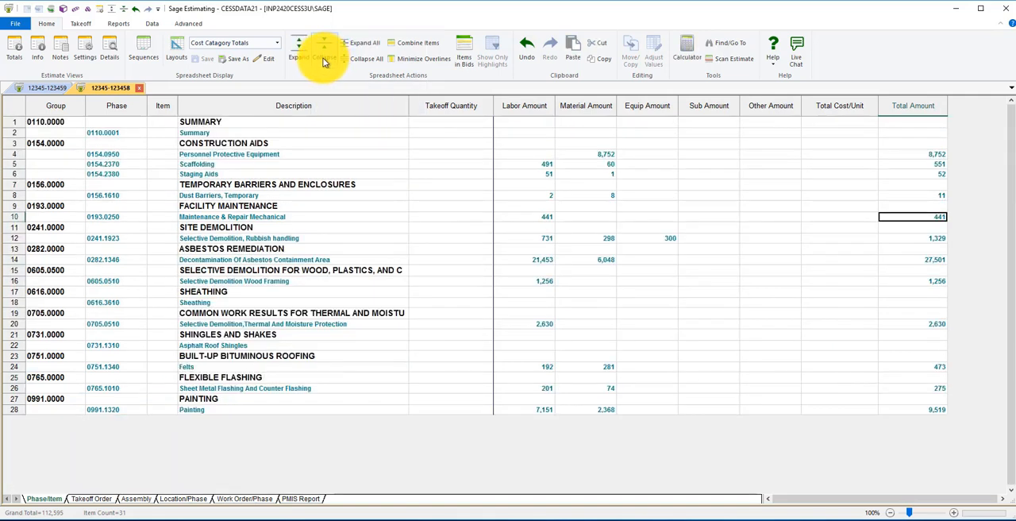
click(282, 217)
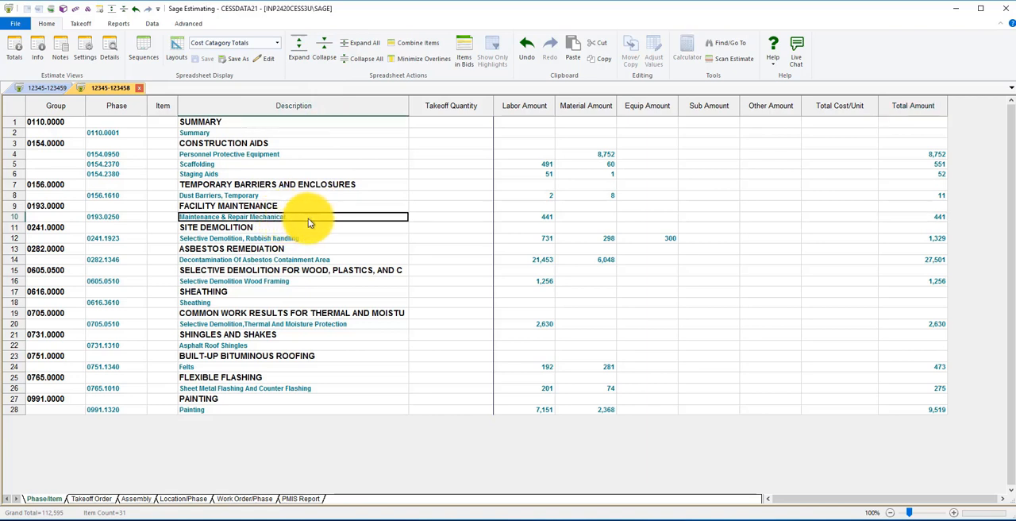
click(542, 219)
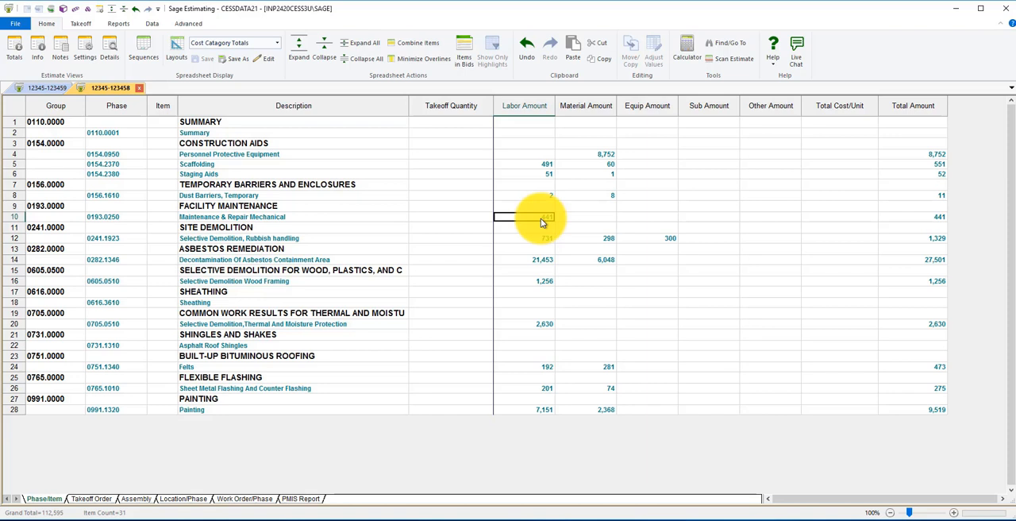
click(309, 208)
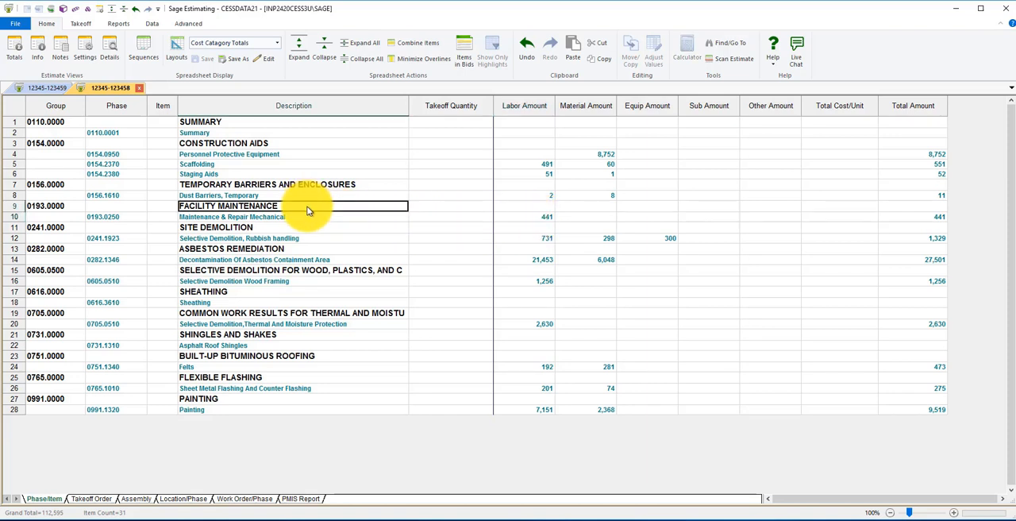
Collapse the estimate to group level to view the group totals, and expand all levels again down to the items
click(322, 56)
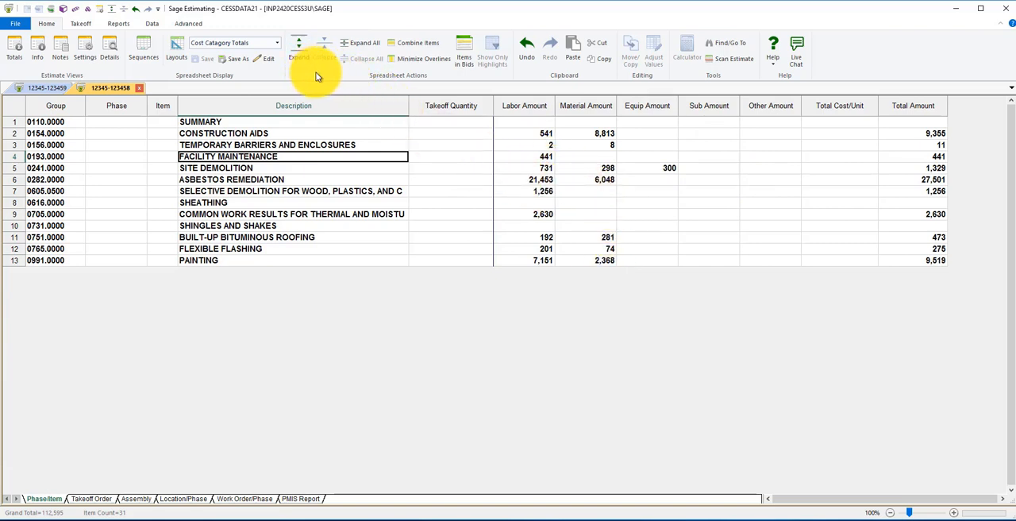
click(360, 45)
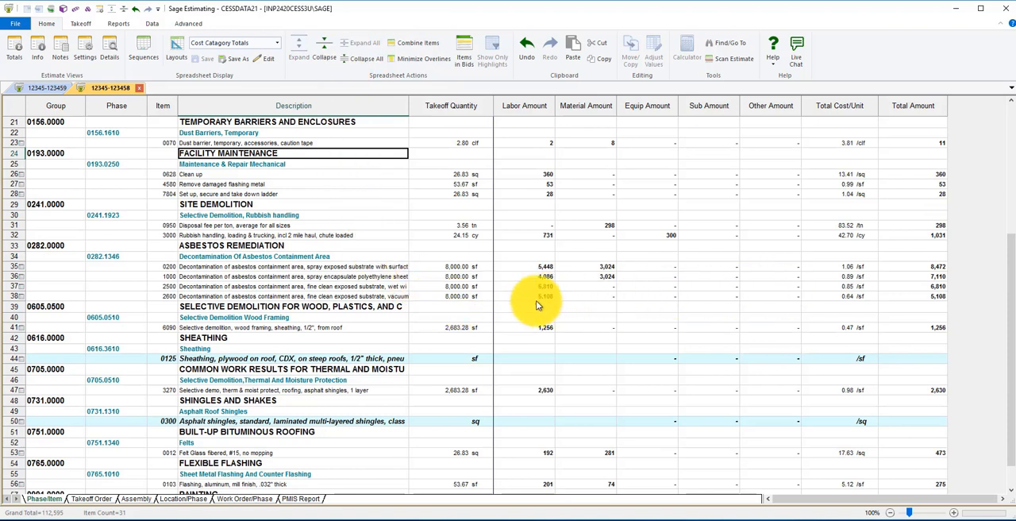
click(391, 295)
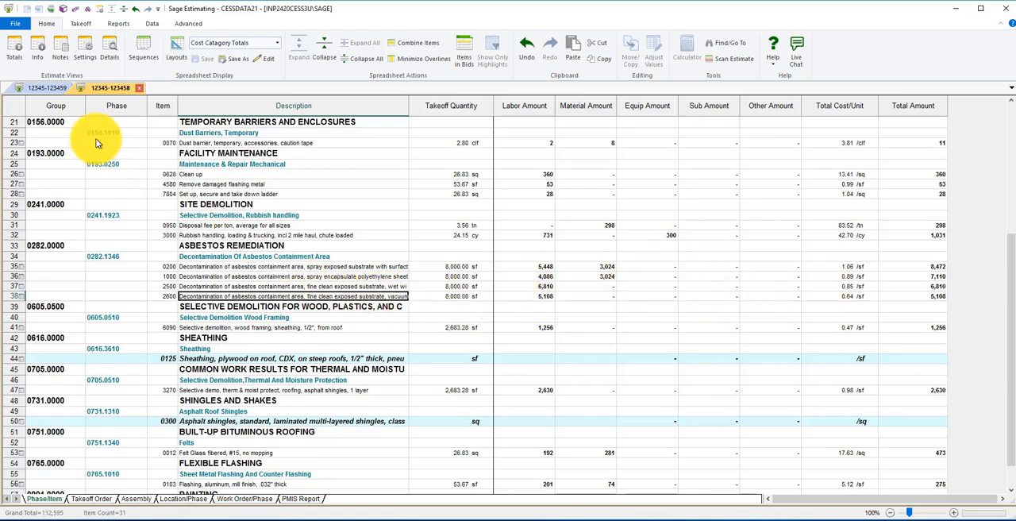
Turn "Display overline totals when expanded" back on in the Spreadsheet preferences and save the change
click(13, 24)
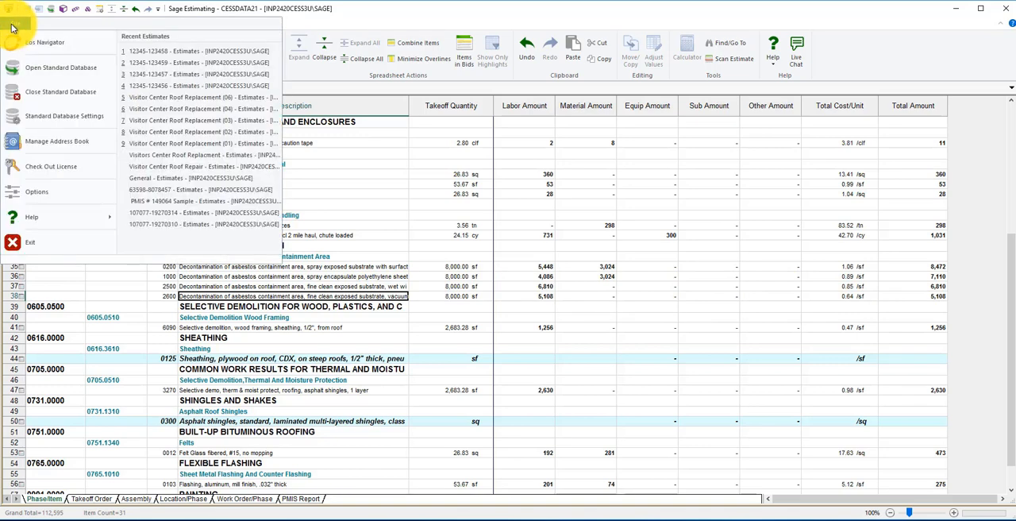
click(38, 190)
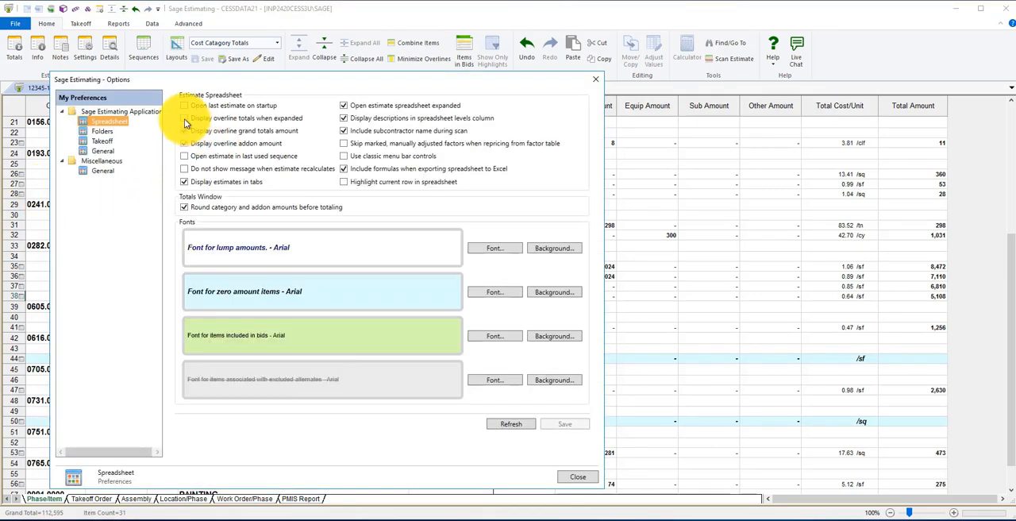
click(184, 118)
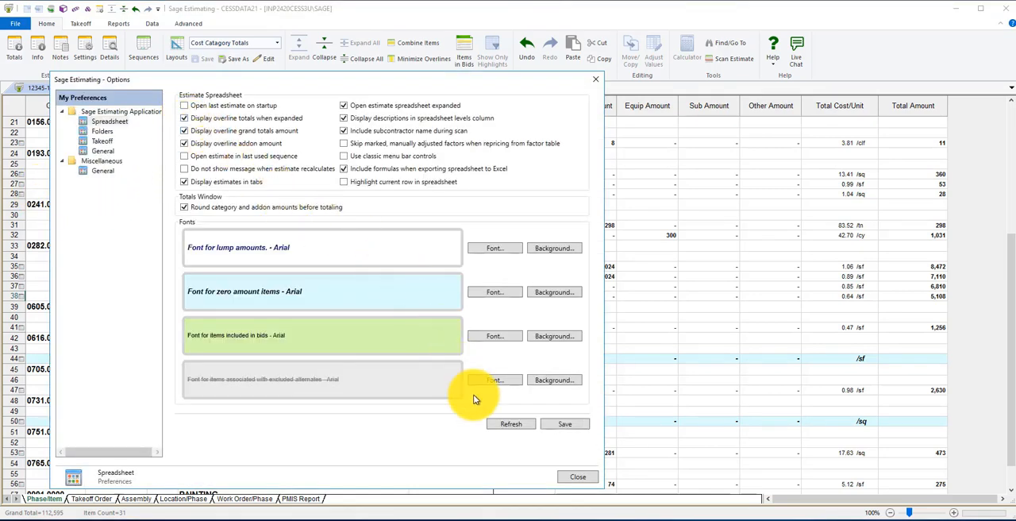
click(566, 423)
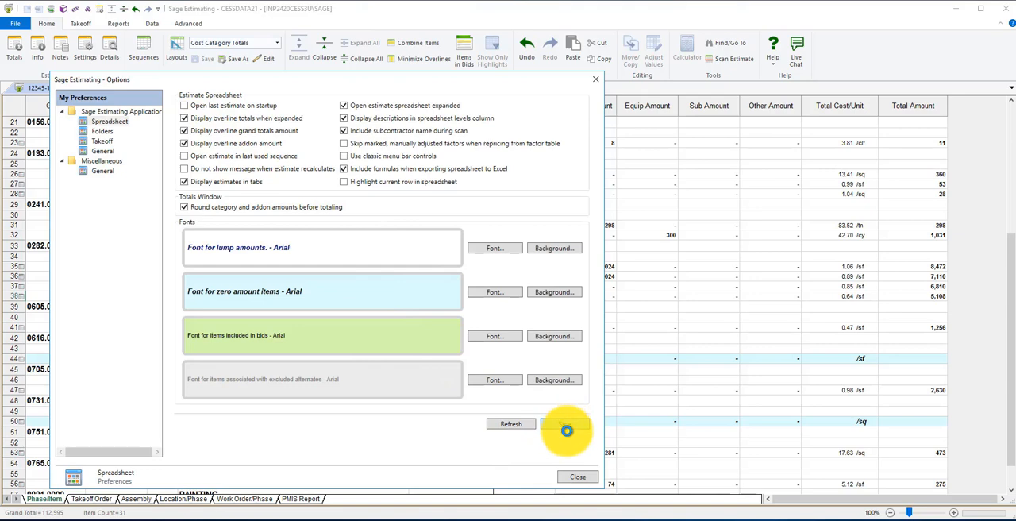
click(575, 478)
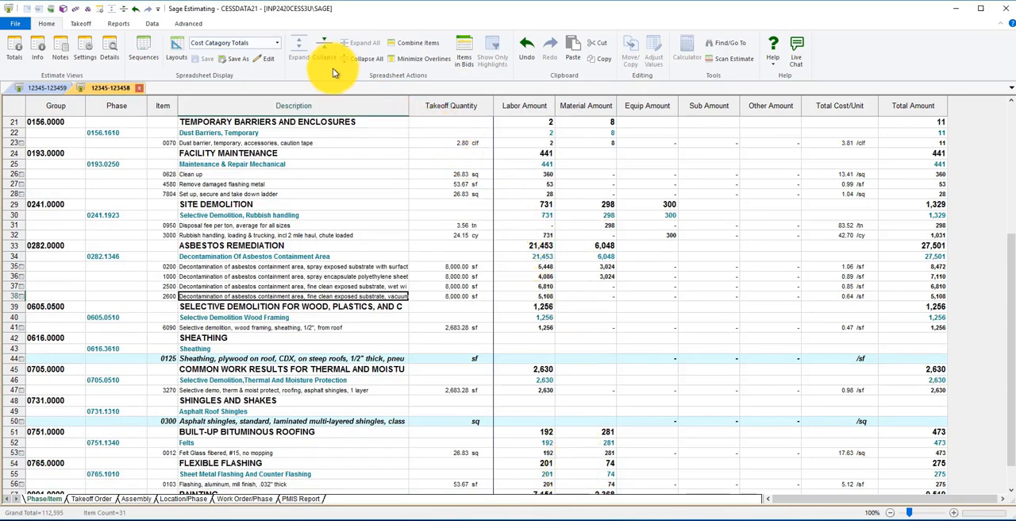
Examine the exported reports folder path in the Folders preferences, including its user name and Exports portions
click(16, 26)
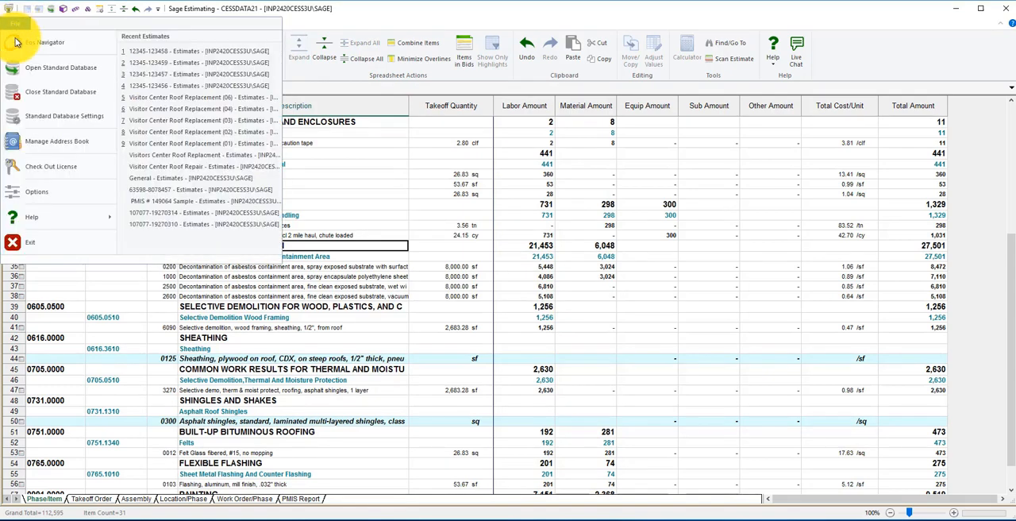
click(22, 196)
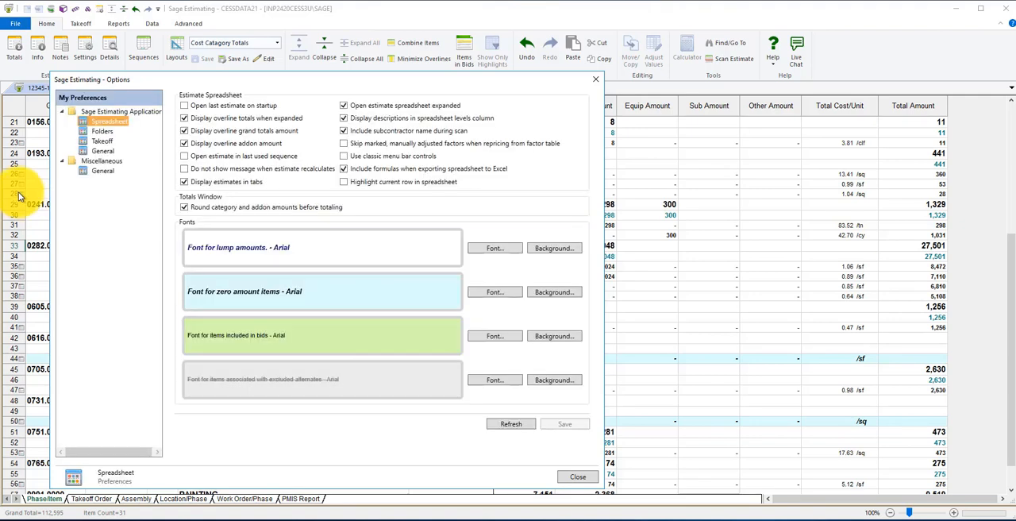
click(101, 132)
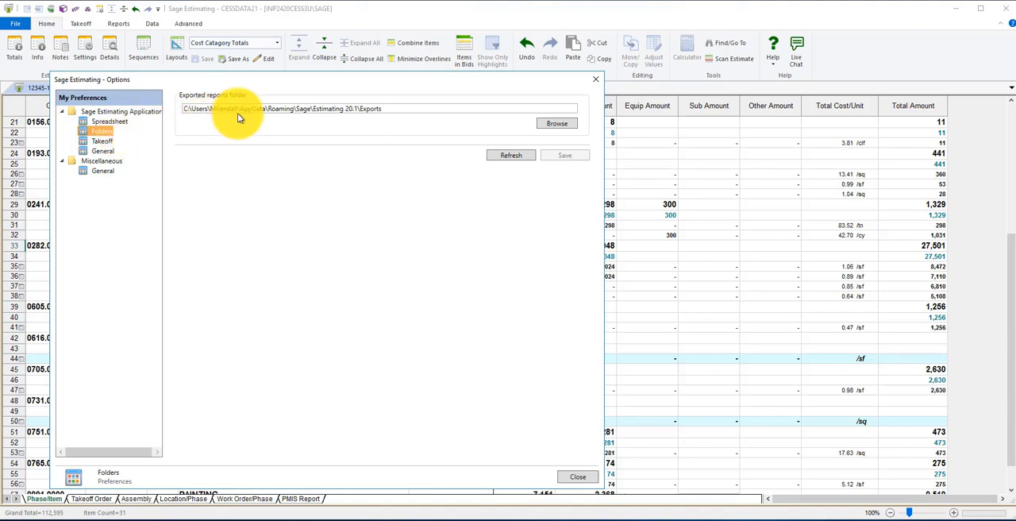
click(366, 110)
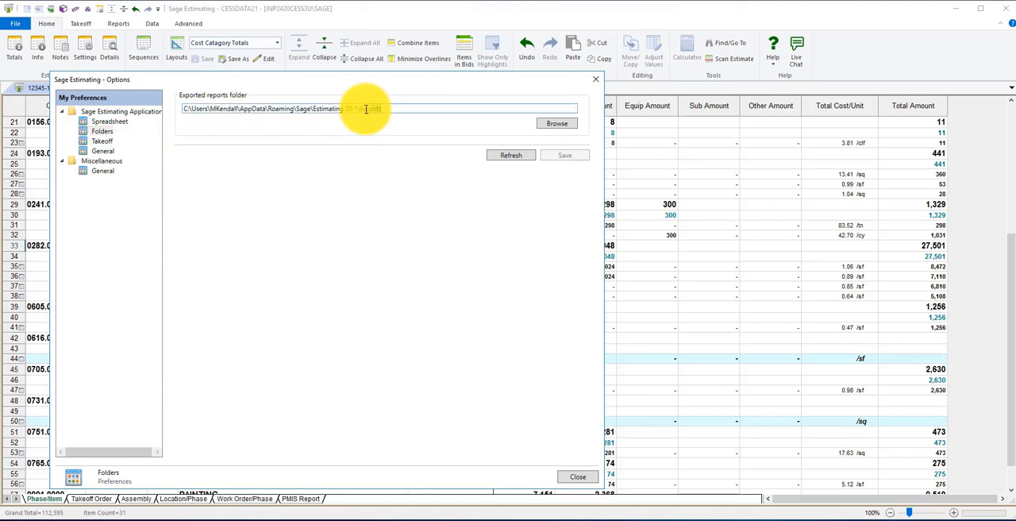
double_click(234, 112)
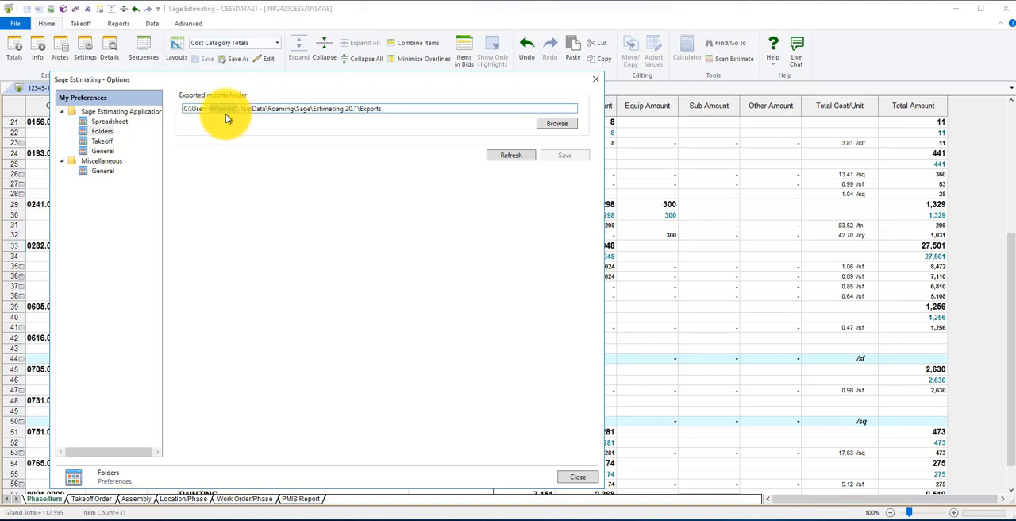
click(262, 115)
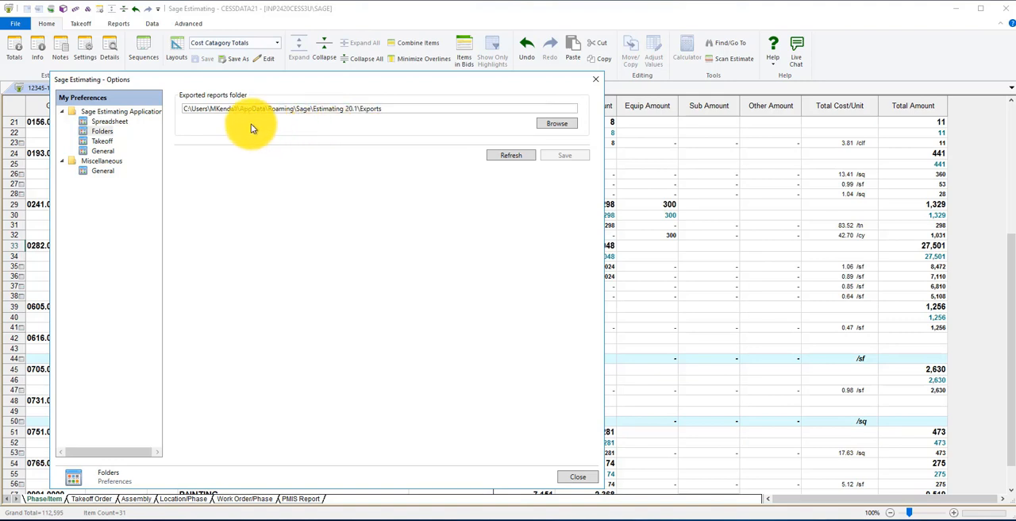
Review the Takeoff, General and Miscellaneous General preferences in the options, and return to the Spreadsheet preferences
click(103, 142)
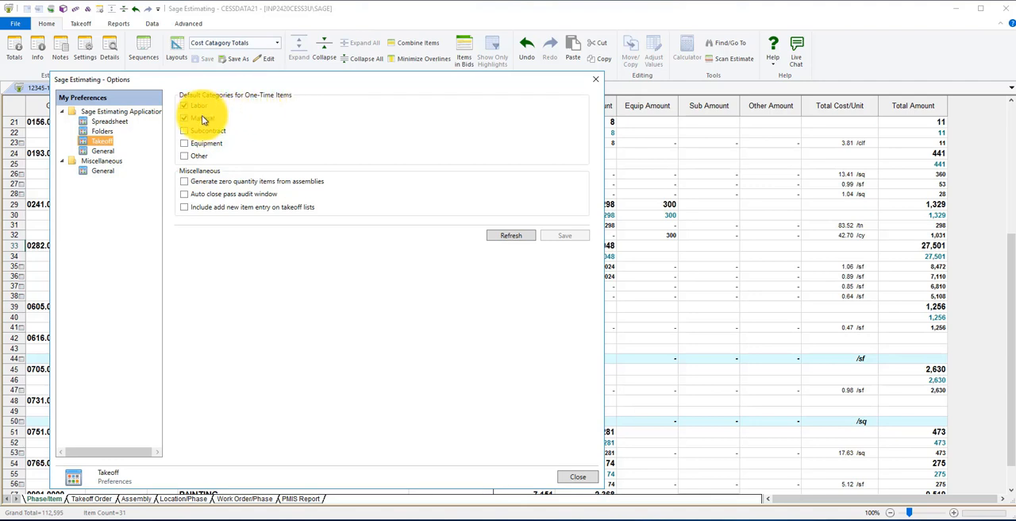
click(110, 151)
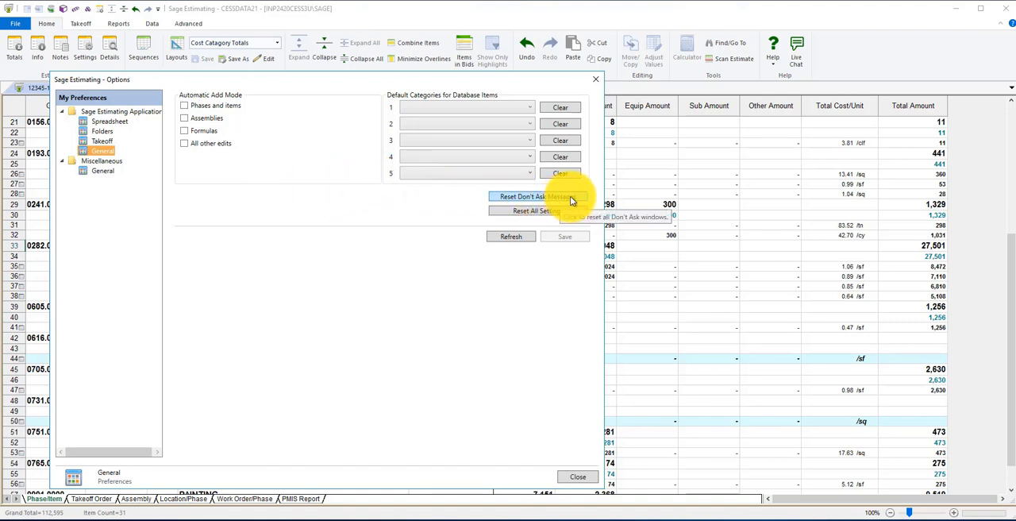
click(102, 171)
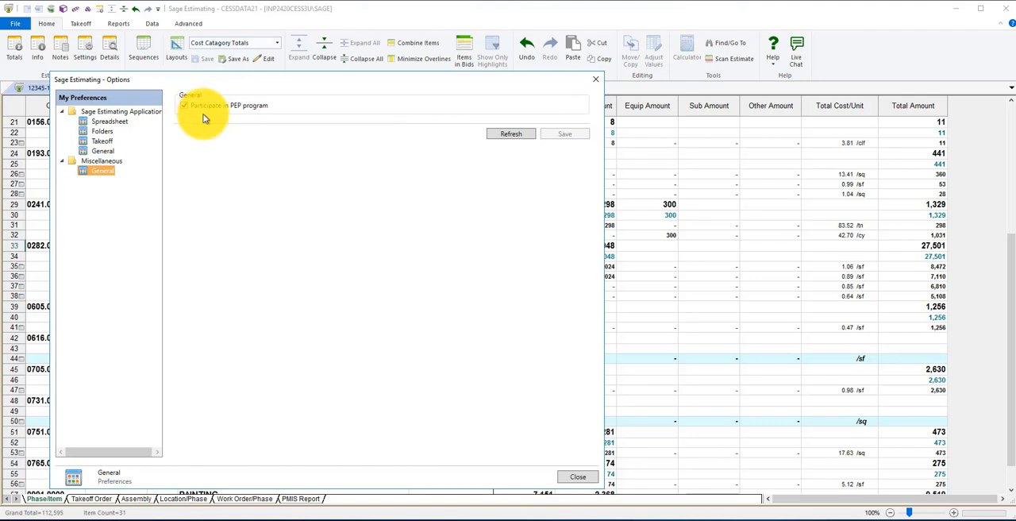
click(108, 123)
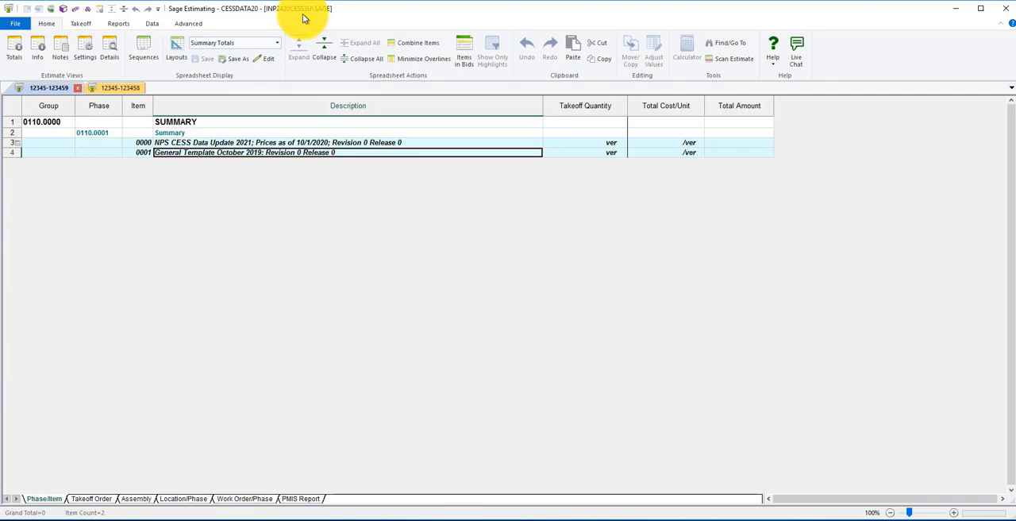
click(21, 29)
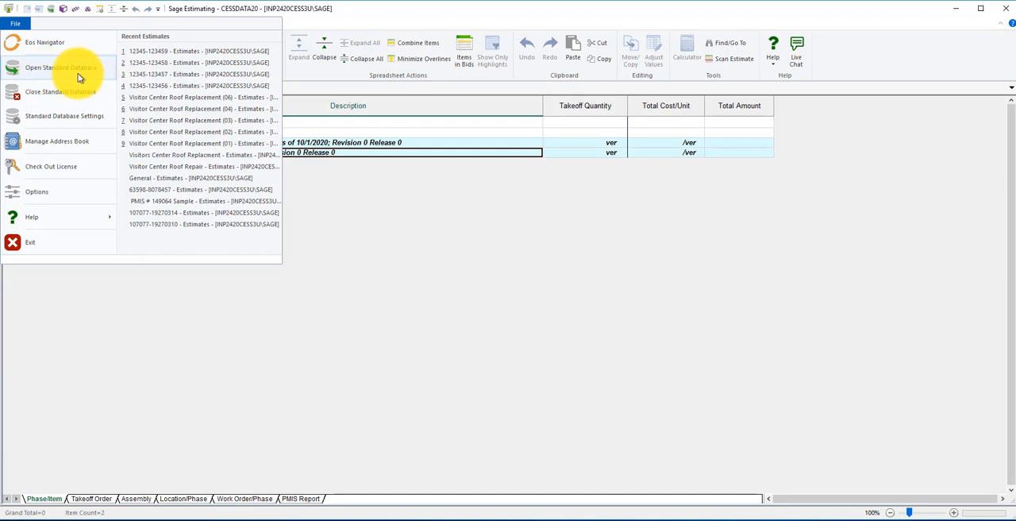
click(78, 77)
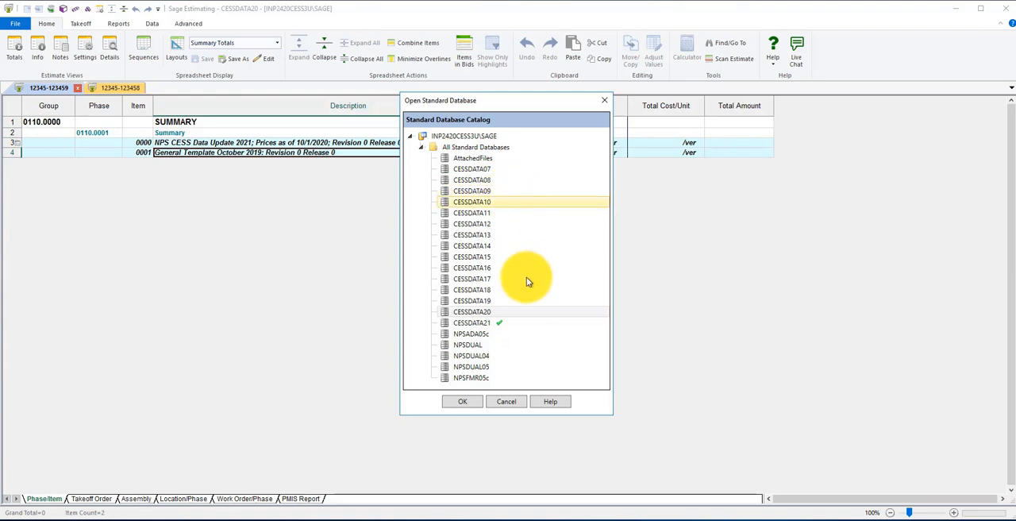
click(501, 326)
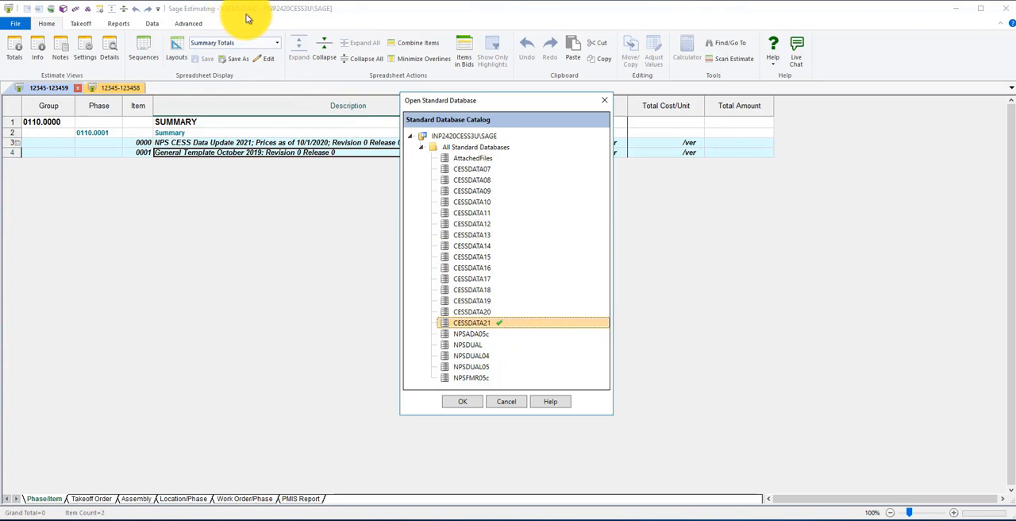
mouse_move(462, 323)
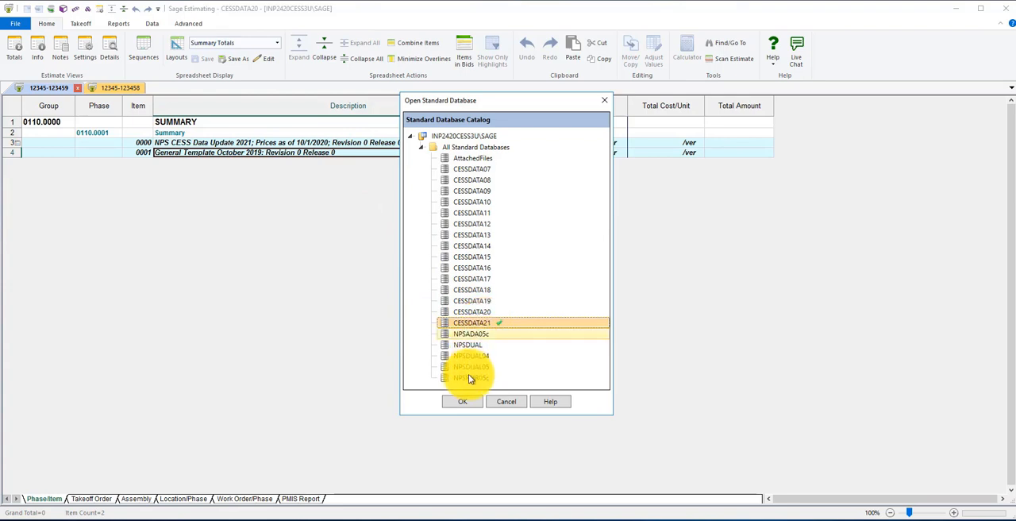
click(466, 403)
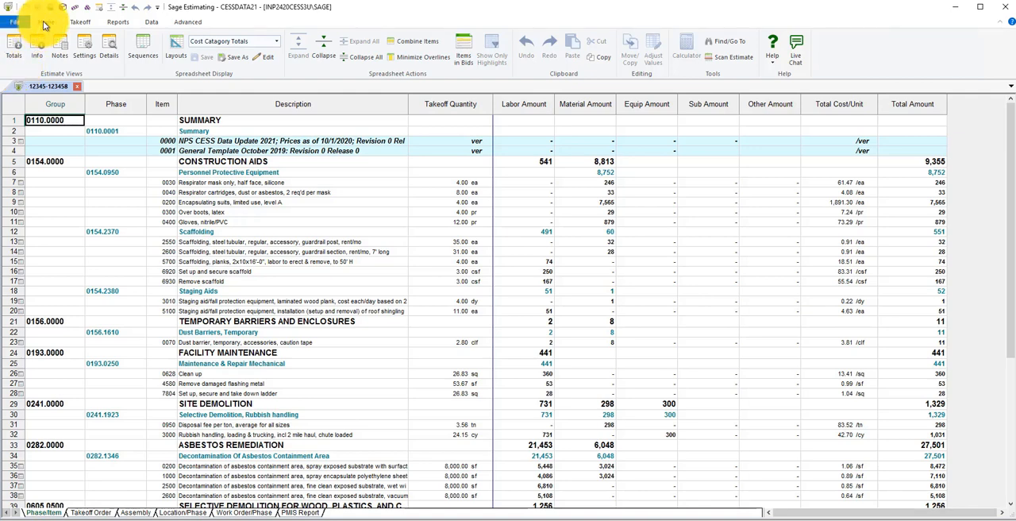
click(15, 49)
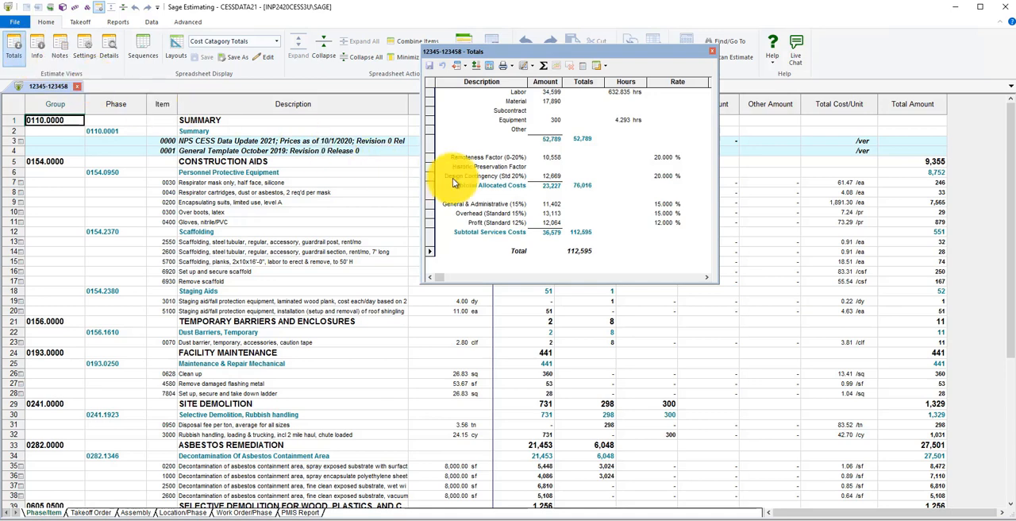
click(712, 51)
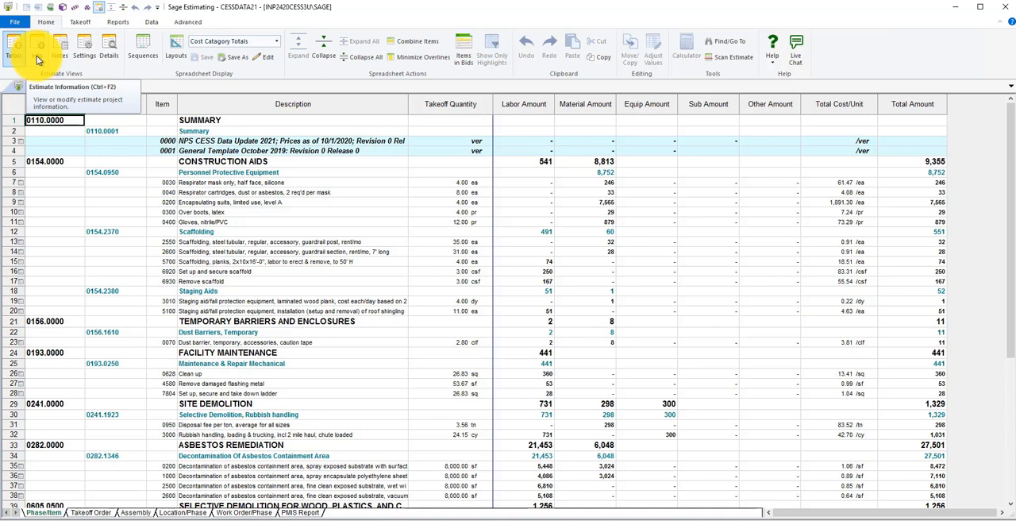
Turn on "Automatically calculate overline quantities" in the estimate settings and confirm the change
click(84, 48)
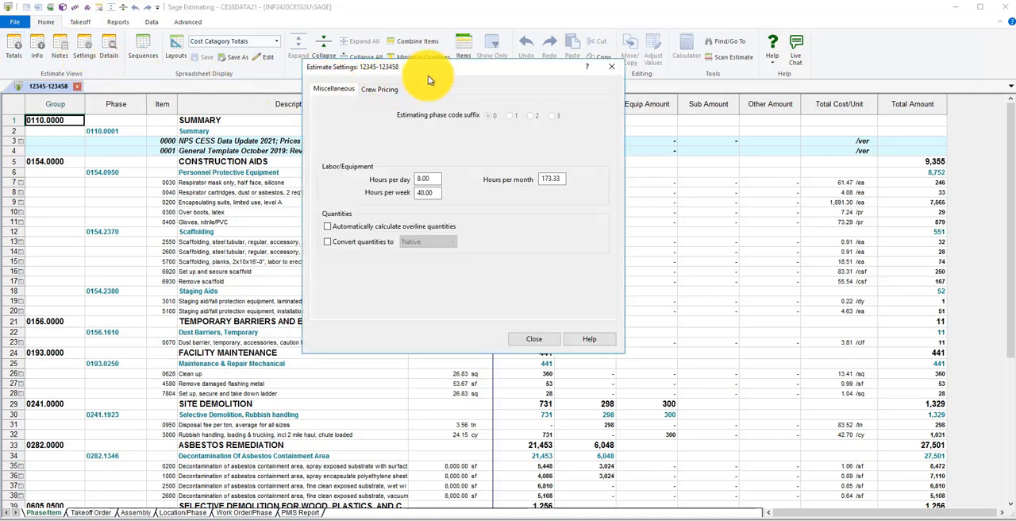
drag(430, 82, 438, 125)
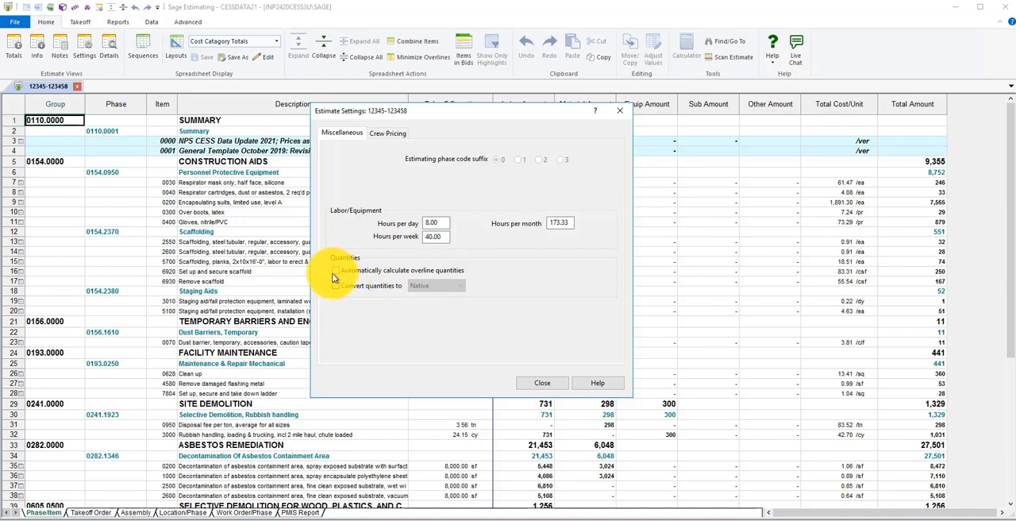
click(399, 271)
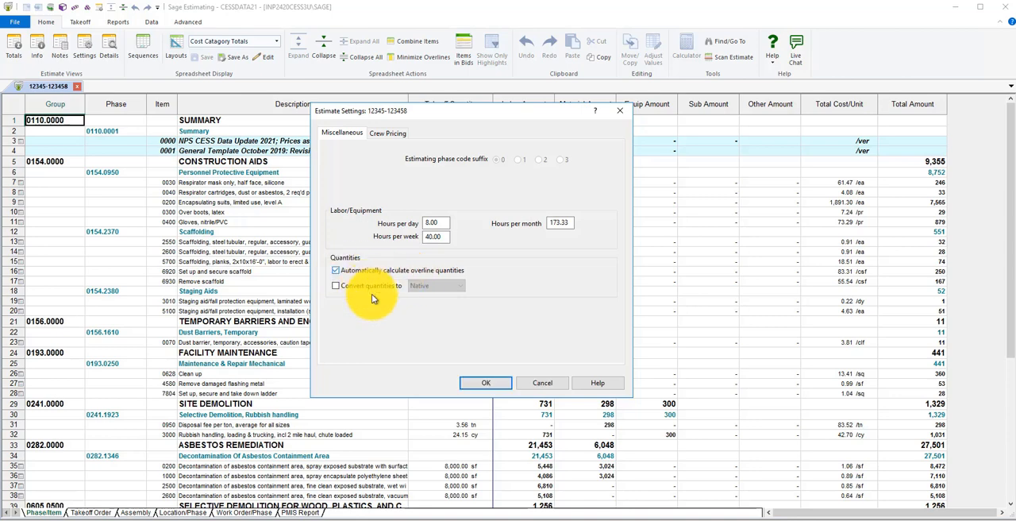
click(476, 383)
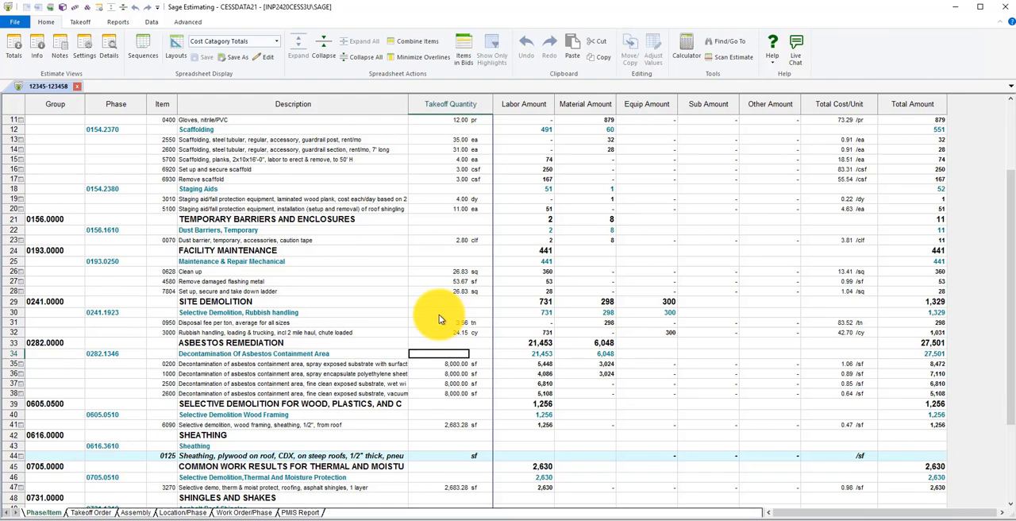
Set the takeoff unit of the Selective Demolition, Rubbish handling phase to tn and remove its fixed quantity
click(439, 314)
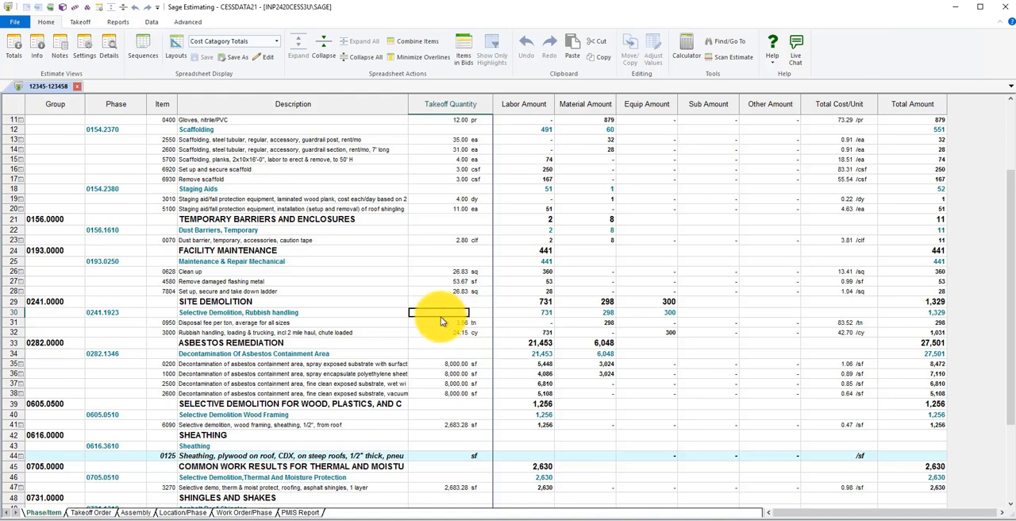
click(481, 315)
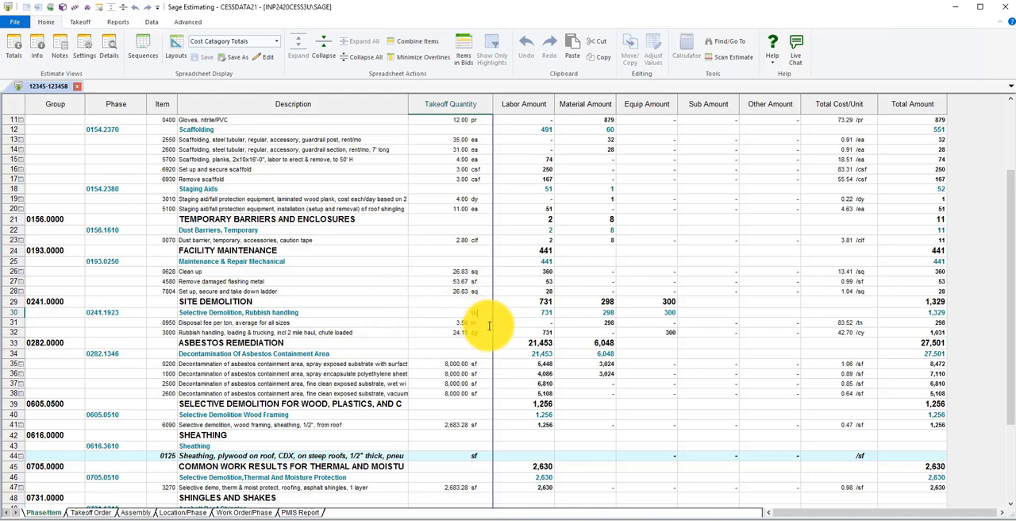
right_click(436, 312)
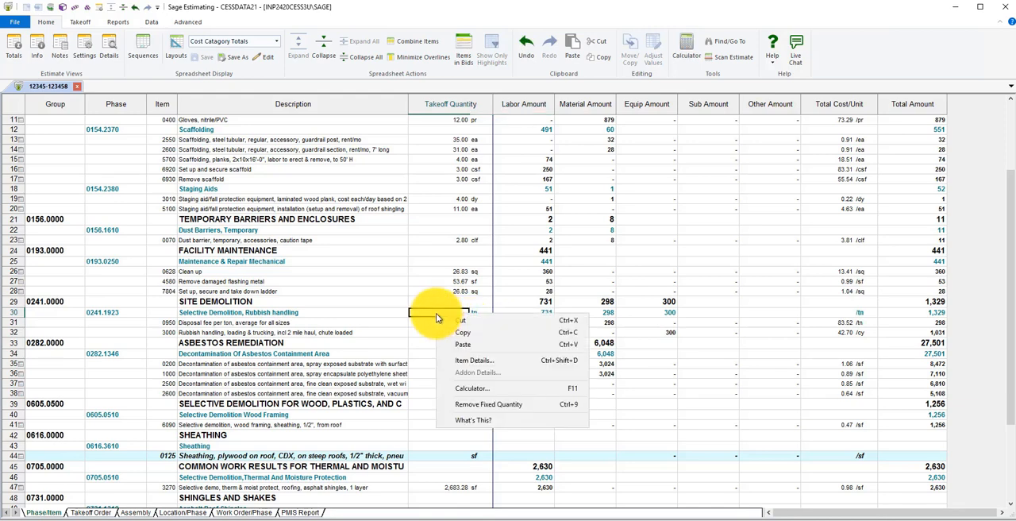
click(462, 407)
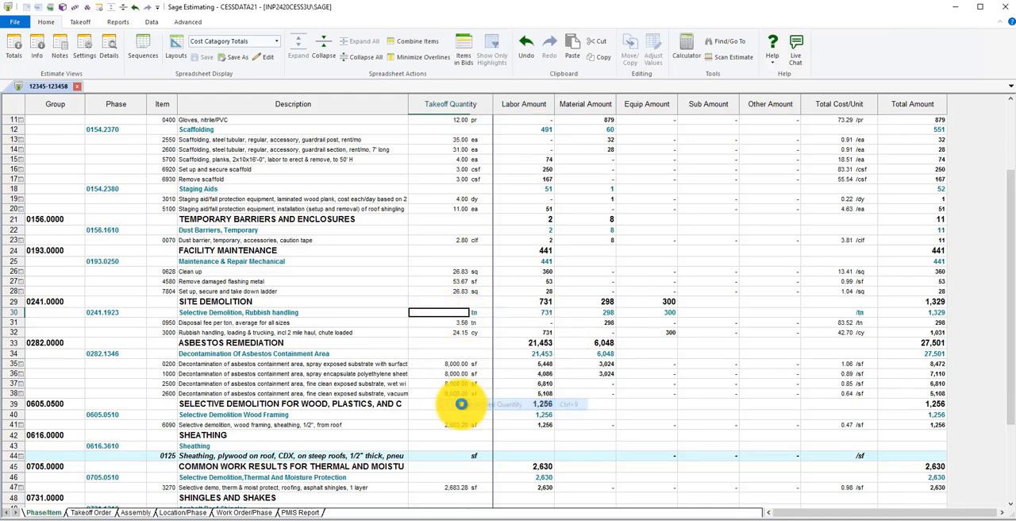
Compare the Rubbish handling phase with its disposal fee item, and change the phase's takeoff unit to cy
click(457, 323)
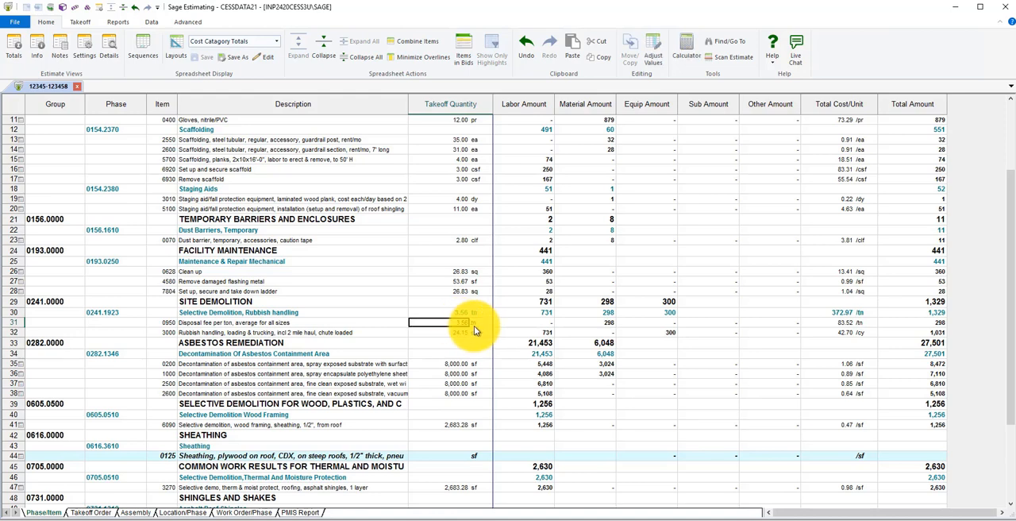
click(476, 326)
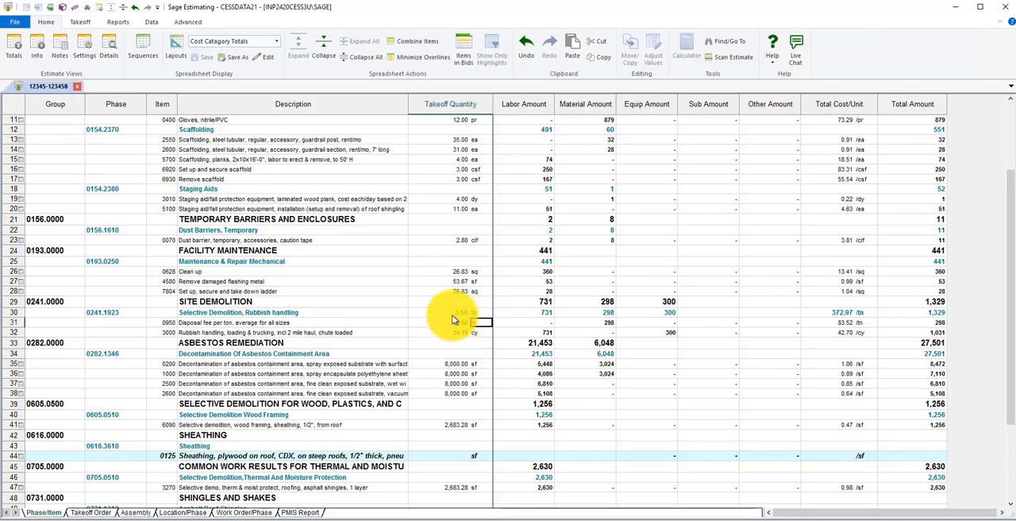
click(451, 311)
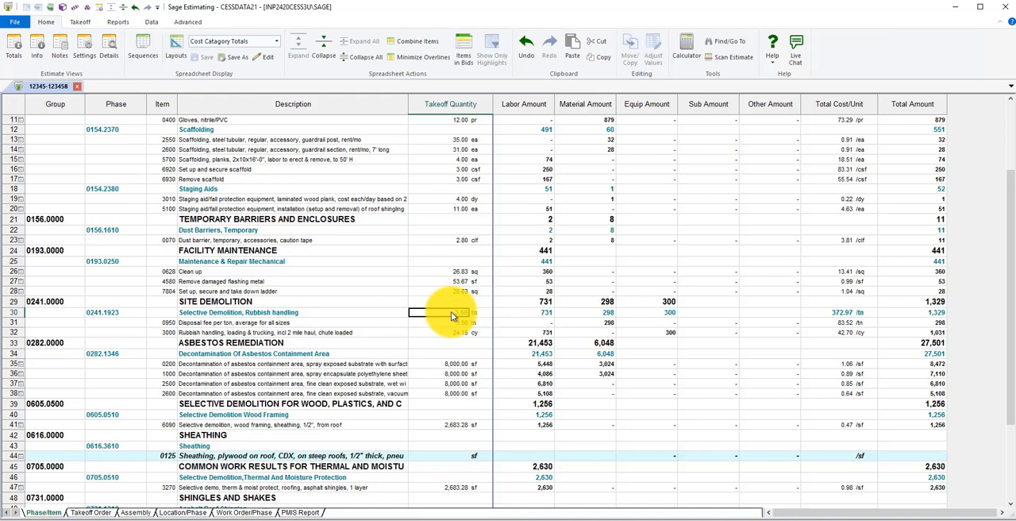
click(480, 313)
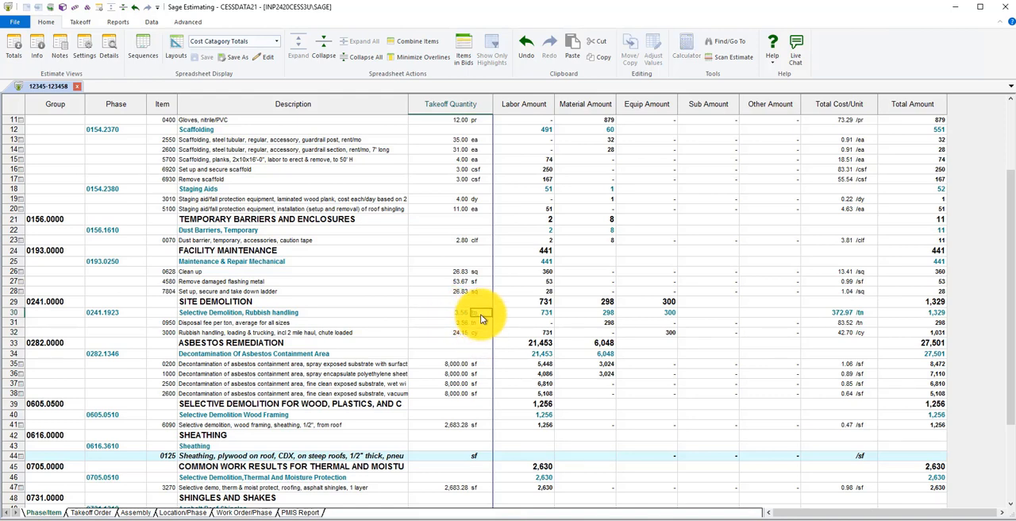
text(cy)
key(Tab)
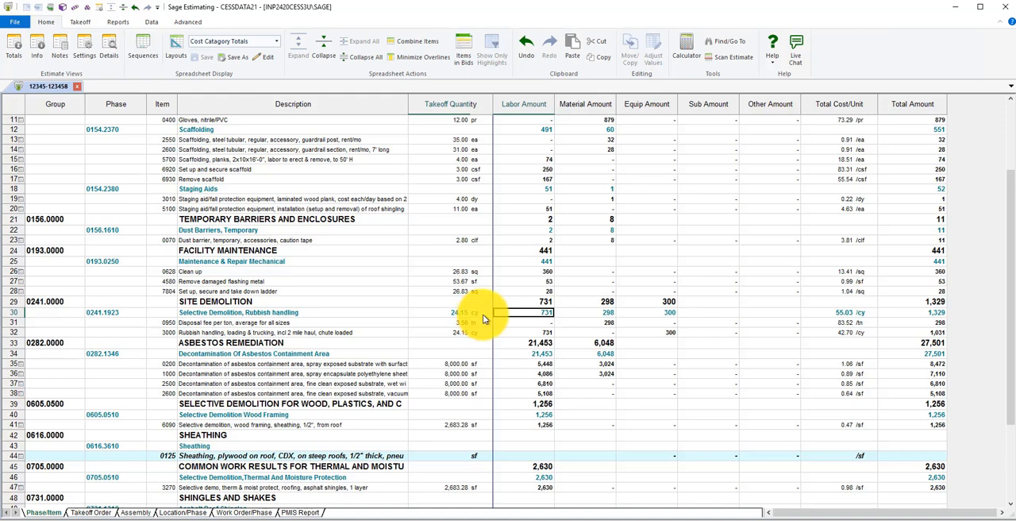
click(478, 312)
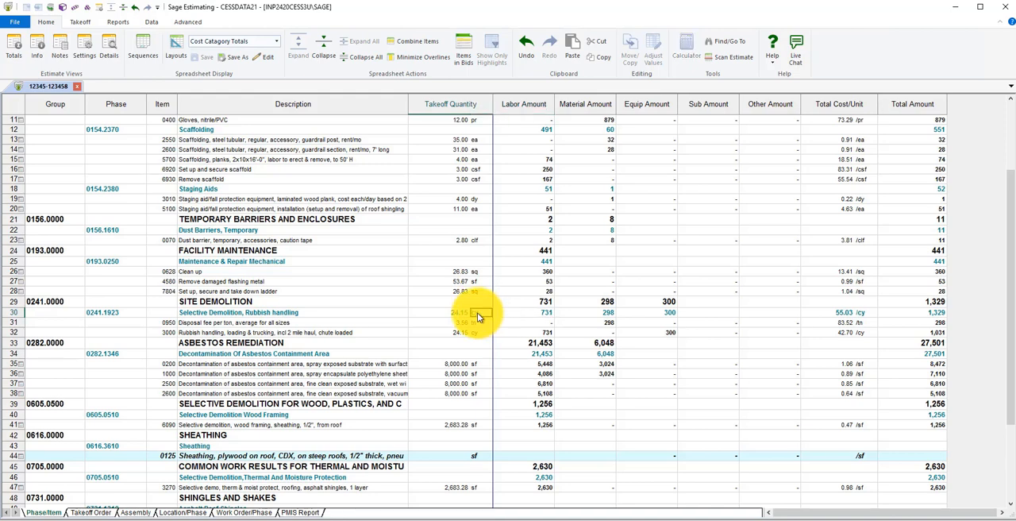
Set the takeoff unit of the Decontamination Of Asbestos Containment Area phase to sf and remove its fixed quantity
click(476, 354)
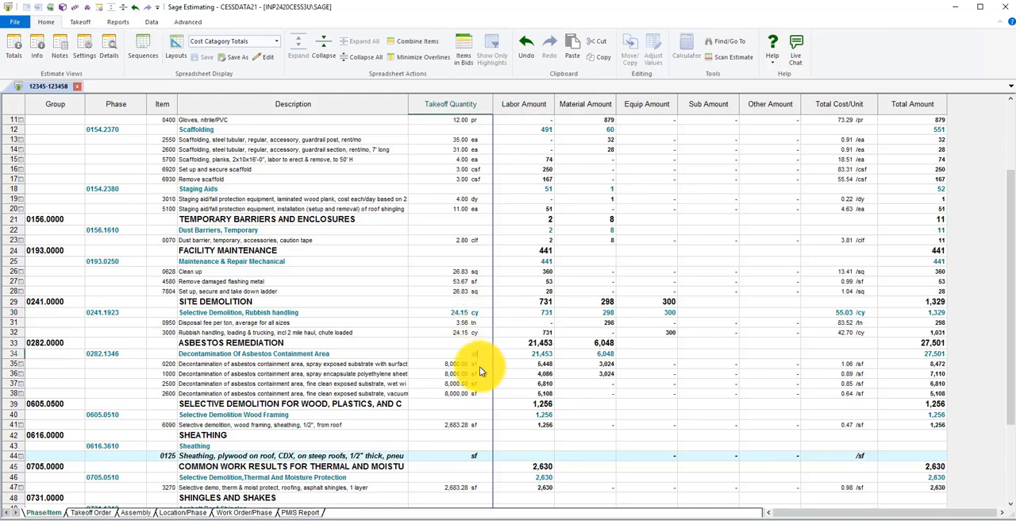
click(478, 365)
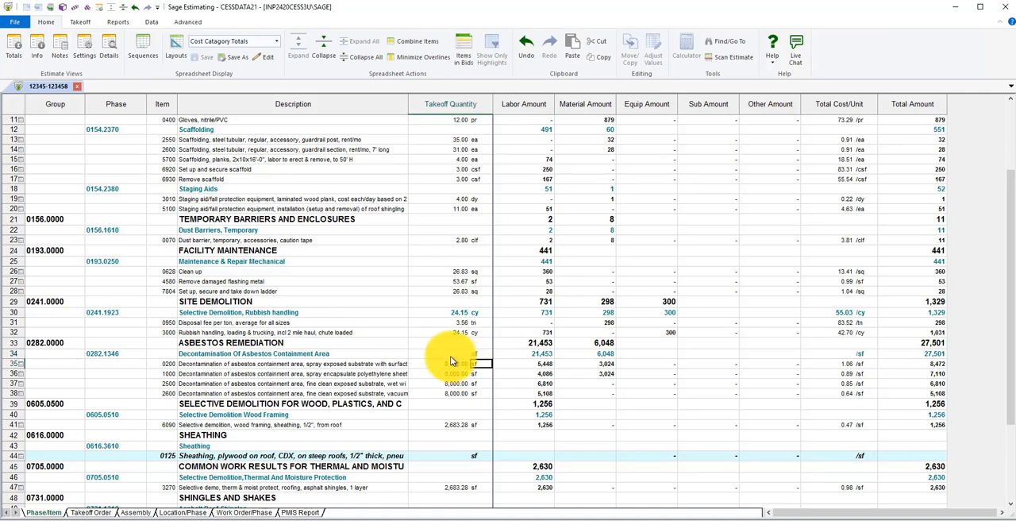
right_click(450, 355)
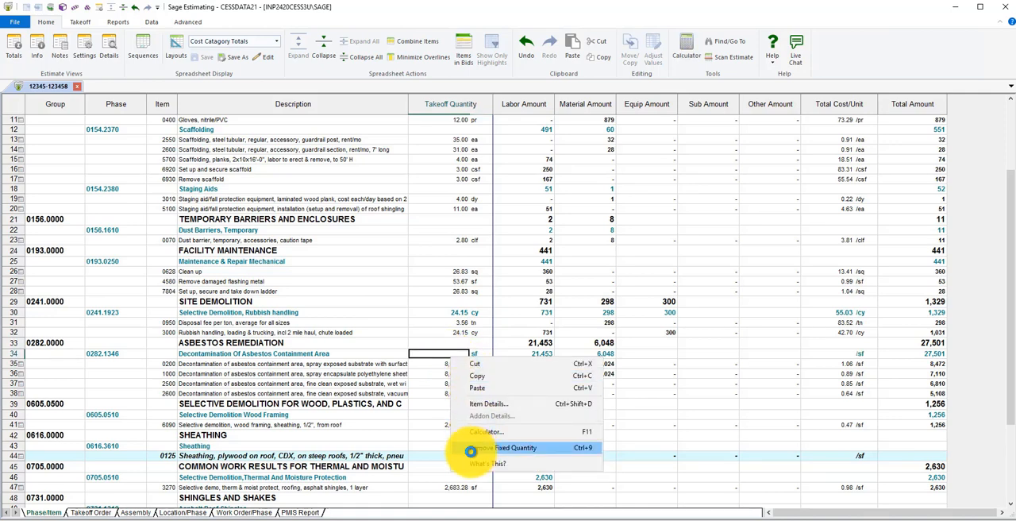
click(471, 447)
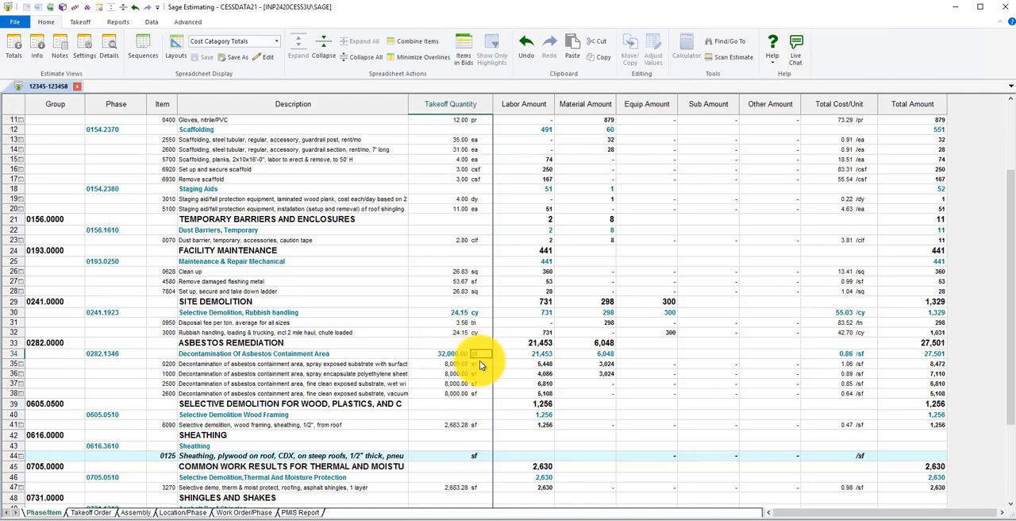
Change the takeoff unit of item 0200 under Decontamination Of Asbestos Containment Area to sqft
click(480, 364)
key(Delete)
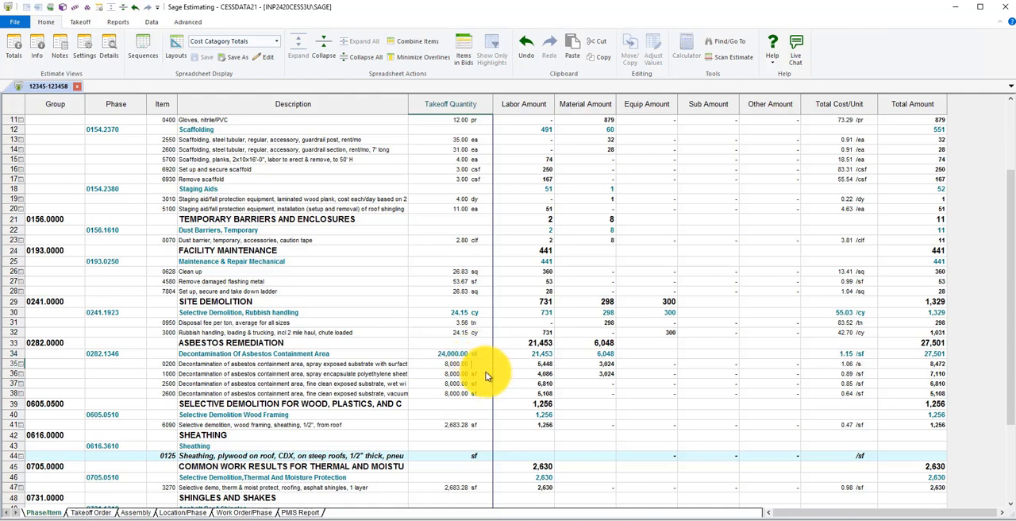
text(sqft)
Change the Decontamination Of Asbestos Containment Area phase's unit to sqft and compare it with the units of its items
click(480, 354)
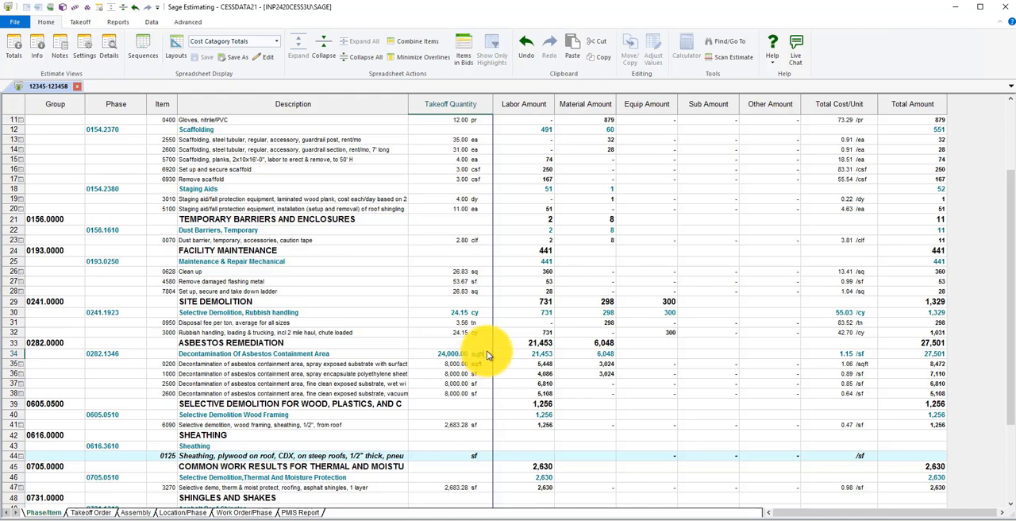
key(Tab)
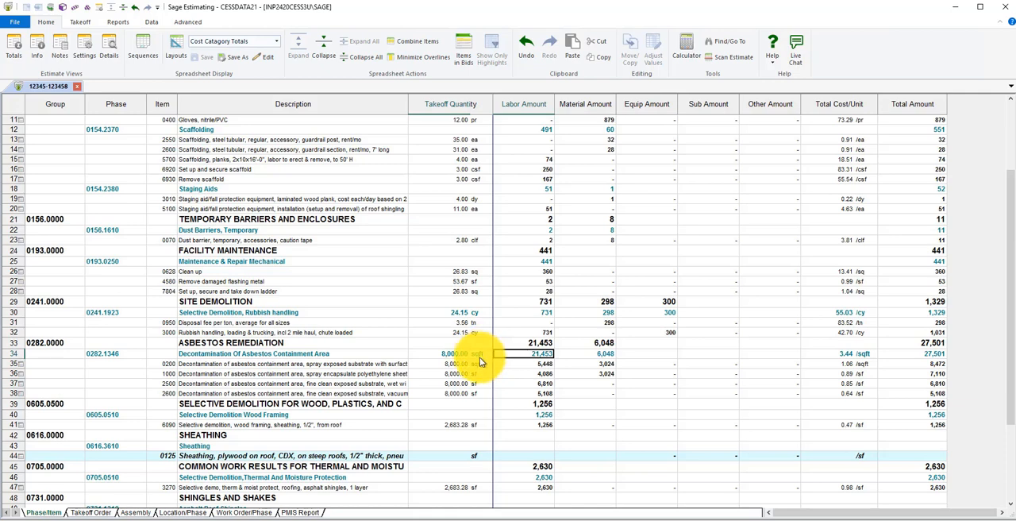
click(480, 365)
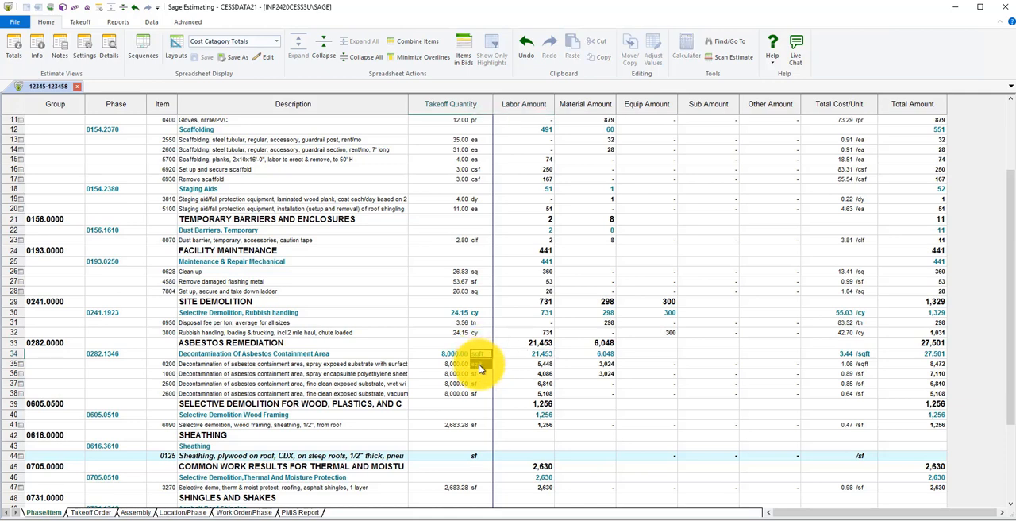
click(486, 394)
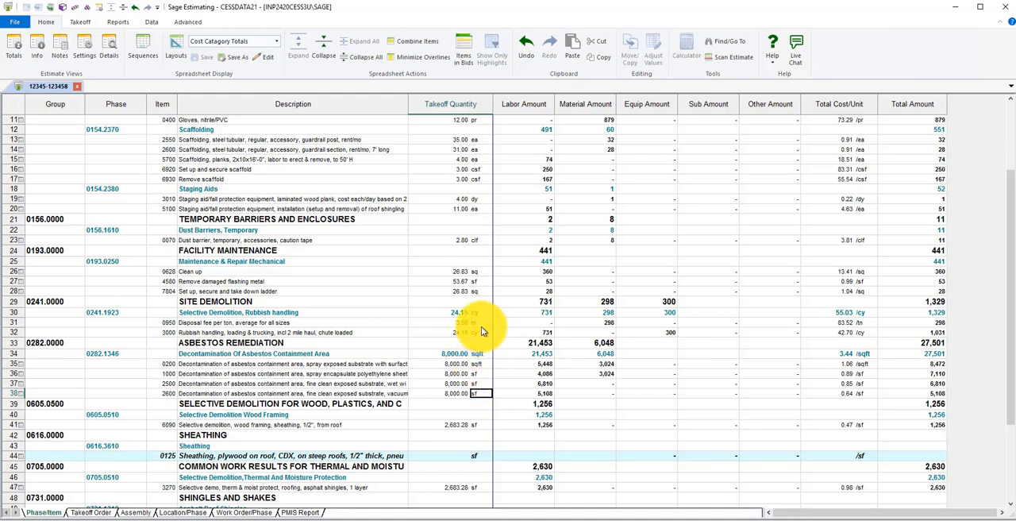
Set the Scaffolding phase's takeoff unit to ea, remove its fixed quantity and compare it with the quantities of its ea items
click(482, 129)
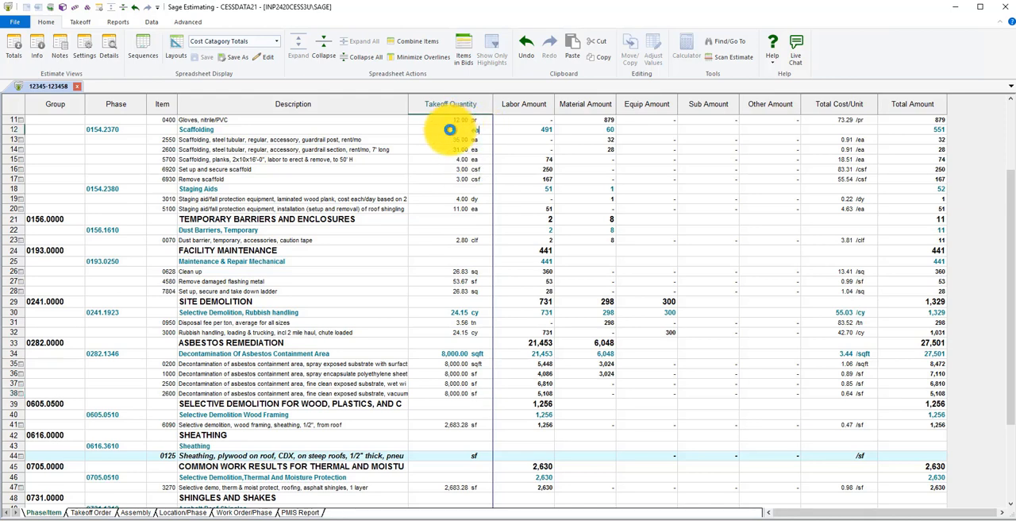
click(449, 130)
right_click(450, 131)
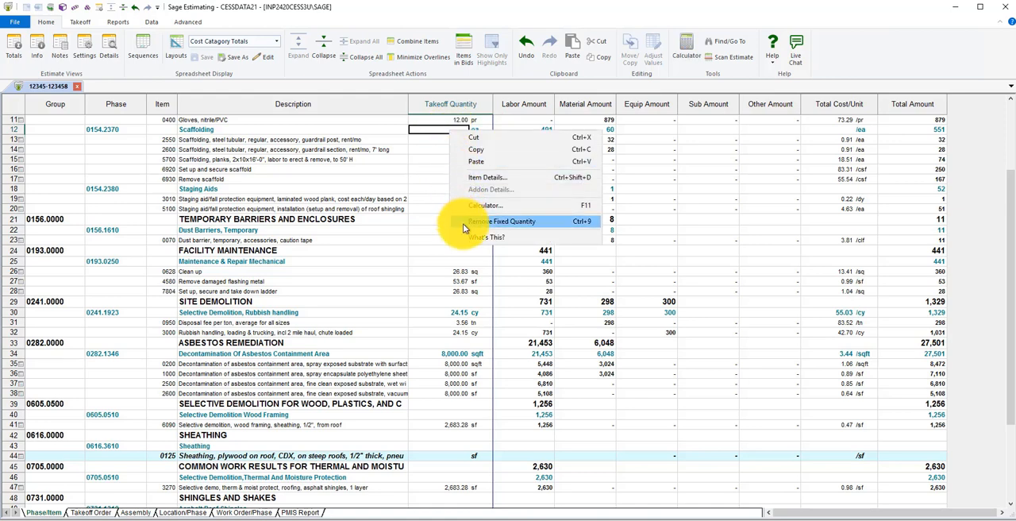
click(464, 221)
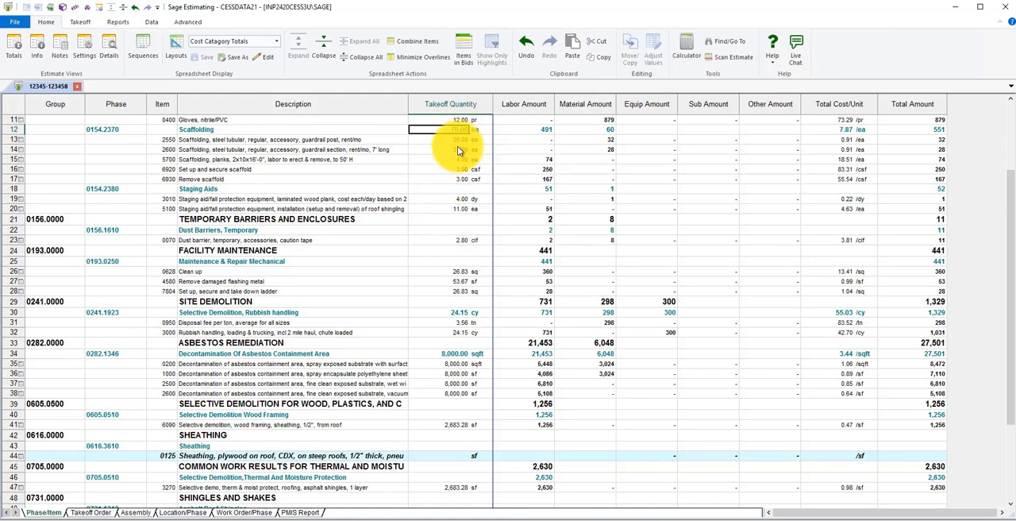
drag(455, 141, 456, 161)
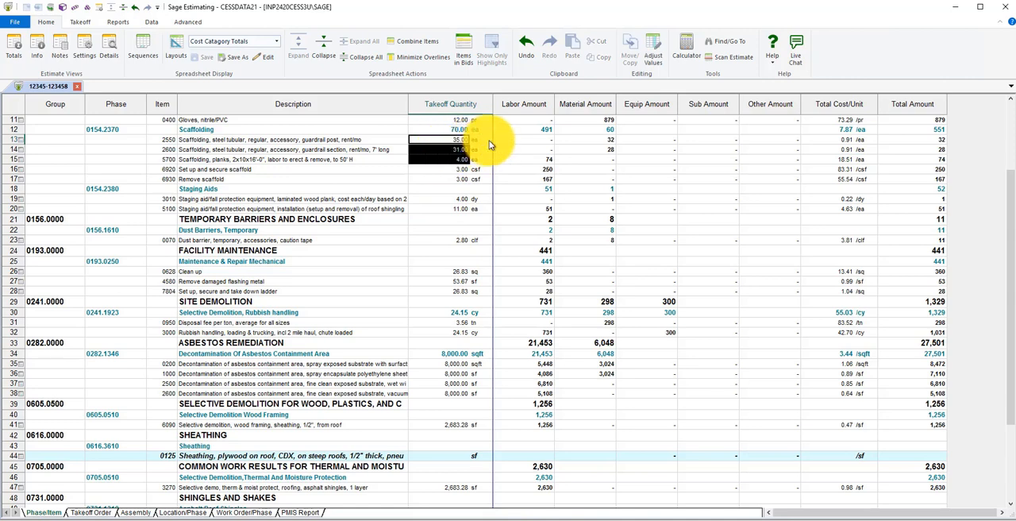
Change the takeoff unit of item 2550 under Scaffolding to uppercase EA
click(479, 143)
click(480, 144)
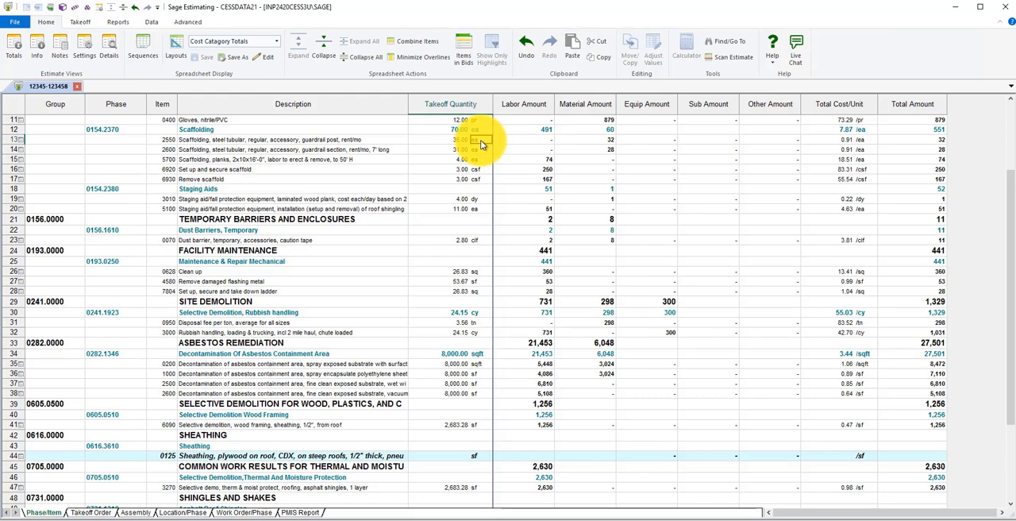
click(480, 144)
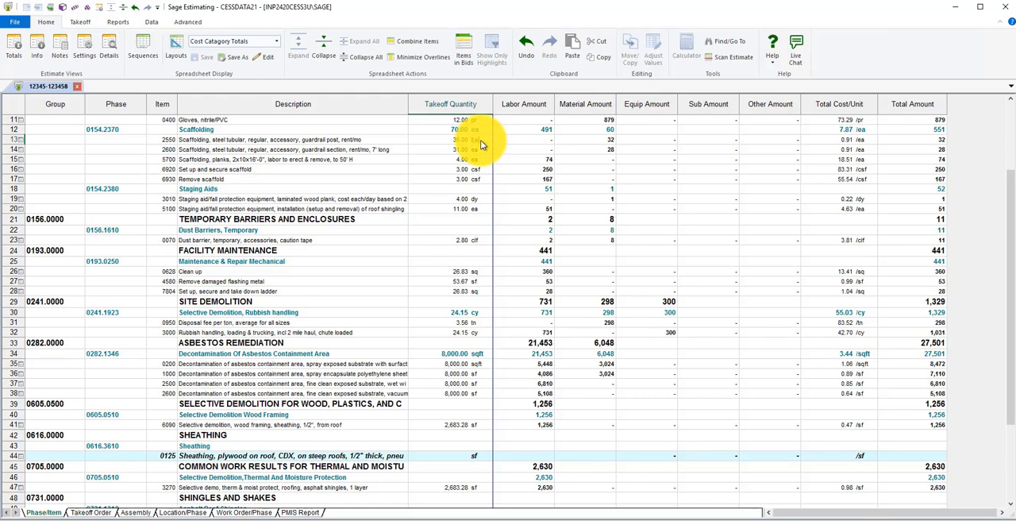
Change the takeoff unit of the Scaffolding phase itself to uppercase EA
click(484, 131)
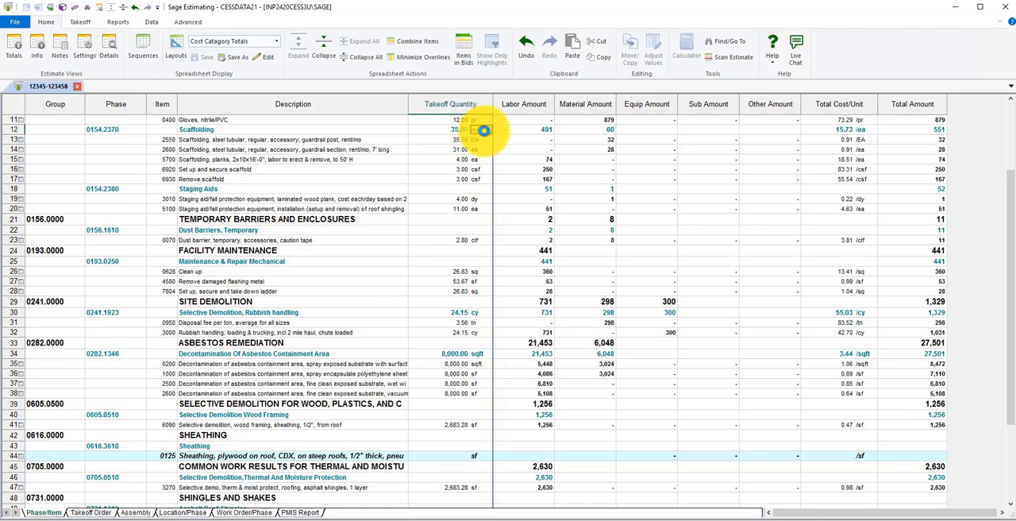
click(483, 130)
key(Tab)
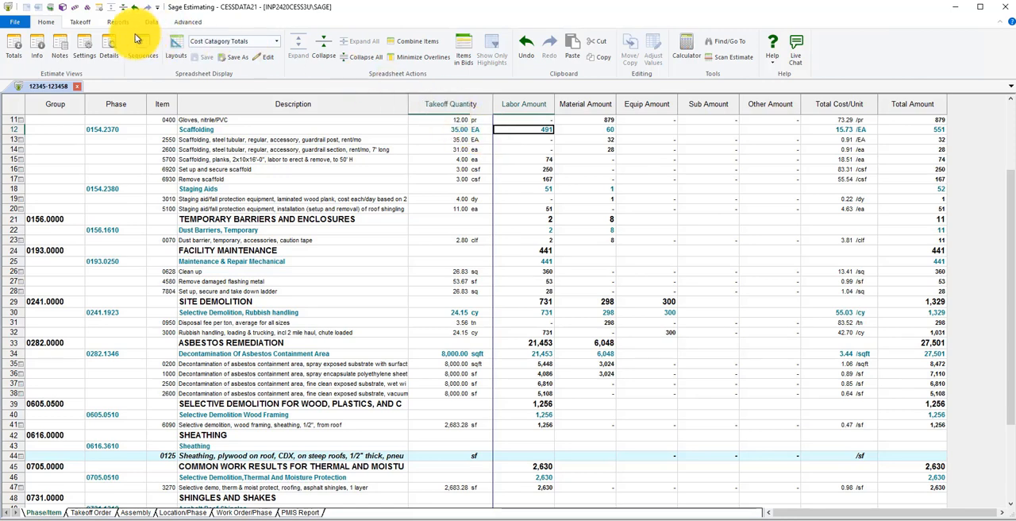
Turn off automatic calculation of overline quantities in the estimate settings
click(86, 49)
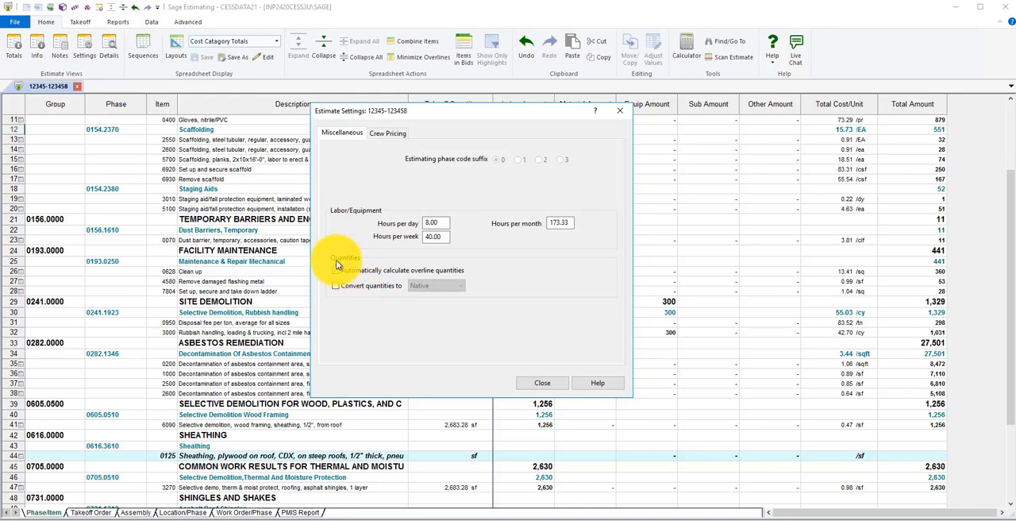
drag(504, 115, 784, 116)
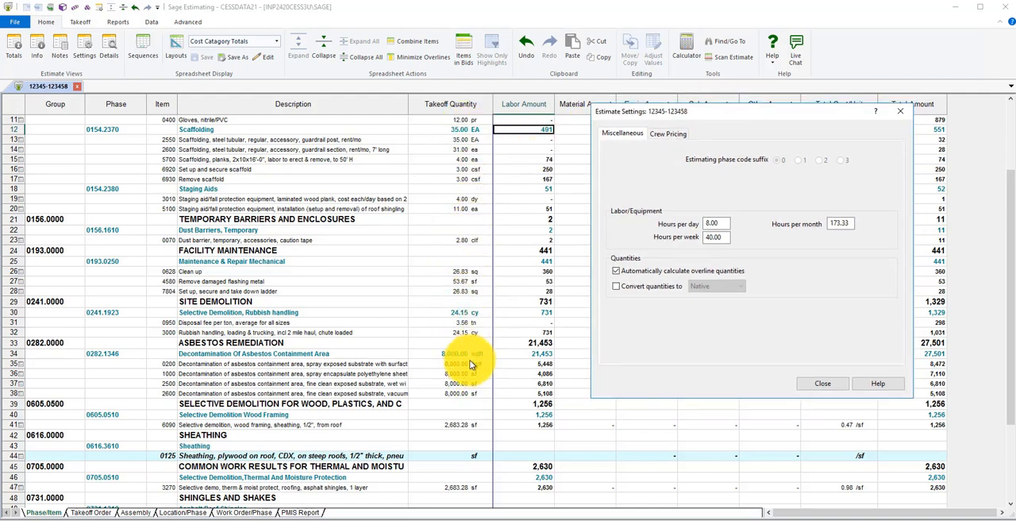
click(616, 272)
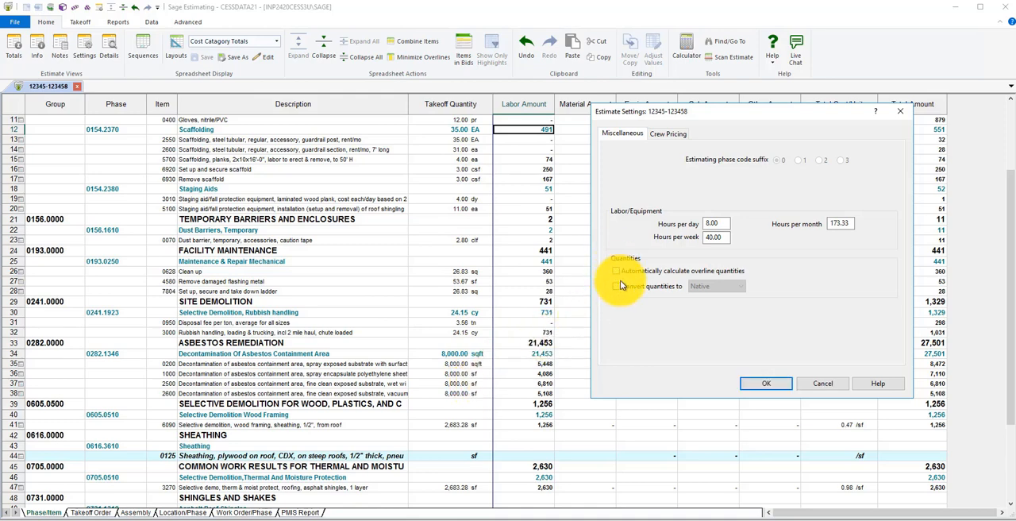
click(755, 383)
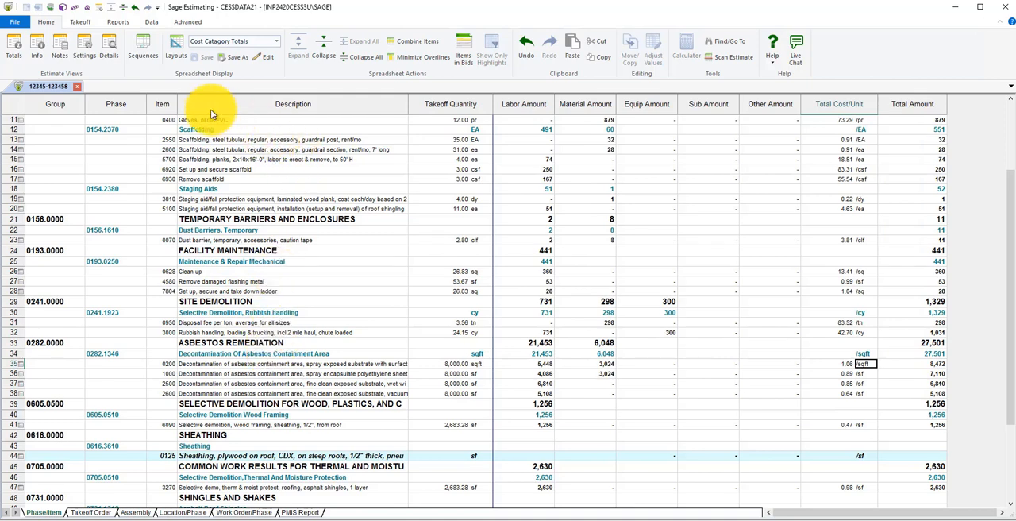
Open the item details and compare the extensions of asbestos decontamination item 0200 with those of Staging Aids item 5100
click(111, 51)
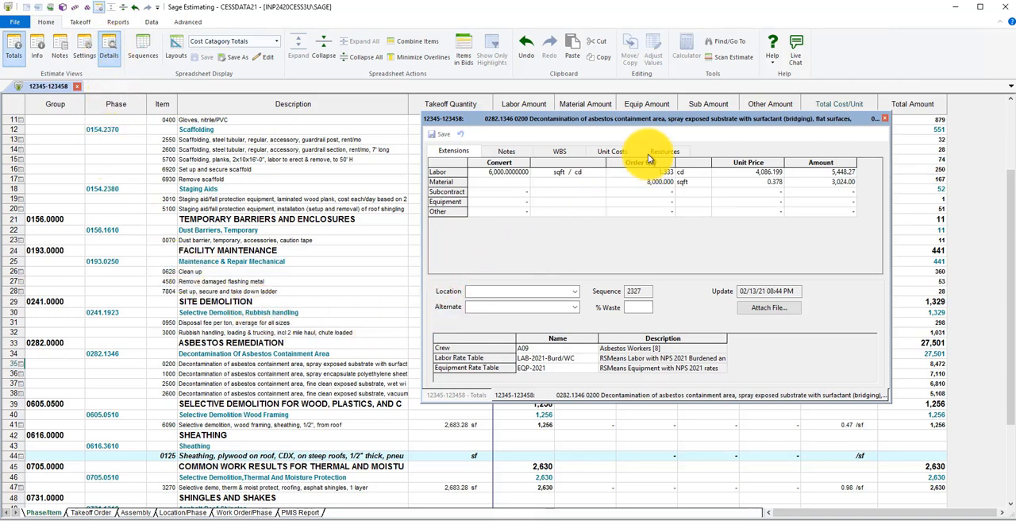
drag(632, 122, 692, 133)
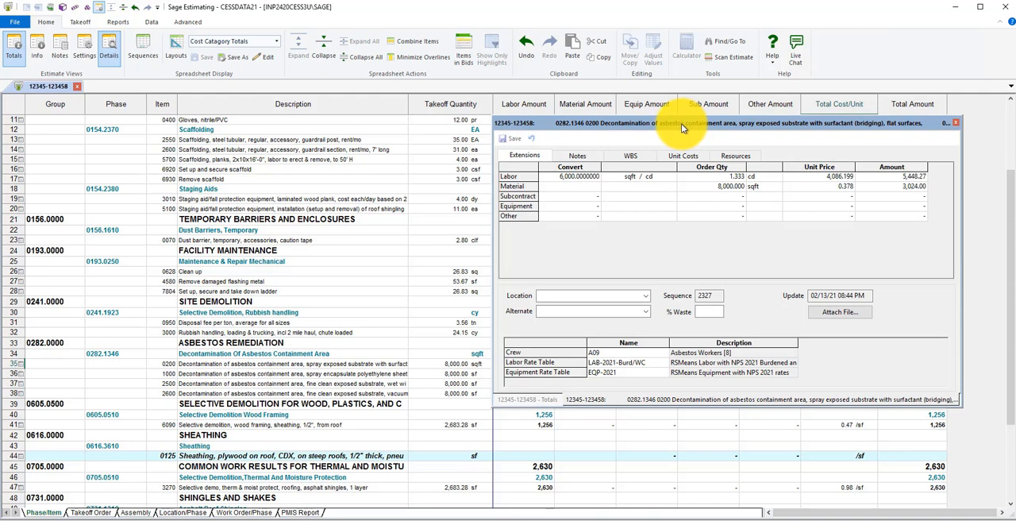
click(304, 210)
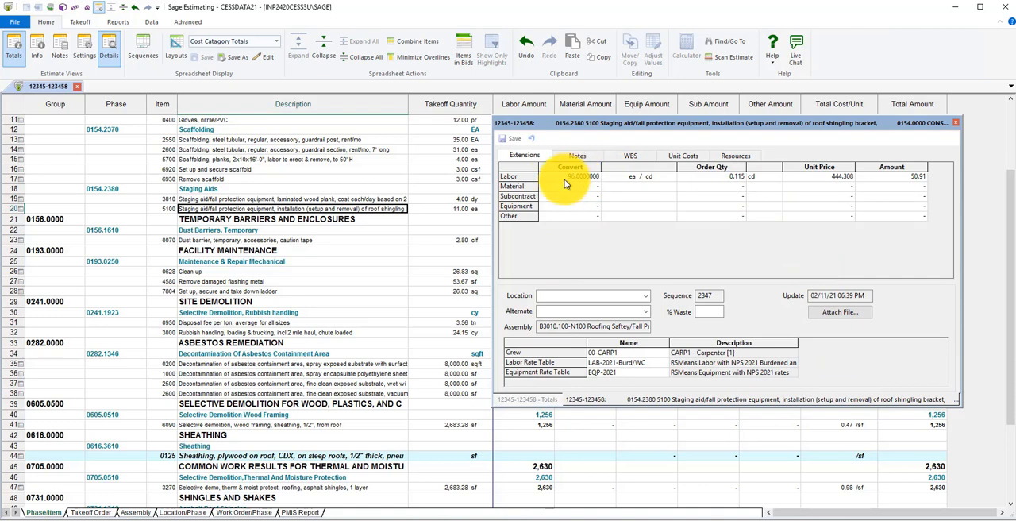
click(359, 363)
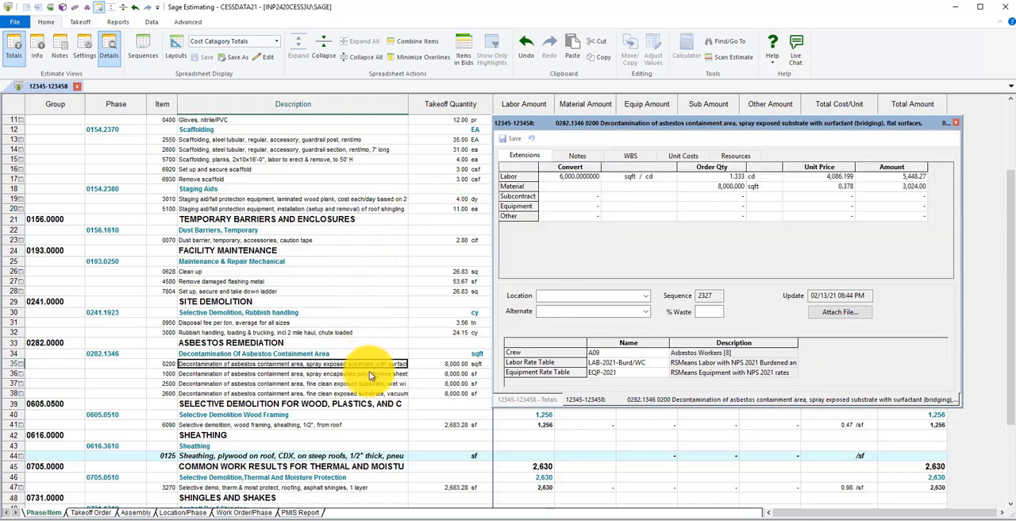
Review the notes, WBS values, unit costs and resources of asbestos decontamination item 0200, widening the details window
click(579, 156)
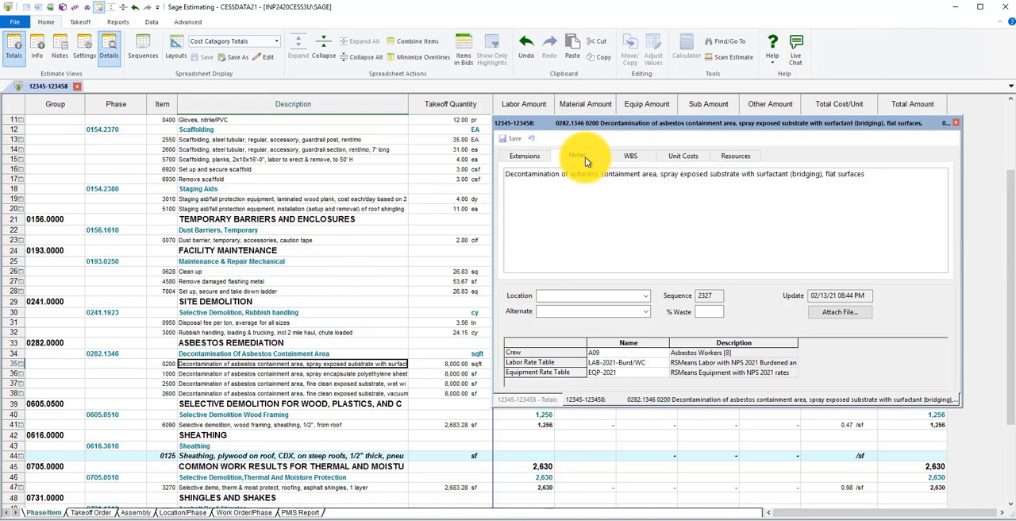
click(628, 157)
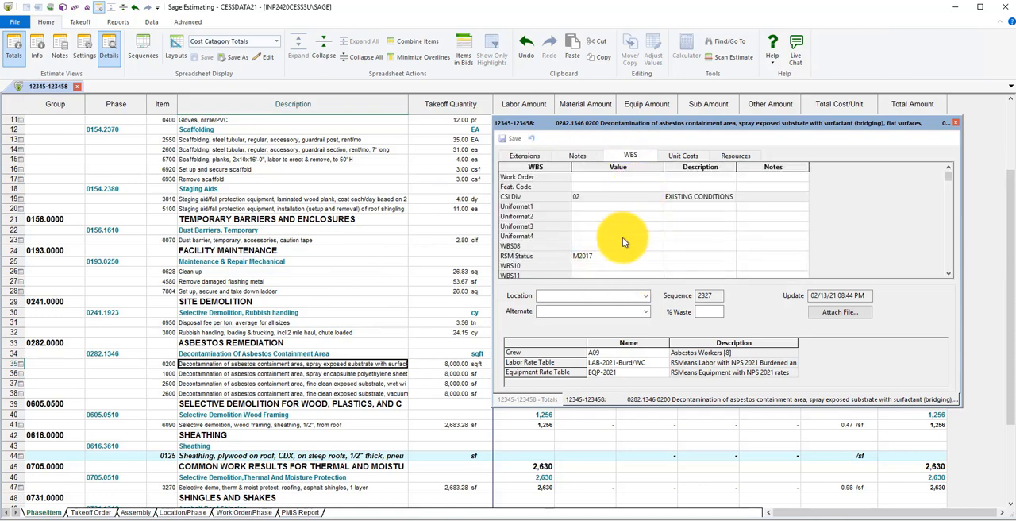
click(676, 156)
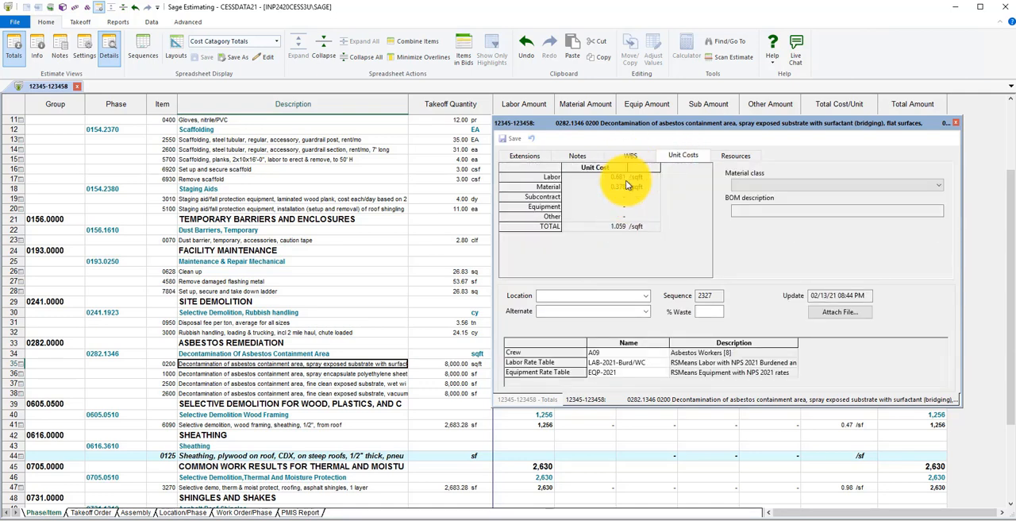
click(736, 156)
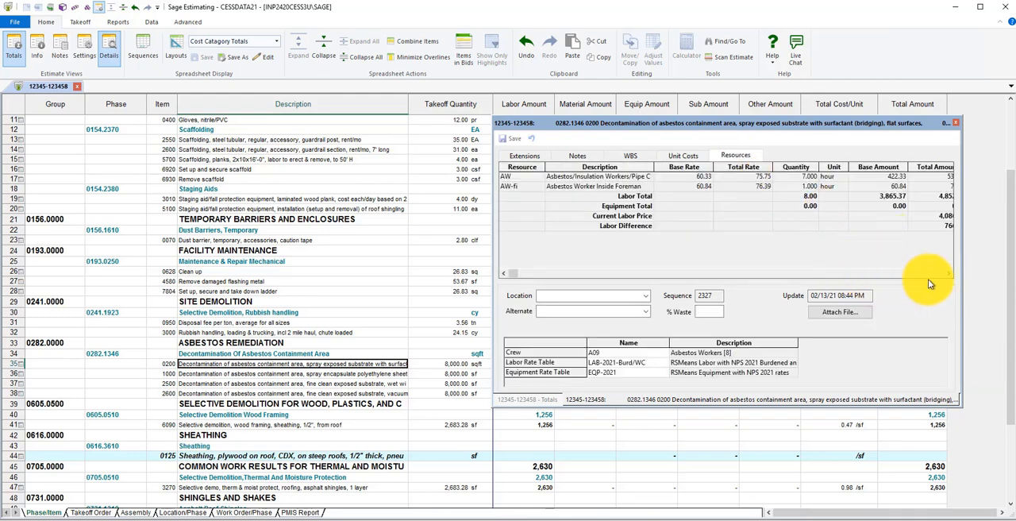
drag(963, 270, 993, 265)
drag(718, 123, 683, 124)
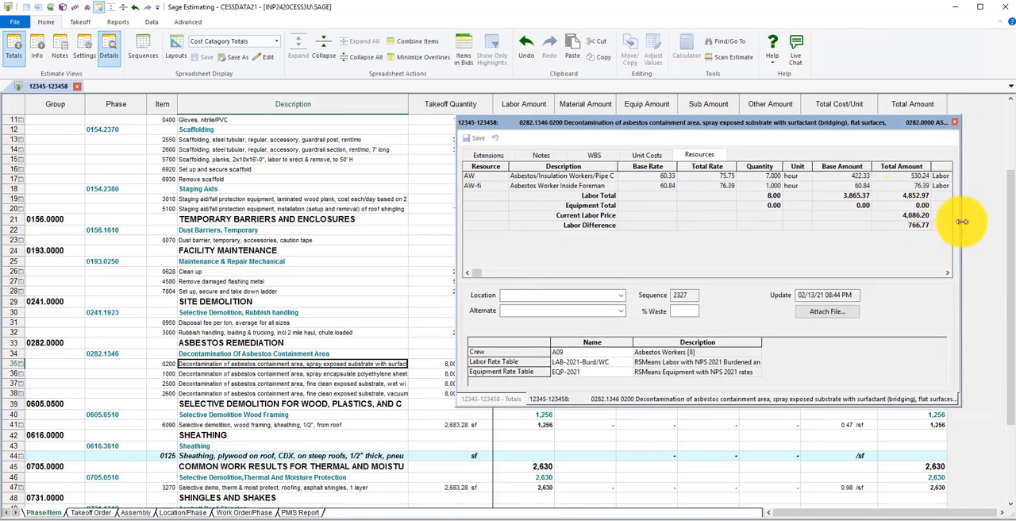
drag(958, 221, 963, 216)
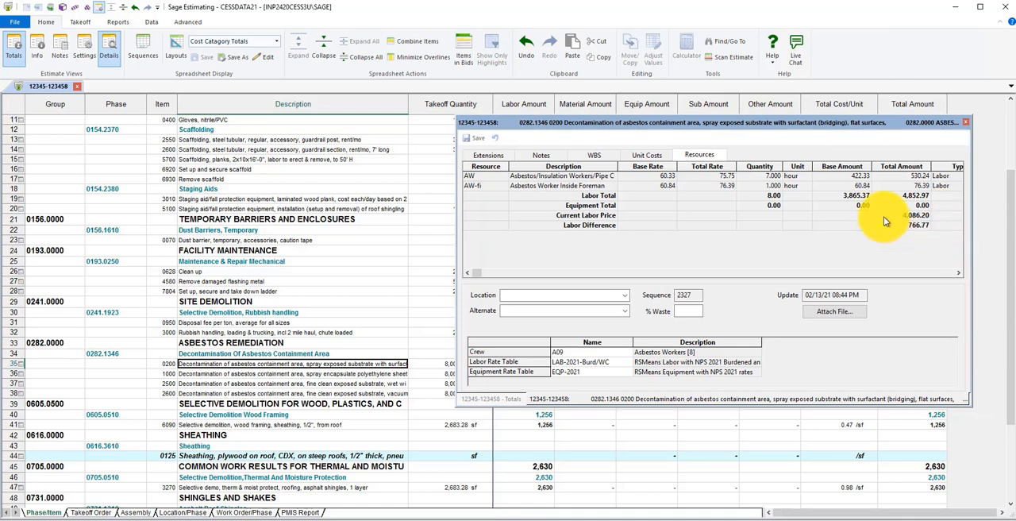
Examine item 0200's extensions along with its assigned crew, labor rate table and equipment rate table
click(486, 155)
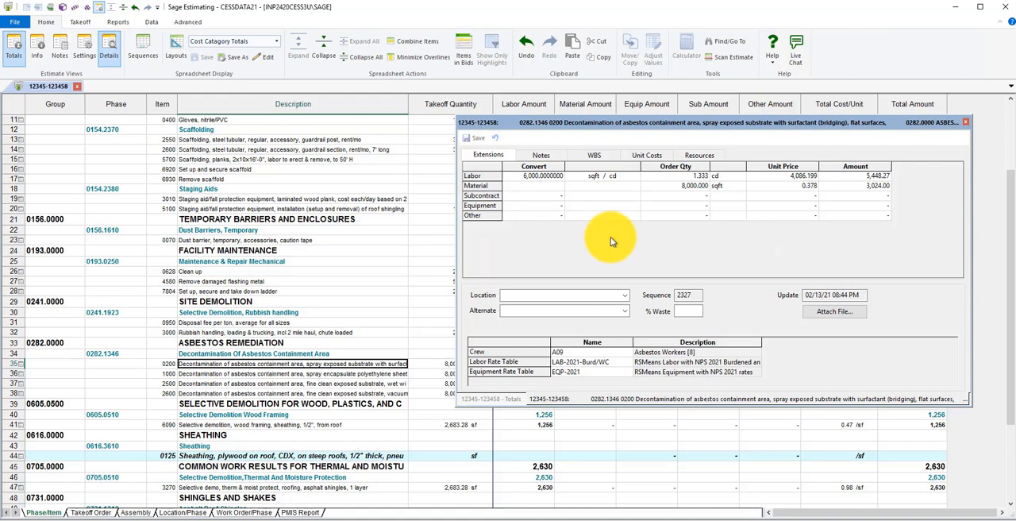
click(578, 352)
click(584, 363)
click(585, 372)
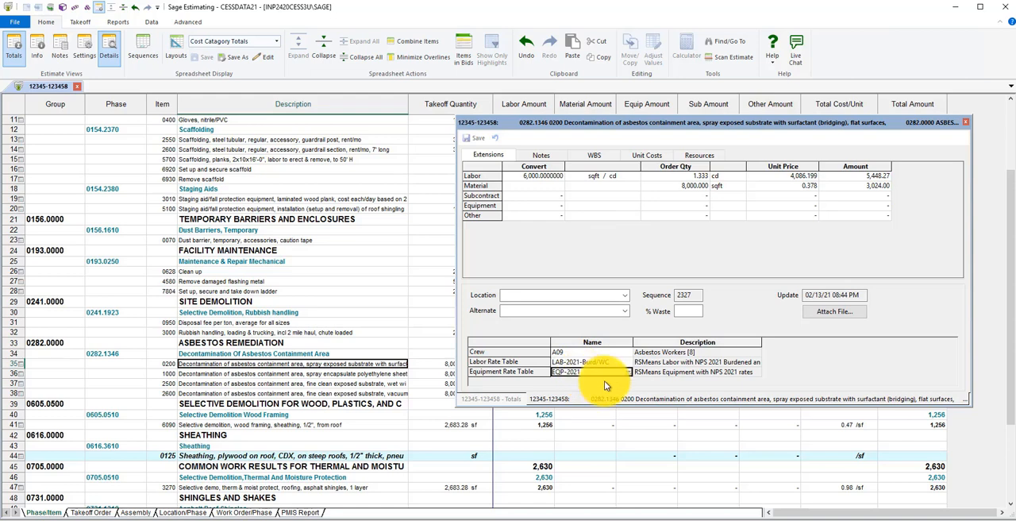
Review the details of the Decontamination Of Asbestos Containment Area phase, then the Rubbish handling items and phase, and close the details
click(291, 357)
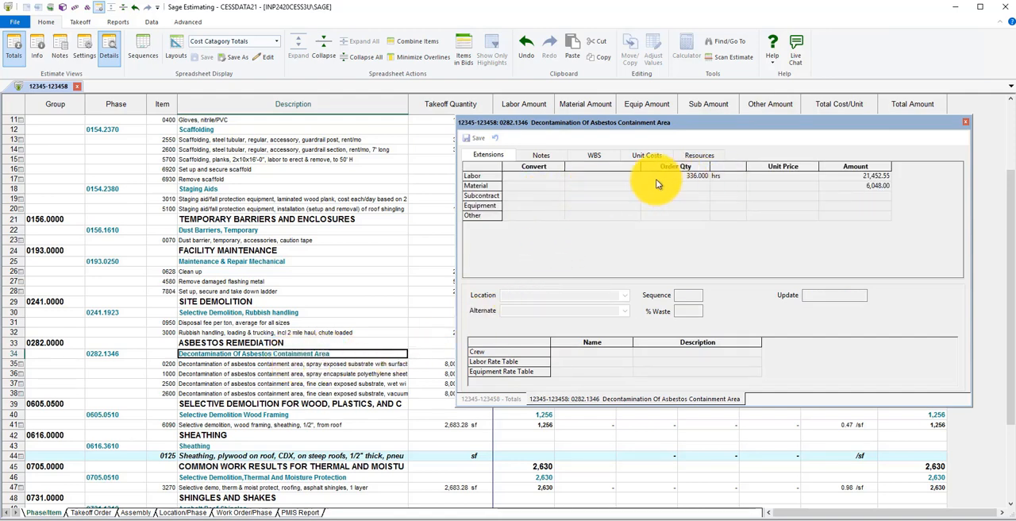
click(549, 155)
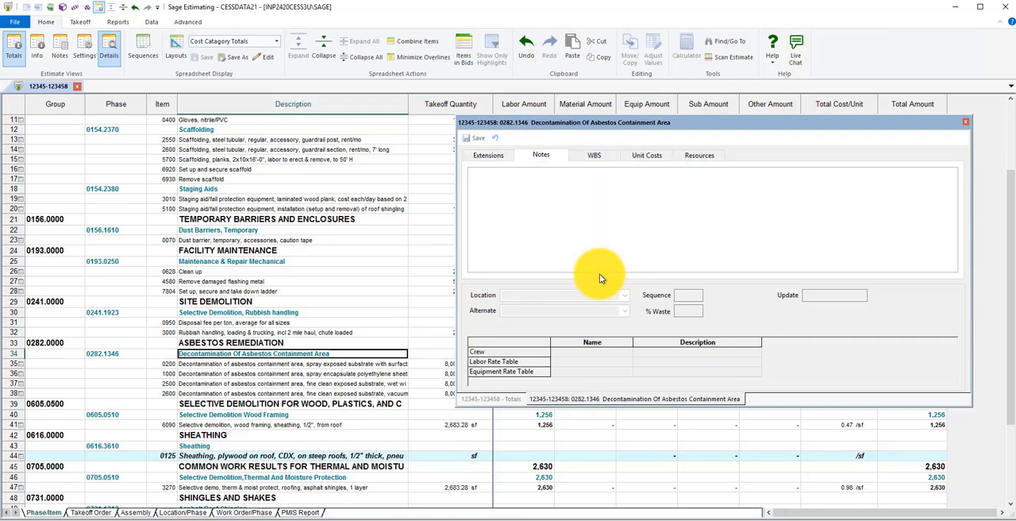
click(282, 331)
click(280, 322)
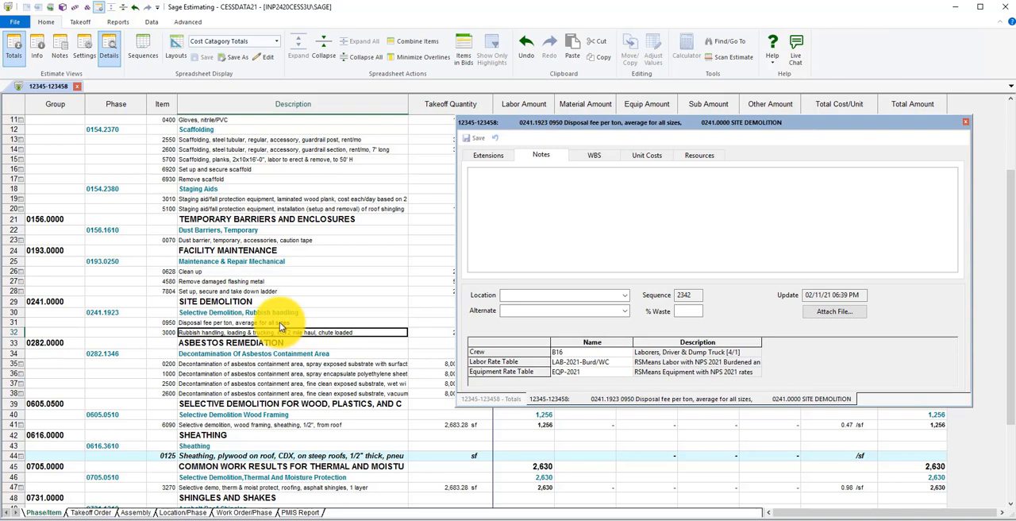
click(304, 312)
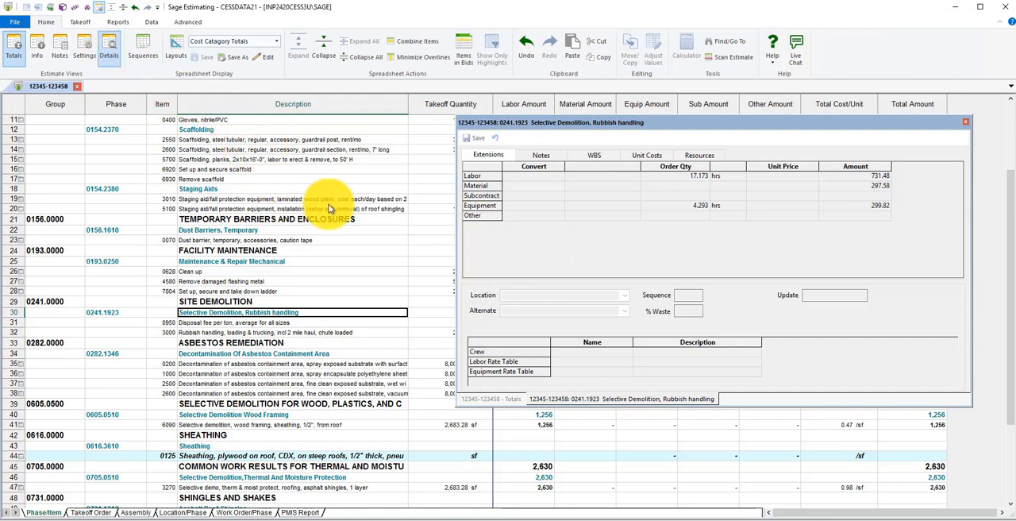
click(965, 124)
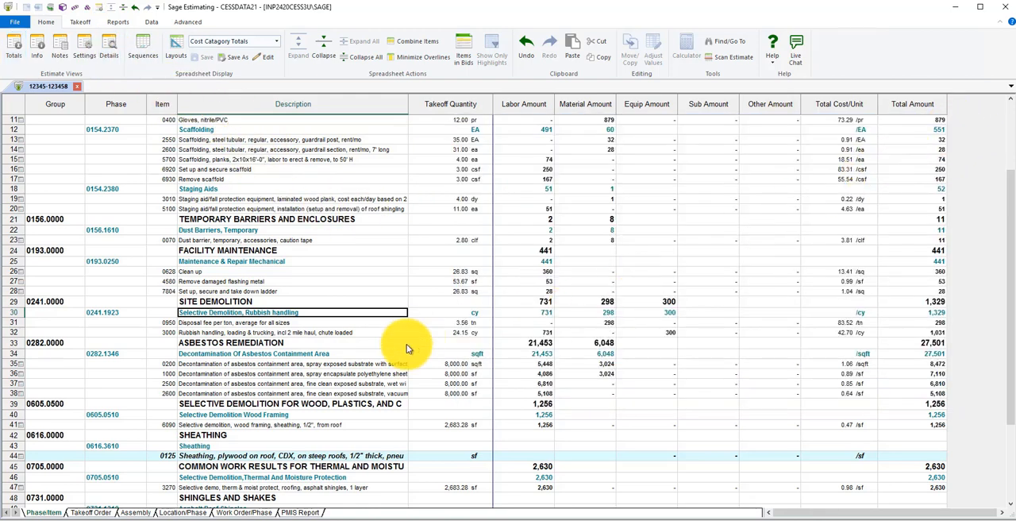
View the item details of asbestos decontamination item 1000 and close them
right_click(347, 378)
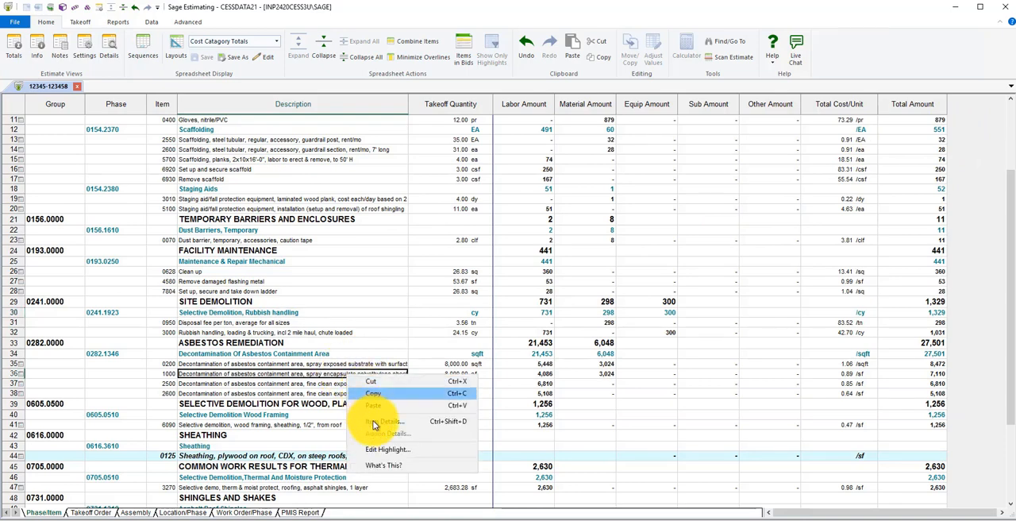
click(401, 423)
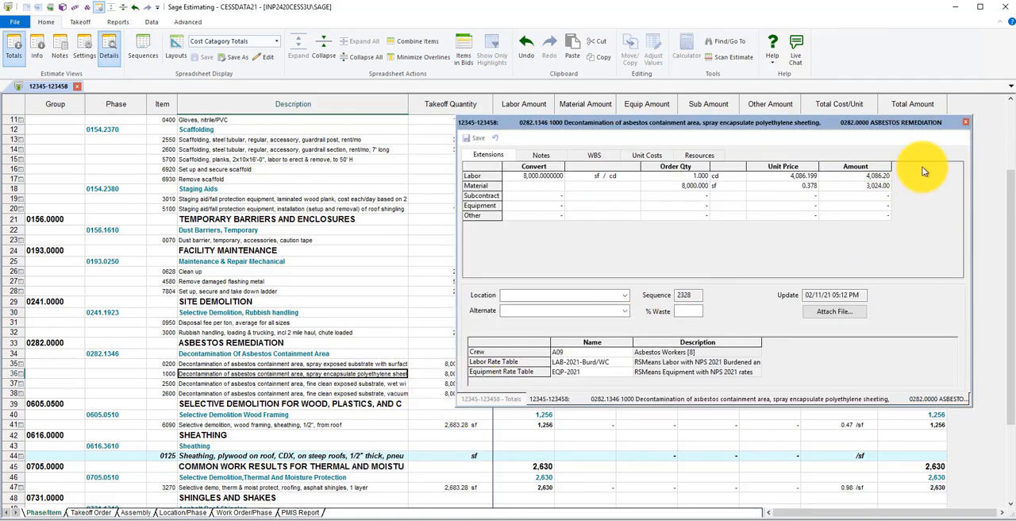
click(964, 123)
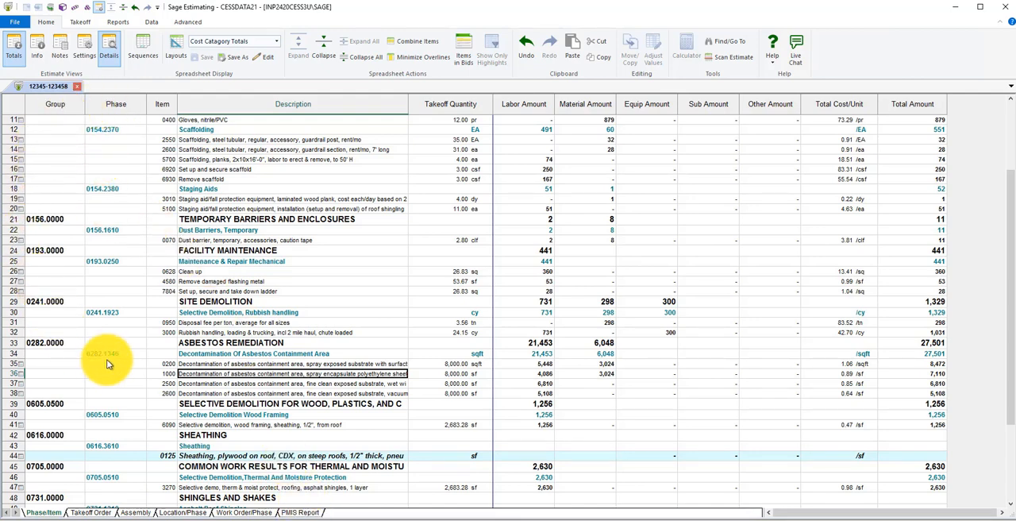
Review the estimate's spreadsheet sequences and their grouping hierarchies, leaving without making changes
scroll(240, 341, up, 4)
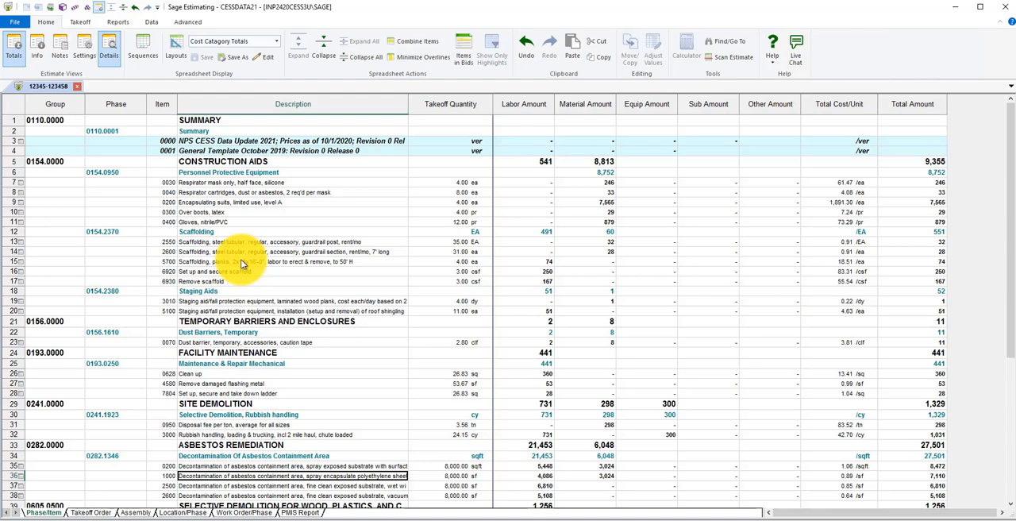
click(143, 49)
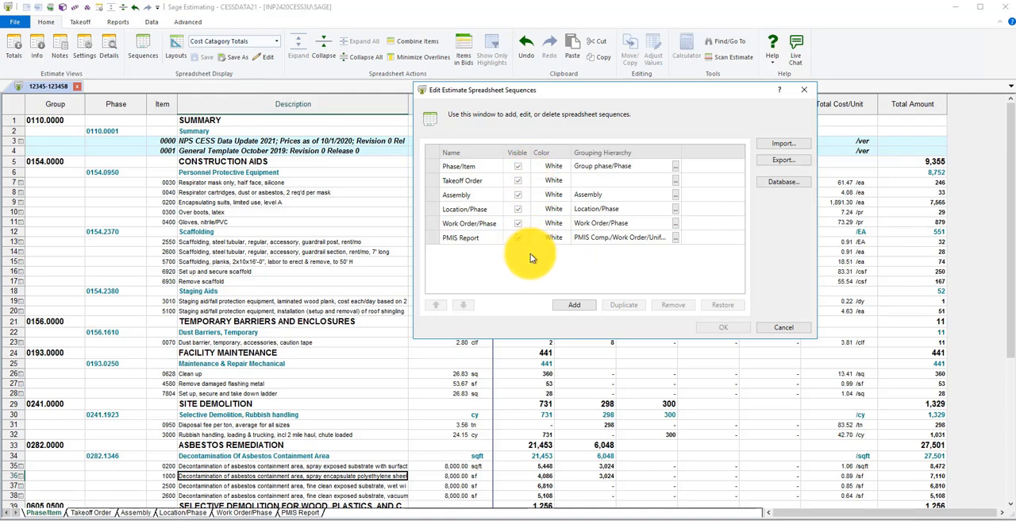
click(777, 332)
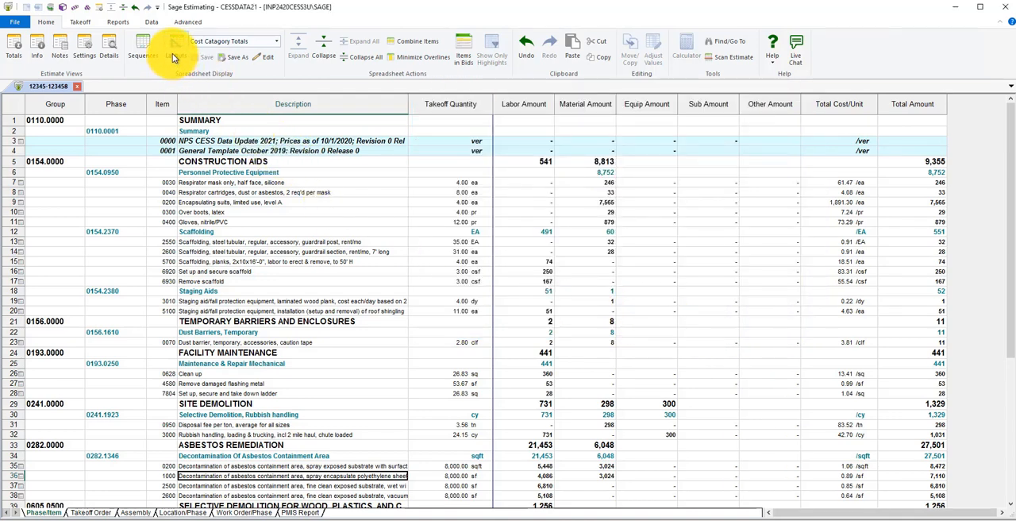
Review the available personal and shared spreadsheet layouts and the options for saving a layout, keeping Cost Catagory Totals without saving a copy
click(278, 42)
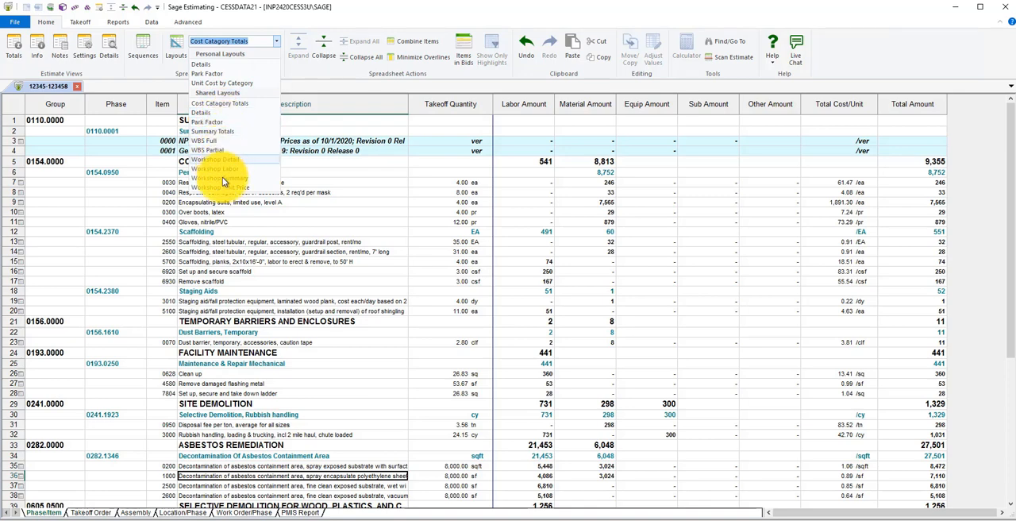
click(224, 110)
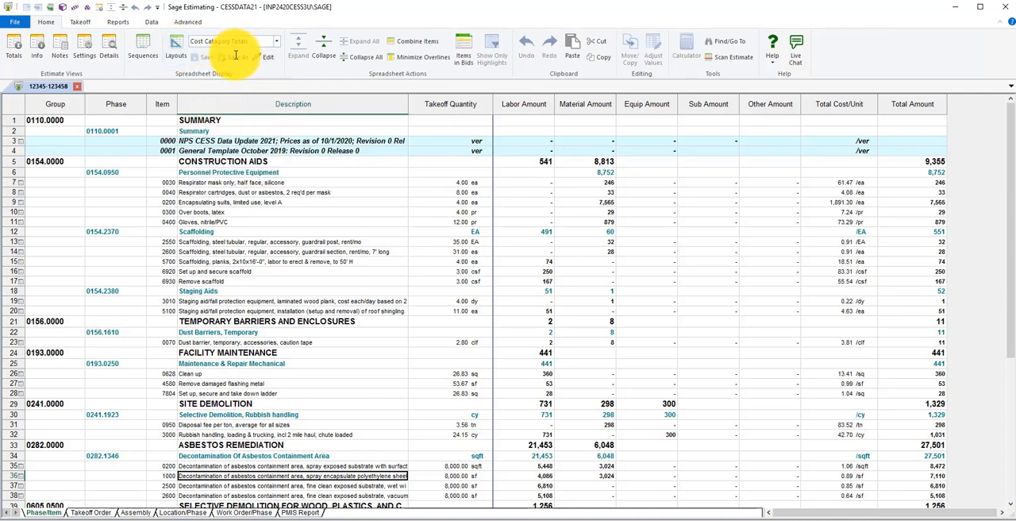
click(235, 62)
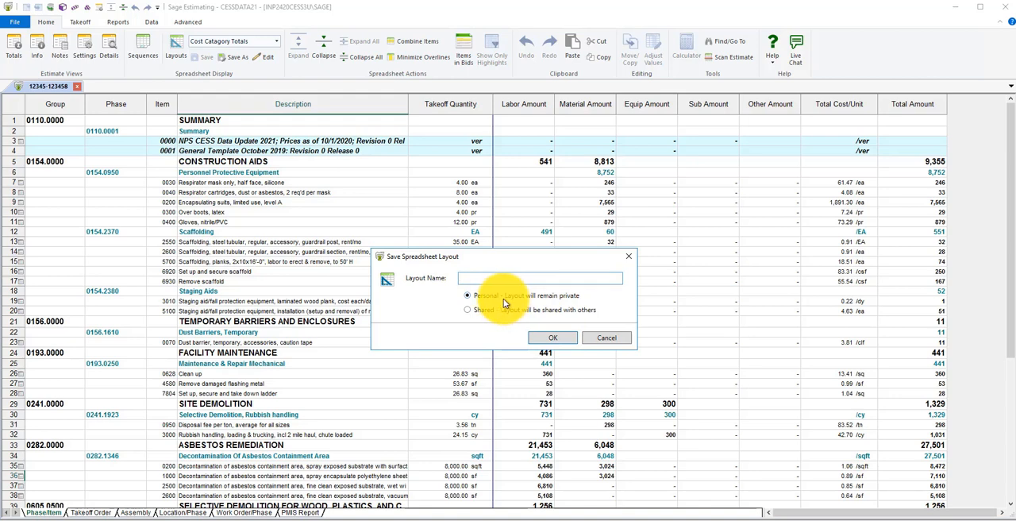
click(597, 337)
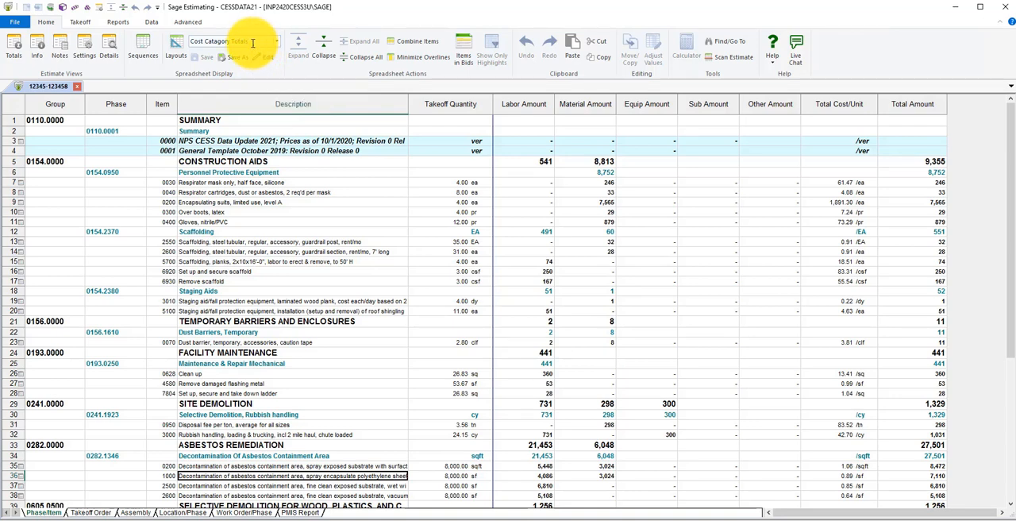
Examine the column settings in the Cost Catagory Totals layout details and leave them without making changes
click(266, 57)
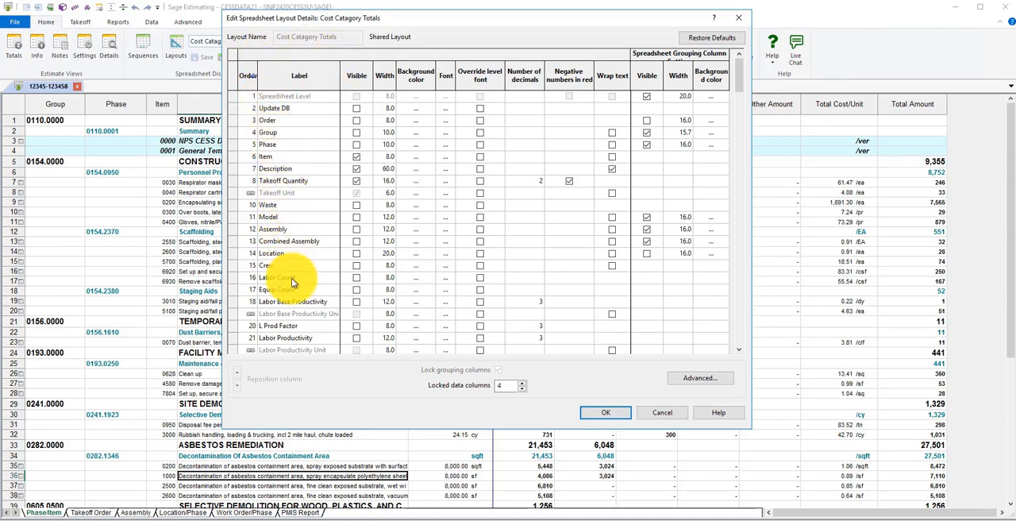
drag(735, 87, 830, 163)
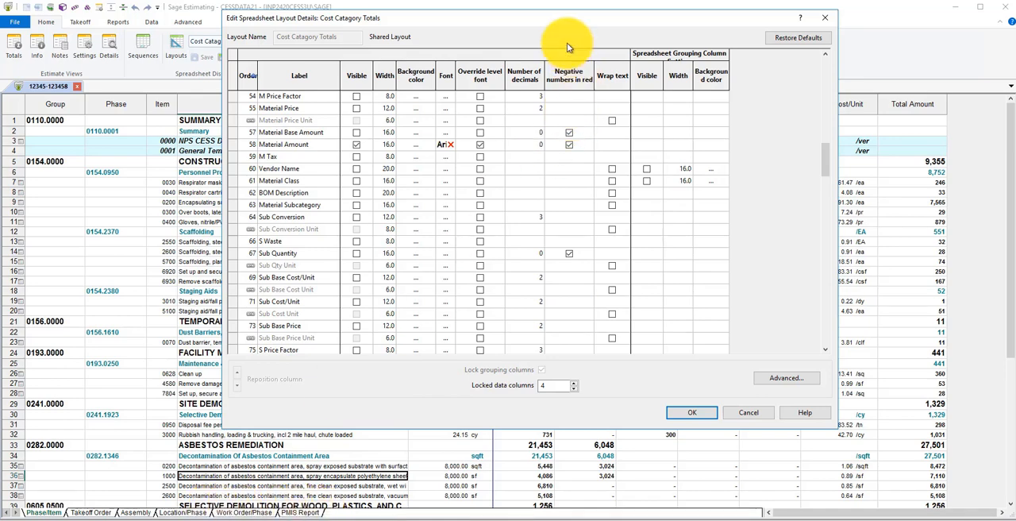
drag(556, 26, 538, 57)
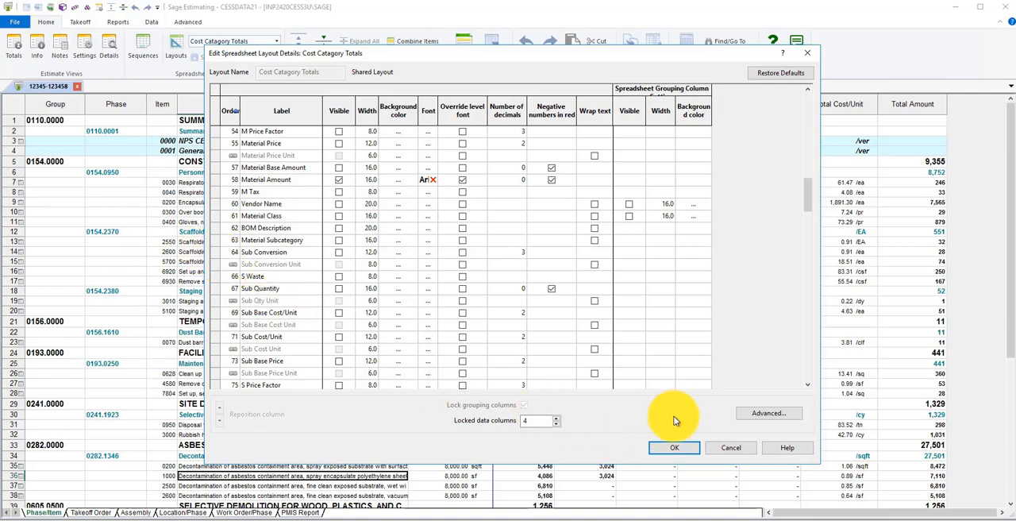
click(729, 447)
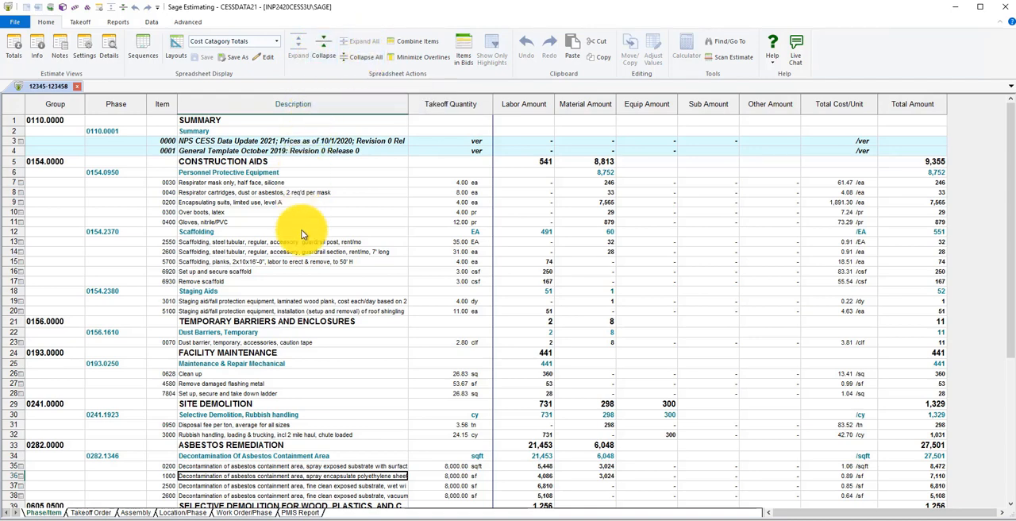
Collapse the estimate spreadsheet level by level to its groups and expand all rows again
click(322, 50)
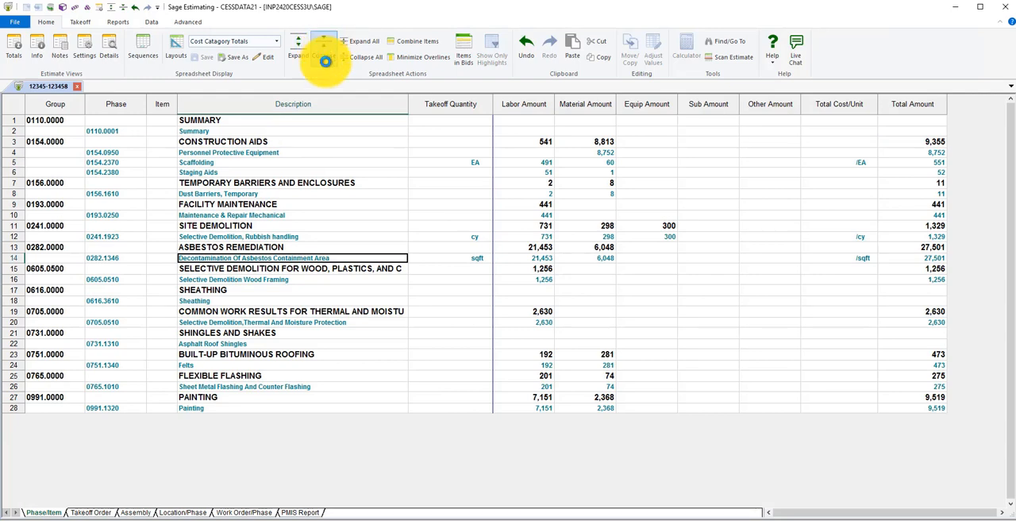
click(324, 55)
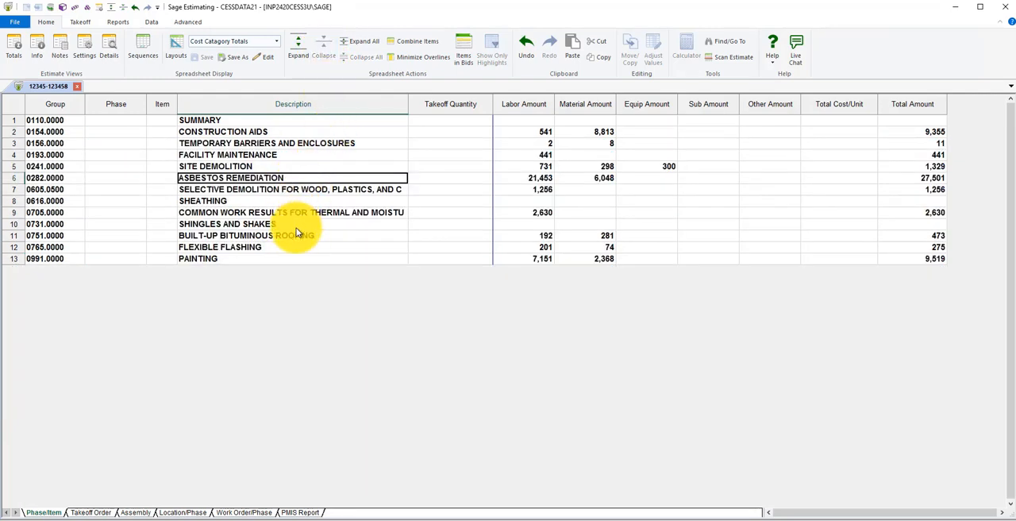
click(358, 45)
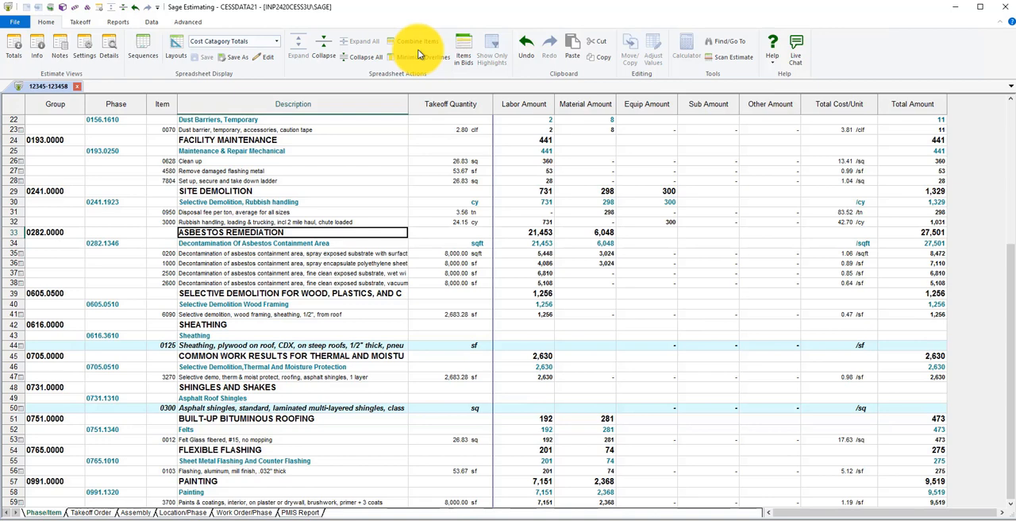
Try the combine mode for consecutive identical items, switching it on and off while checking the asbestos decontamination items
click(414, 39)
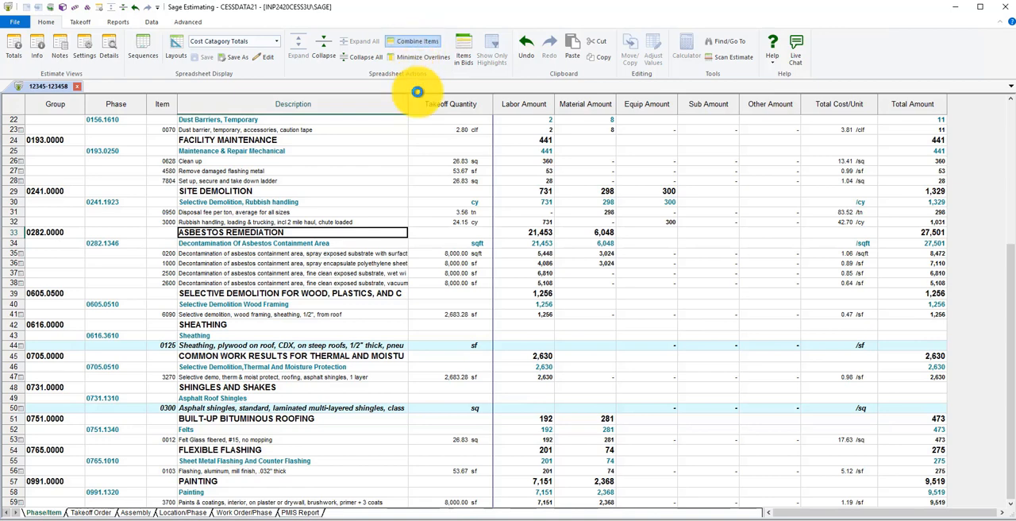
click(361, 263)
click(351, 284)
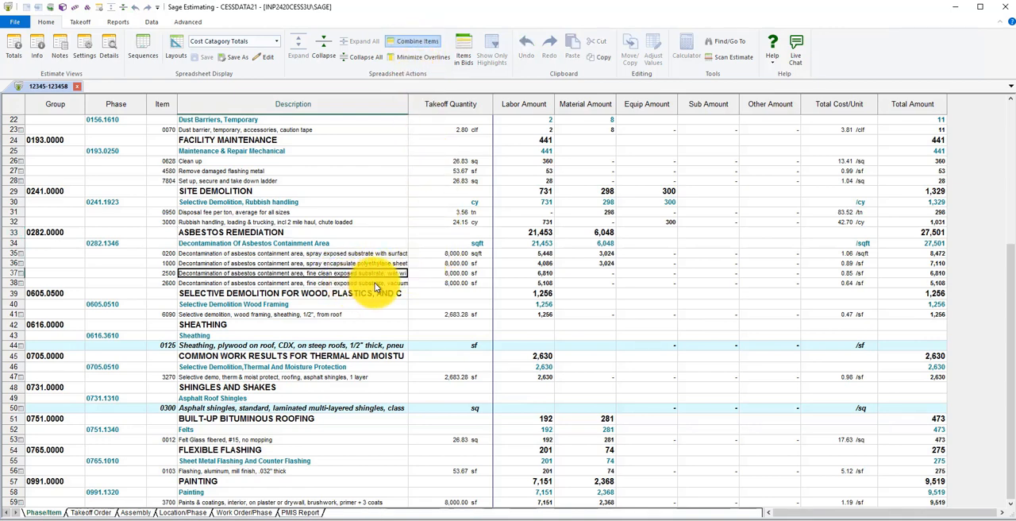
click(414, 46)
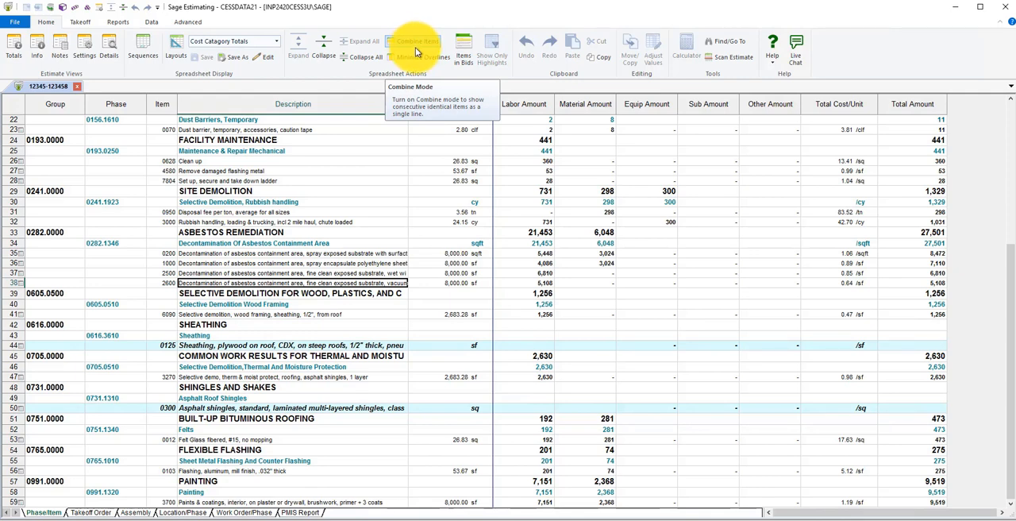
click(417, 51)
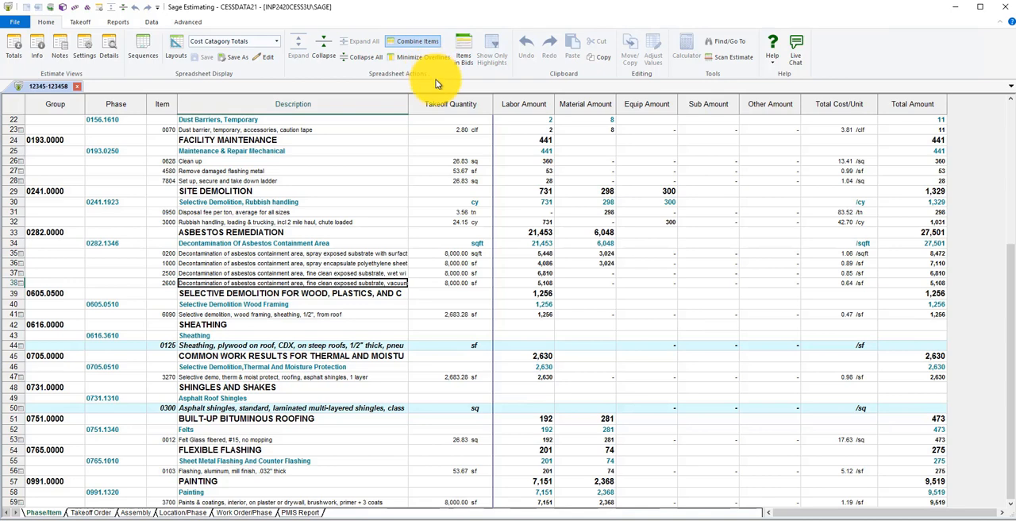
click(450, 191)
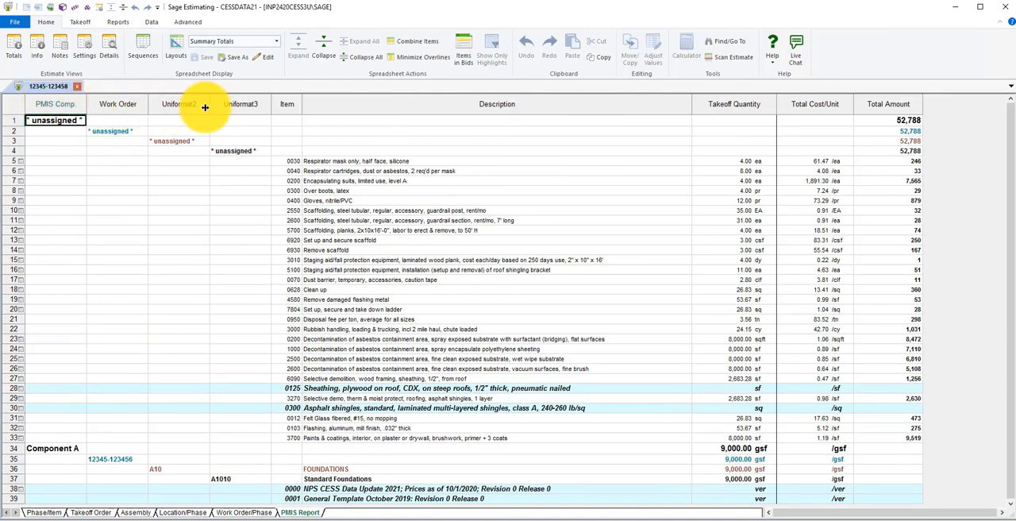
Collapse the PMIS Report's unassigned group and view the report with minimized overlines and a widened Spreadsheet Level column
double_click(55, 121)
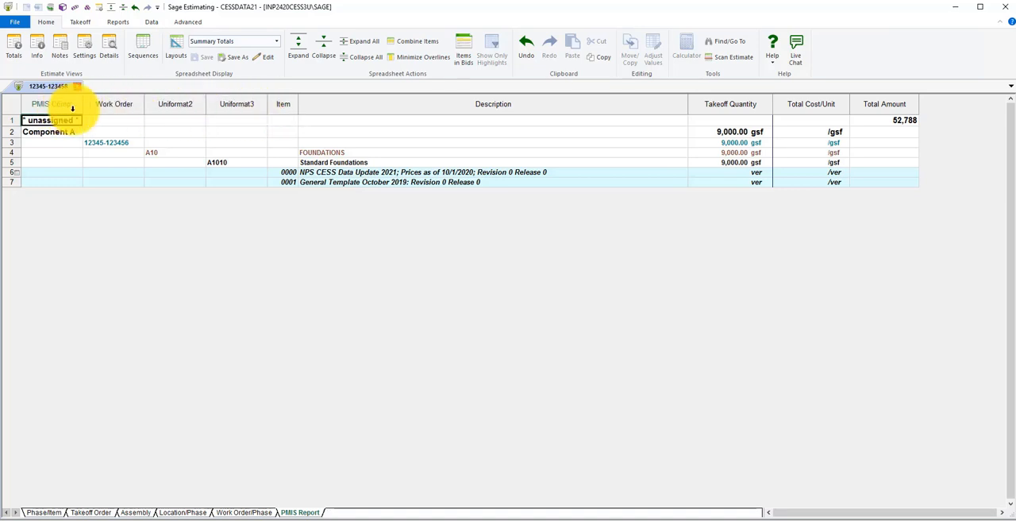
click(426, 60)
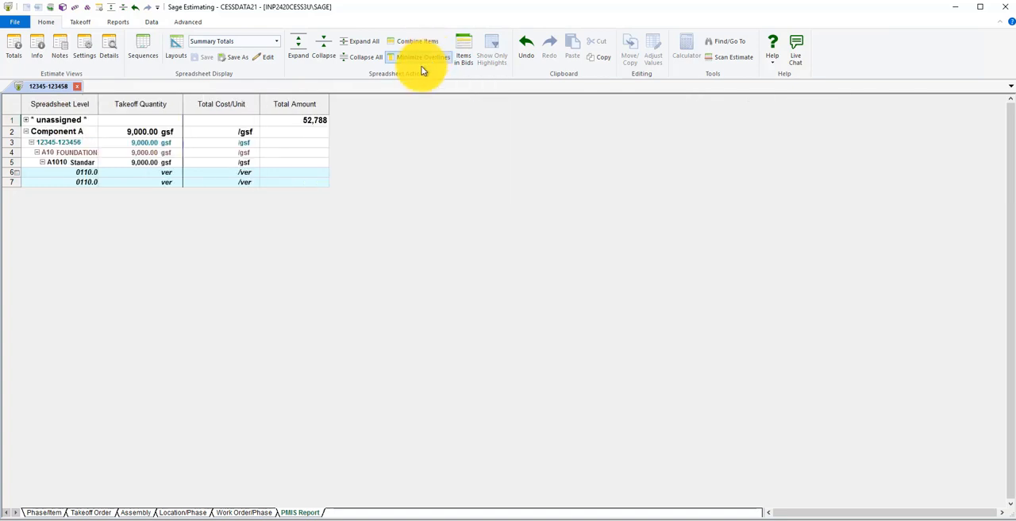
drag(102, 112, 195, 111)
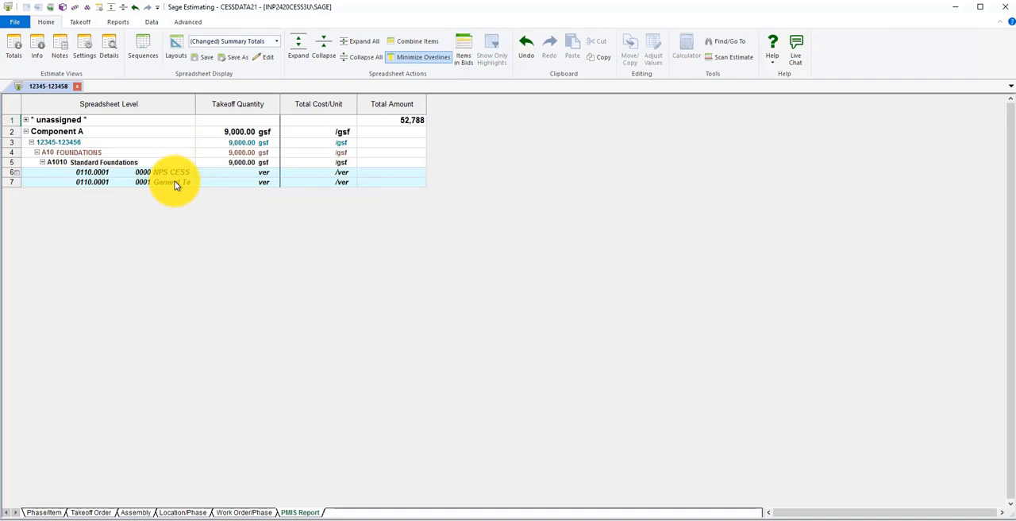
click(417, 60)
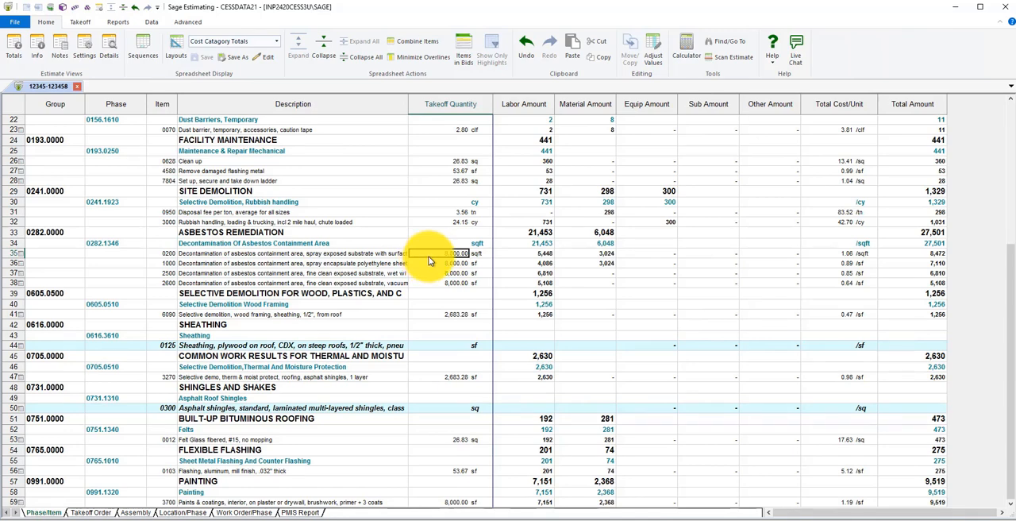
Change the takeoff quantity of asbestos decontamination item 0200 and undo the change
text(8)
key(Return)
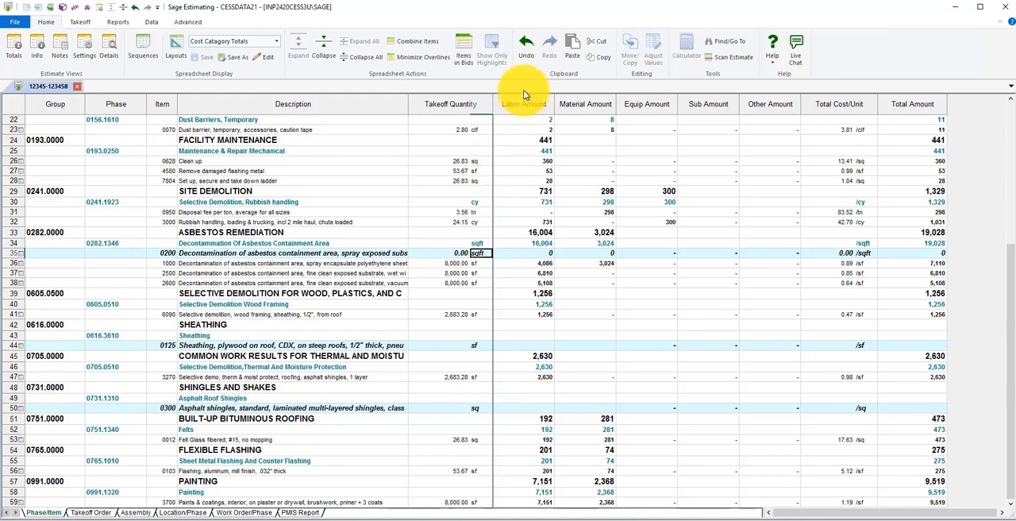
click(525, 51)
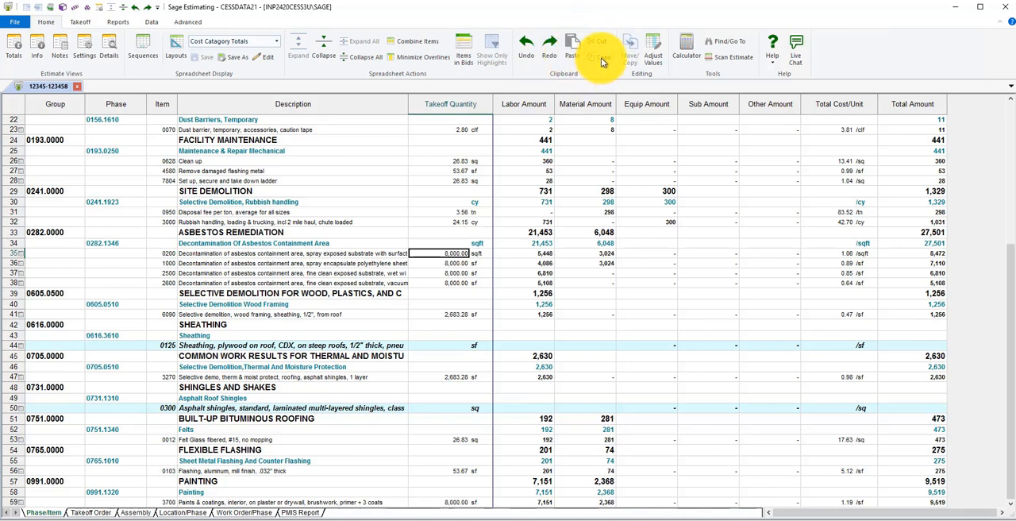
Select the entire row of disposal fee item 0950 in the Rubbish handling phase
click(313, 213)
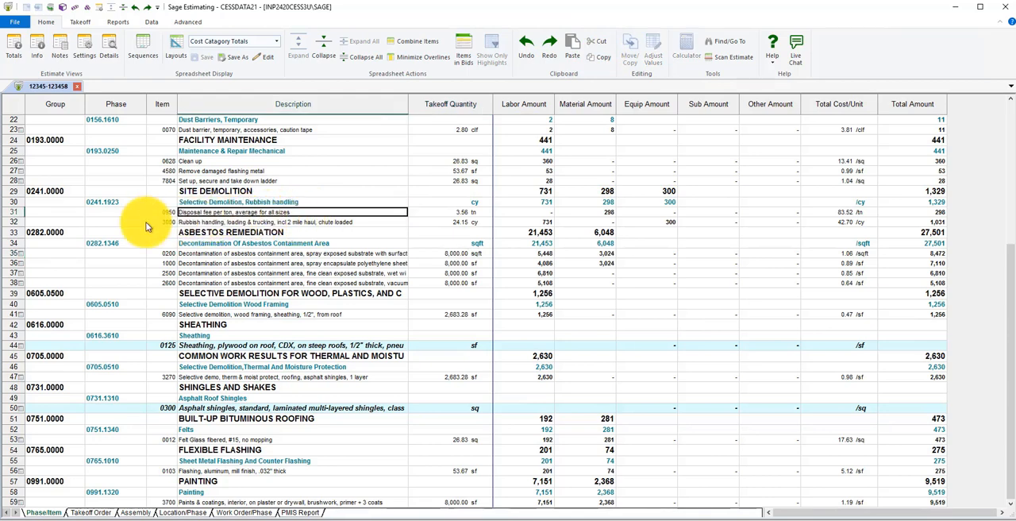
click(12, 211)
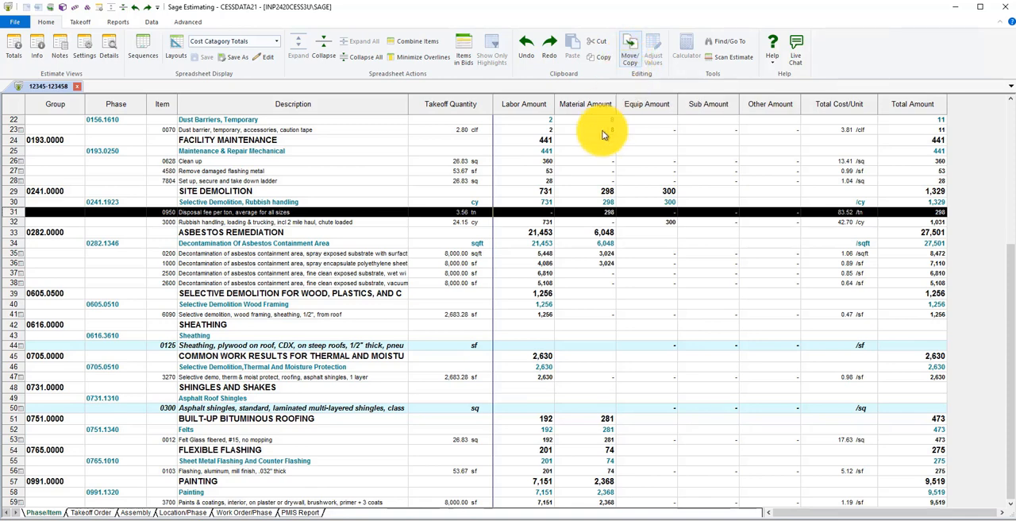
Expand the PMIS Report's unassigned group through Work Order, Uniformat2 and Uniformat3, and highlight the descriptions of items 0030 through 2550
click(300, 512)
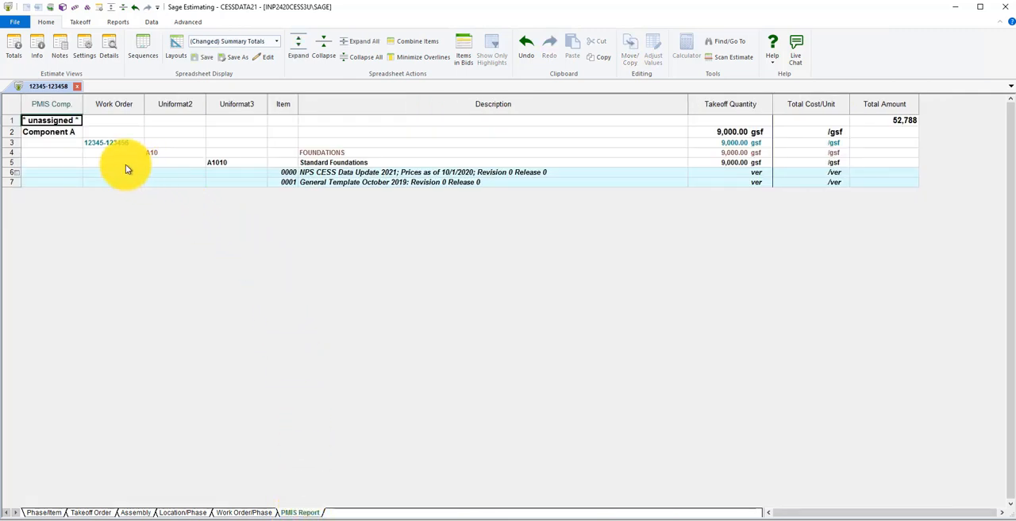
double_click(62, 121)
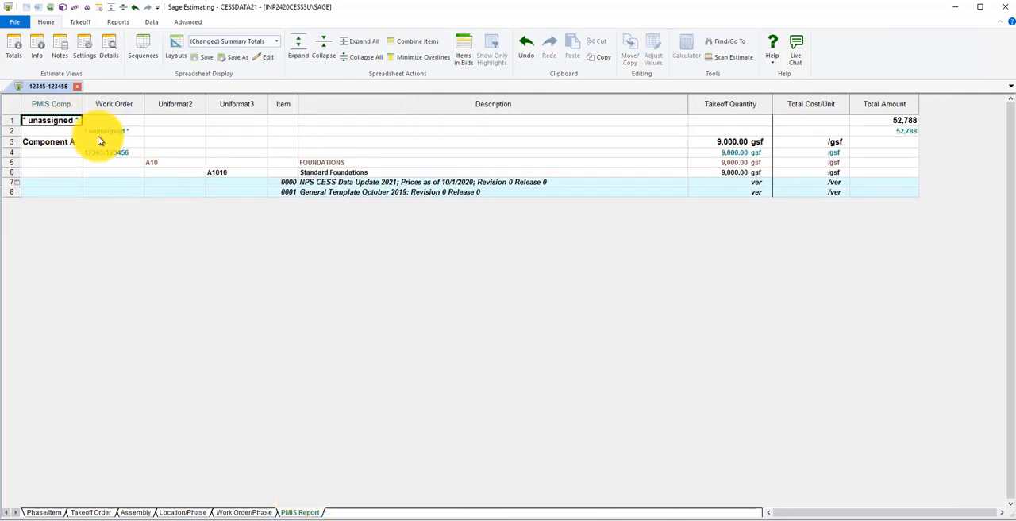
double_click(99, 134)
double_click(163, 141)
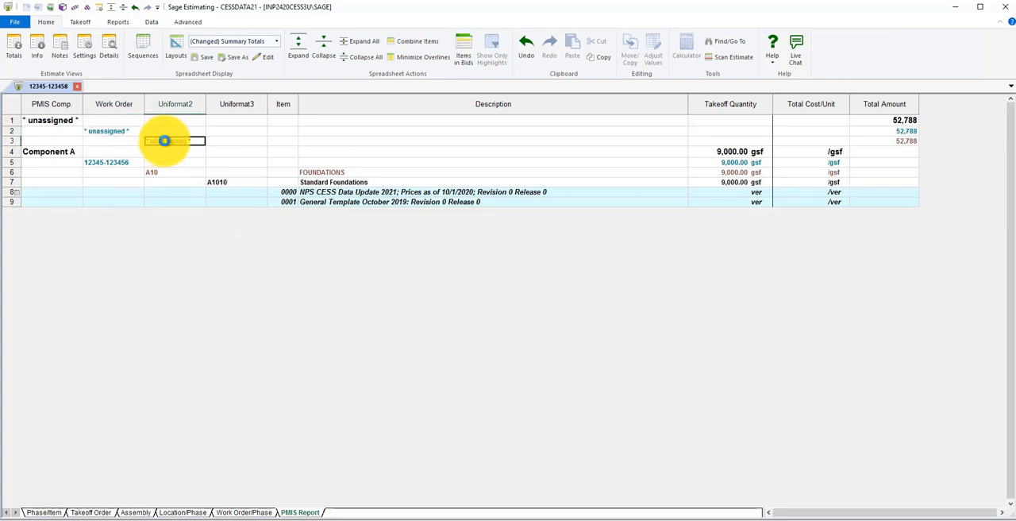
double_click(221, 151)
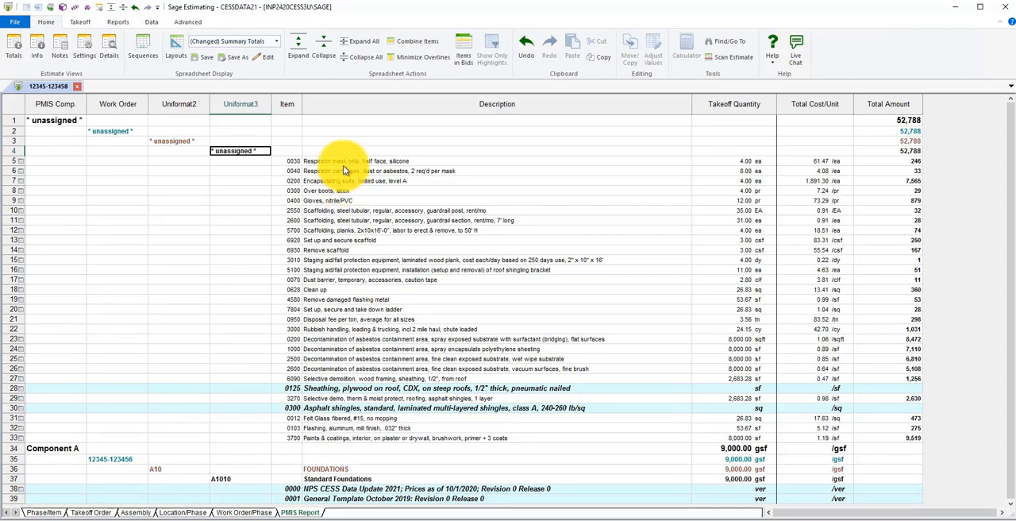
drag(334, 163, 333, 211)
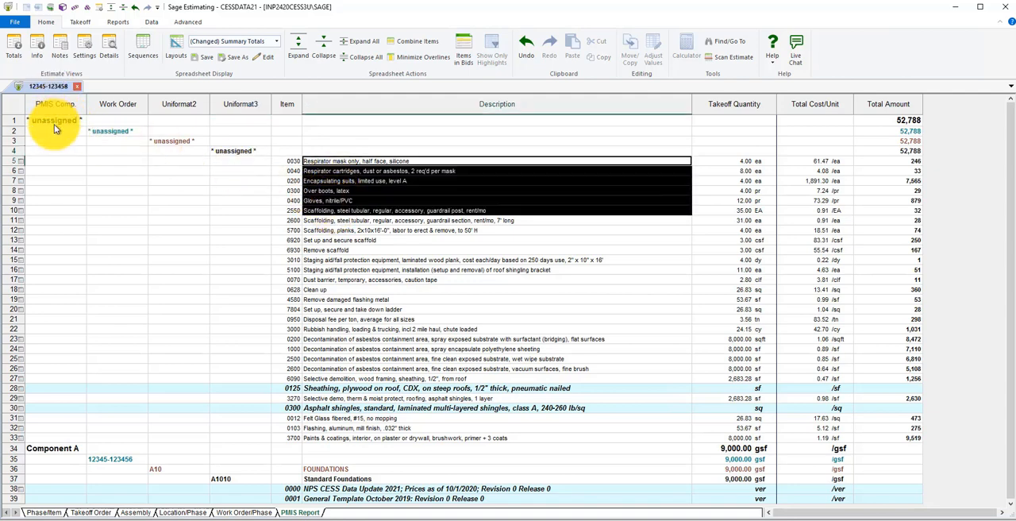
Collapse the unassigned PMIS component group and move all its assemblies and items to PMIS component Component A
double_click(48, 120)
click(20, 123)
right_click(20, 123)
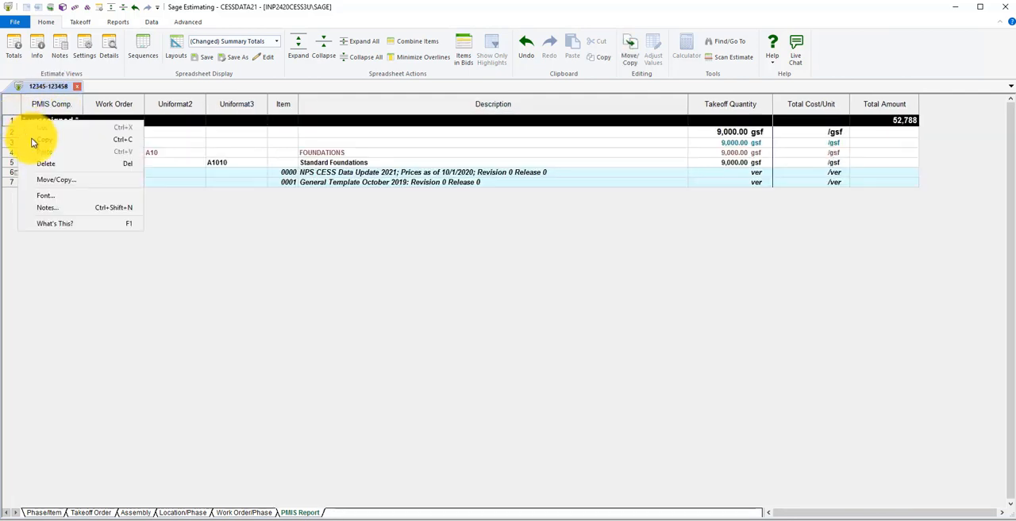
click(55, 180)
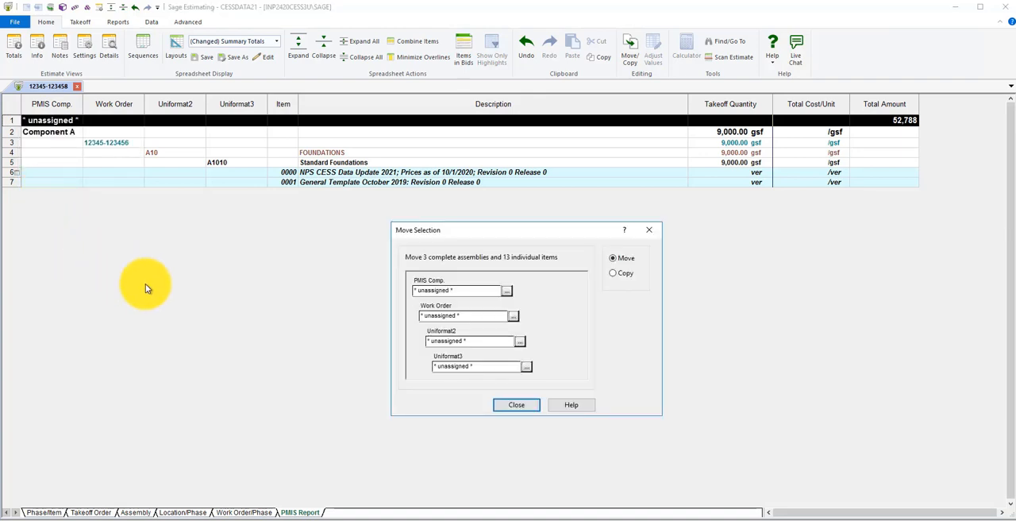
click(507, 291)
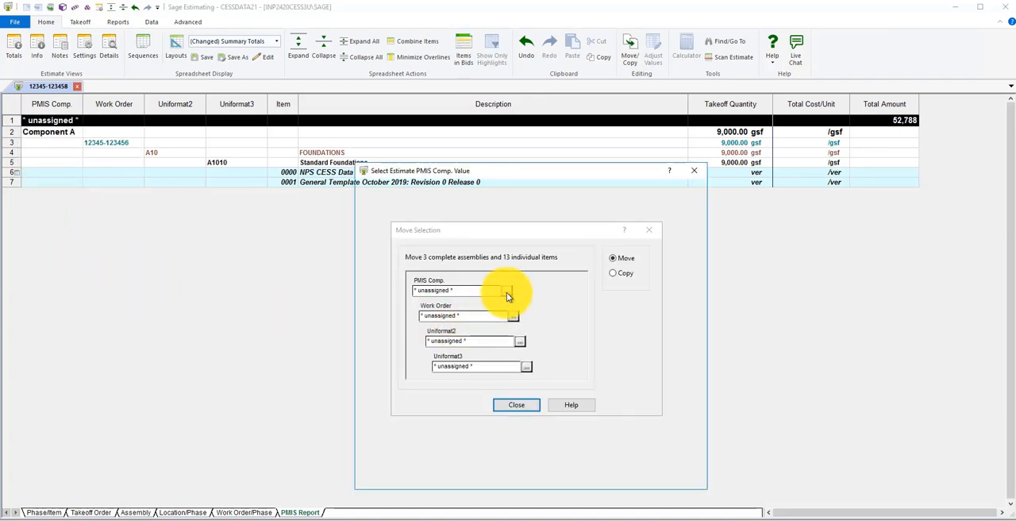
click(403, 283)
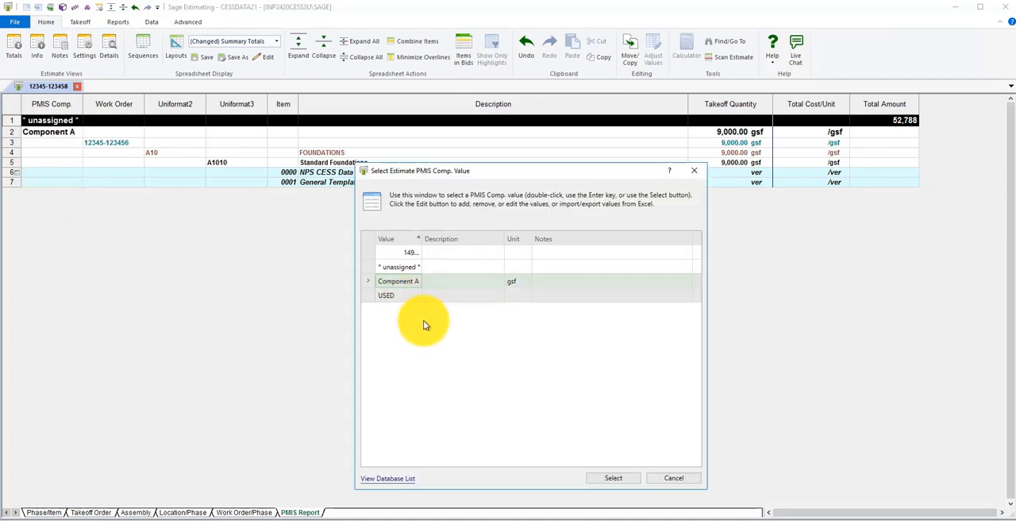
click(609, 479)
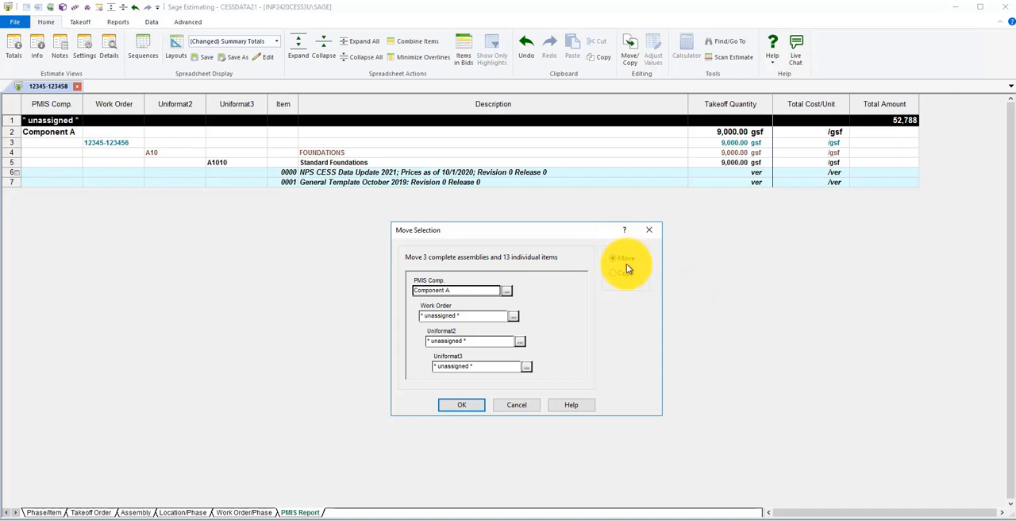
click(457, 405)
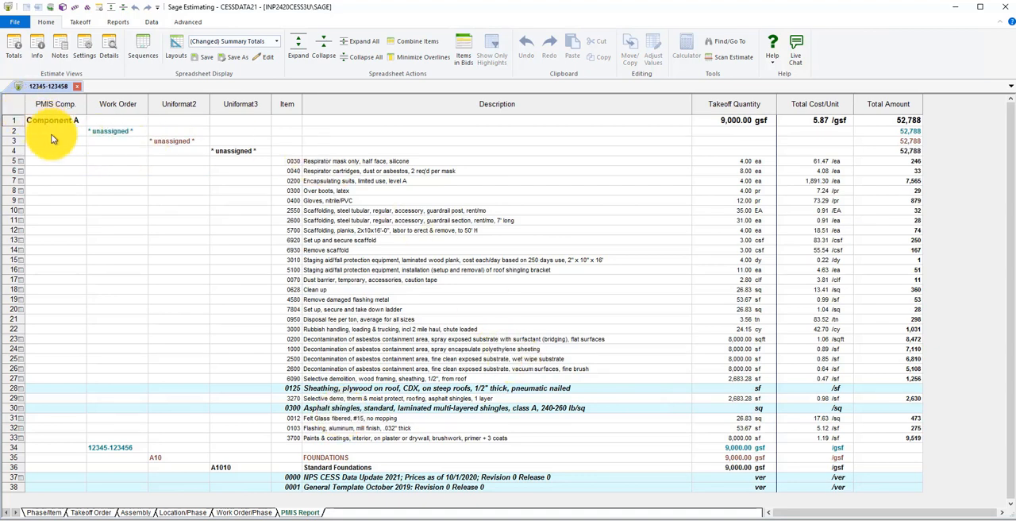
Check the PMIS Comp. value in the WBS details of scaffolding guardrail post item 2550 and close the details
click(340, 212)
click(109, 50)
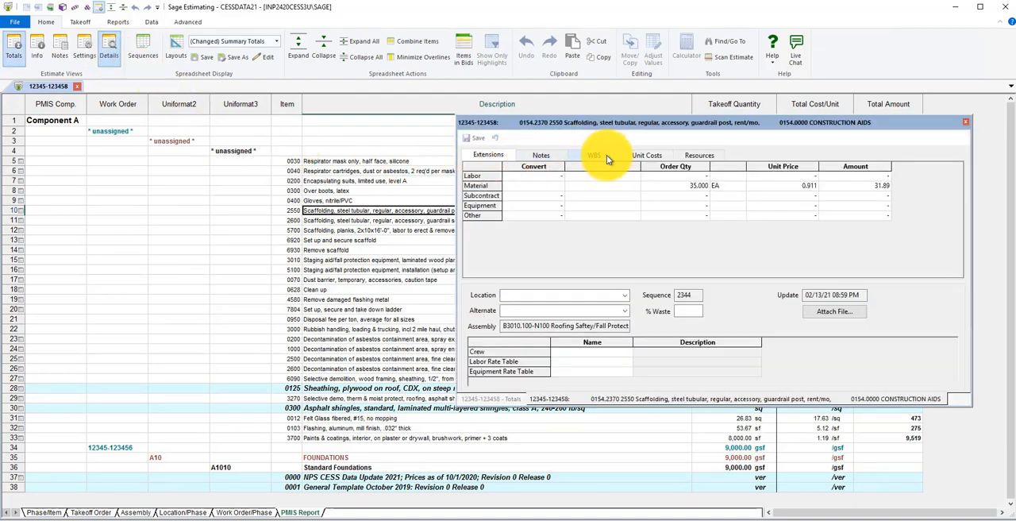
click(606, 155)
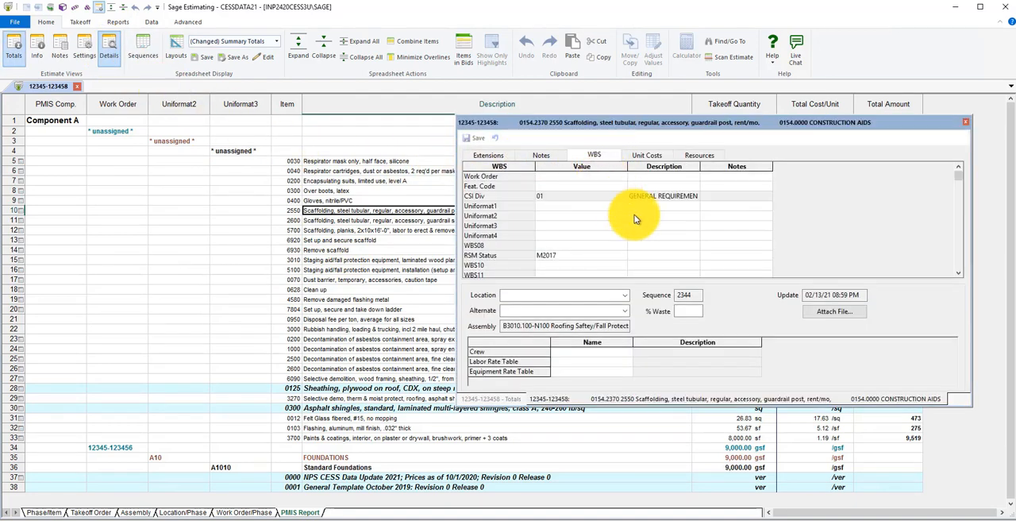
drag(957, 178, 960, 203)
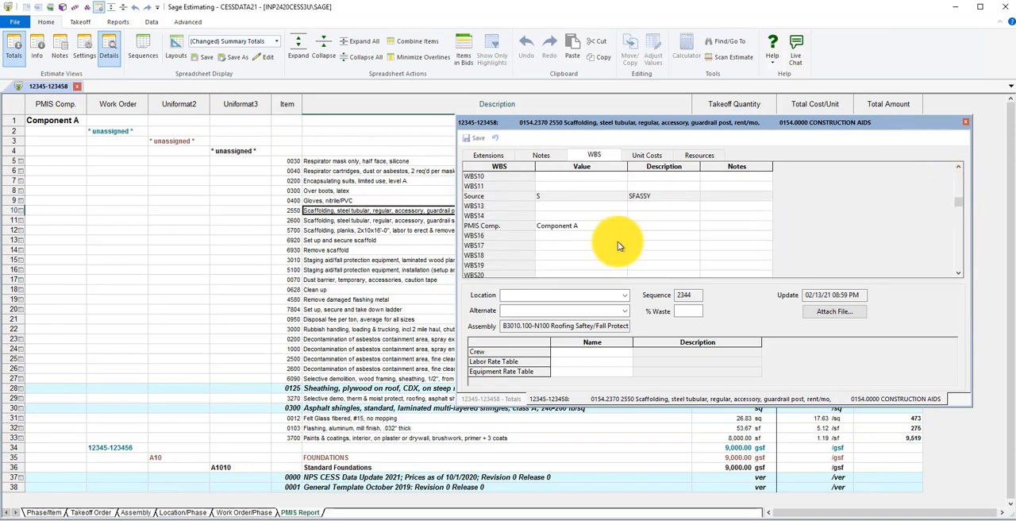
click(562, 227)
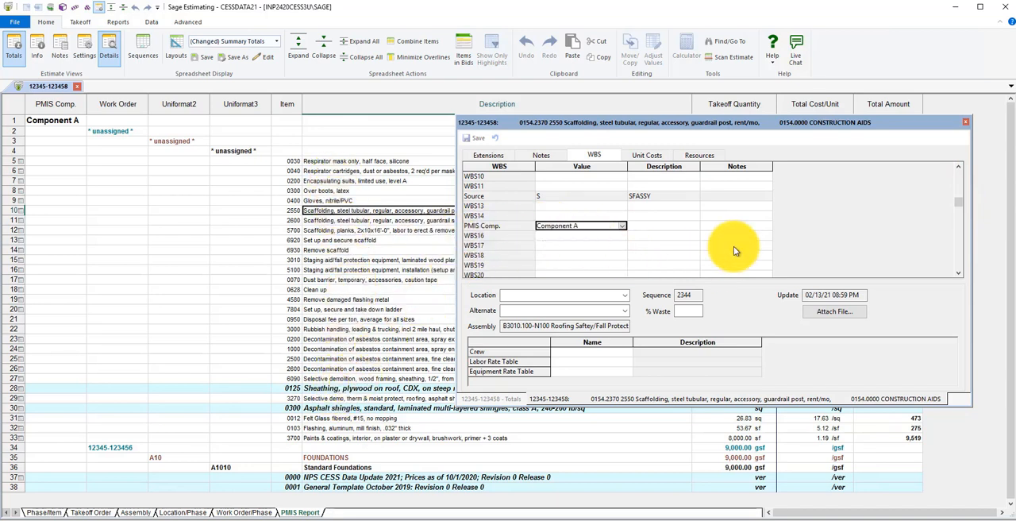
click(965, 122)
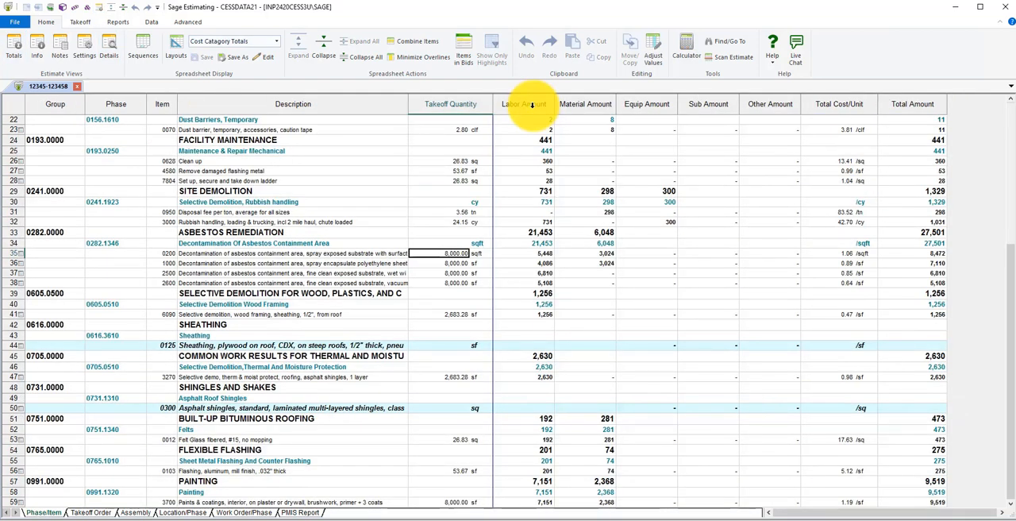
Select the entire Labor Amount column and open the Adjust Values settings for it
click(531, 104)
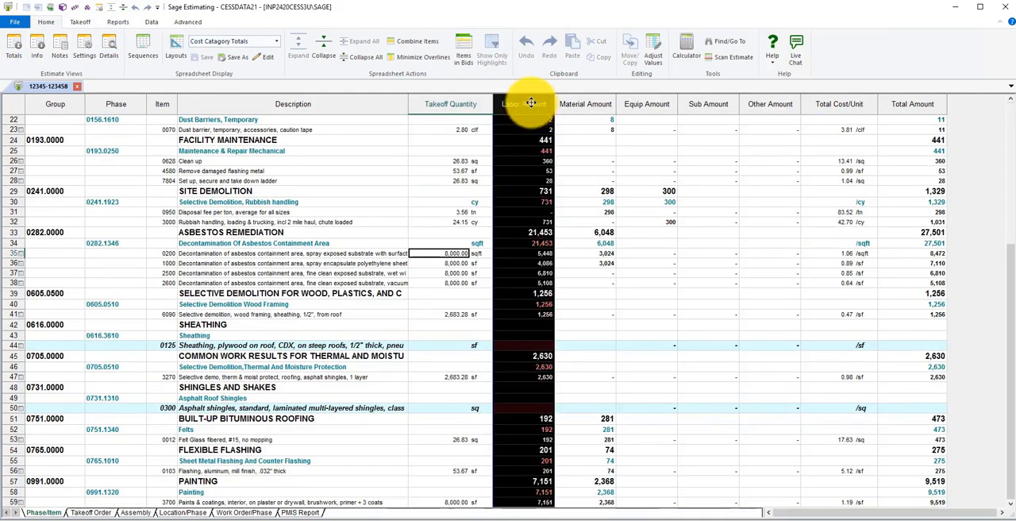
right_click(531, 104)
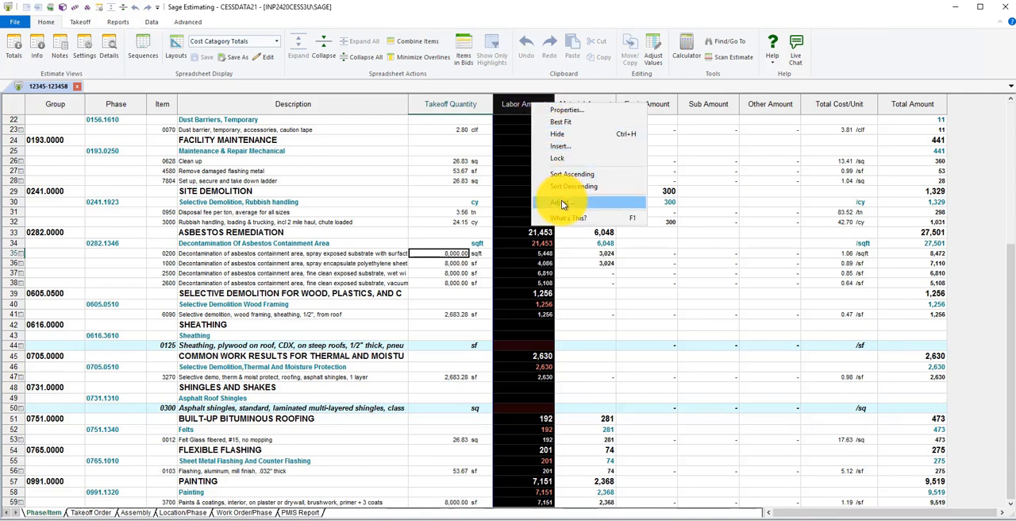
click(651, 53)
click(651, 53)
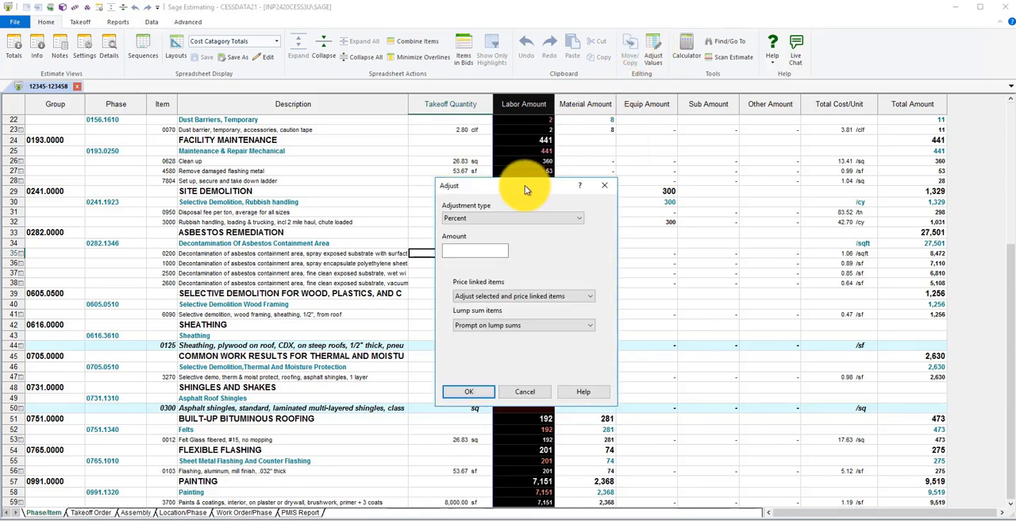
drag(525, 185, 644, 134)
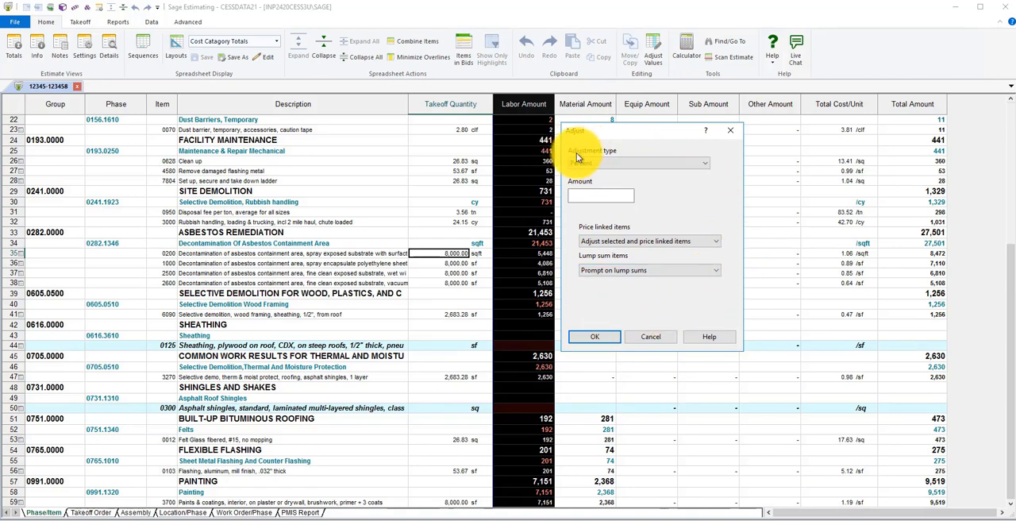
Review the available adjustment types and the amount setting for the Labor Amount column, and cancel the adjustment
click(704, 164)
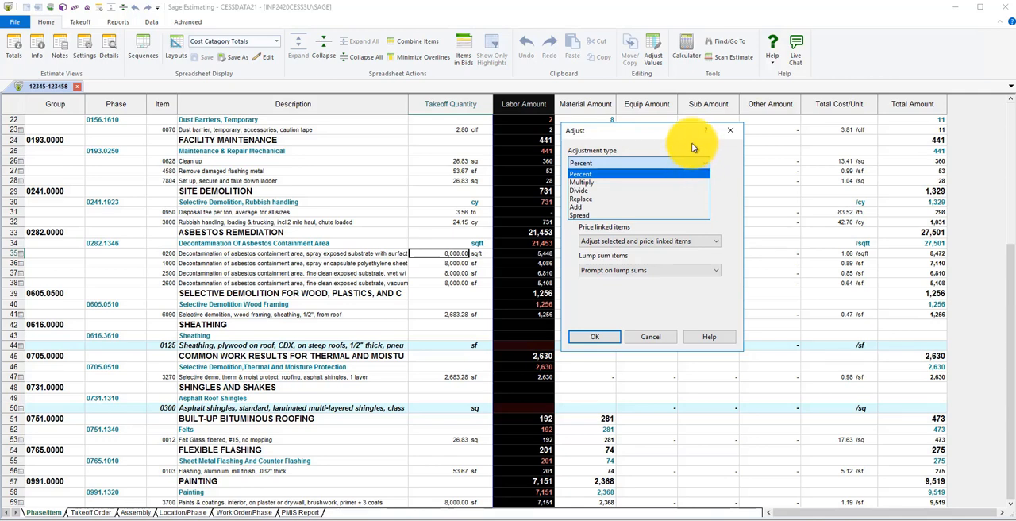
click(692, 148)
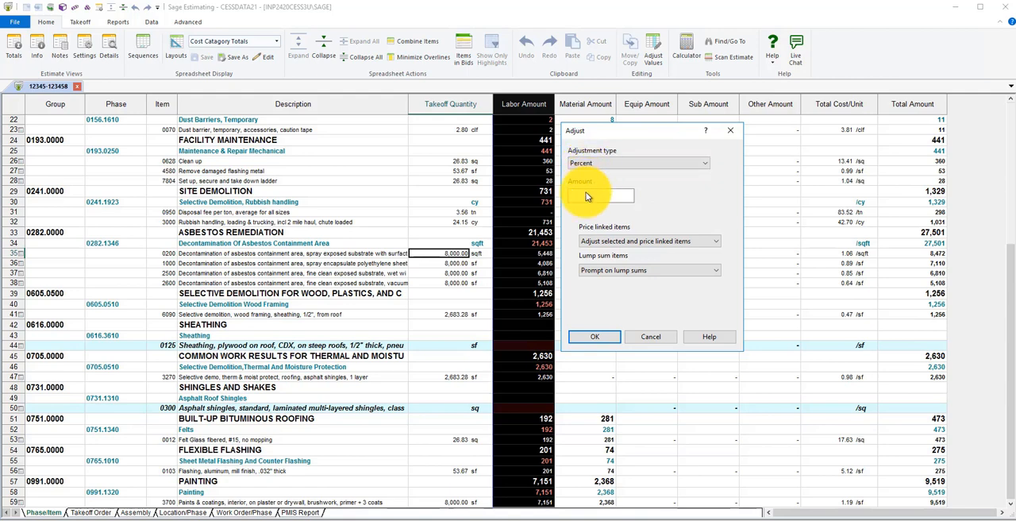
click(597, 195)
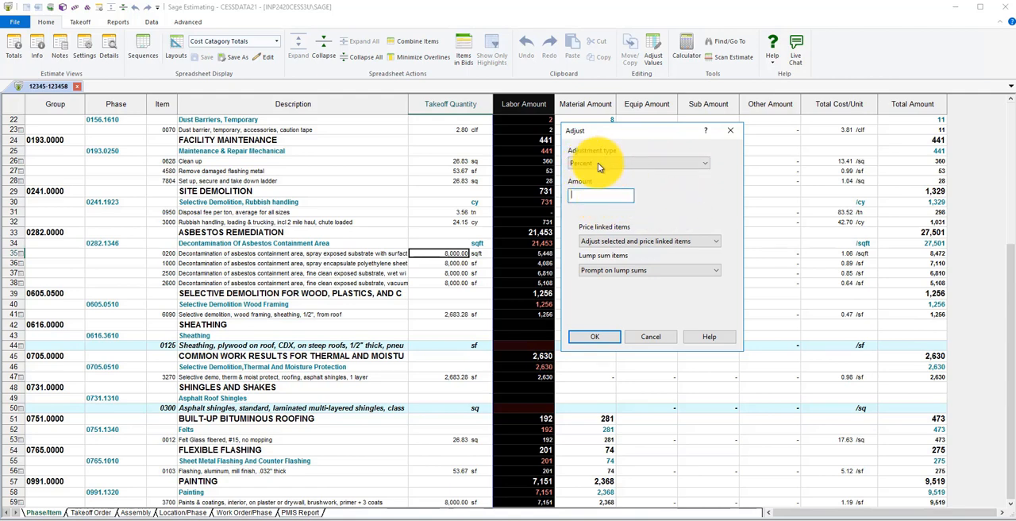
click(703, 163)
click(715, 173)
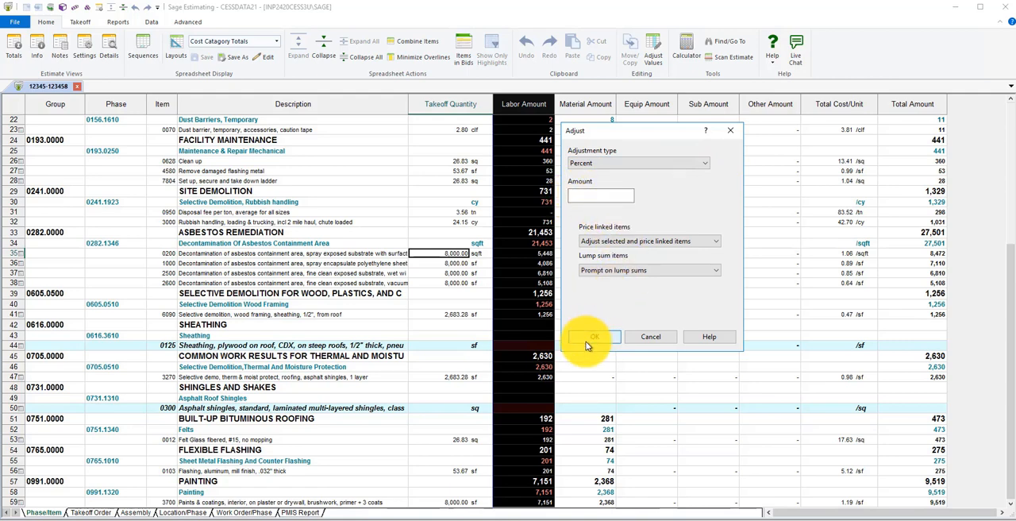
click(617, 343)
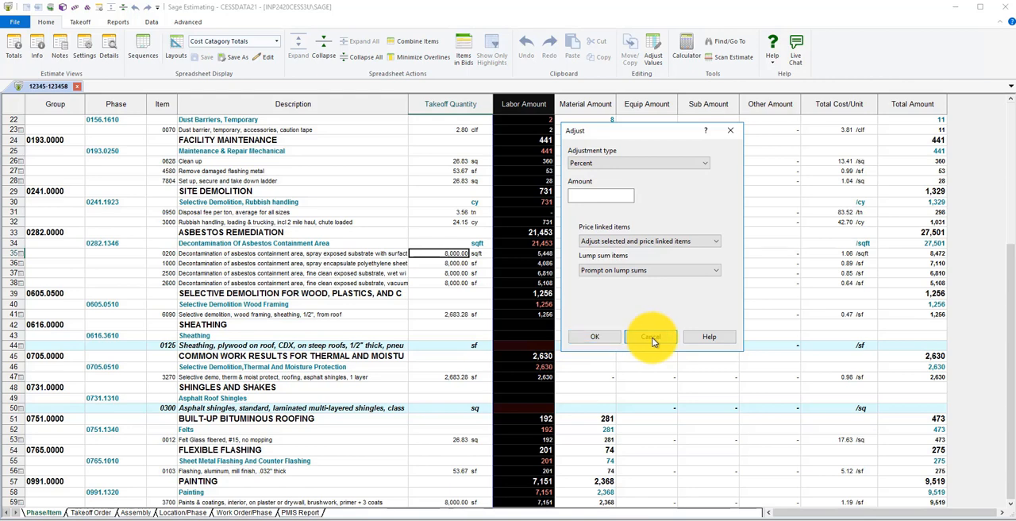
click(653, 340)
click(553, 196)
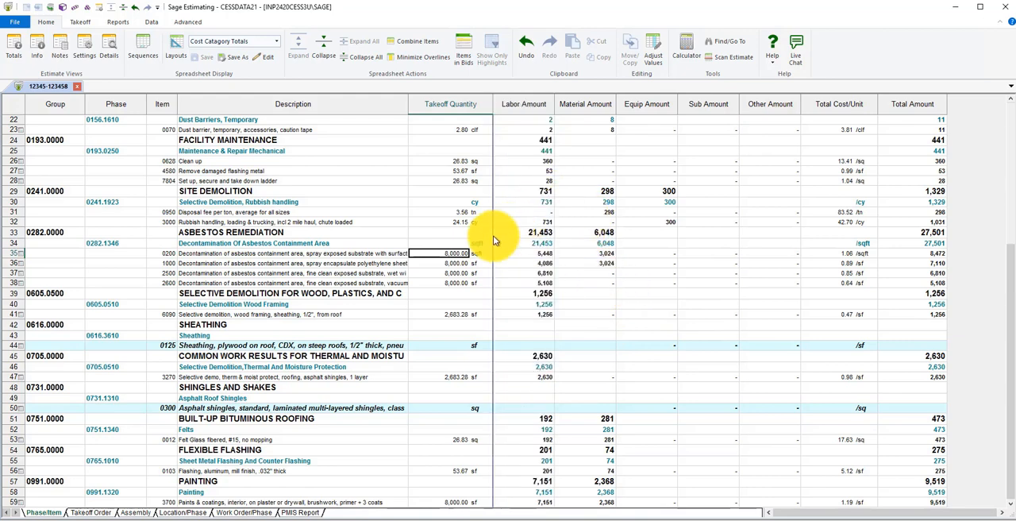
Adjust the takeoff quantity of asbestos decontamination item 0200 with the Replace type and an amount of 7000
click(430, 244)
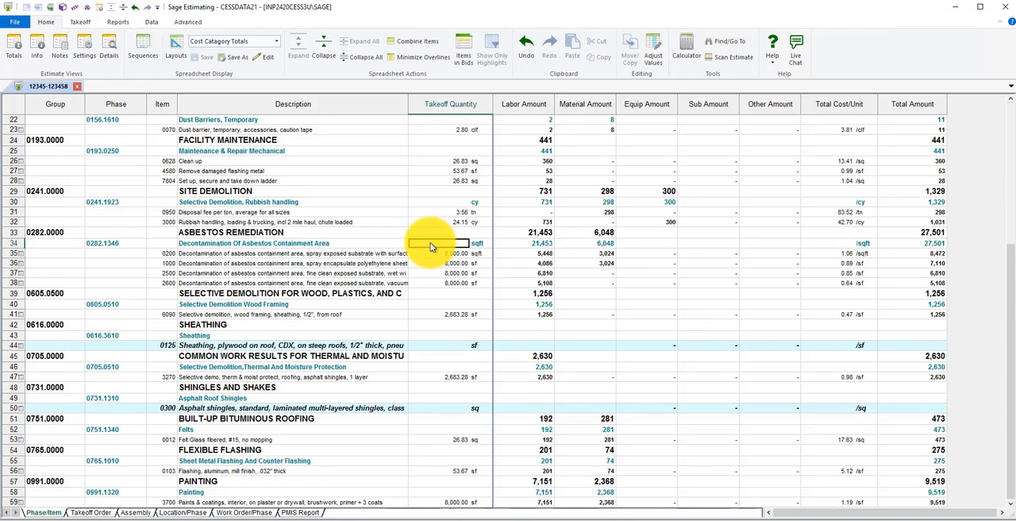
drag(430, 256, 427, 282)
click(432, 253)
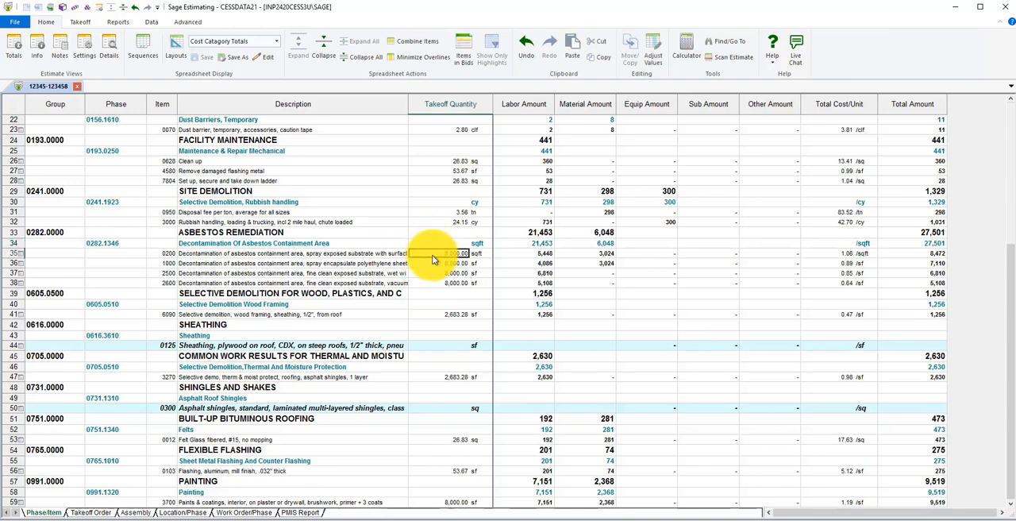
right_click(432, 255)
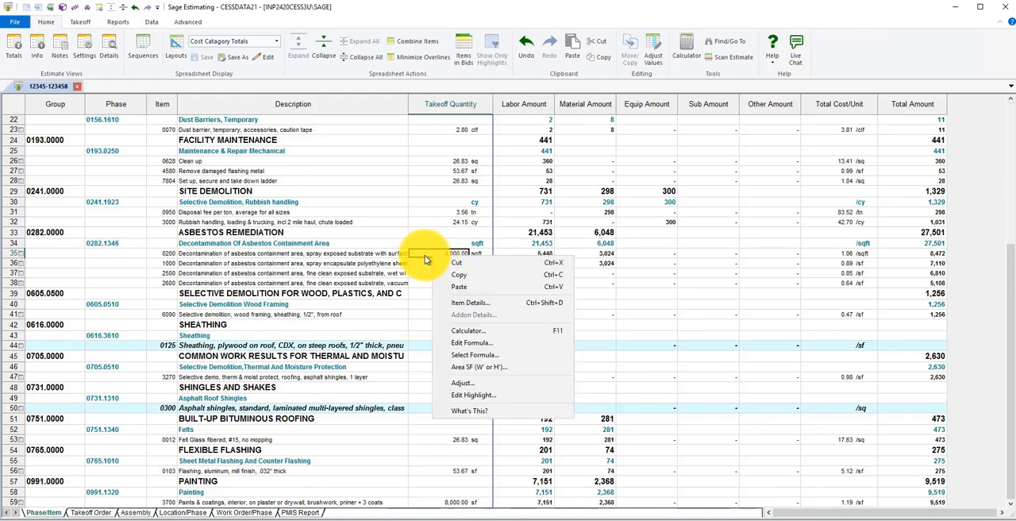
click(460, 386)
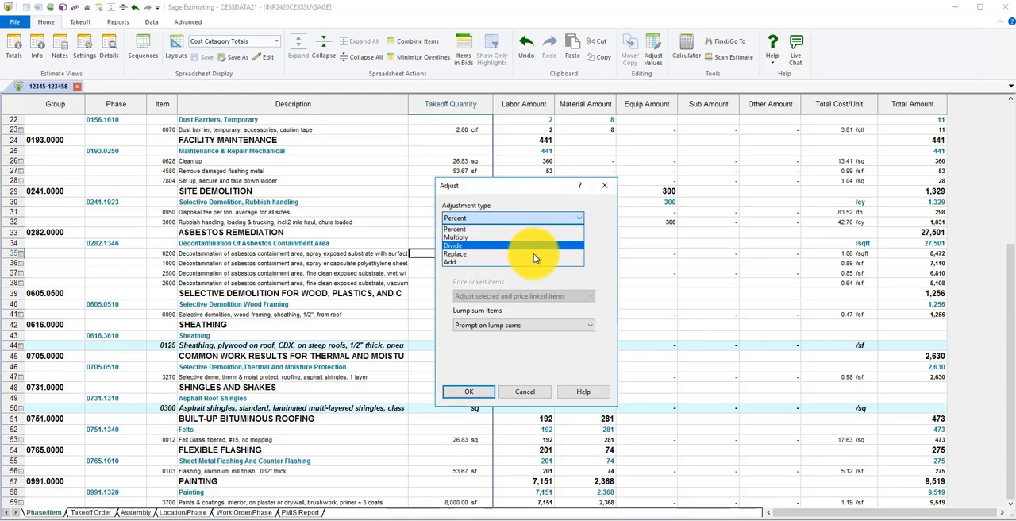
click(533, 253)
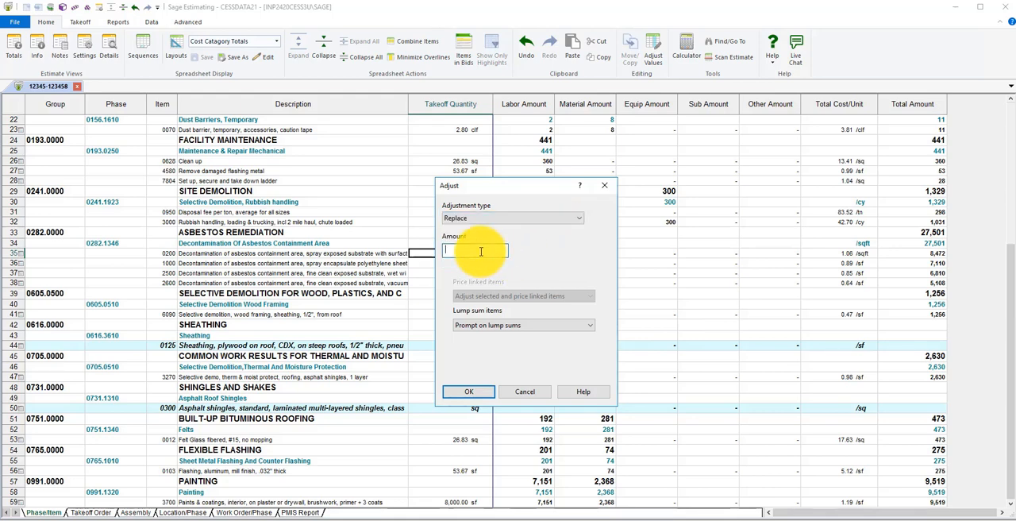
text(7000)
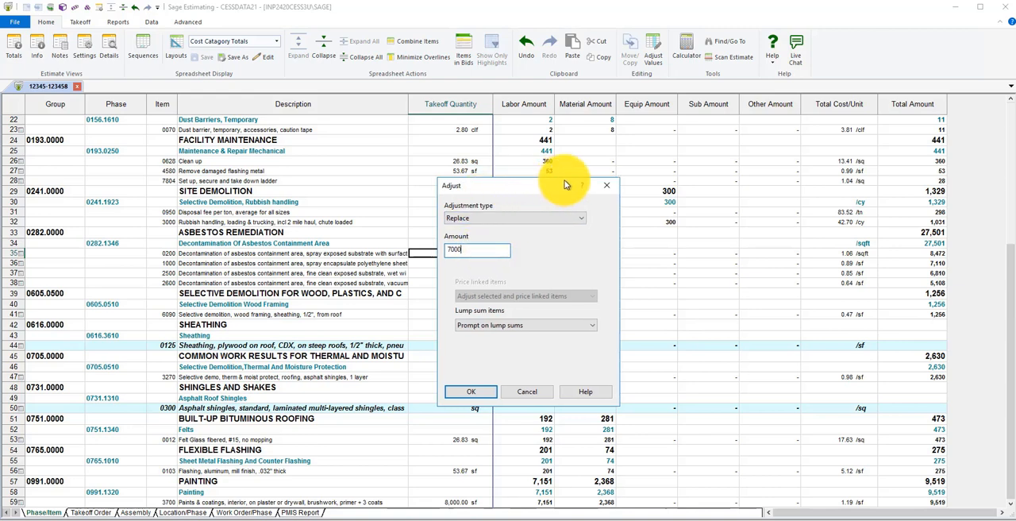
drag(567, 185, 666, 165)
click(561, 373)
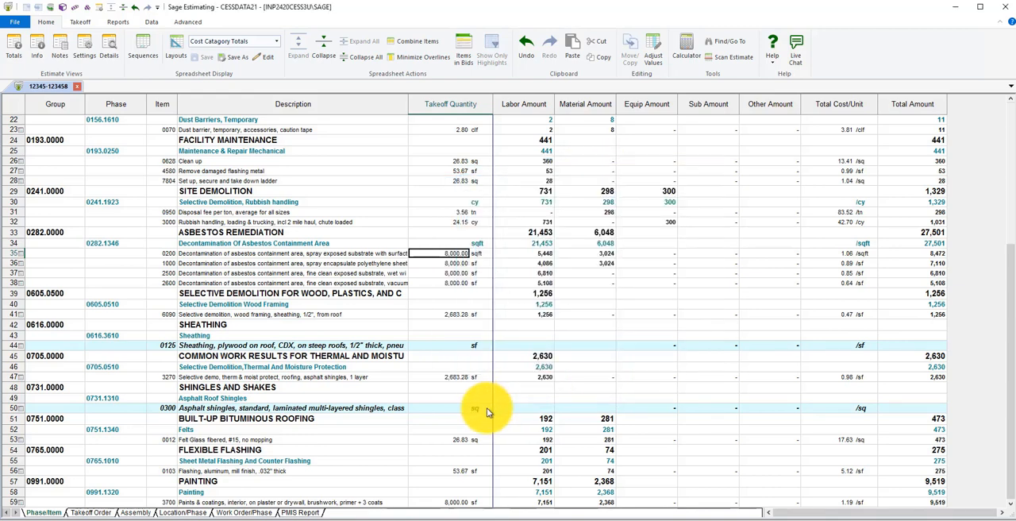
click(444, 264)
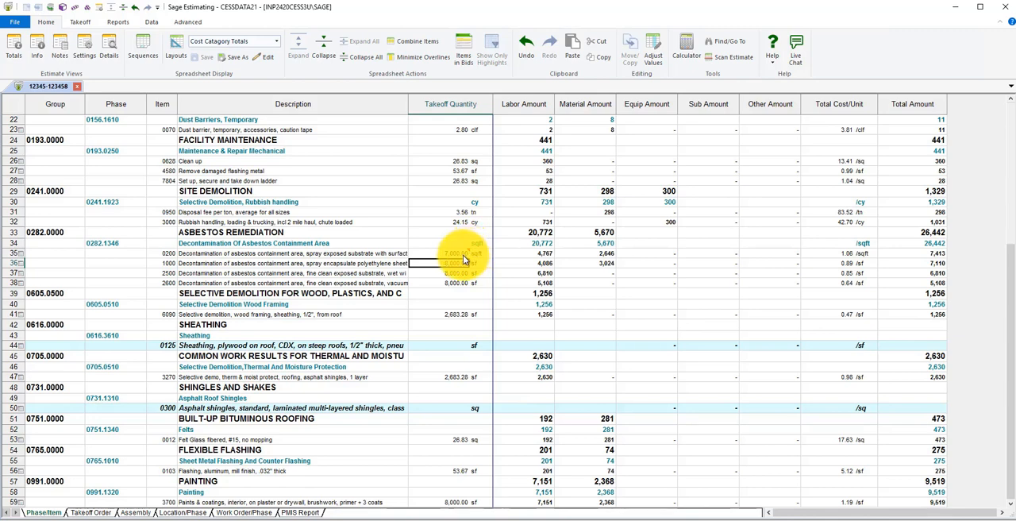
Undo the adjustment made to the takeoff quantity of asbestos decontamination item 0200 using the Undo adjustment type
right_click(463, 255)
key(Escape)
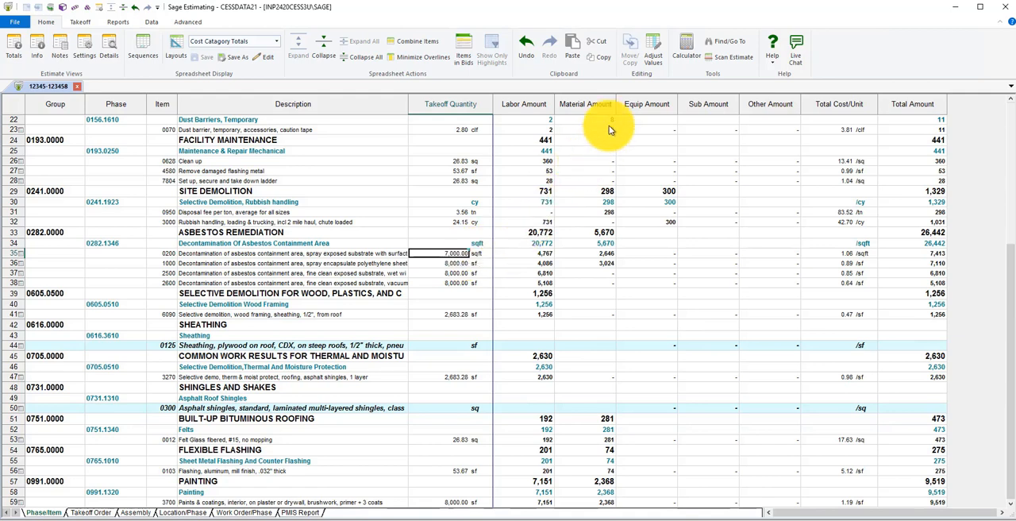
click(654, 52)
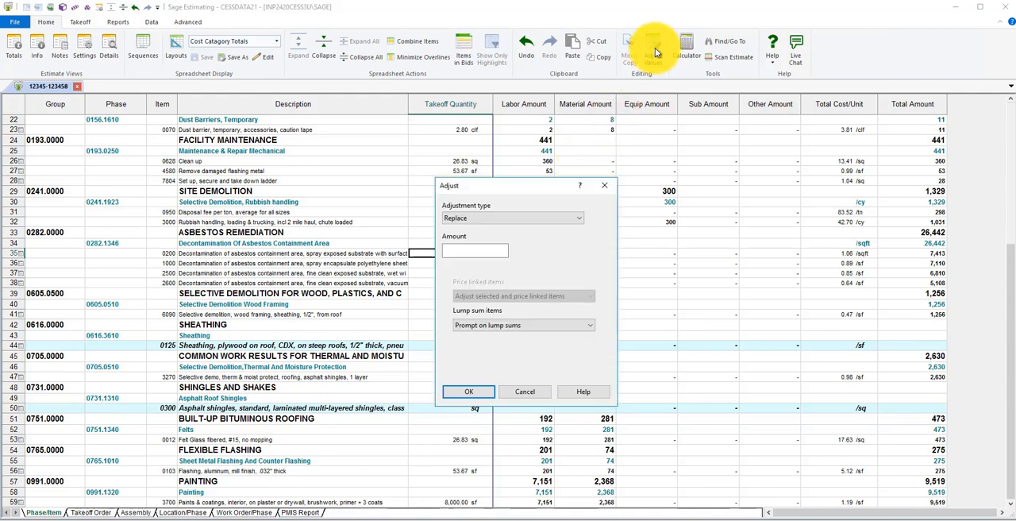
drag(566, 182, 658, 144)
click(676, 183)
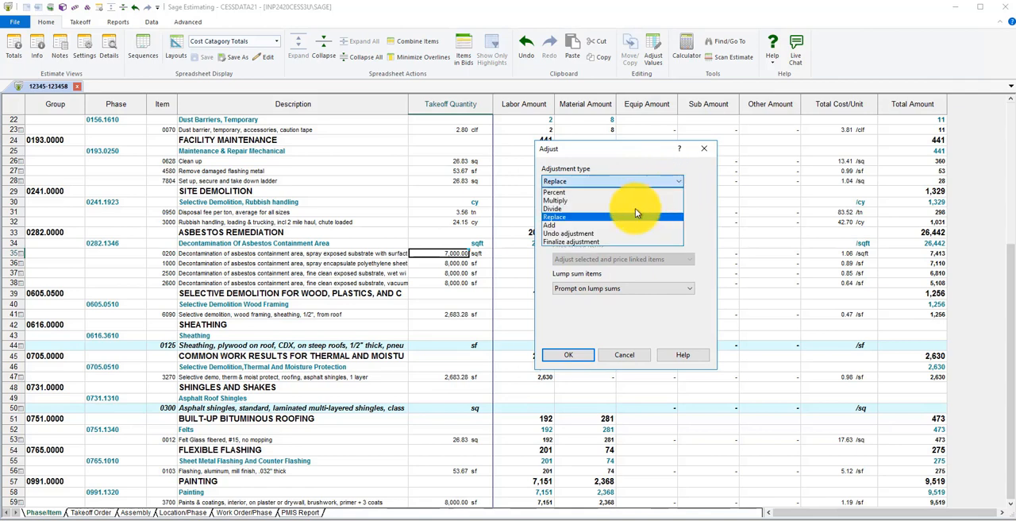
click(603, 235)
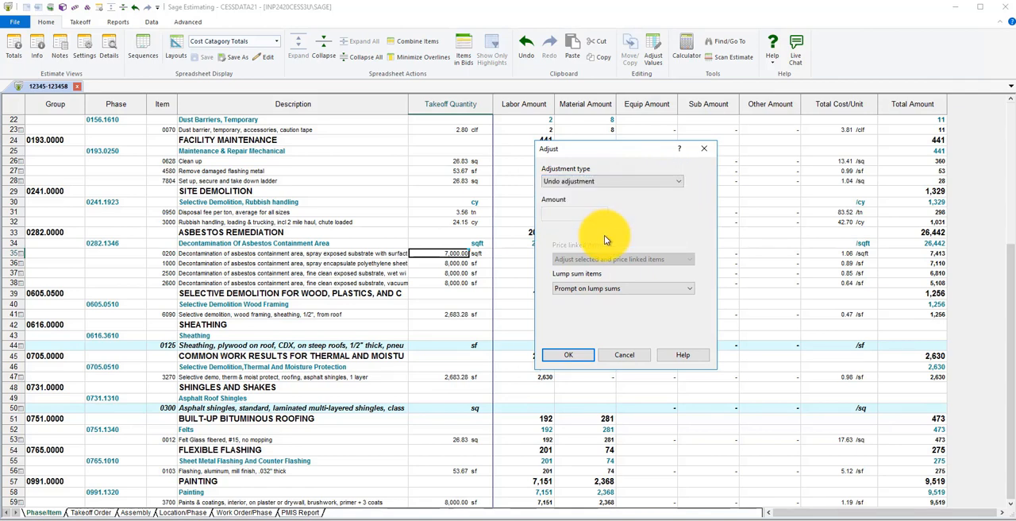
click(565, 356)
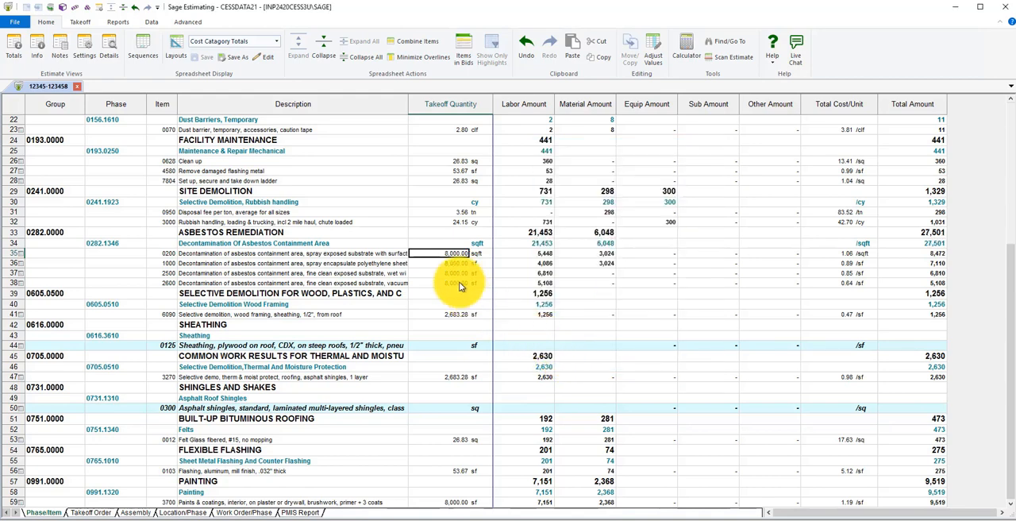
Divide the takeoff quantity of asbestos decontamination item 0200 by 2 in the Calculator and discard the result
click(432, 266)
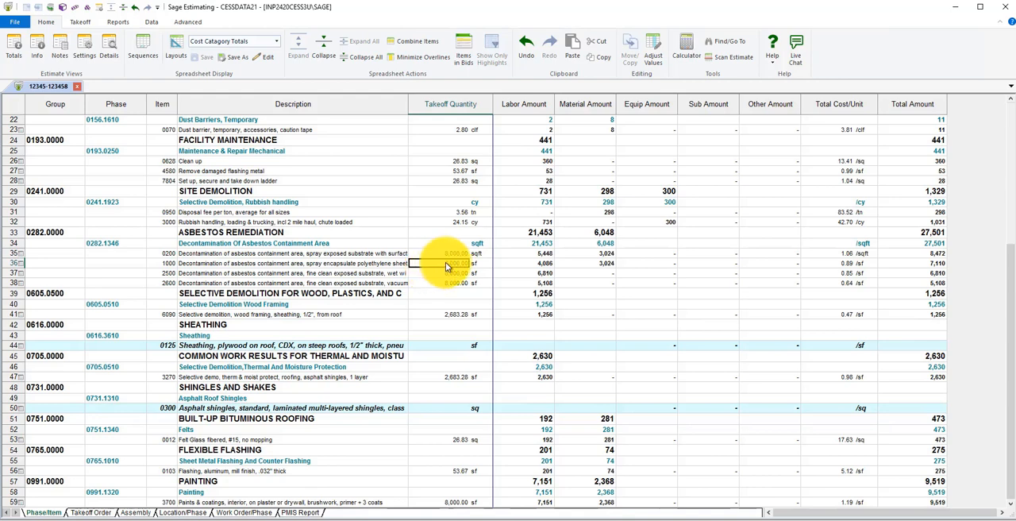
click(520, 254)
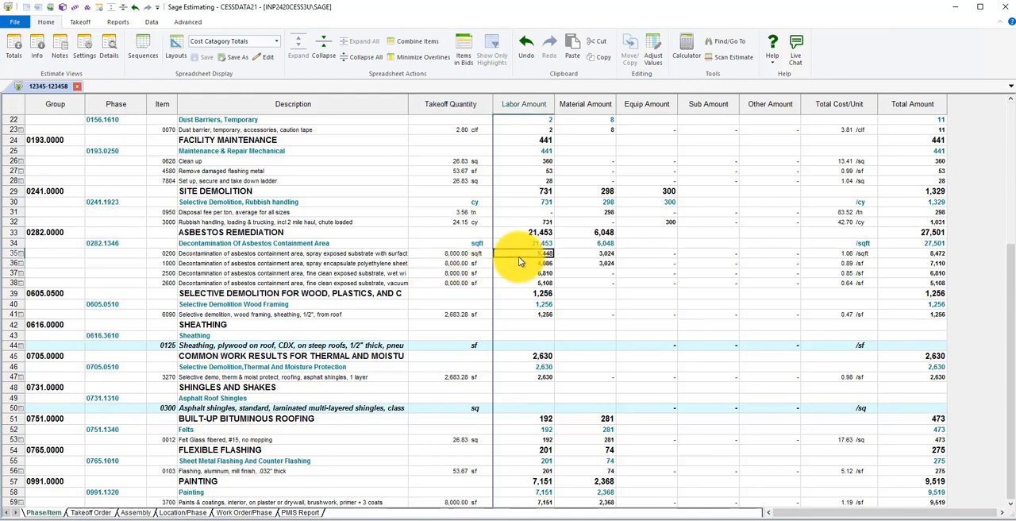
click(439, 254)
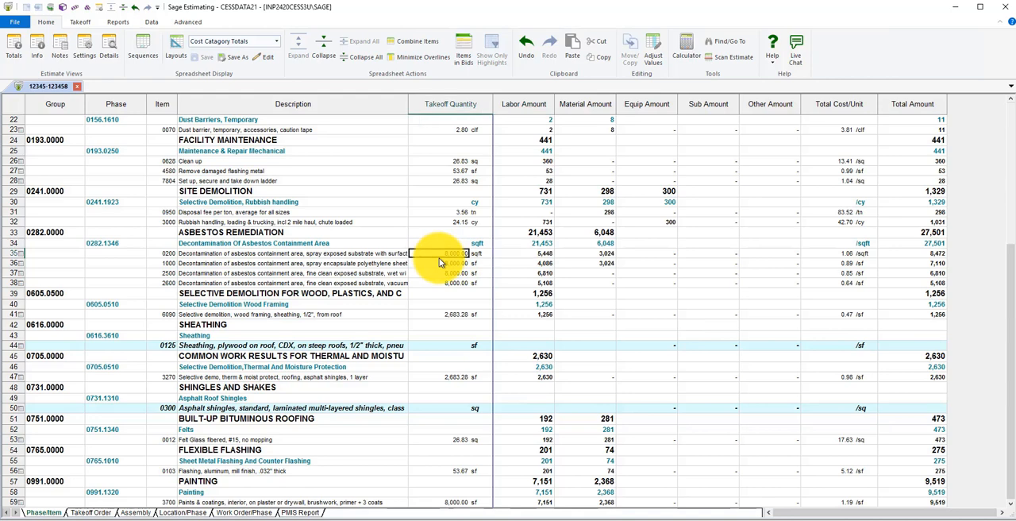
click(691, 54)
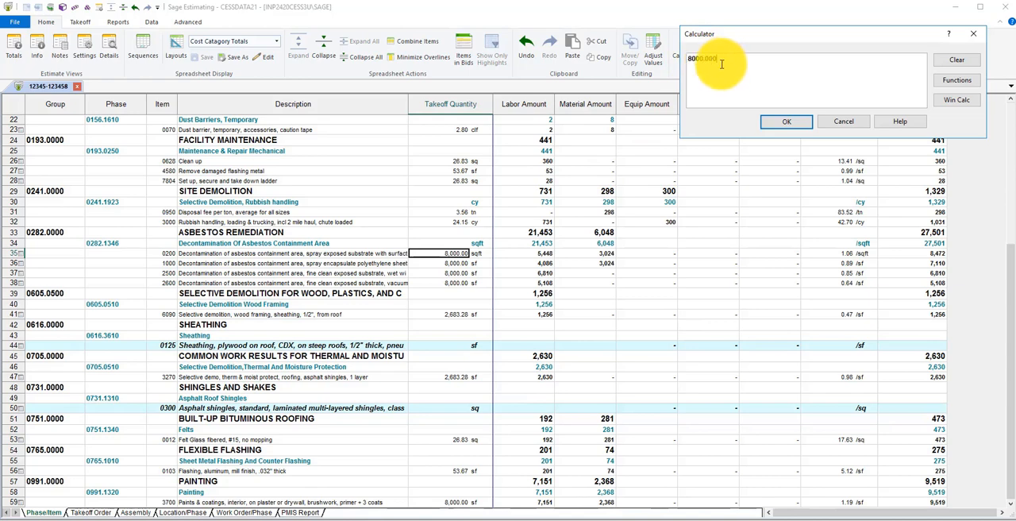
text(/2=)
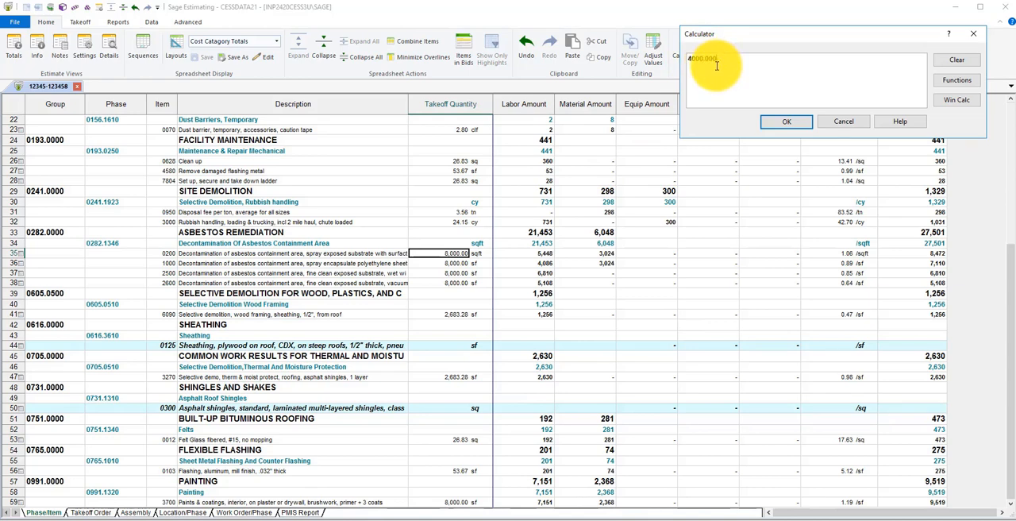
click(834, 125)
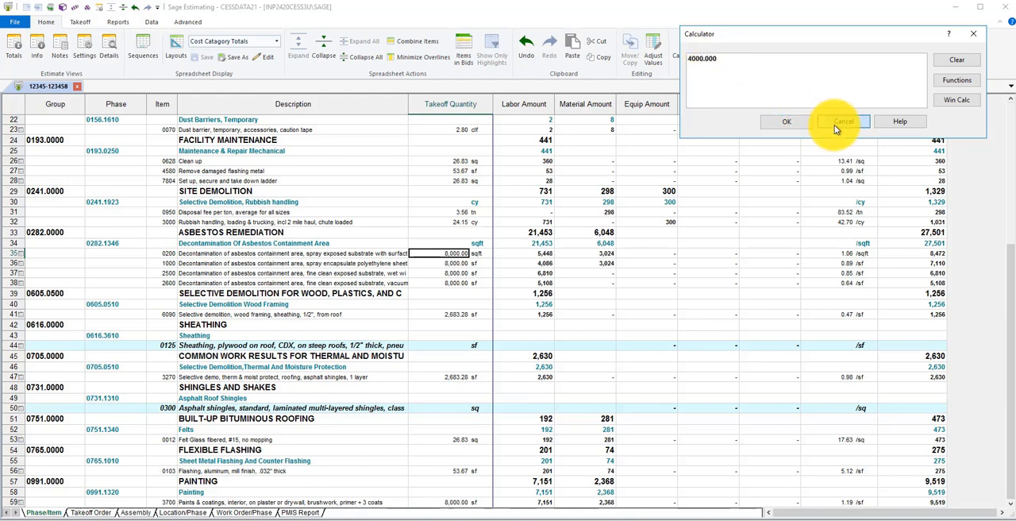
right_click(440, 260)
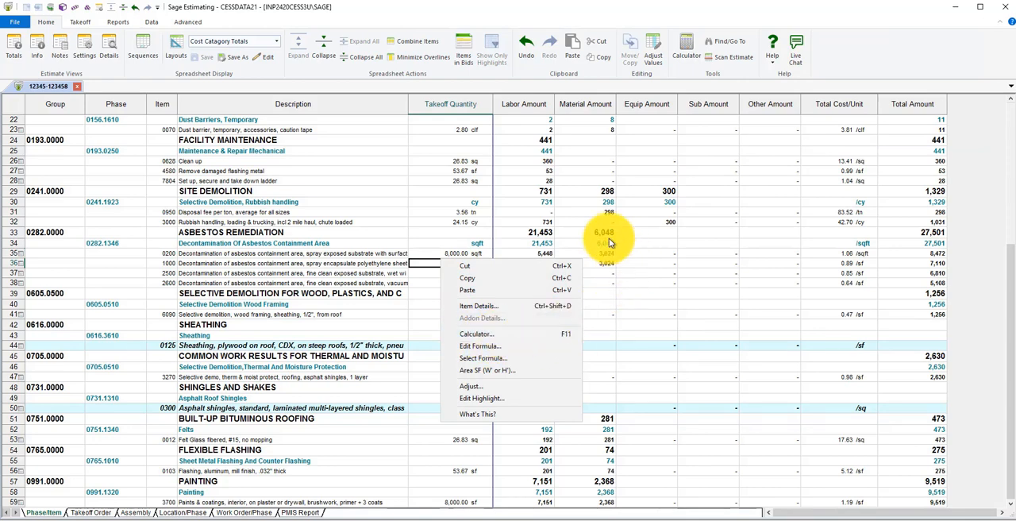
click(588, 222)
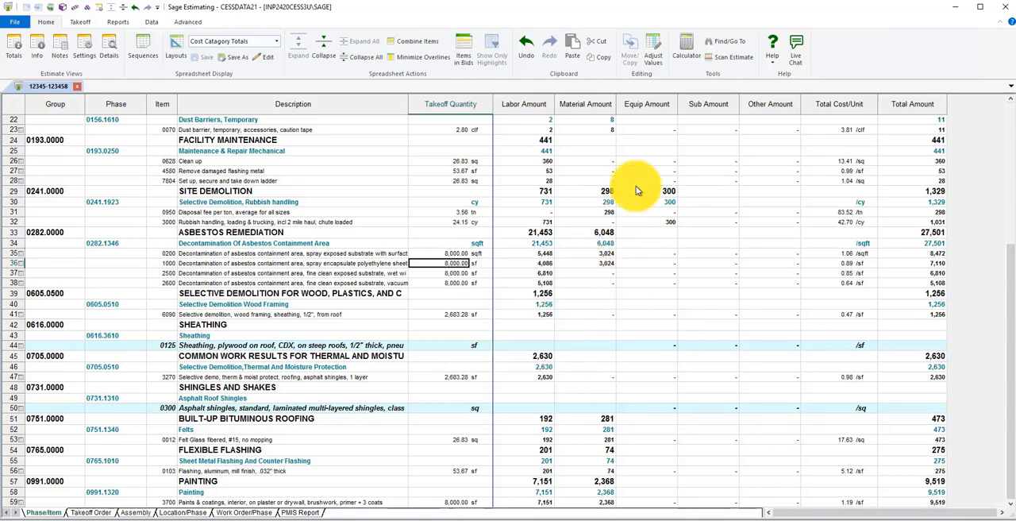
Open Find/Go To and look through the list of group phases without choosing one
click(731, 44)
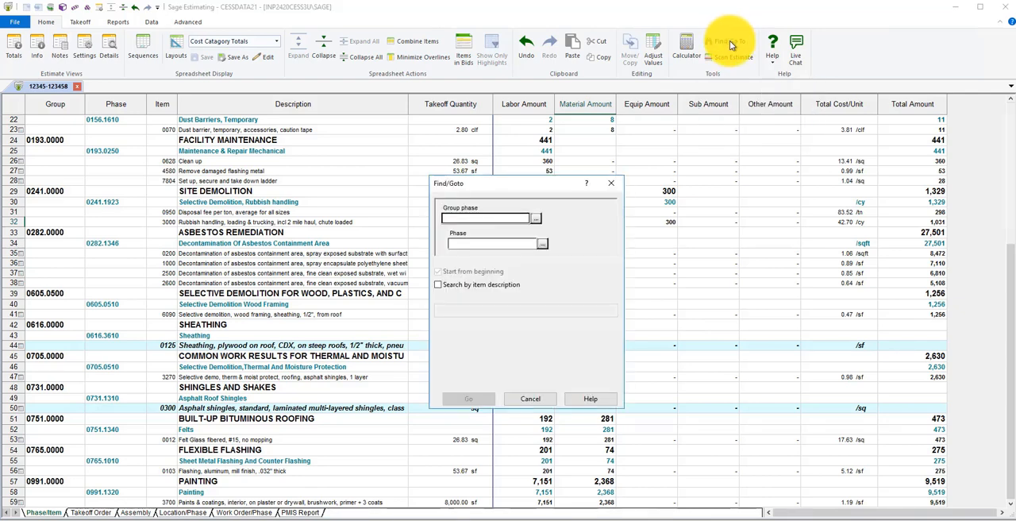
drag(525, 181, 531, 163)
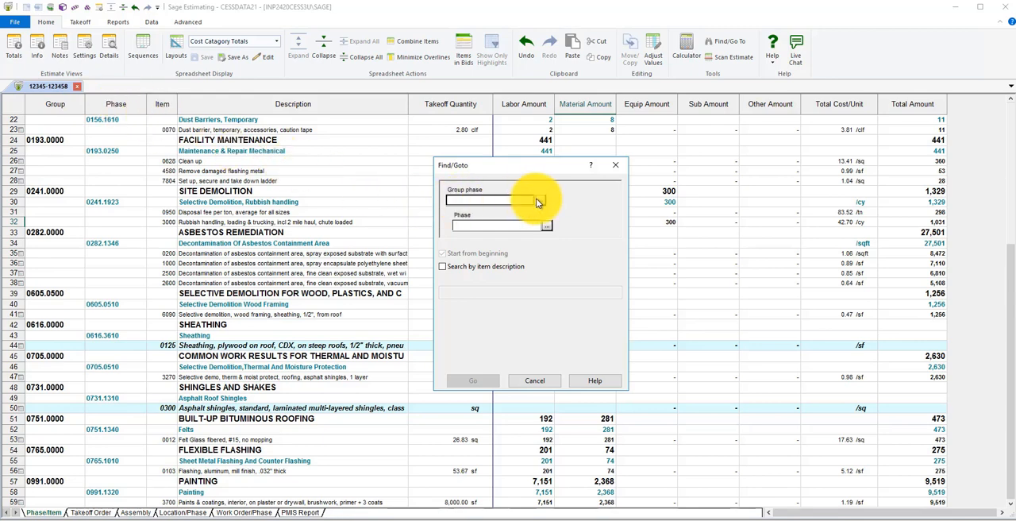
click(542, 202)
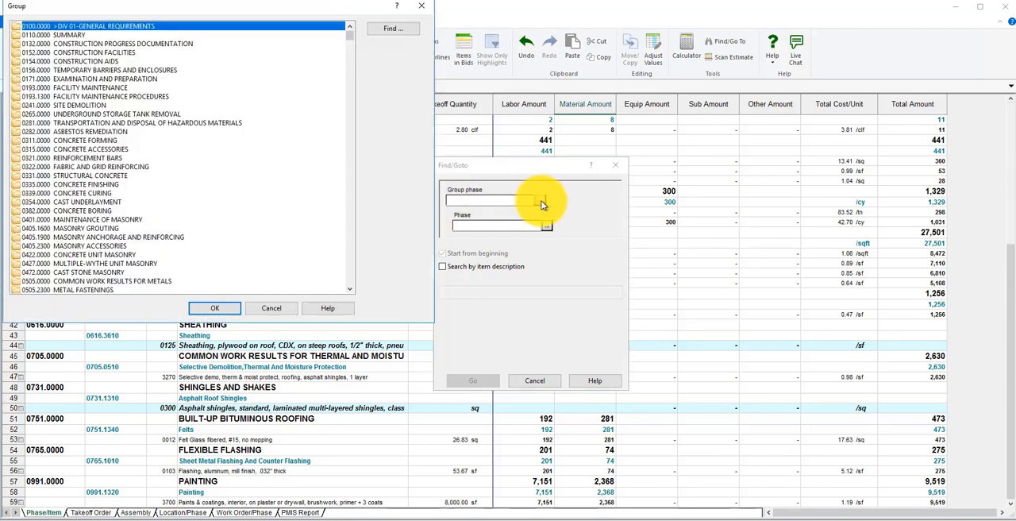
click(271, 308)
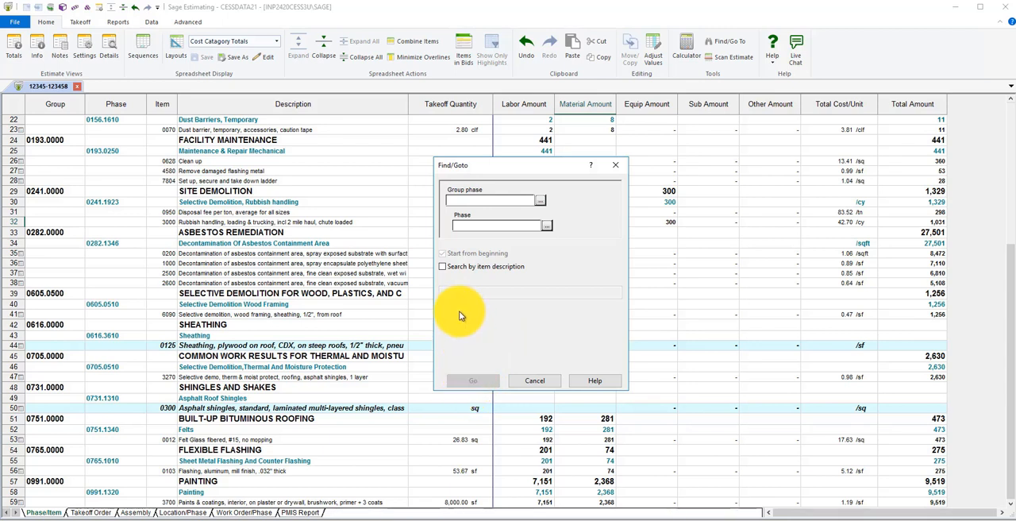
Search by item description for "felt" and go to the Felt Glass fibered, #15, no mopping item in the estimate
click(442, 268)
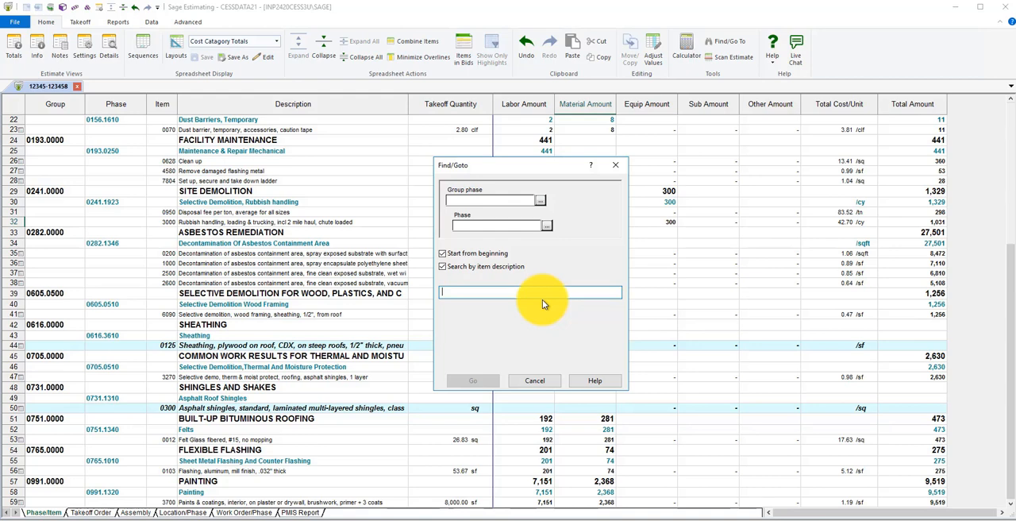
text(felt)
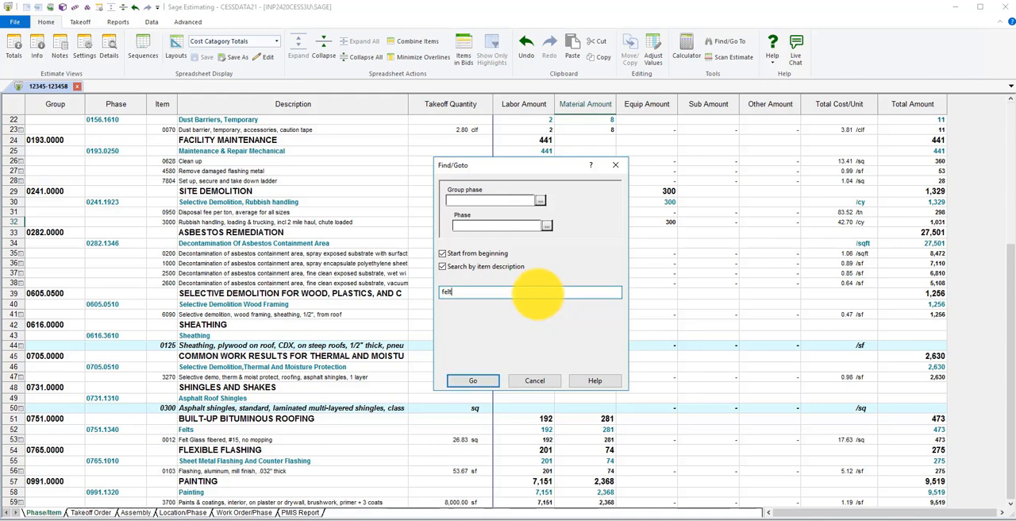
click(479, 383)
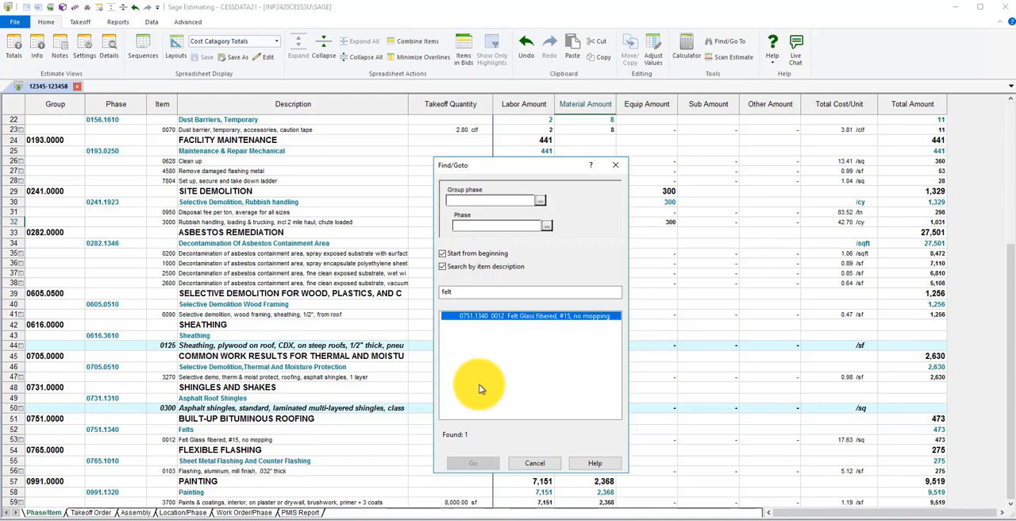
double_click(538, 318)
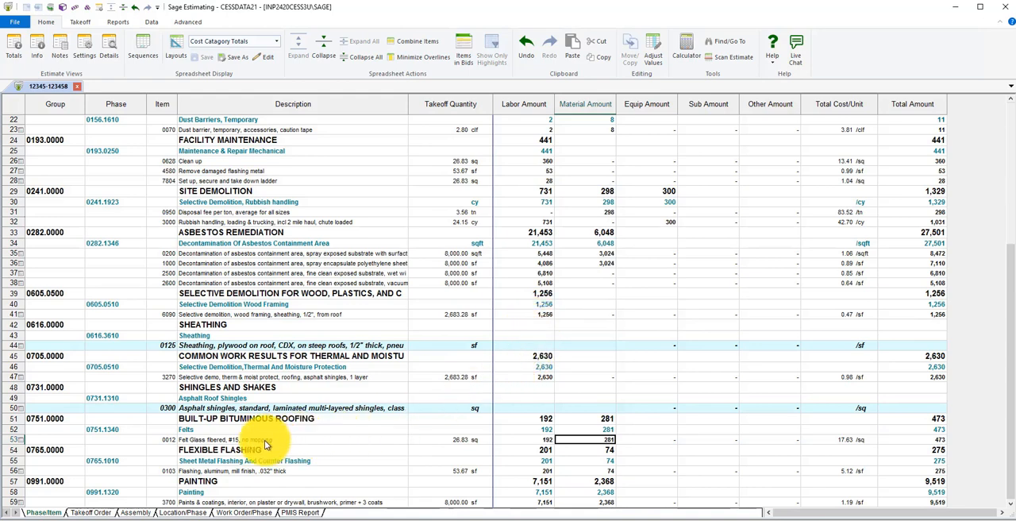
drag(268, 440, 267, 448)
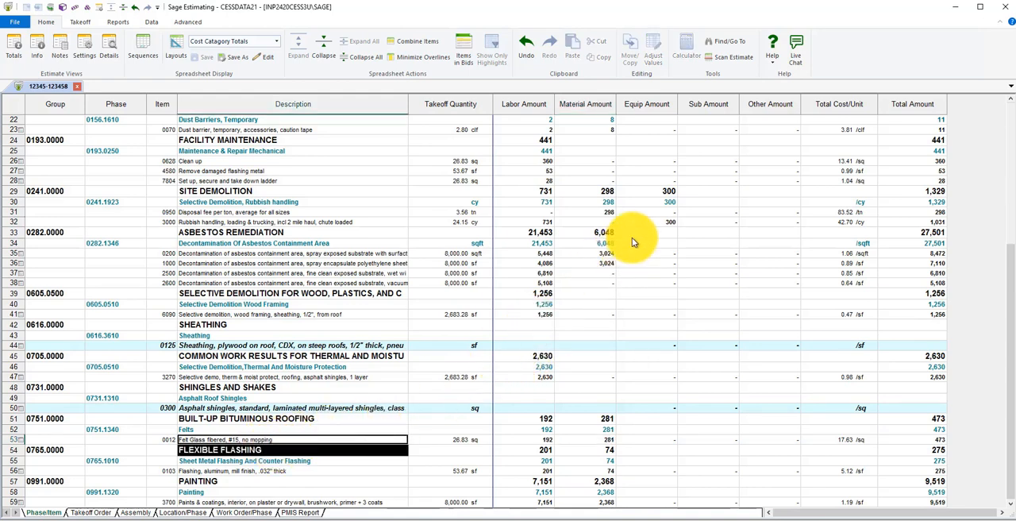
Scan the estimate for empty values, checking the summary items 0000 and 0001 across their quantity and price columns
click(730, 58)
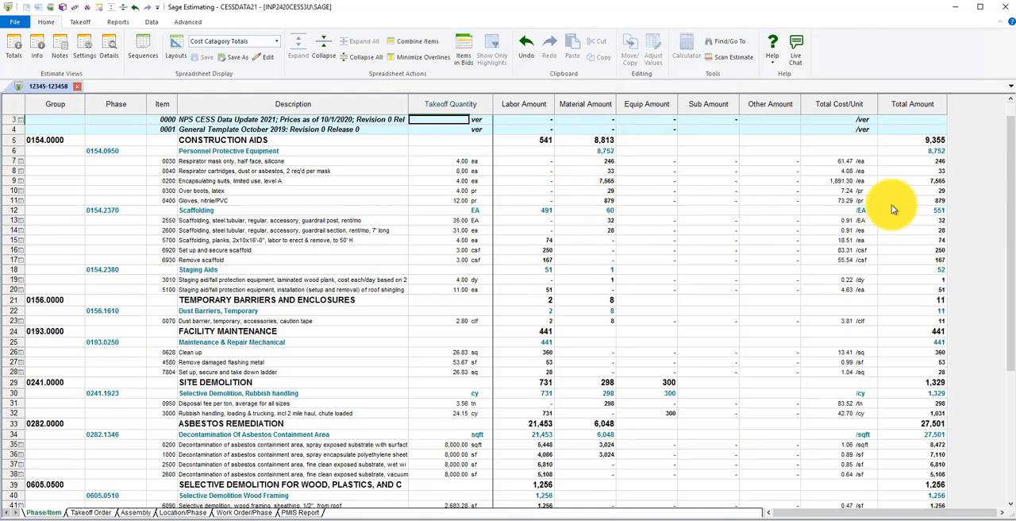
scroll(1013, 118, up, 1)
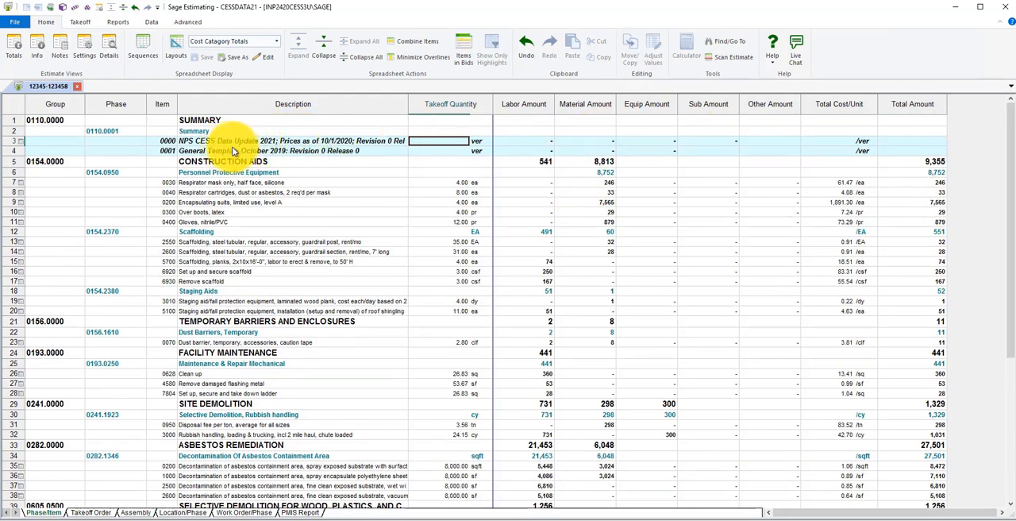
click(434, 151)
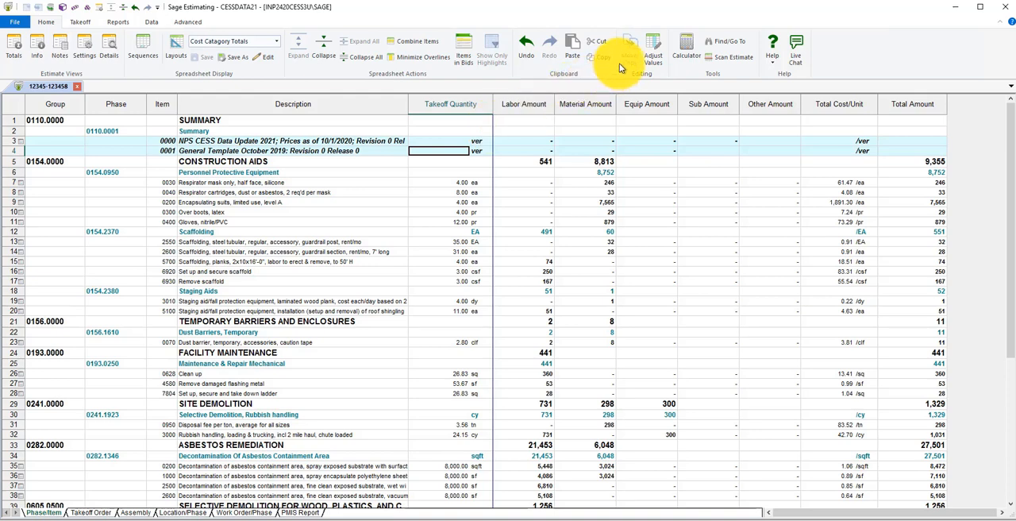
click(732, 56)
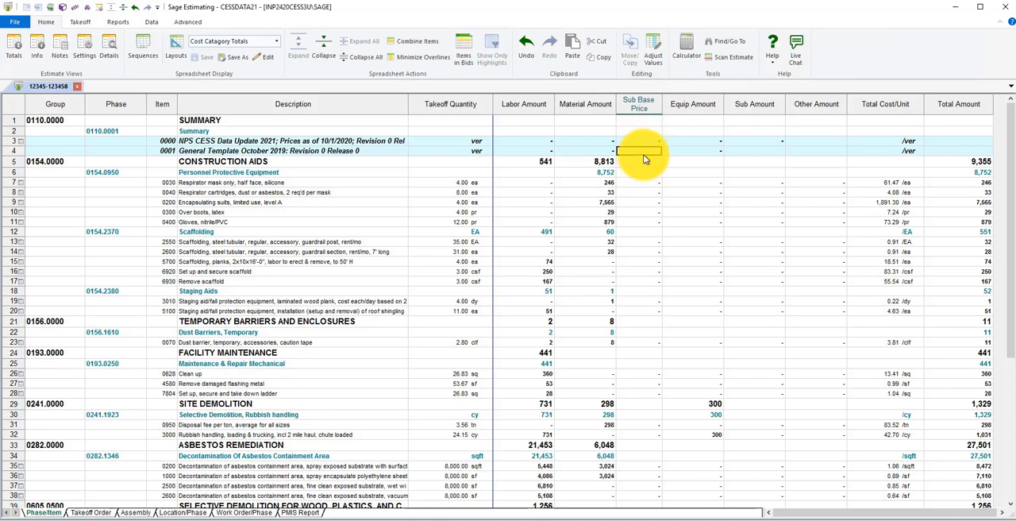
click(724, 60)
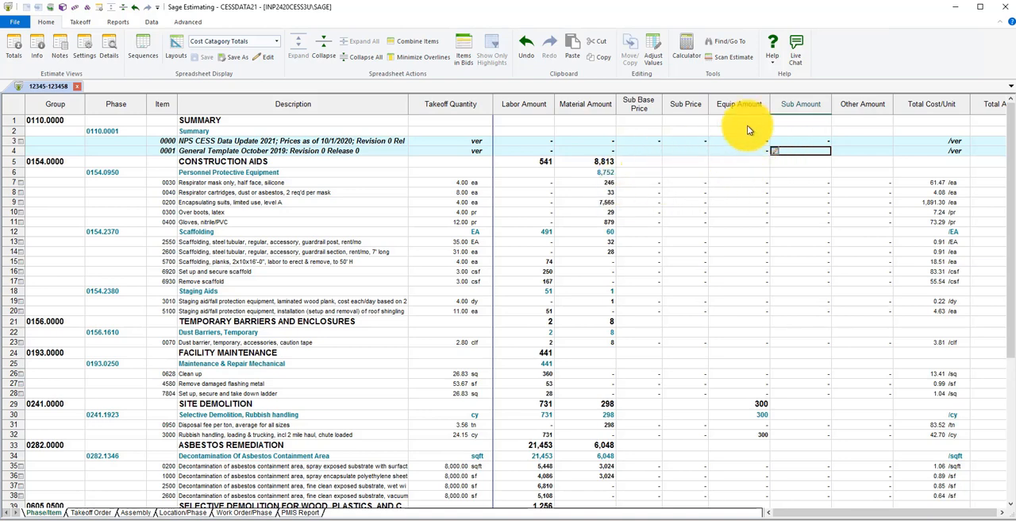
key(Right)
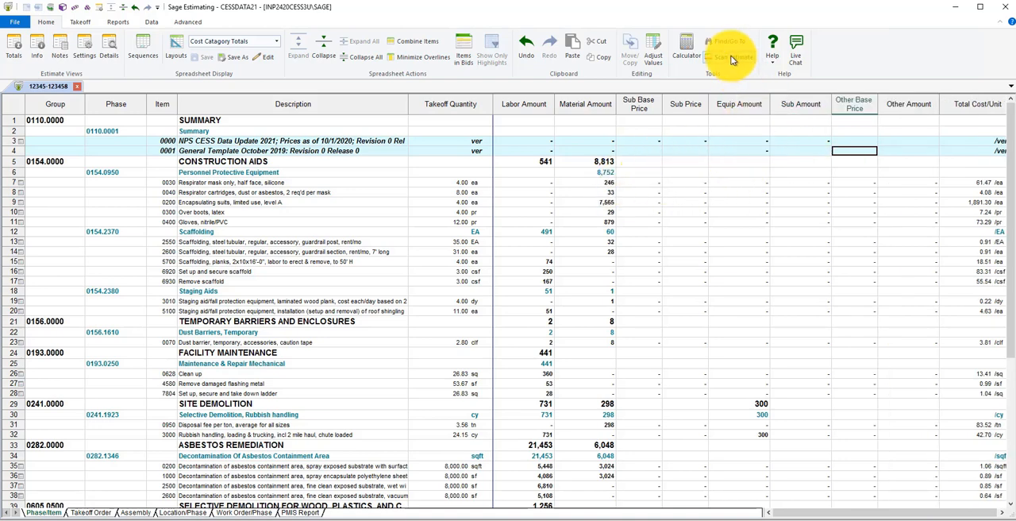
key(Right)
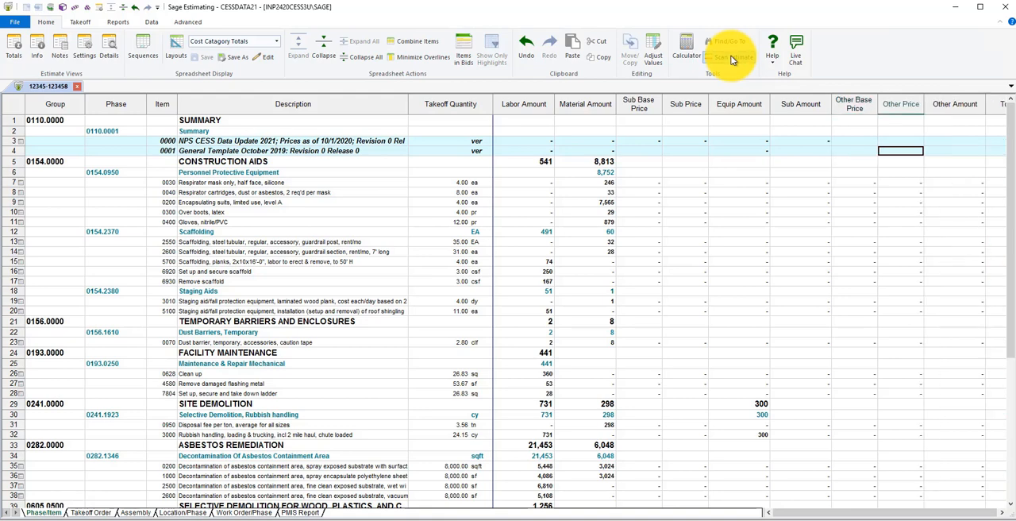
key(Right)
Continue scanning the estimate through sheathing item 0125 and asphalt shingles item 0300, checking their takeoff quantity and amount cells
click(731, 59)
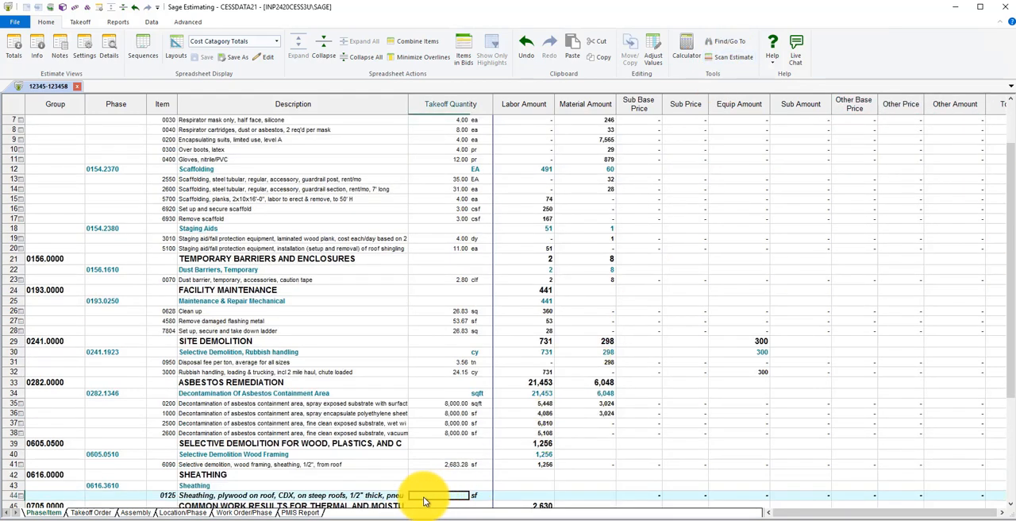
click(729, 58)
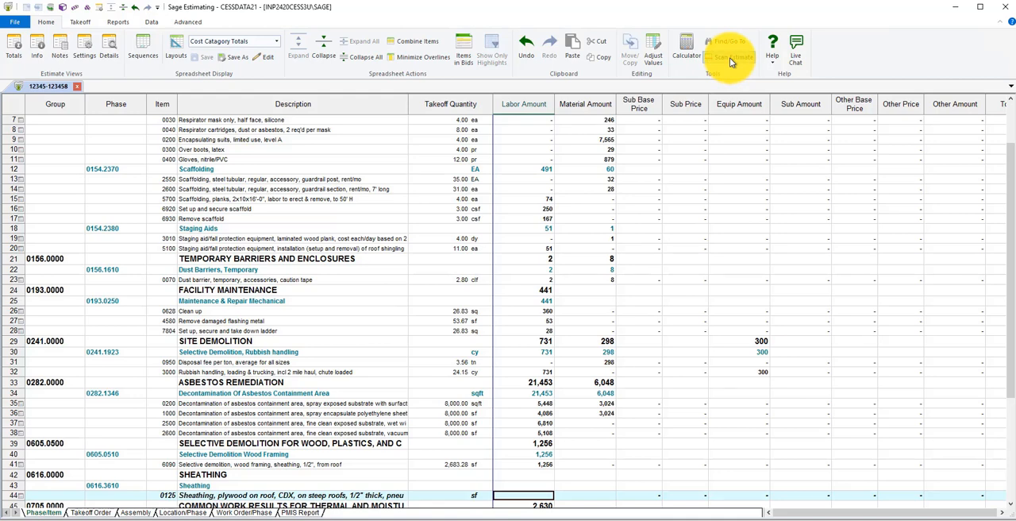
click(729, 58)
click(729, 57)
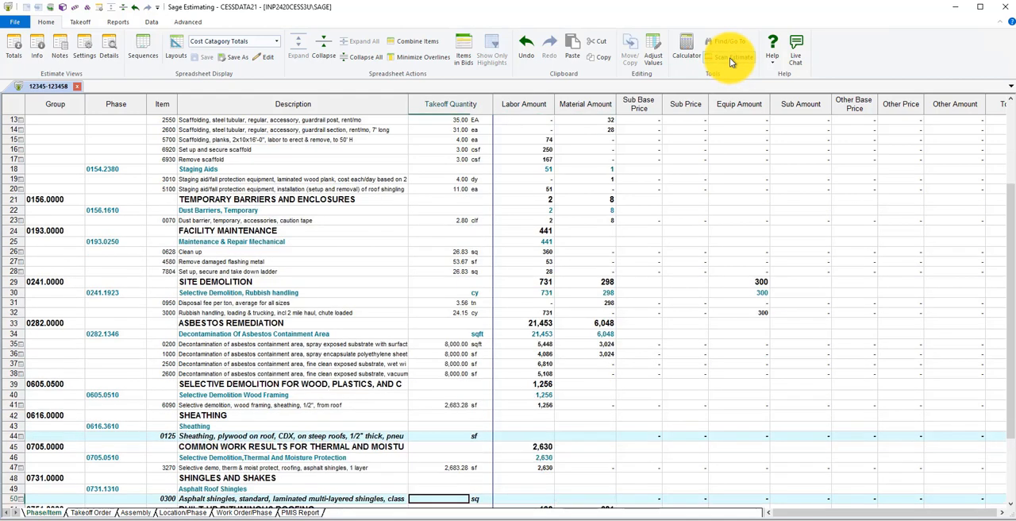
click(730, 57)
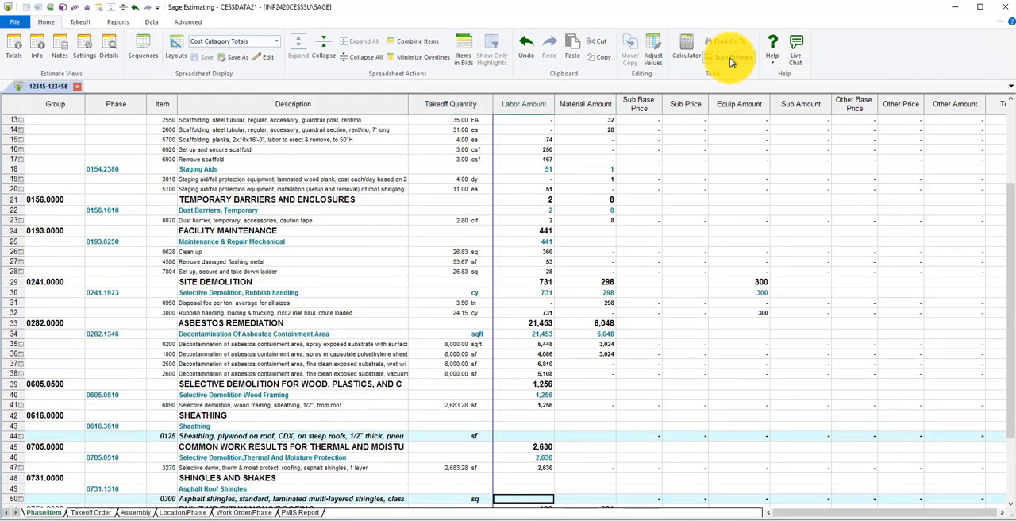
click(730, 57)
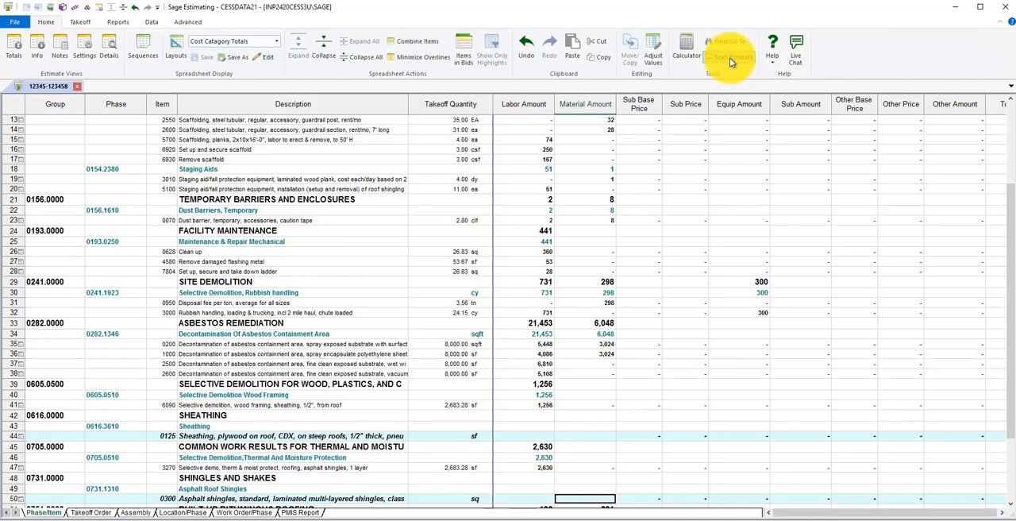
click(730, 58)
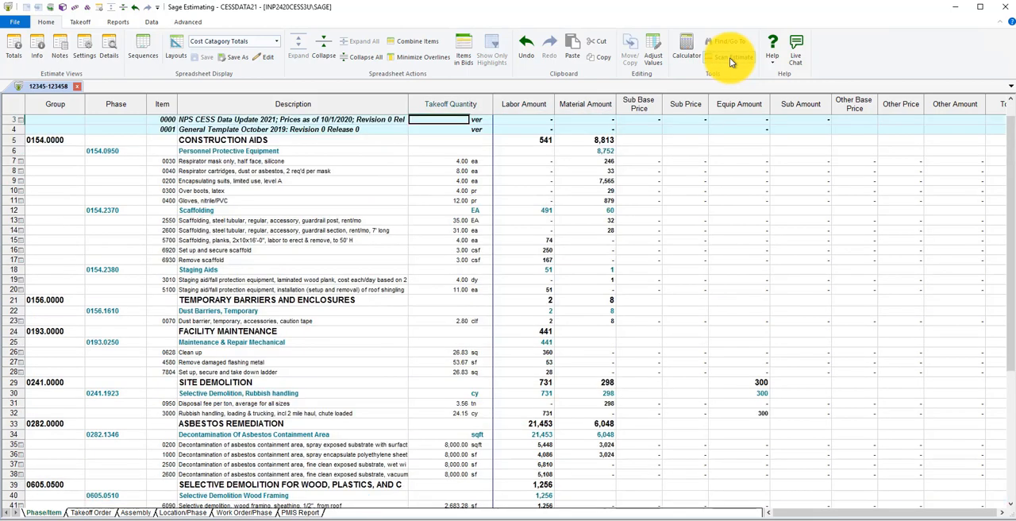
Open the Sage Estimating help topics and expand the Sage Estimating basics section to view its contents
click(771, 68)
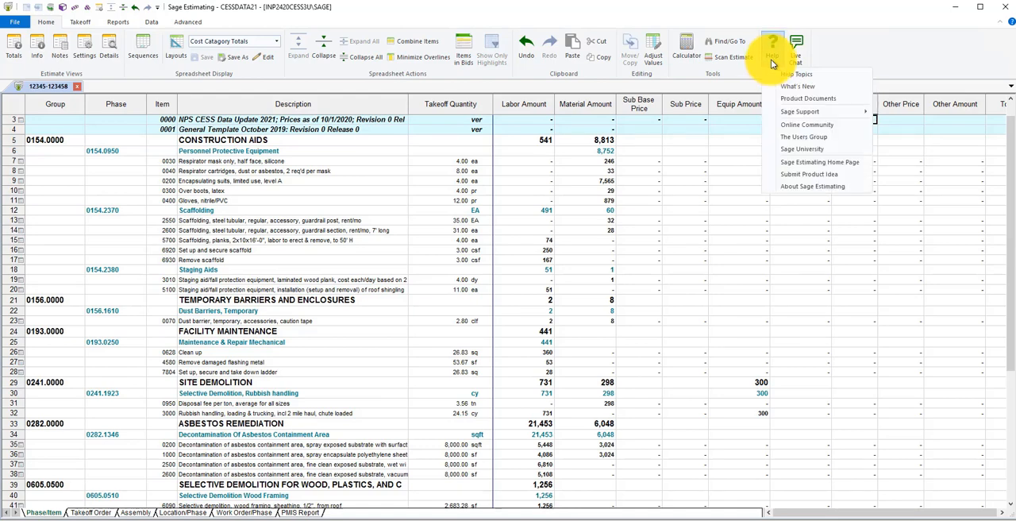
click(815, 74)
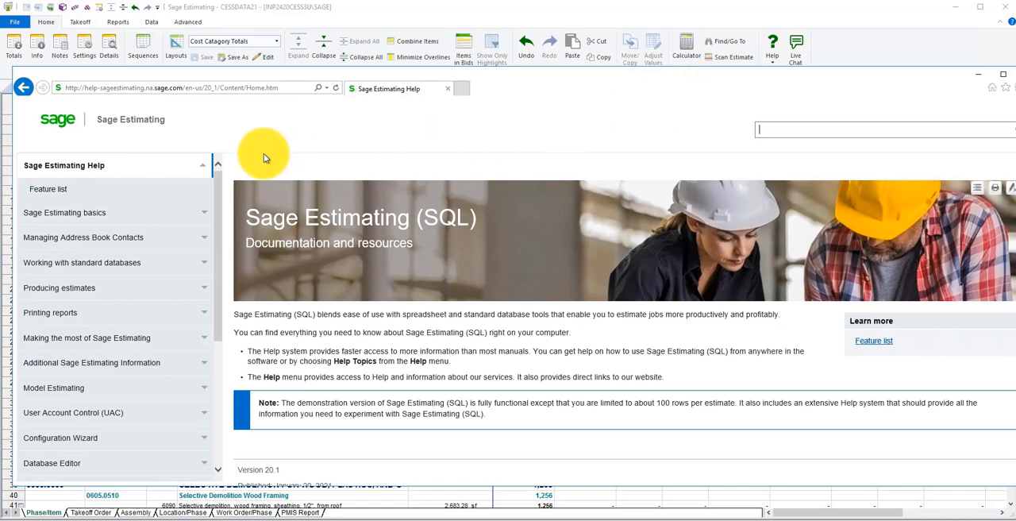
click(203, 166)
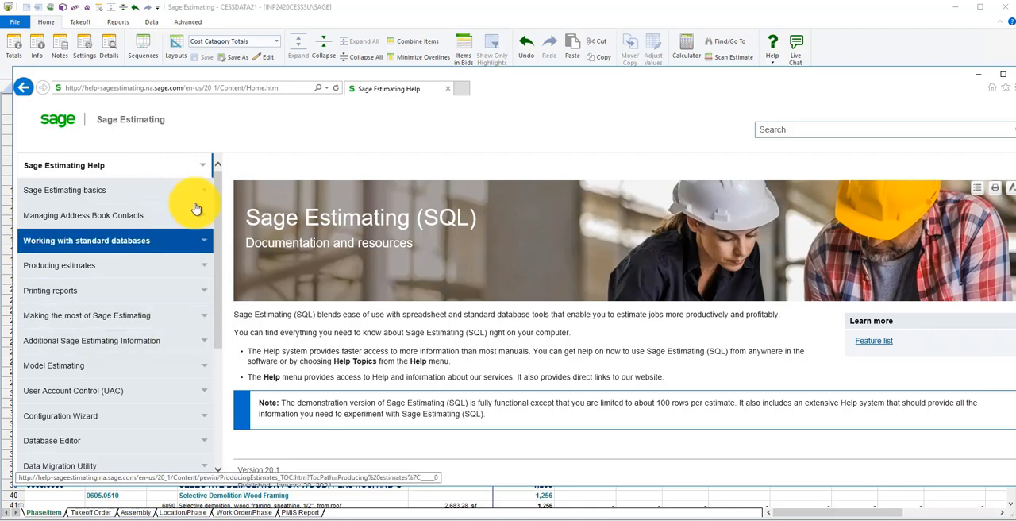
click(206, 196)
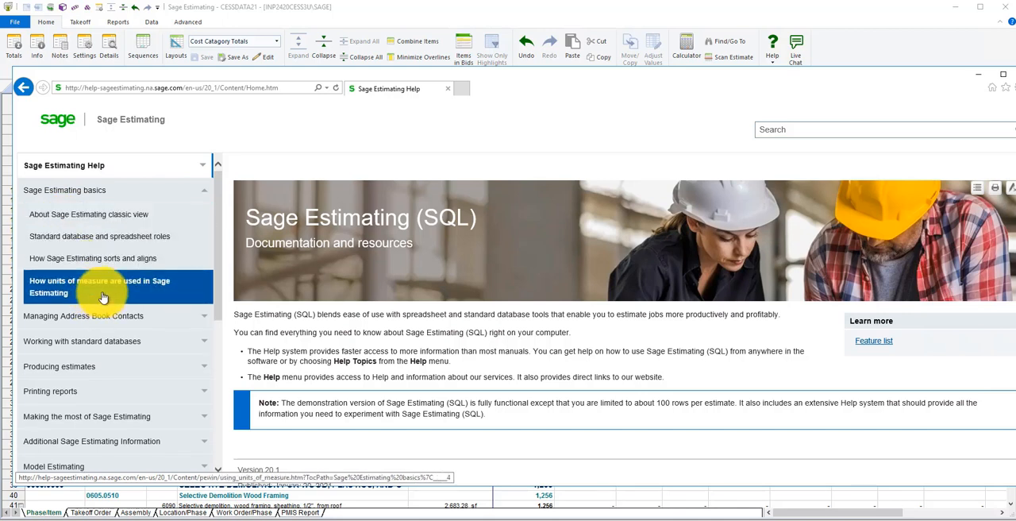
Search the help documentation for "function" and return to the estimate
click(829, 134)
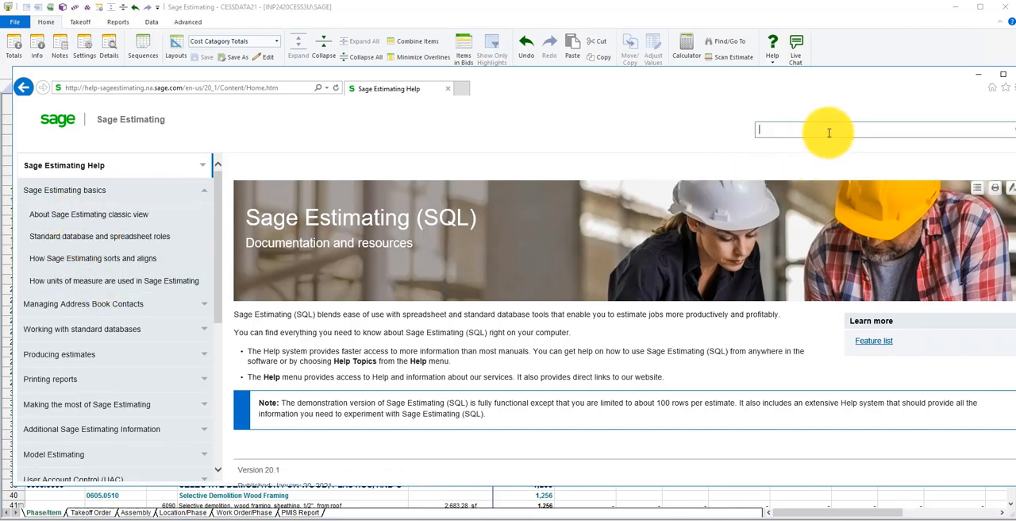
text(function)
key(Return)
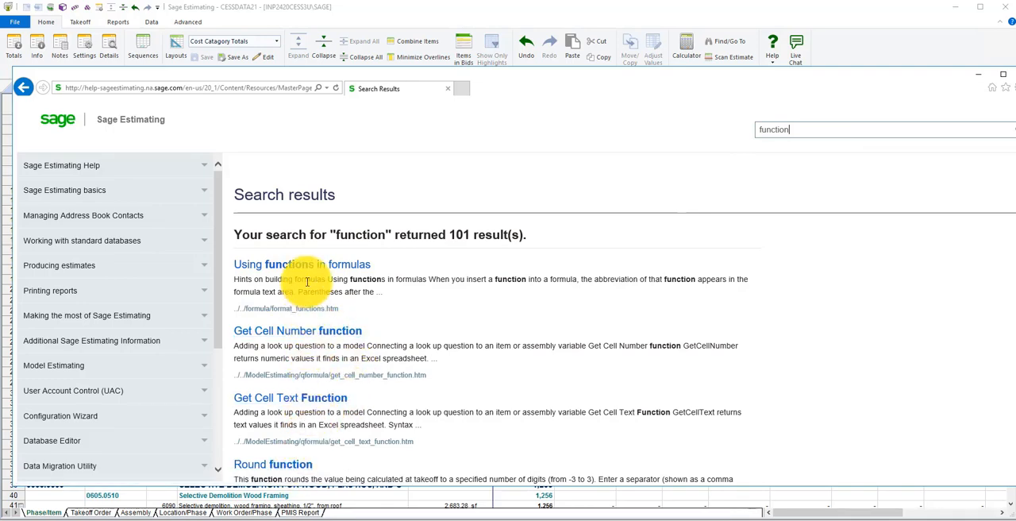
click(931, 60)
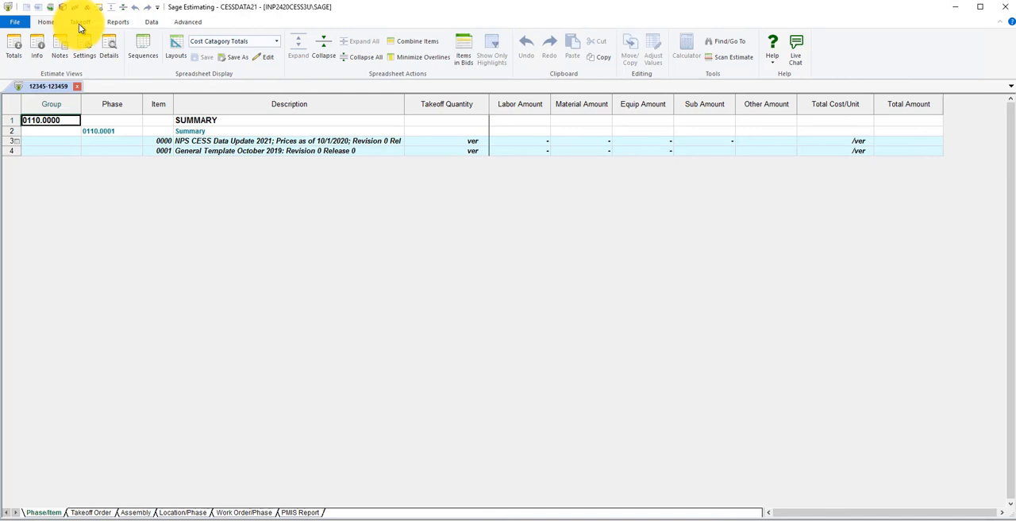
Start an item takeoff for the estimate and review the search, sort and expand options of the phase list
click(80, 27)
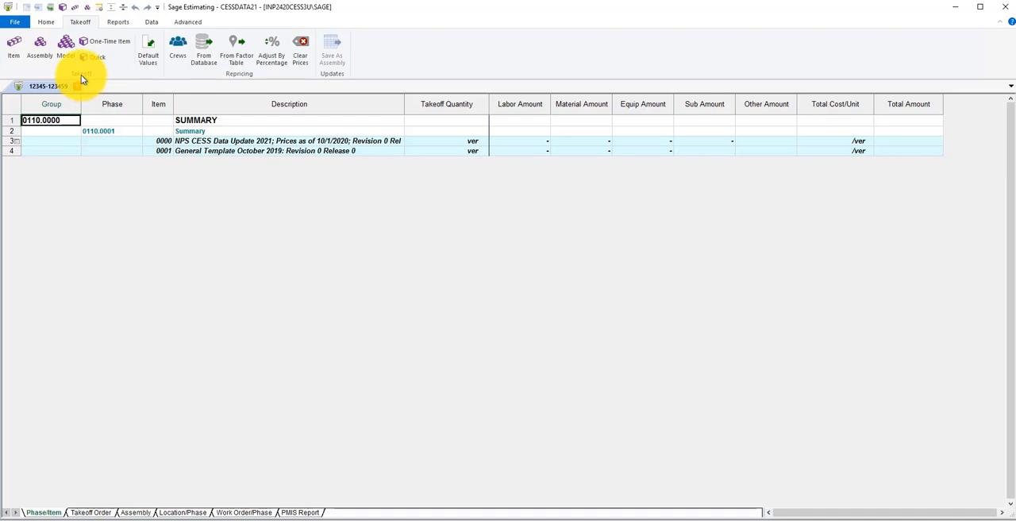
click(13, 51)
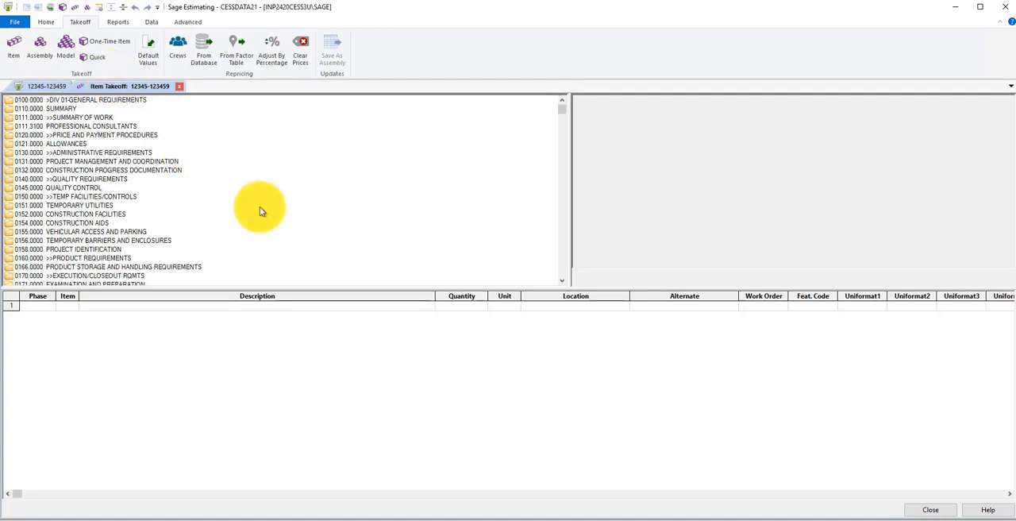
scroll(325, 192, down, 10)
right_click(284, 154)
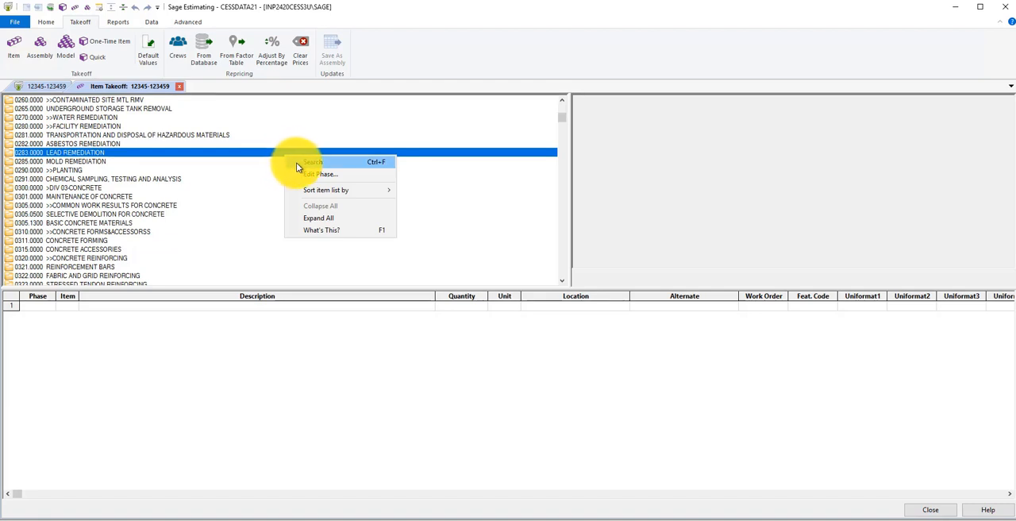
mouse_move(323, 189)
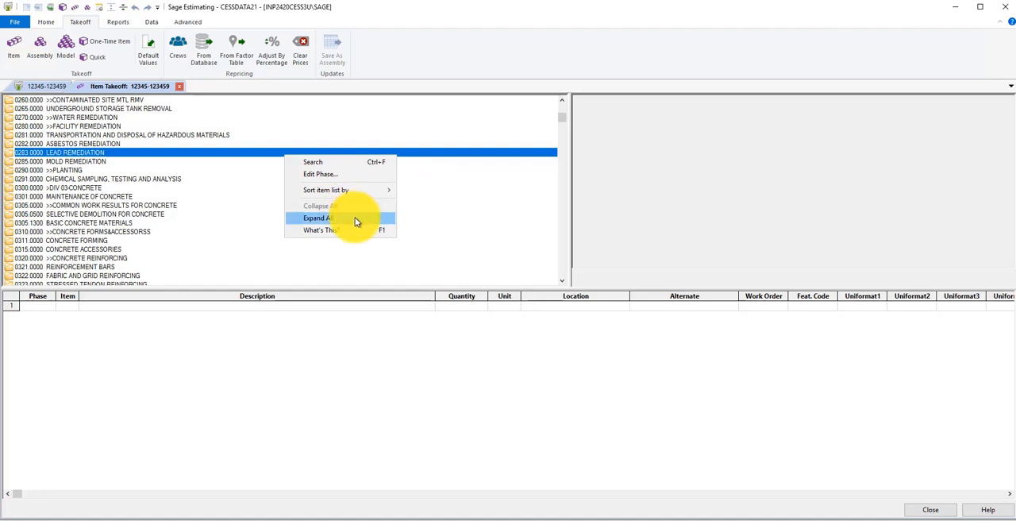
click(227, 190)
scroll(97, 135, down, 7)
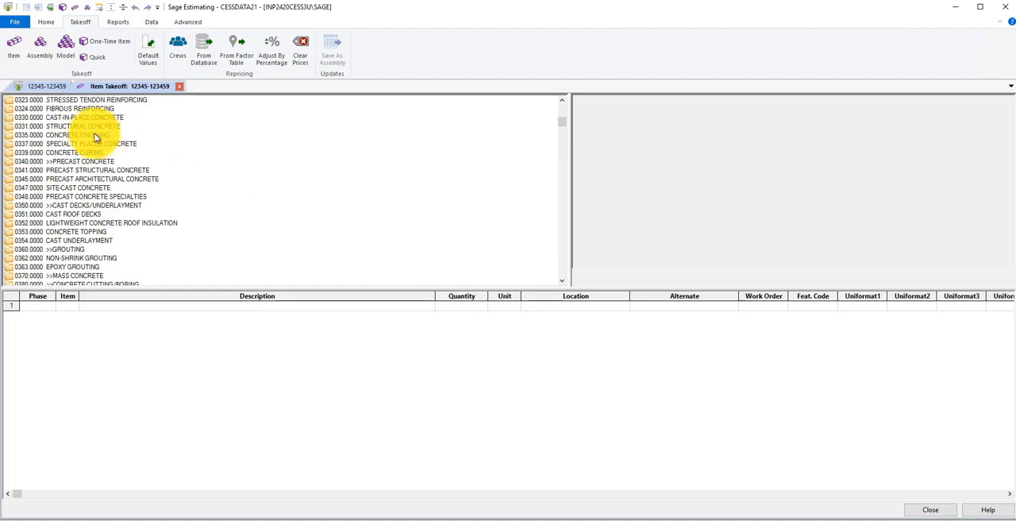
Add item 4400, stairs, fresh concrete, float, from Concrete Finishing phase 0335.2930 Finishing Floors, Tooled to the takeoff
click(95, 135)
double_click(93, 135)
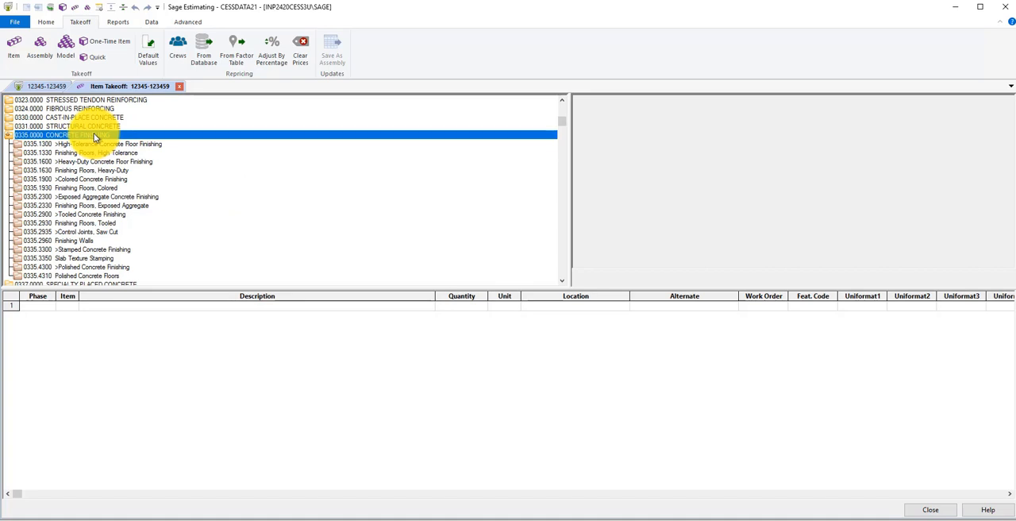
double_click(81, 225)
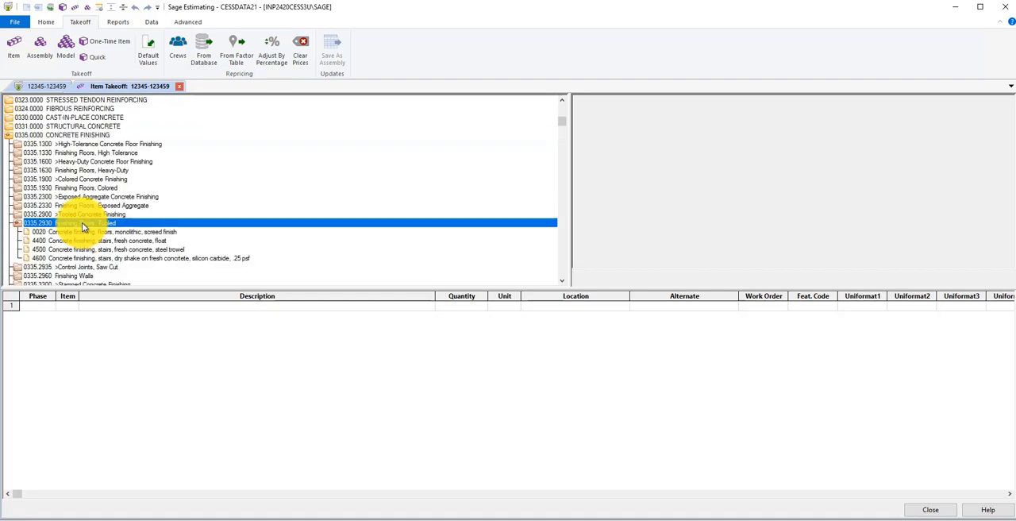
click(83, 241)
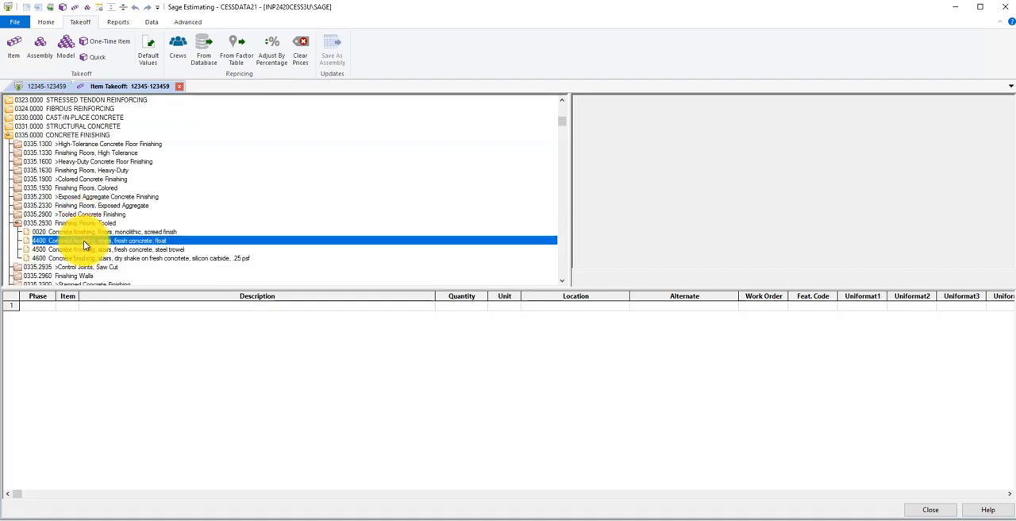
double_click(84, 240)
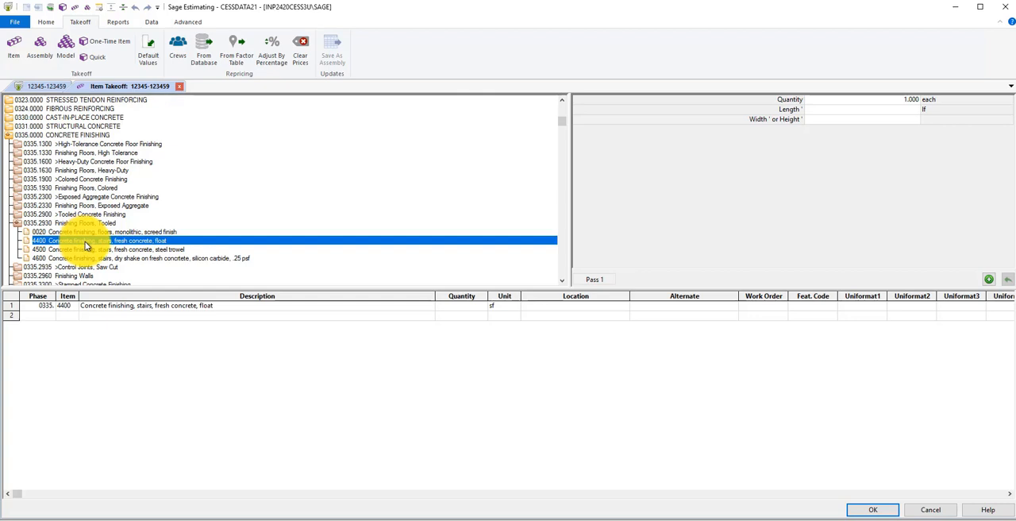
Add colored floor item 3050 (1.0 psf) from phase 0335.1930 and bull float item 0100 from phase 0335.1330 to the takeoff
double_click(115, 187)
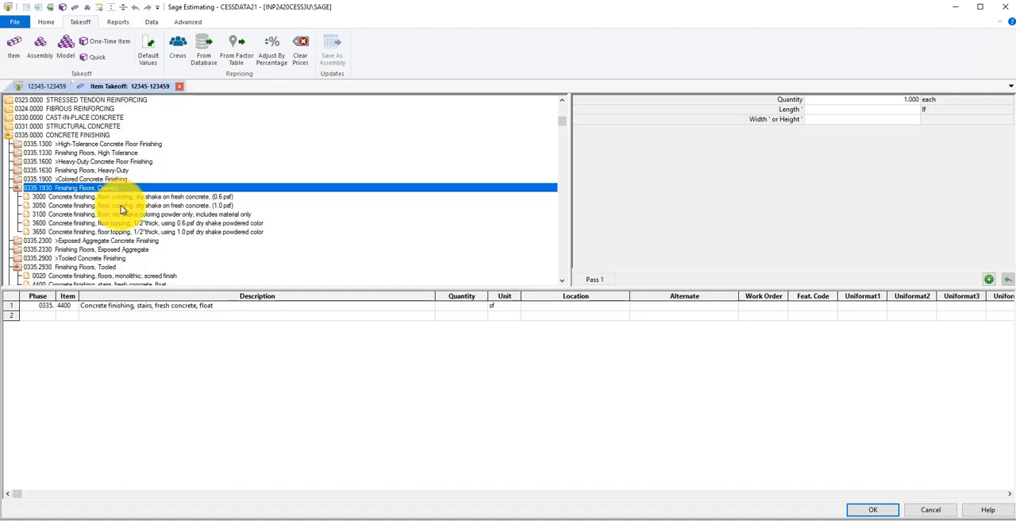
double_click(121, 205)
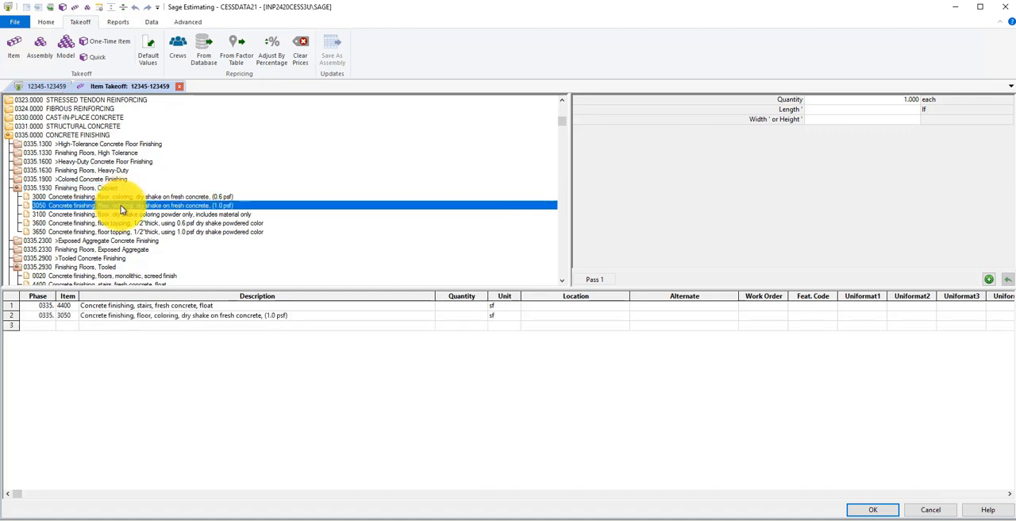
double_click(96, 154)
click(97, 162)
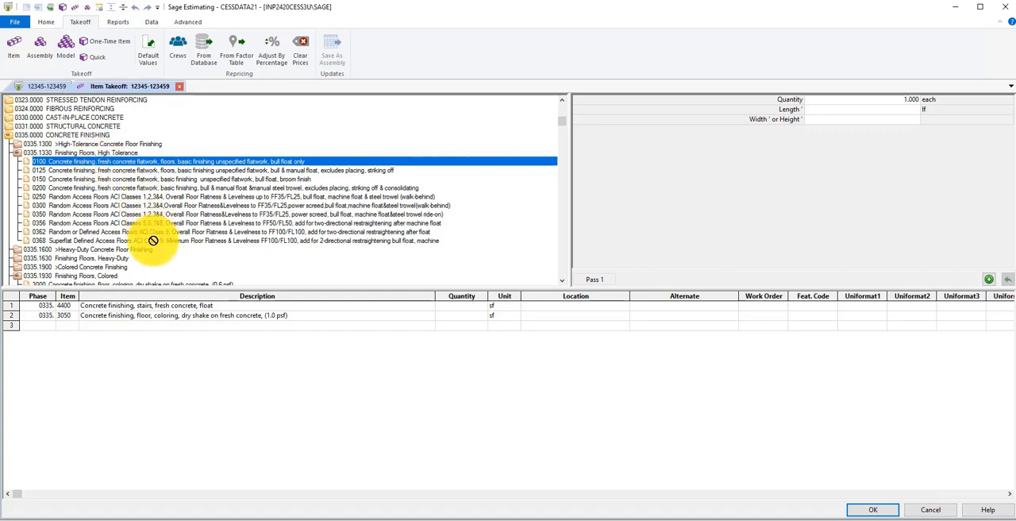
drag(156, 326, 154, 325)
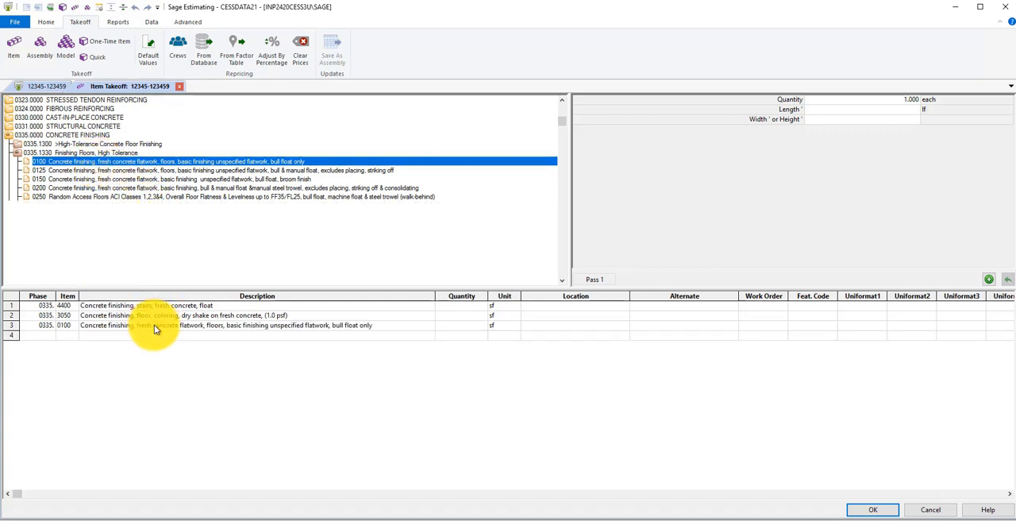
Generate quantities for the three concrete finishing items with length 100 and width 10 feet, then accept and close the item takeoff
click(462, 309)
click(462, 317)
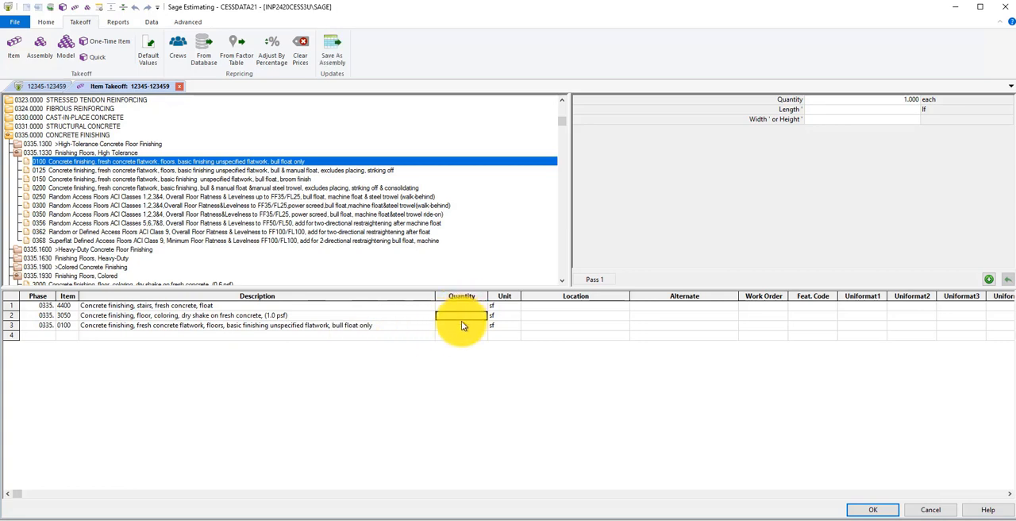
click(860, 112)
text(100)
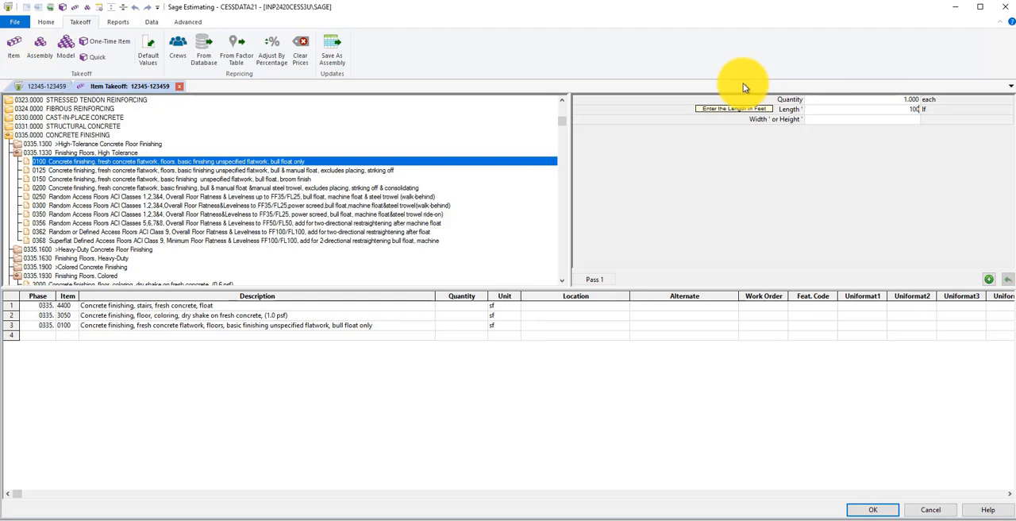
key(Tab)
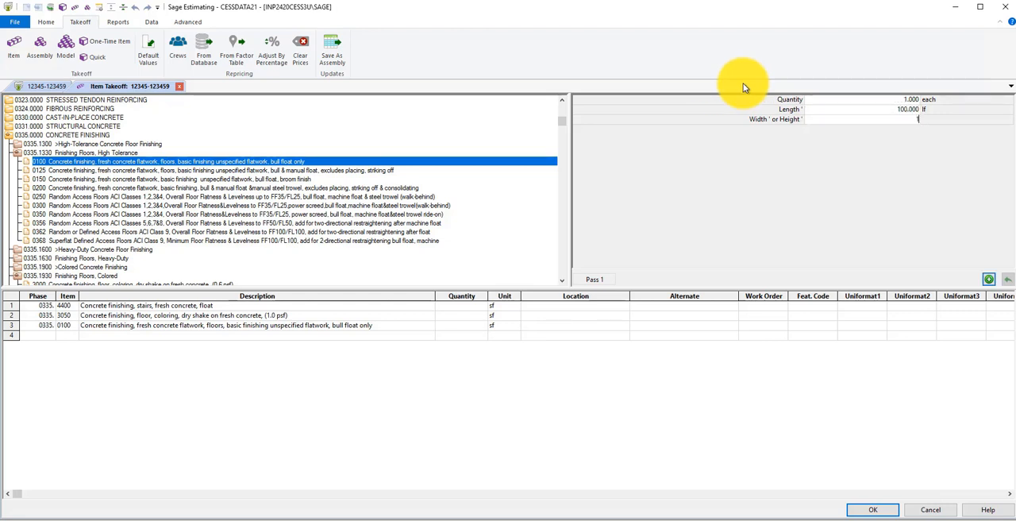
text(10)
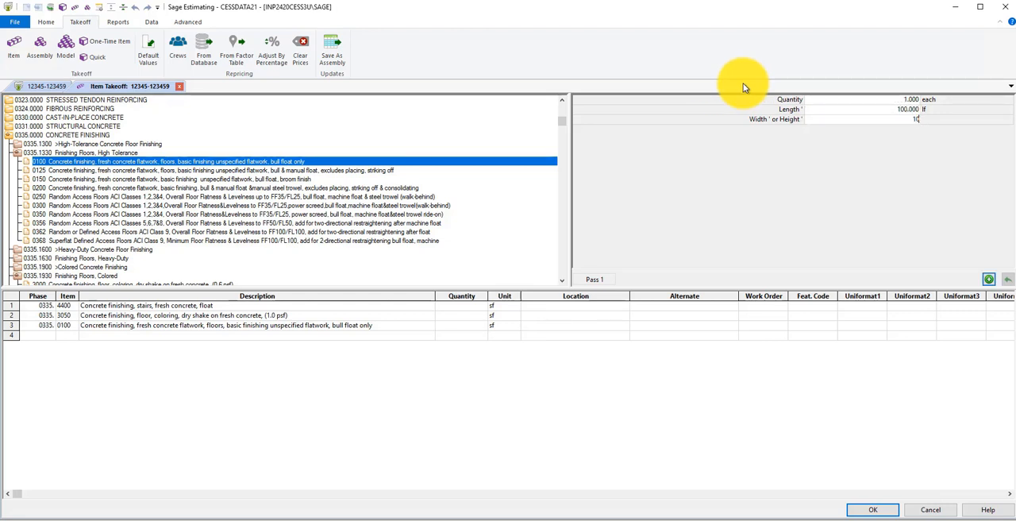
click(990, 281)
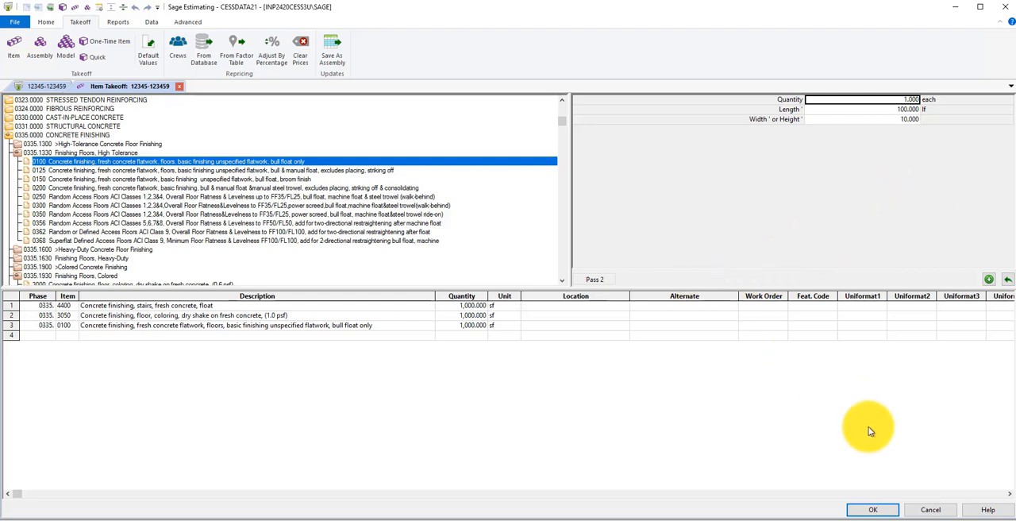
click(872, 510)
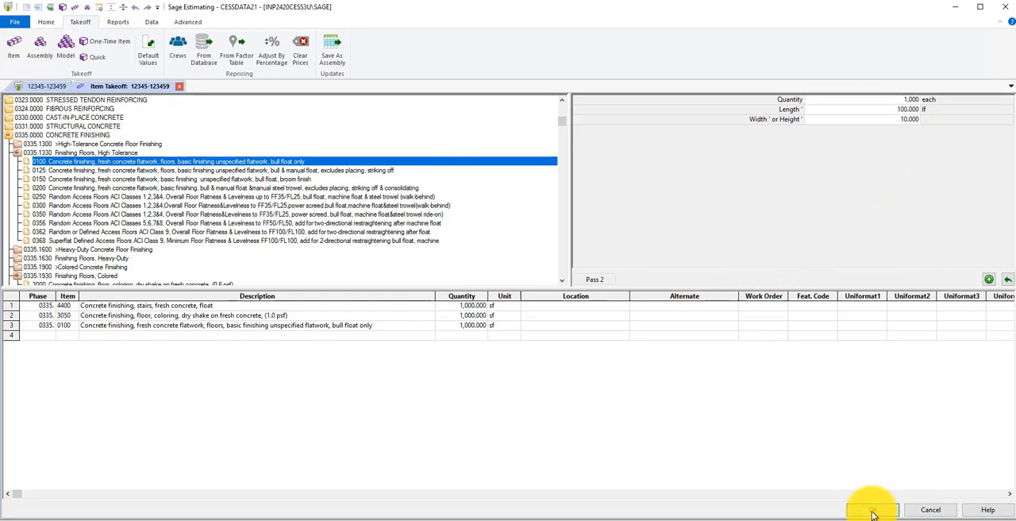
click(924, 512)
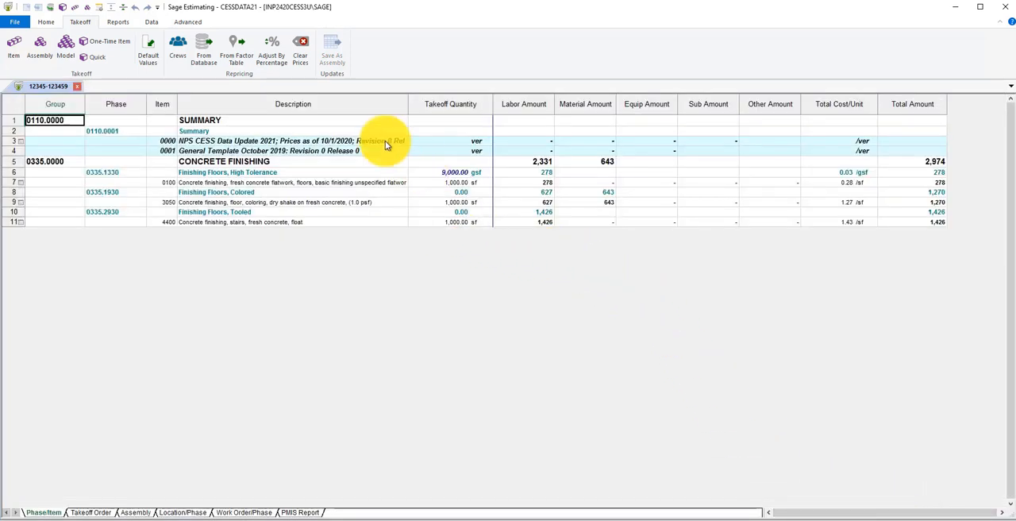
Start an assembly takeoff and choose strip footing A1010.110-2100, 8" deep by 16" wide, from A1010.110 Strip Footings
click(41, 53)
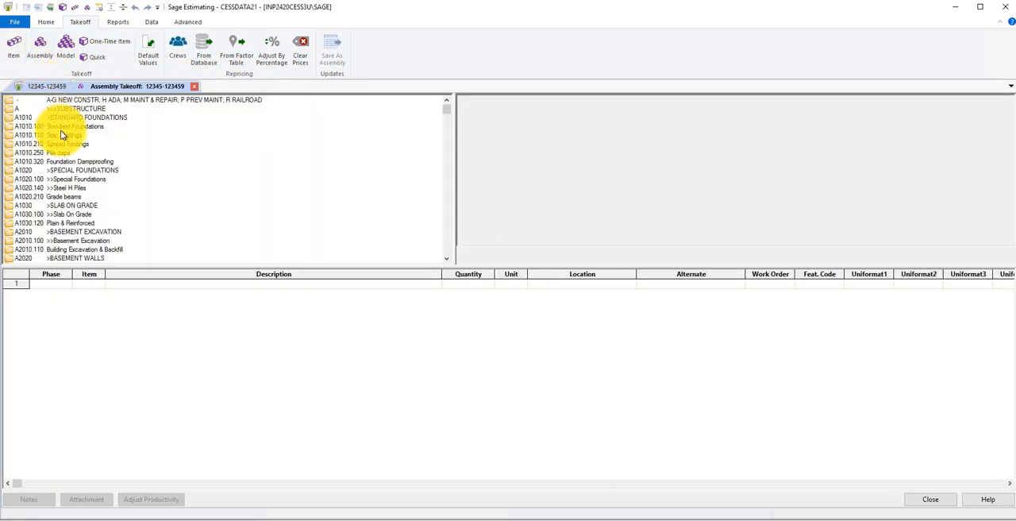
double_click(59, 135)
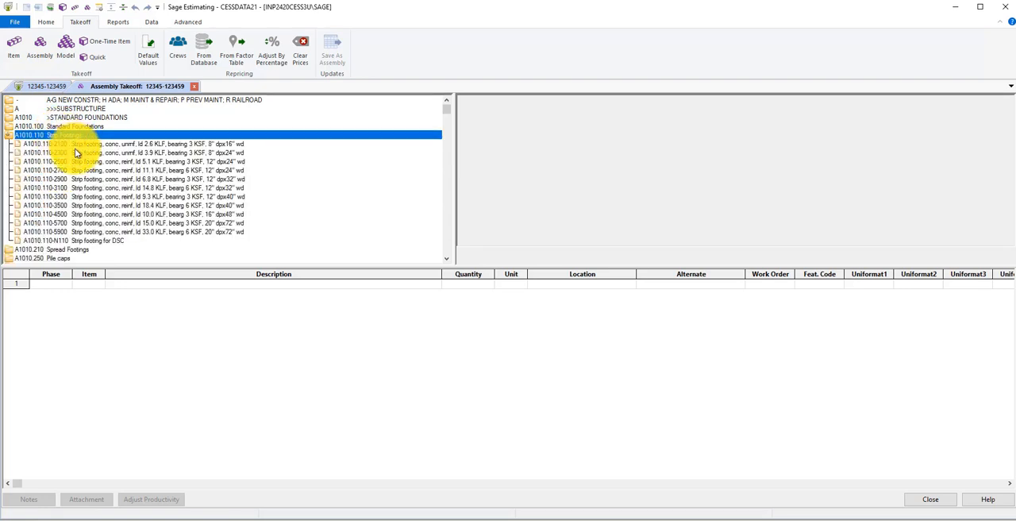
double_click(75, 146)
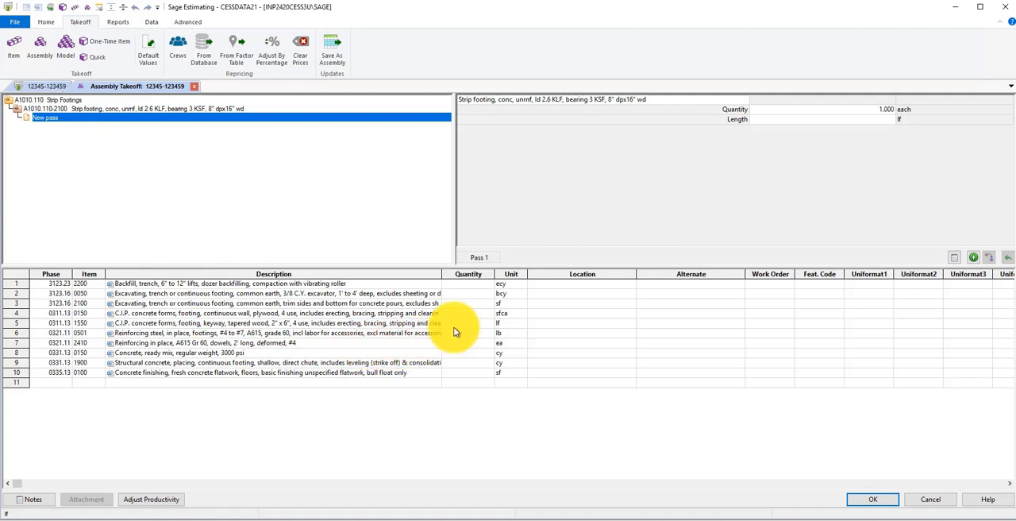
Add a pass for the strip footing assembly with a length of 100 lf and view its pass audit
click(801, 120)
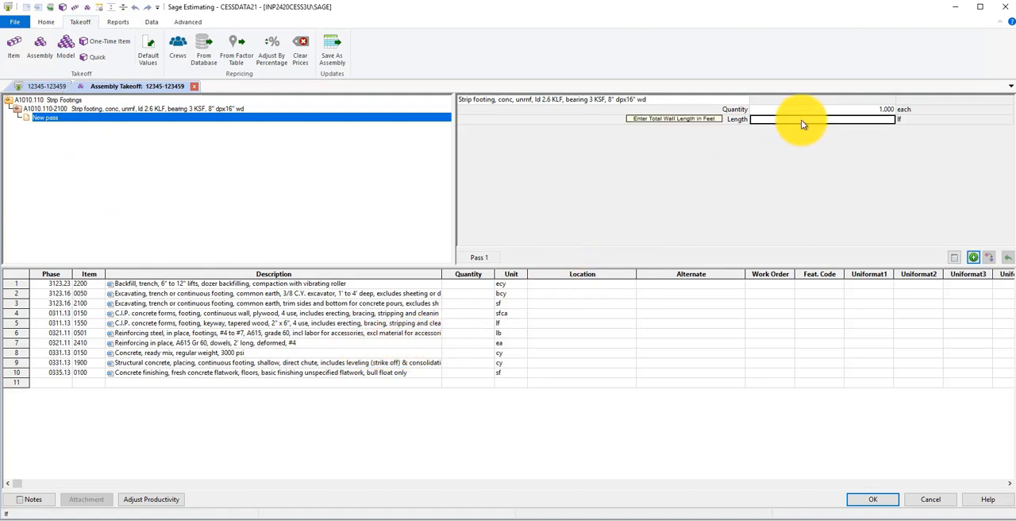
text(1)
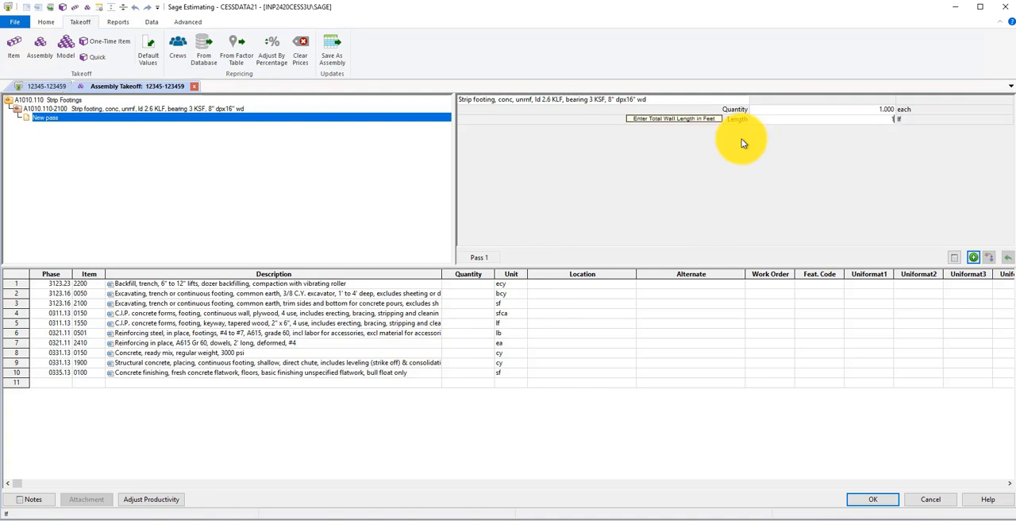
text(00)
click(972, 259)
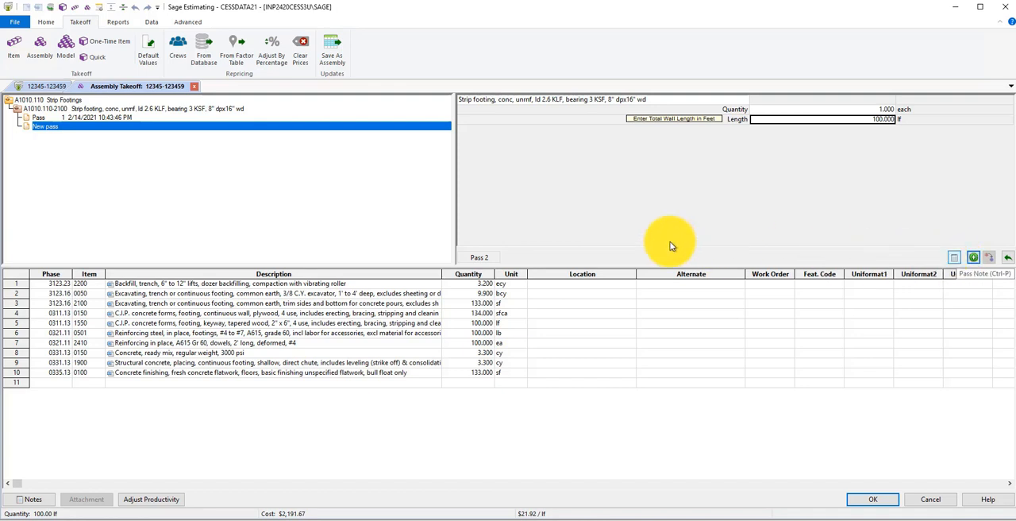
right_click(77, 112)
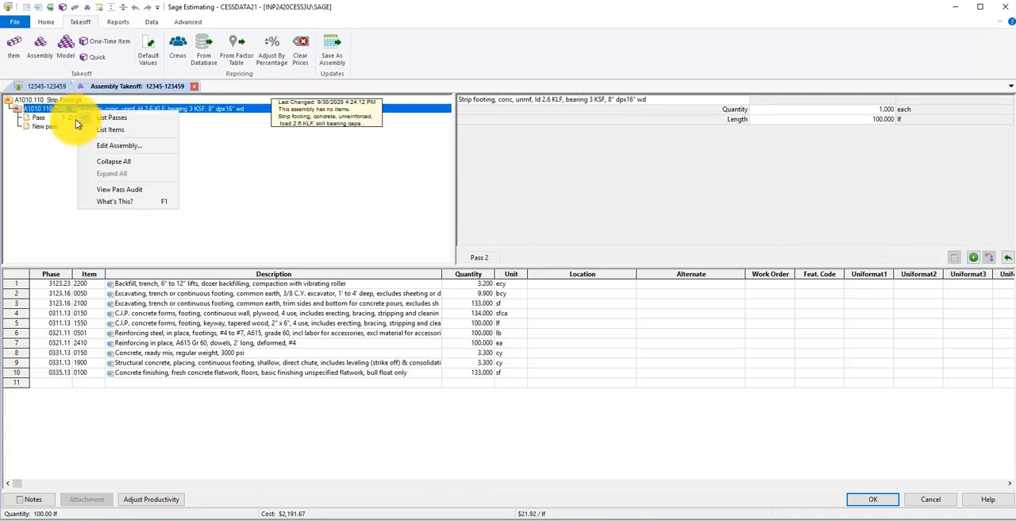
click(100, 192)
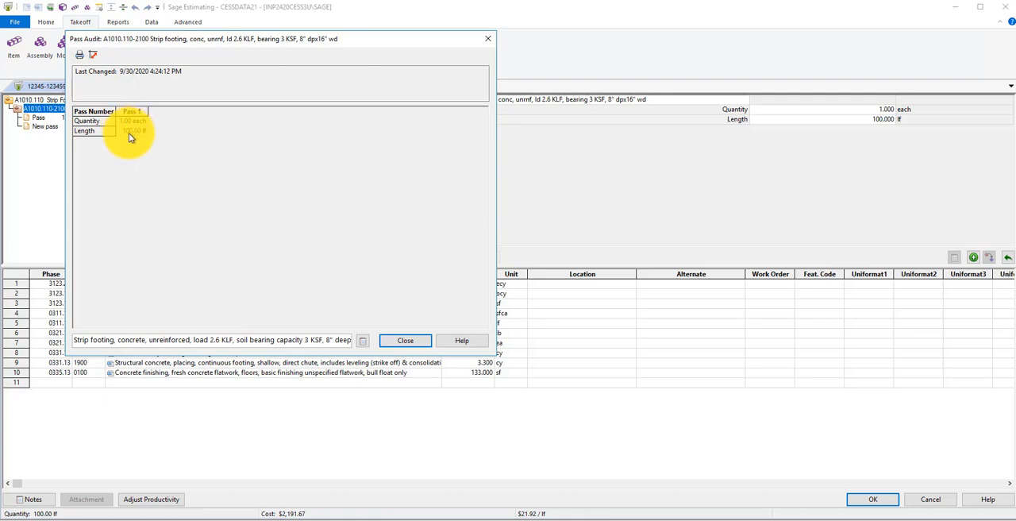
Close the pass audit, accept the strip footing assembly items into the estimate and close the assembly takeoff
click(411, 339)
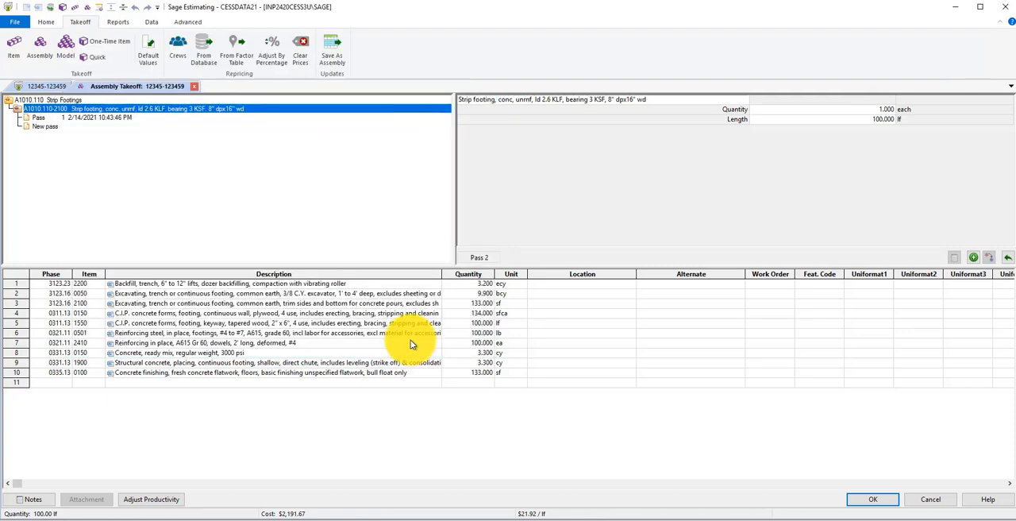
click(871, 501)
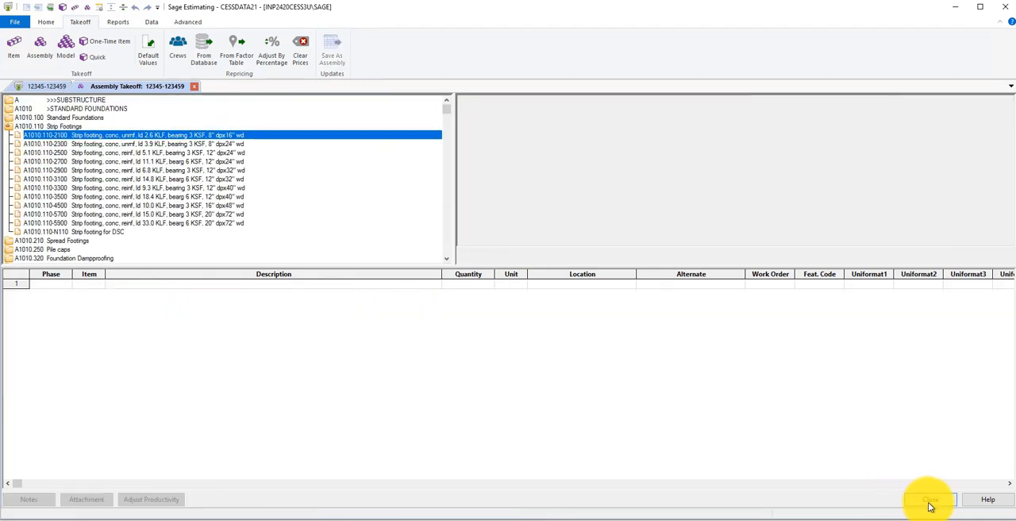
click(930, 506)
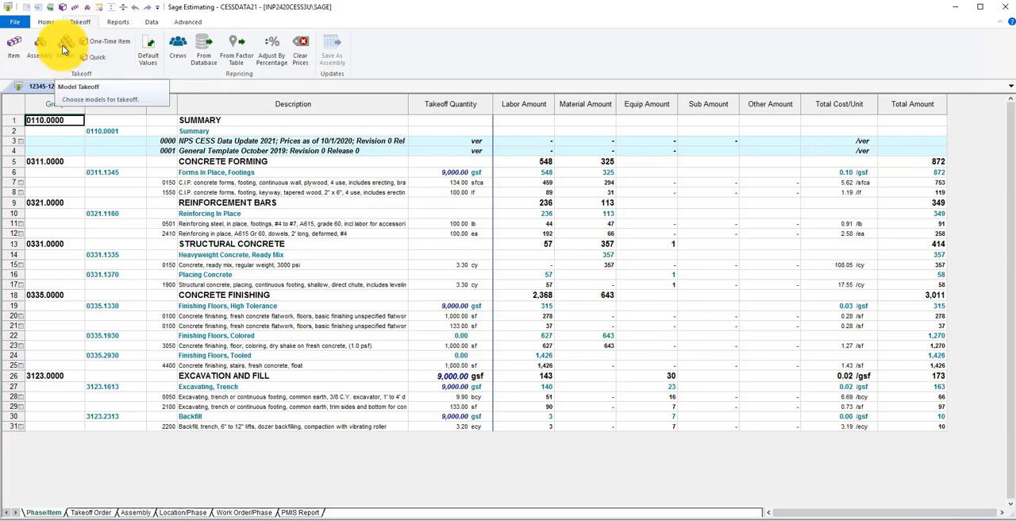
Start a model takeoff and open the interview for R1R1 Building Renovation Roofing Only from the Renovation models
click(62, 48)
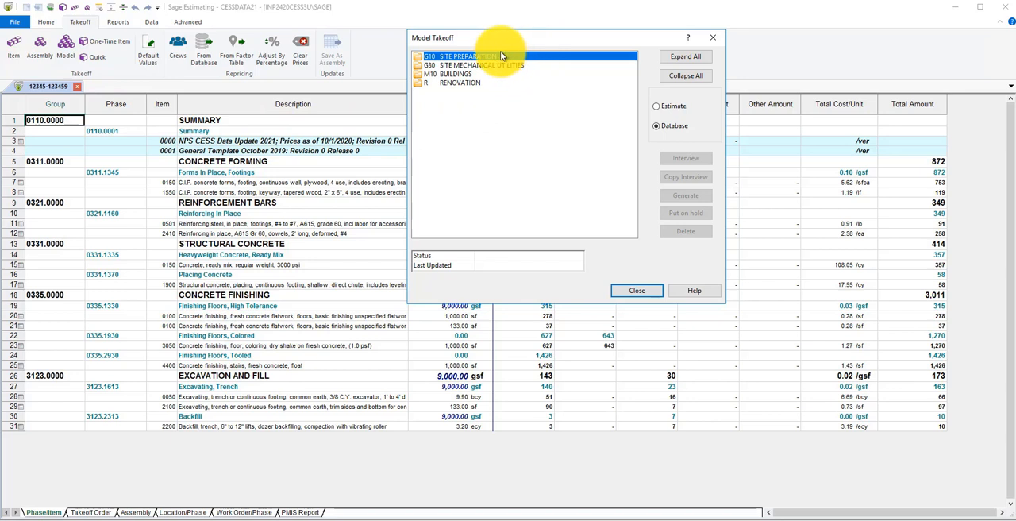
double_click(473, 85)
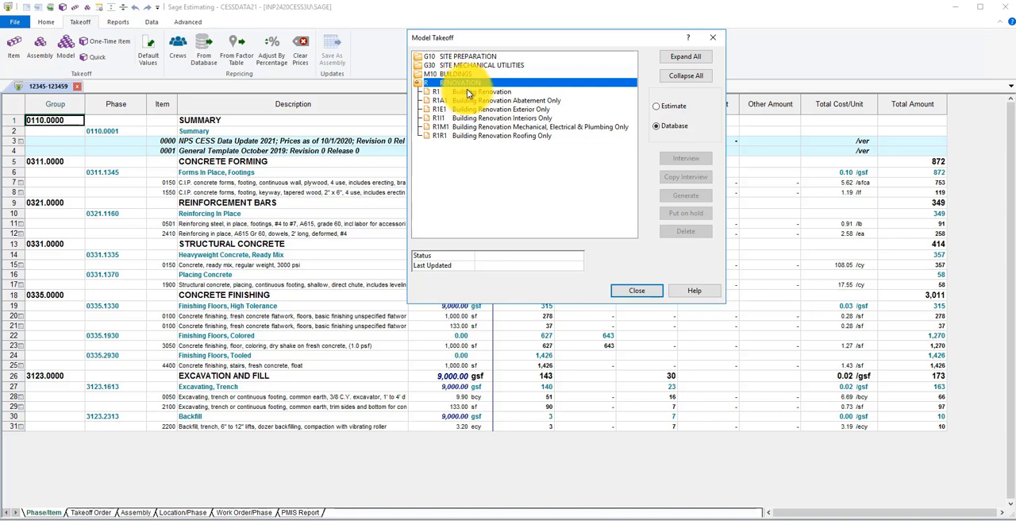
click(476, 136)
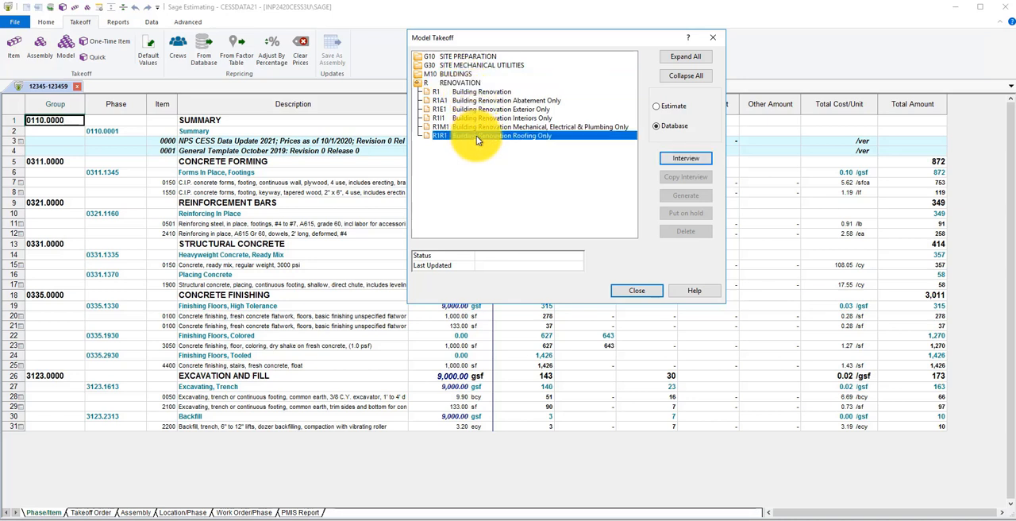
click(691, 158)
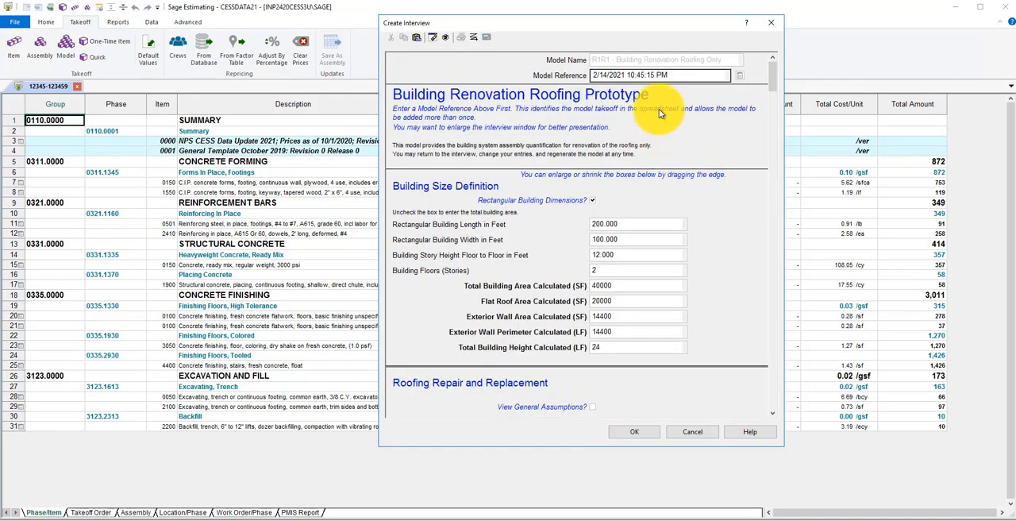
Set the roofing interview's model reference to "Family Housing A"
click(672, 75)
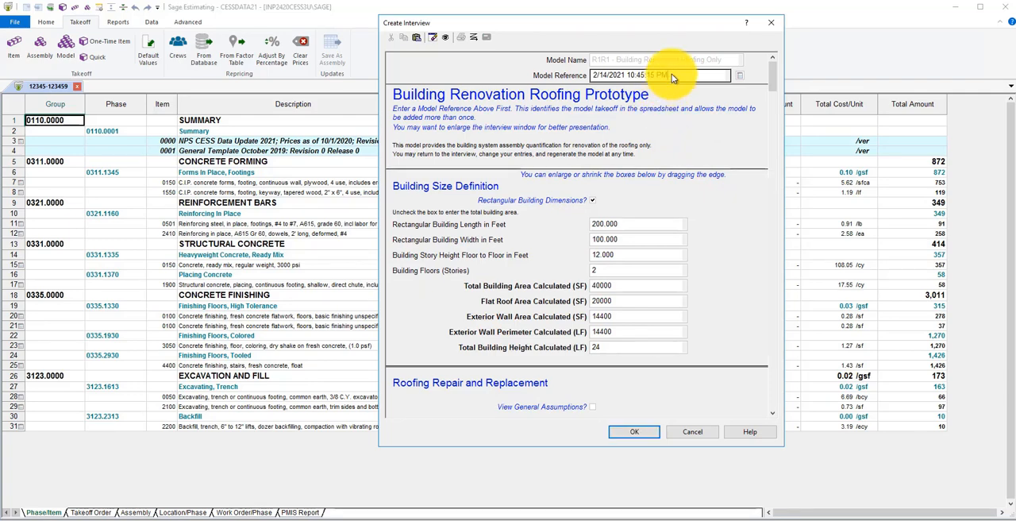
drag(672, 74, 558, 80)
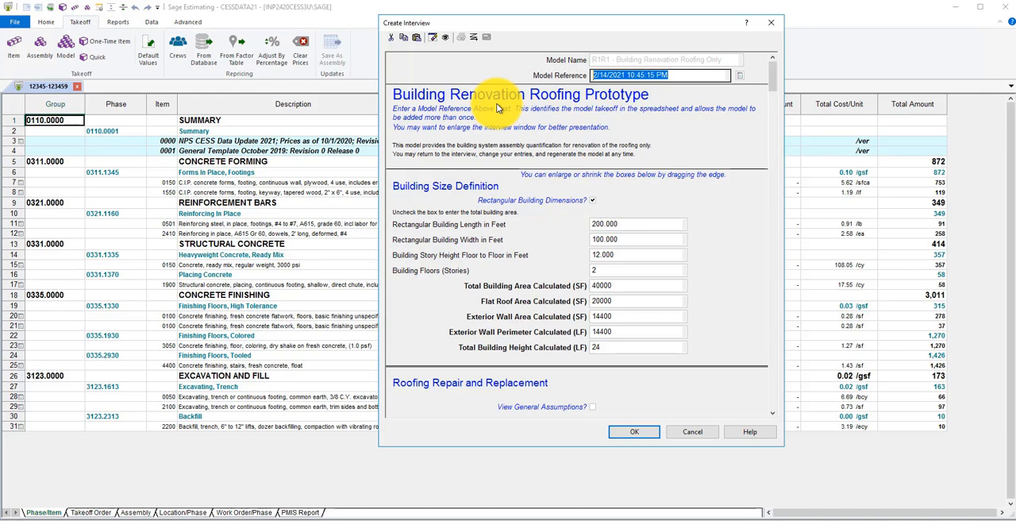
text(Family)
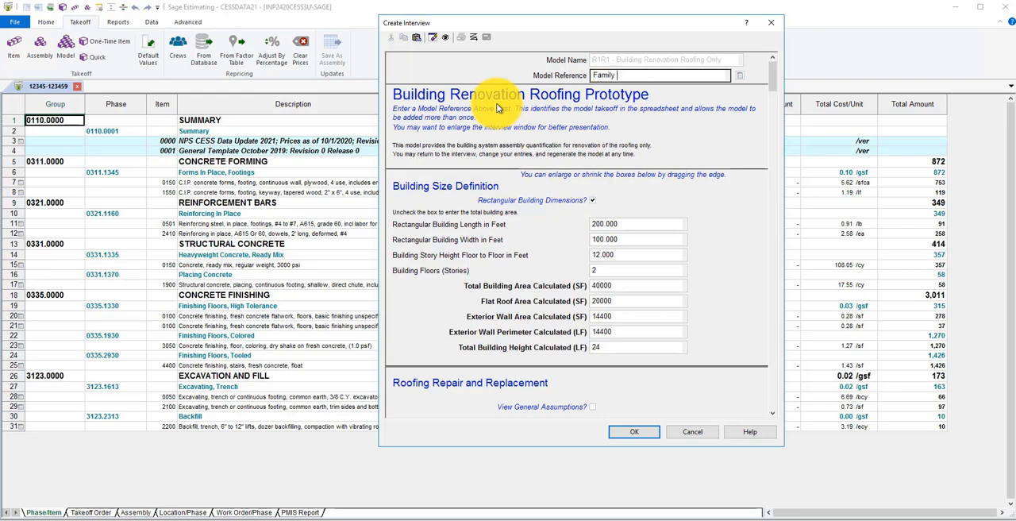
text( Housing A)
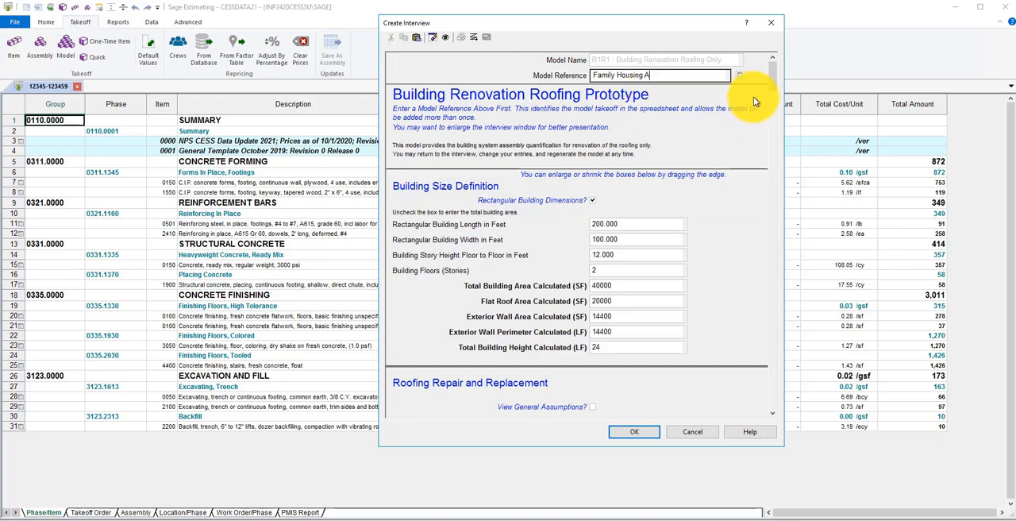
Mark the roof perimeter measurement as known in the roofing interview and set the roof perimeter to 350 LF
scroll(773, 80, down, 3)
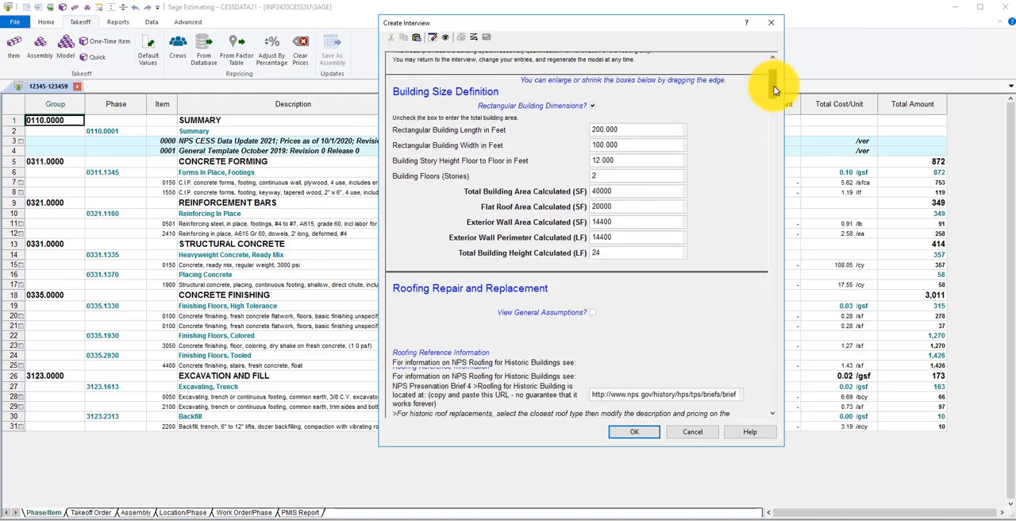
click(638, 114)
scroll(775, 107, down, 1)
drag(773, 104, 821, 151)
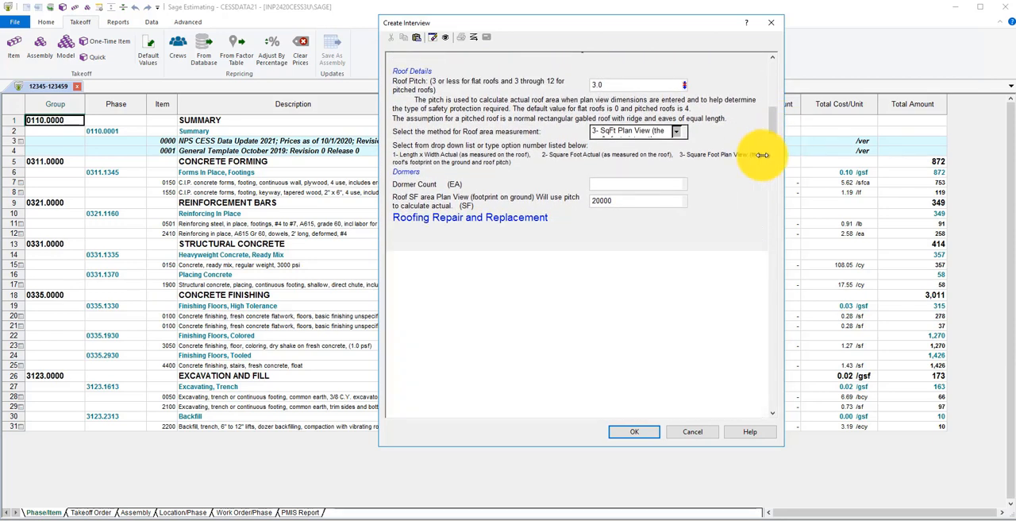
click(595, 325)
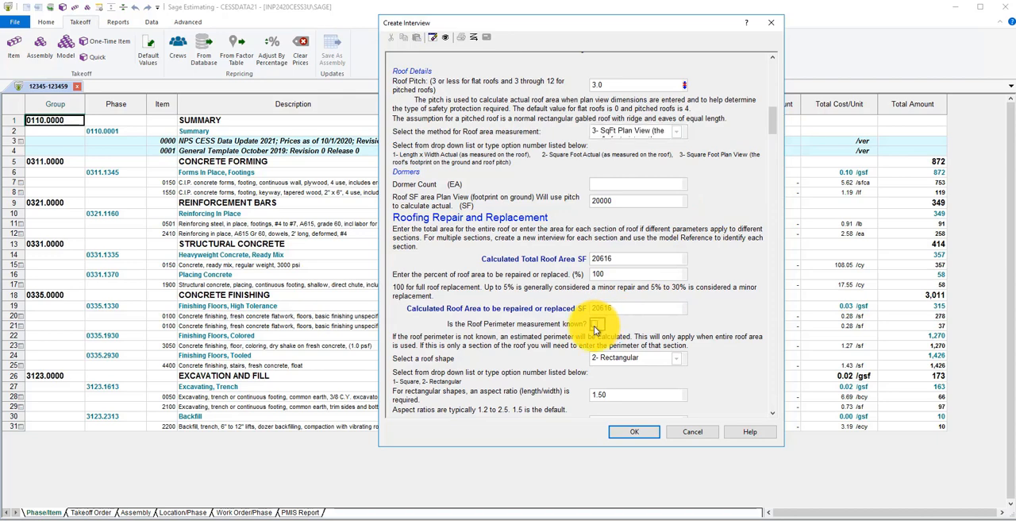
click(603, 355)
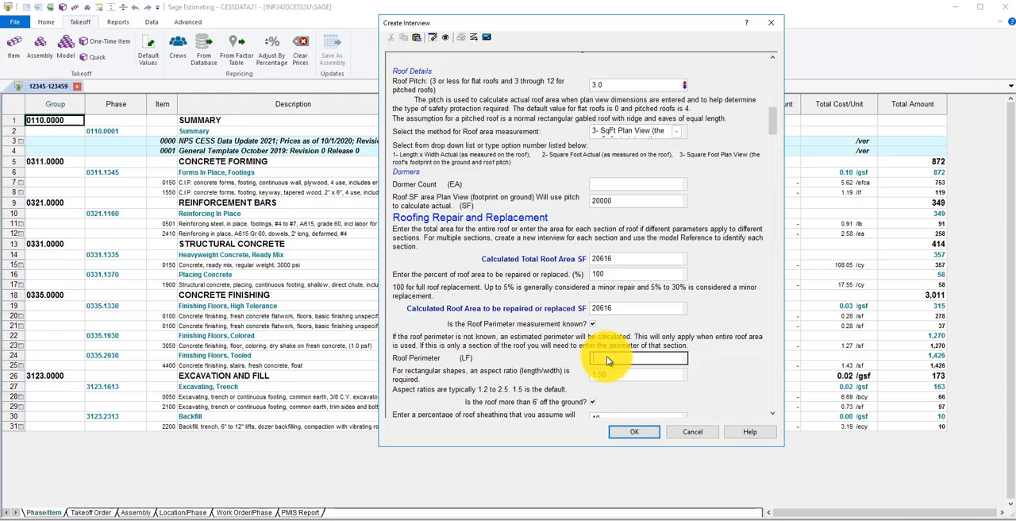
text(350)
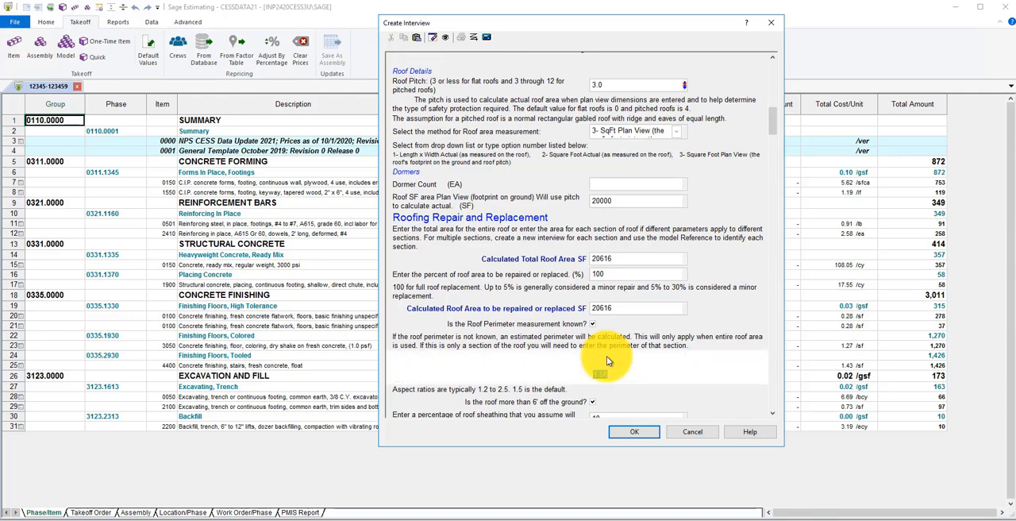
key(Tab)
Check the Family Housing A interview for incomplete entries and accept it
click(637, 436)
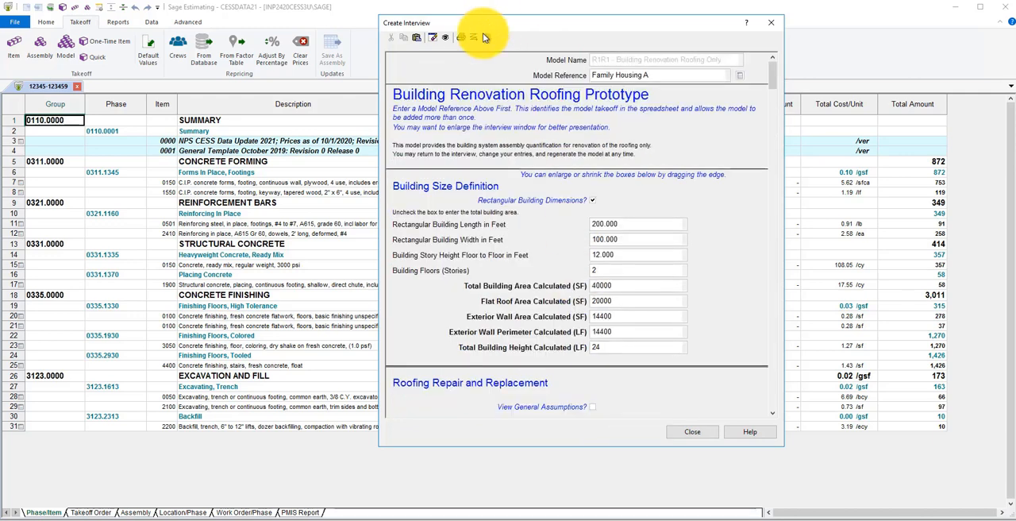
click(483, 36)
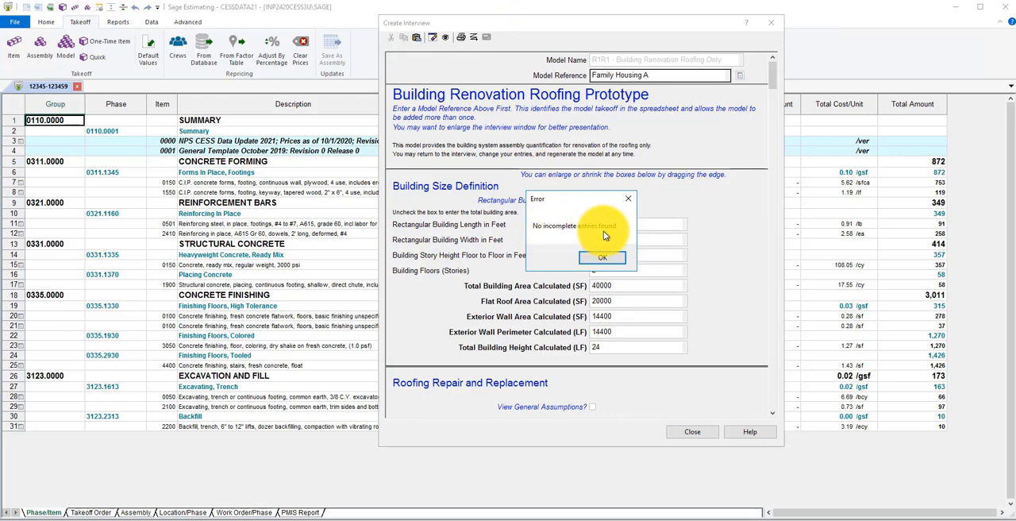
click(602, 260)
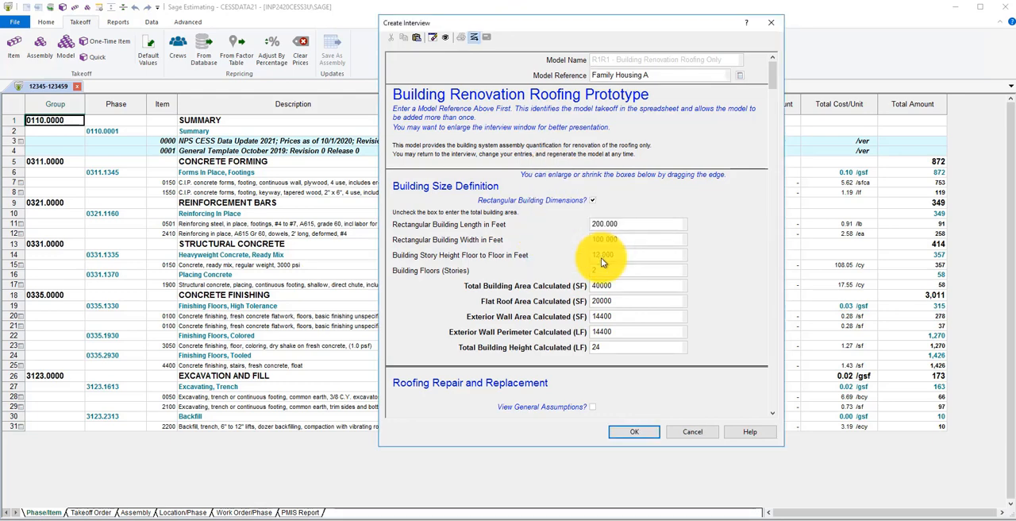
click(636, 436)
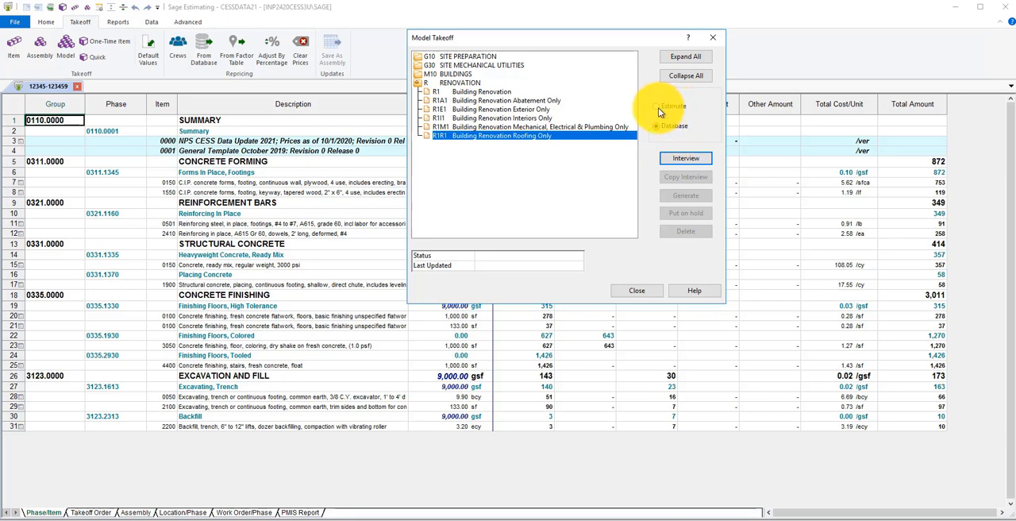
Switch the model list to the estimate's models, put Family Housing A on hold and take it off hold again
click(658, 108)
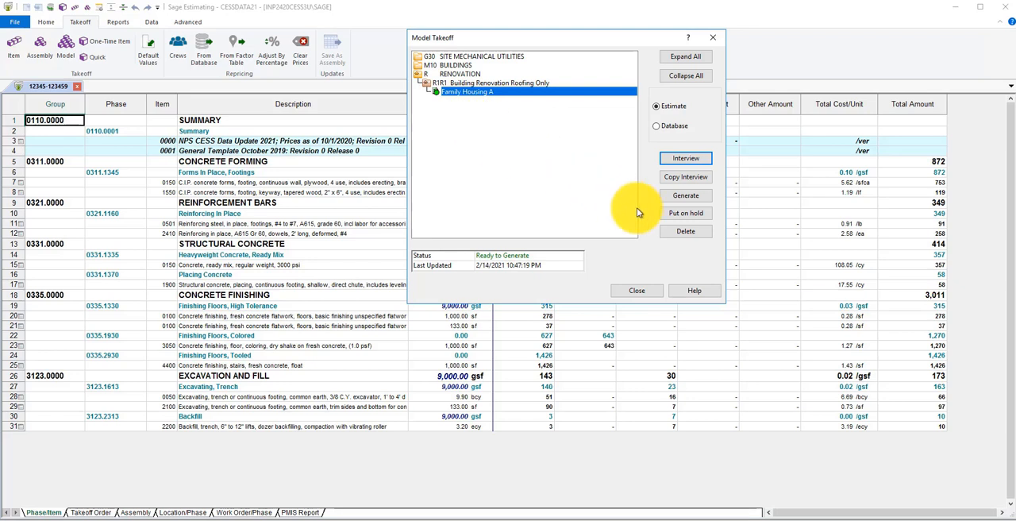
click(682, 215)
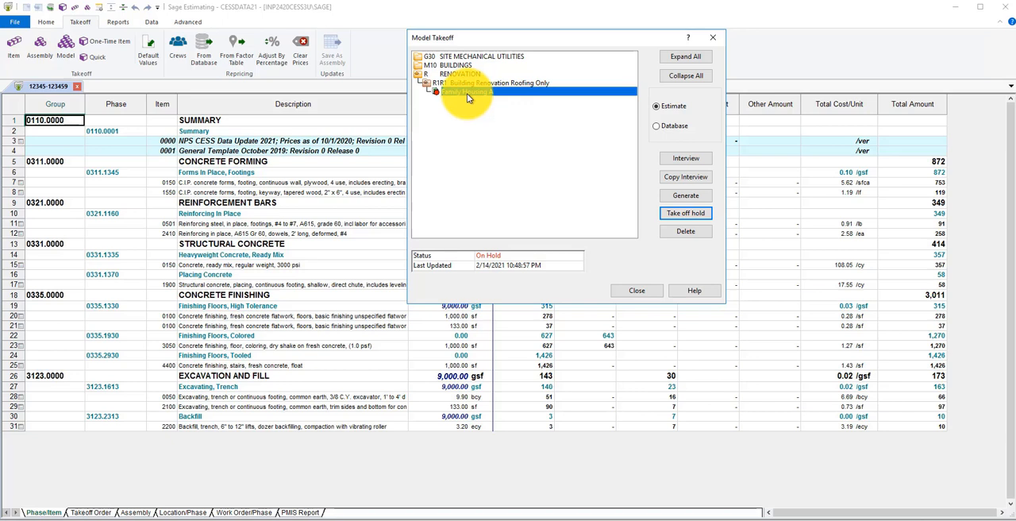
click(675, 214)
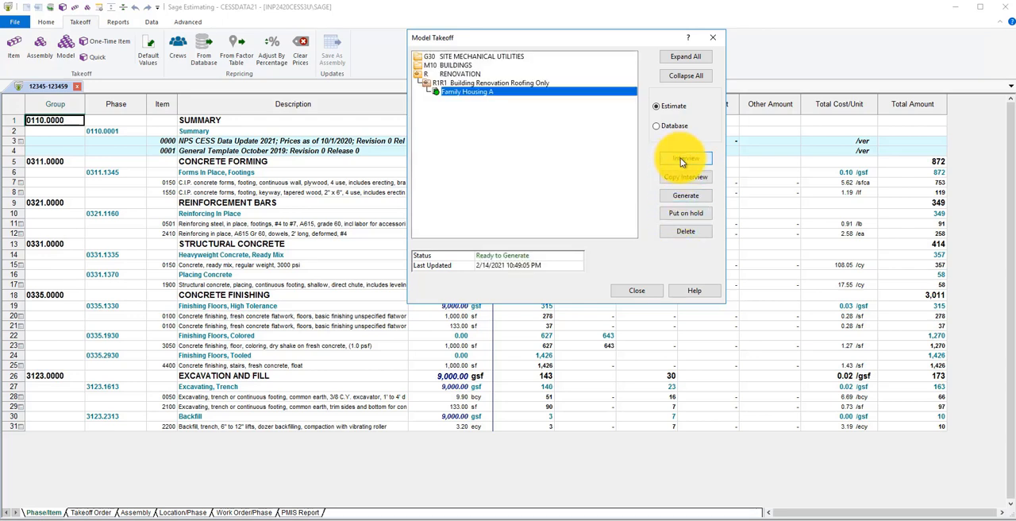
Generate the R1R1 Family Housing A model into the estimate and close the model takeoff
click(686, 198)
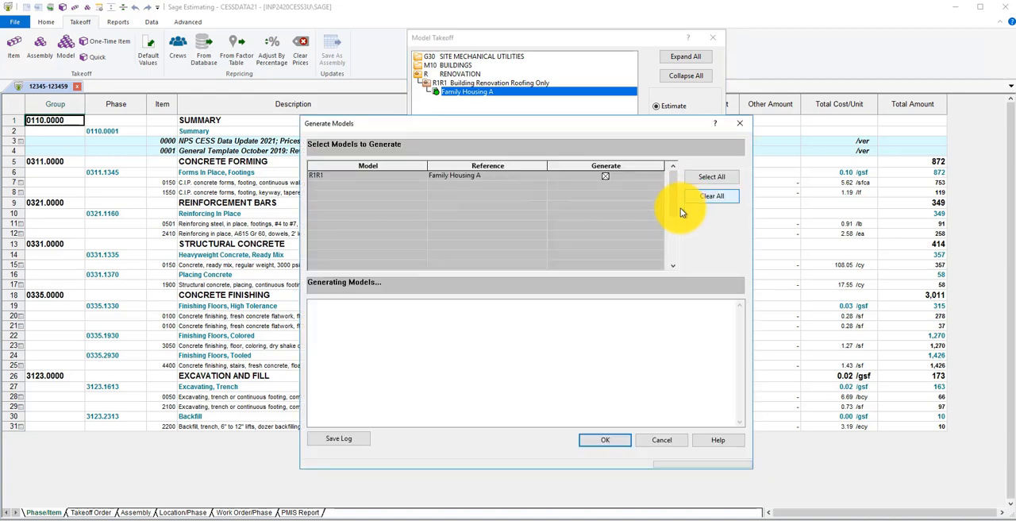
click(607, 177)
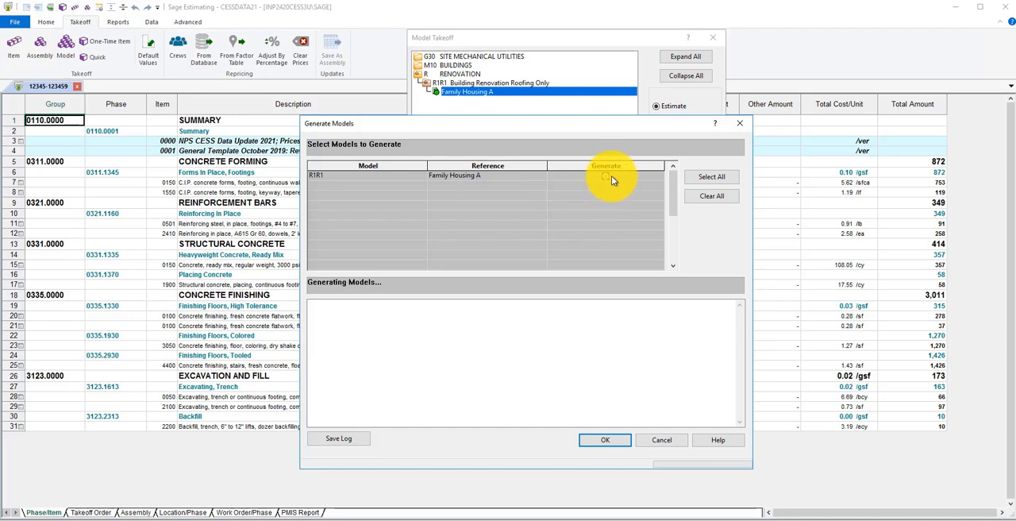
click(604, 443)
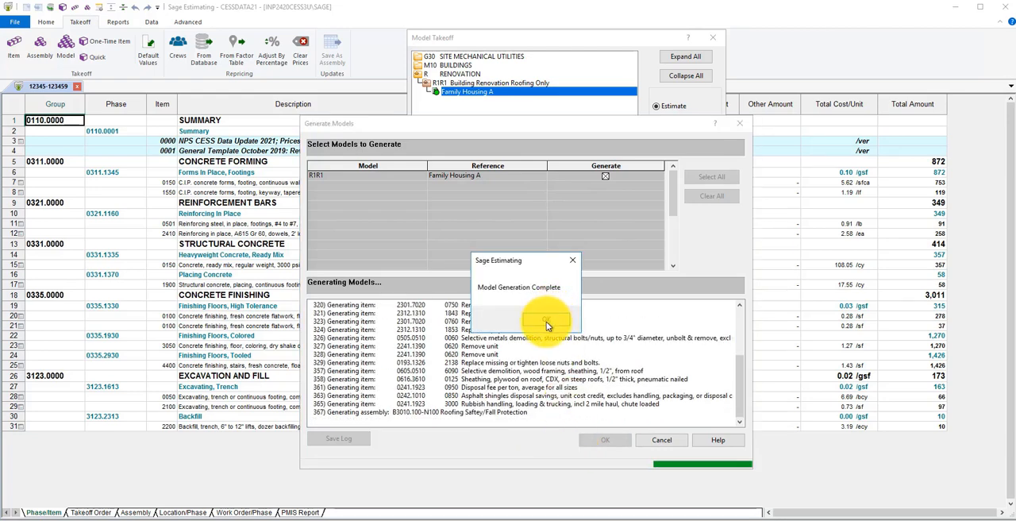
click(546, 321)
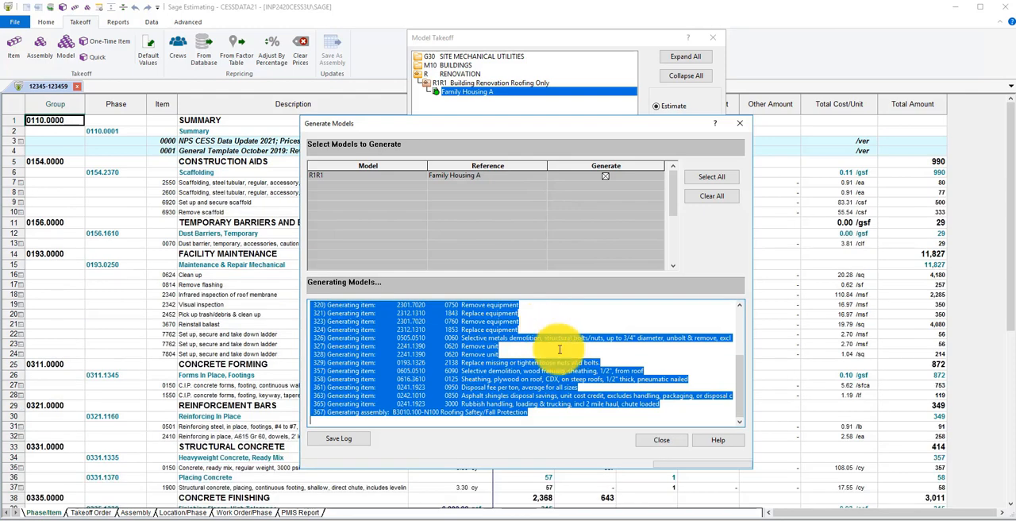
click(659, 443)
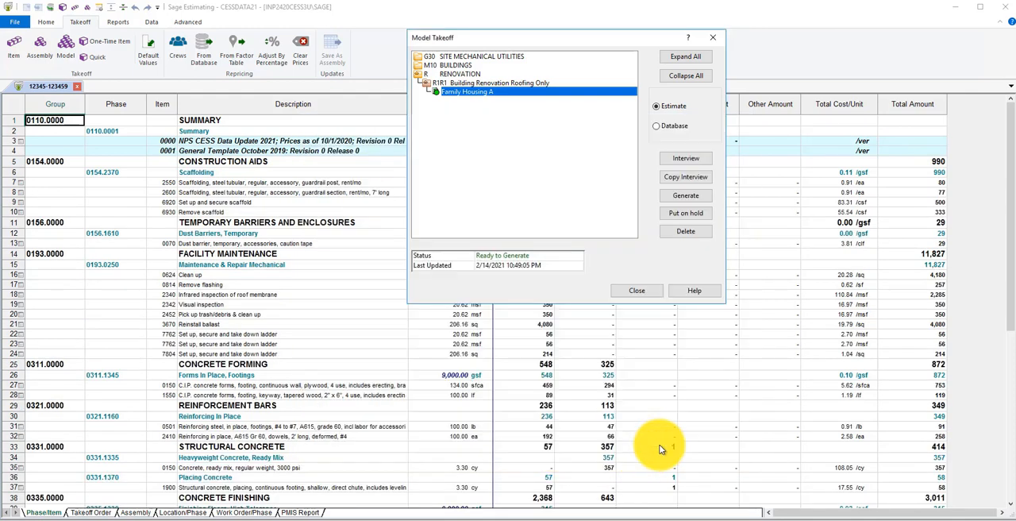
click(650, 293)
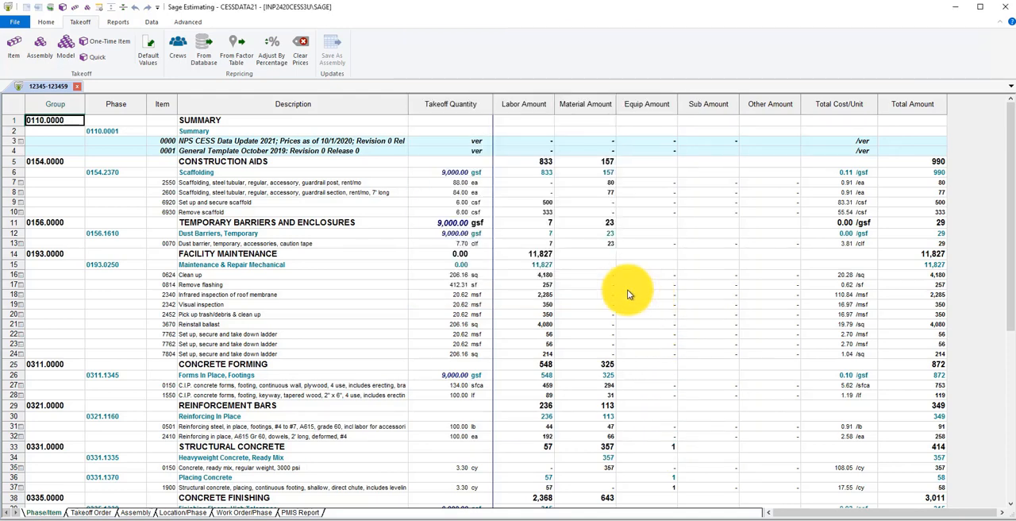
Start a one-time item and assign it to phase 0152.1340 Field Office Expense under Construction Facilities
click(102, 42)
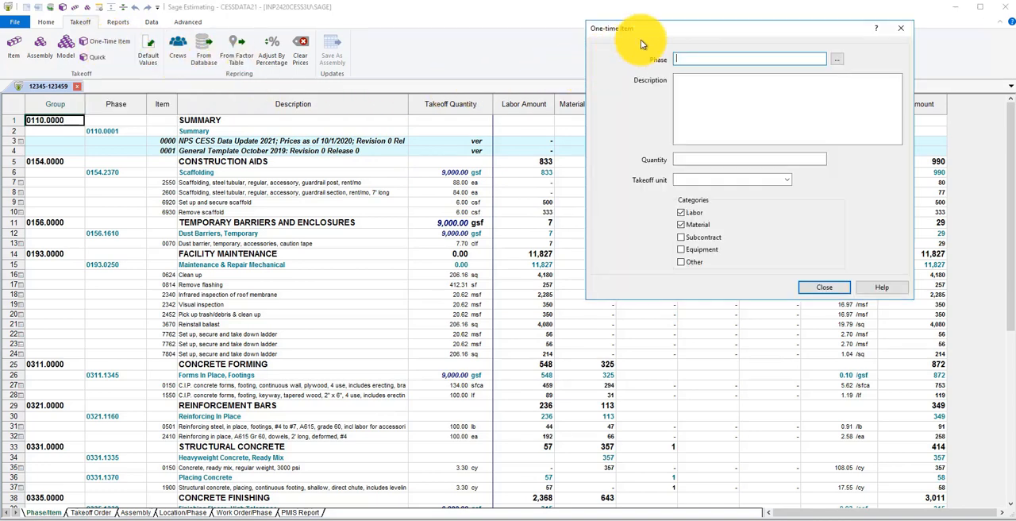
drag(651, 35, 474, 120)
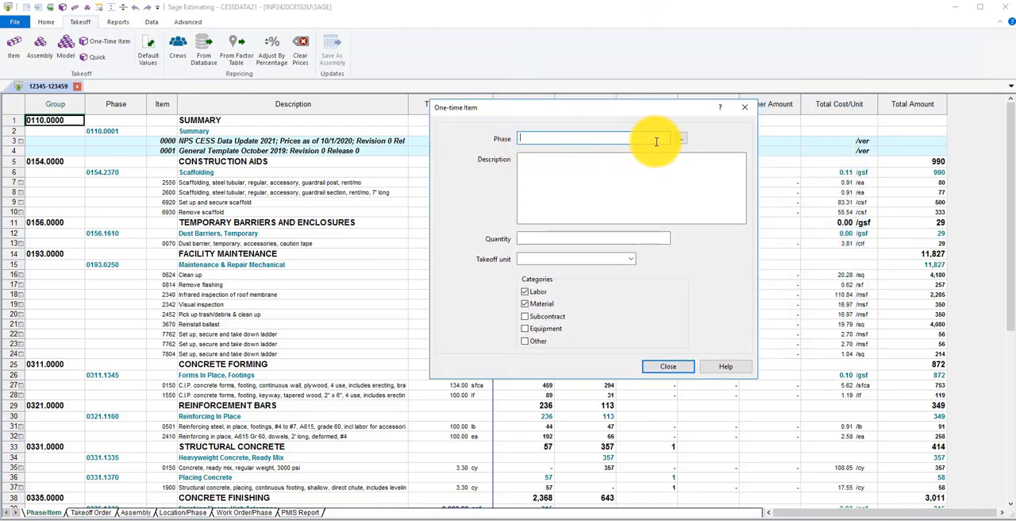
click(682, 141)
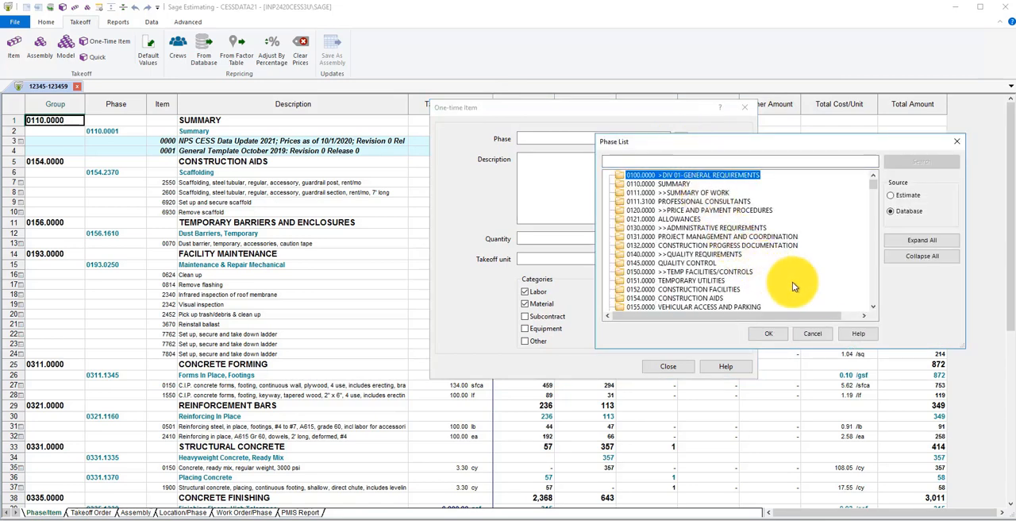
double_click(719, 289)
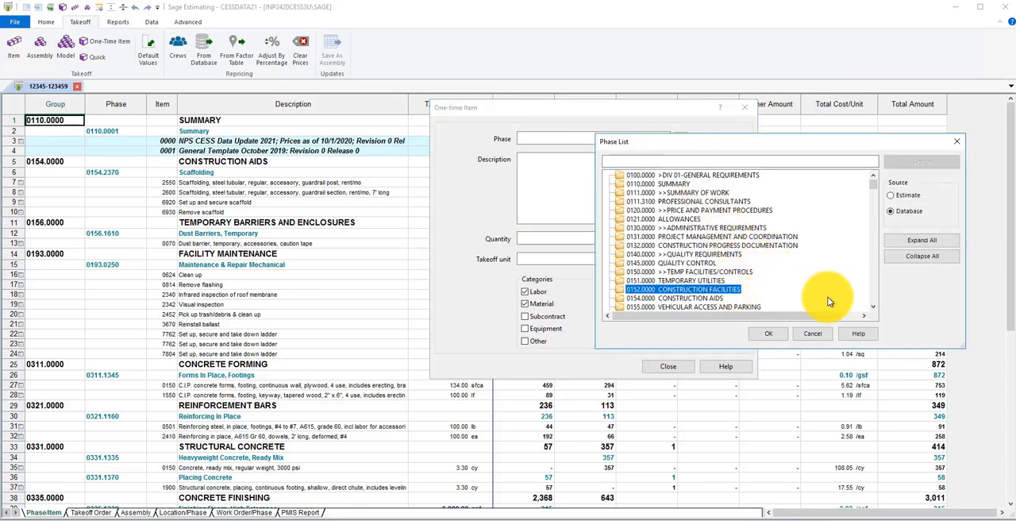
click(873, 309)
click(873, 309)
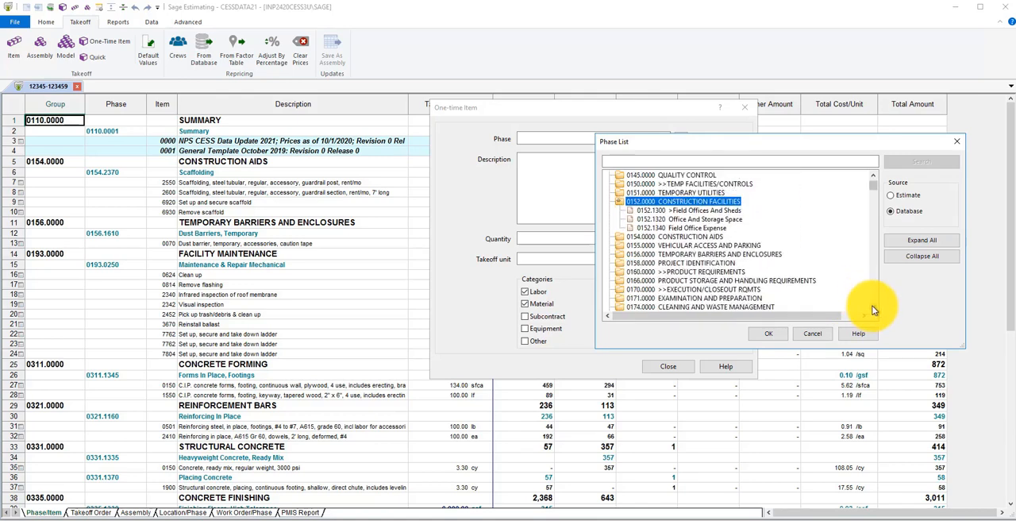
click(873, 309)
click(872, 306)
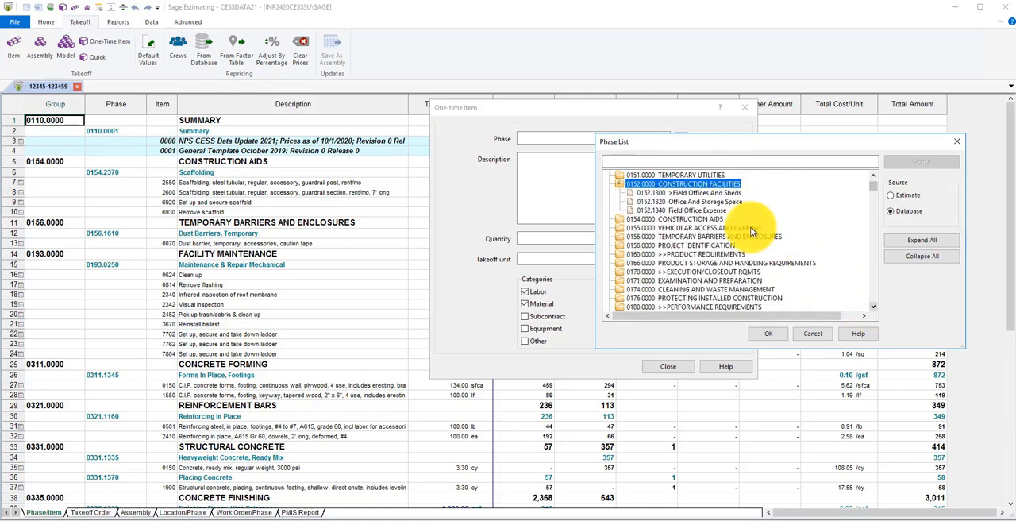
click(702, 211)
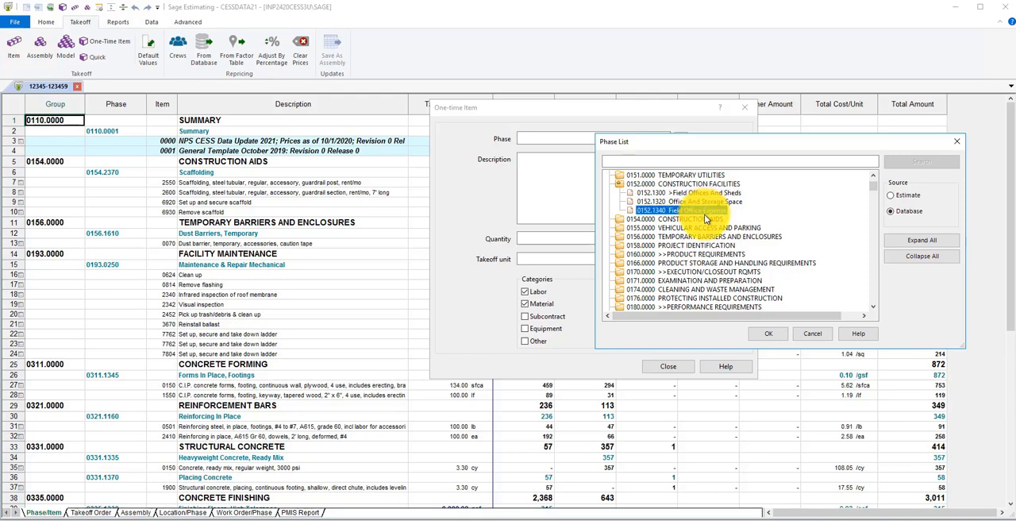
click(760, 333)
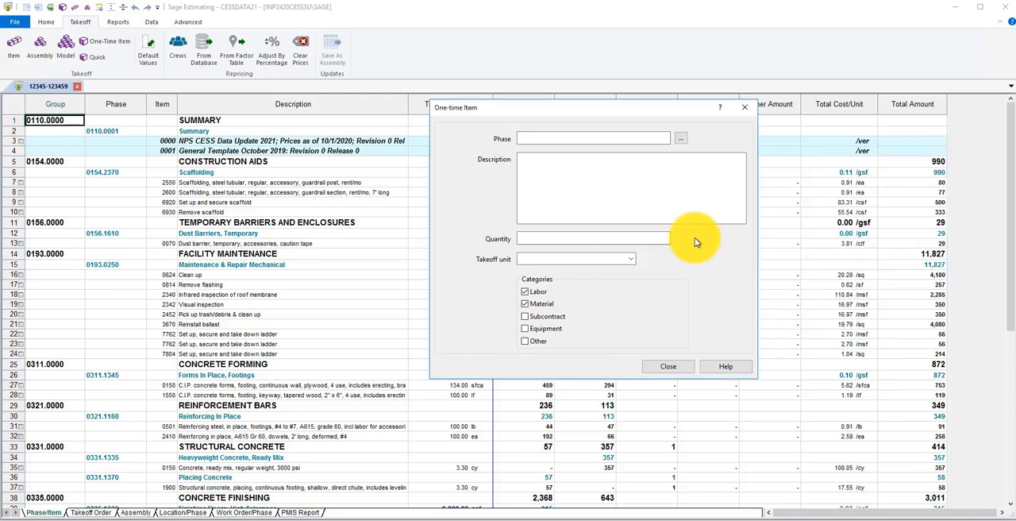
Enter "Tool Box Secure Storage" as the one-time item's description
click(534, 169)
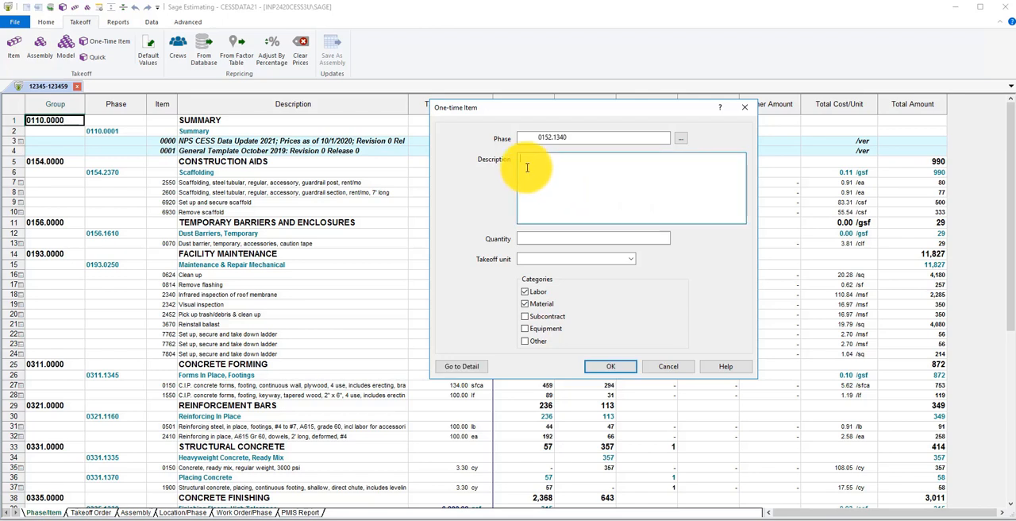
text(Tool)
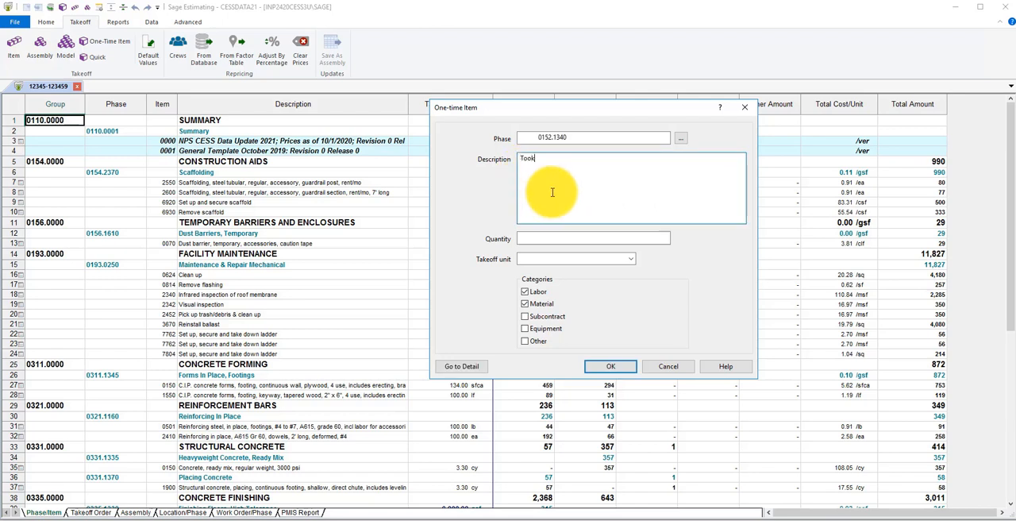
text( Box )
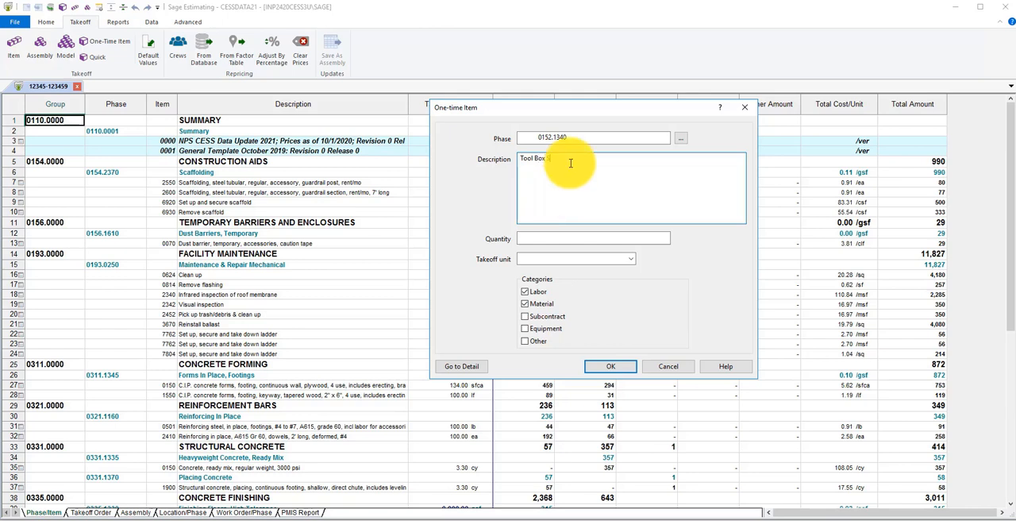
text(Secure)
text( a)
text(torage)
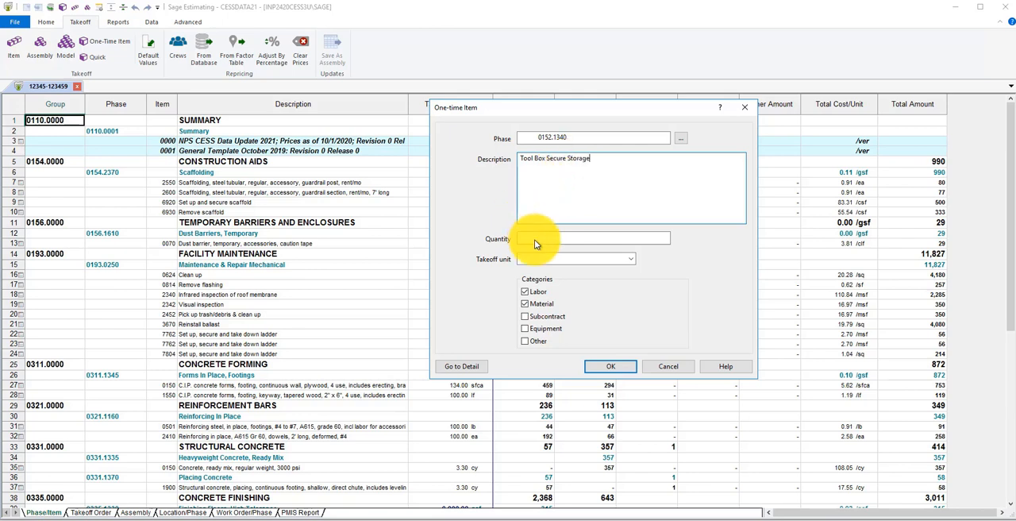
Set the one-time item's quantity to 1 and its takeoff unit to ea
click(536, 239)
text(1)
click(539, 258)
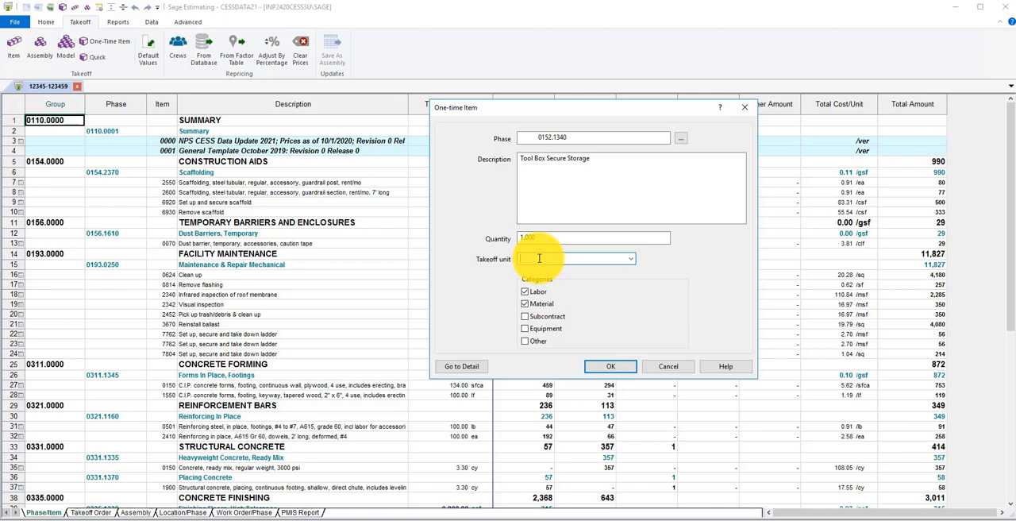
text(ea)
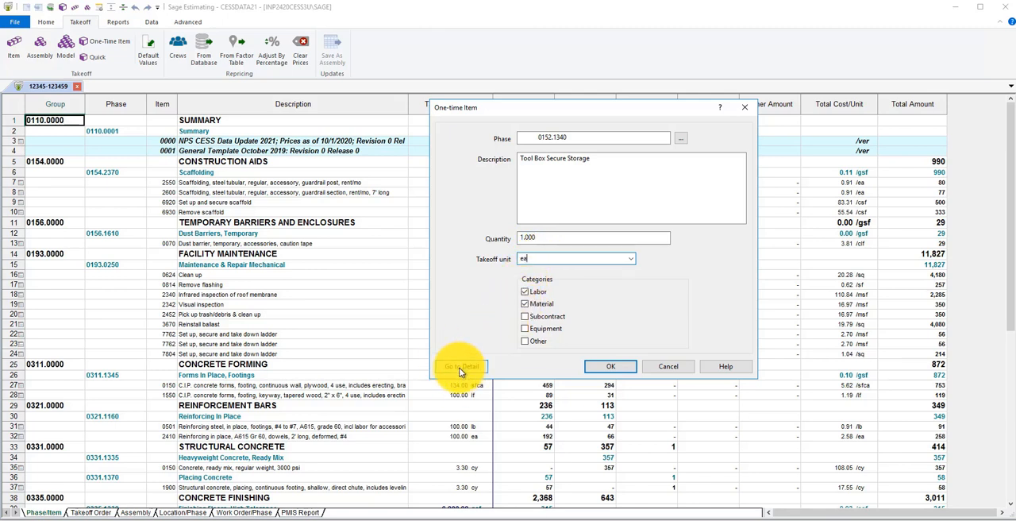
Go to the one-time item's detail, set the material unit price to 450, save it and close the detail window
click(461, 368)
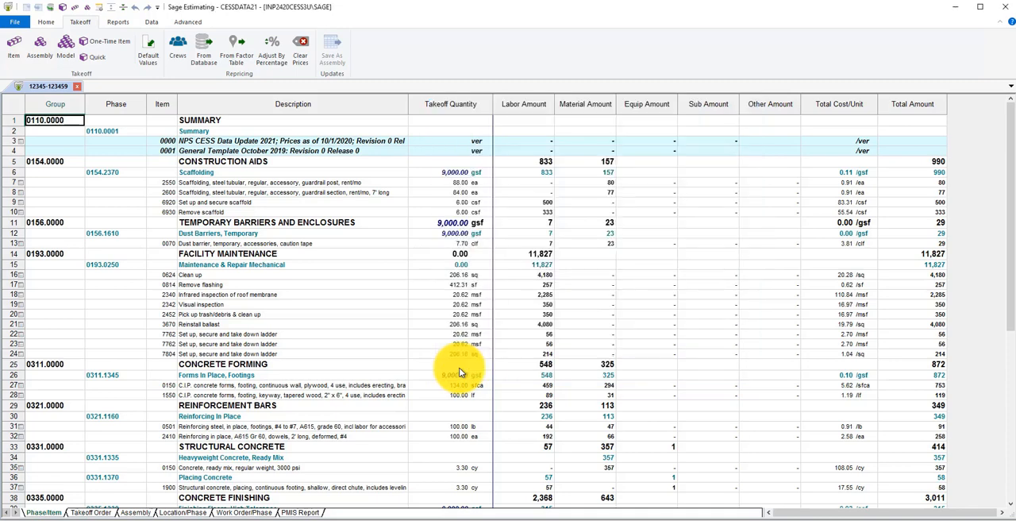
text(450)
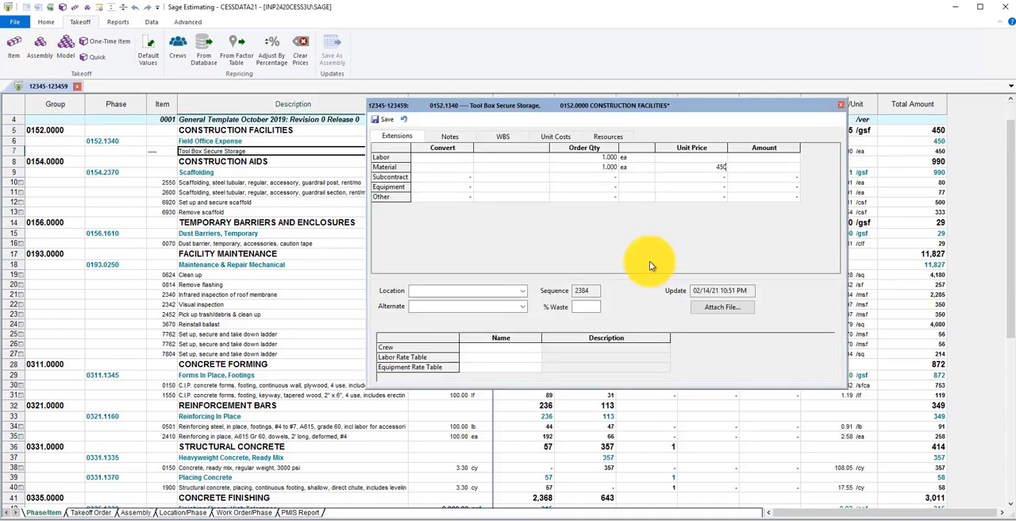
key(Tab)
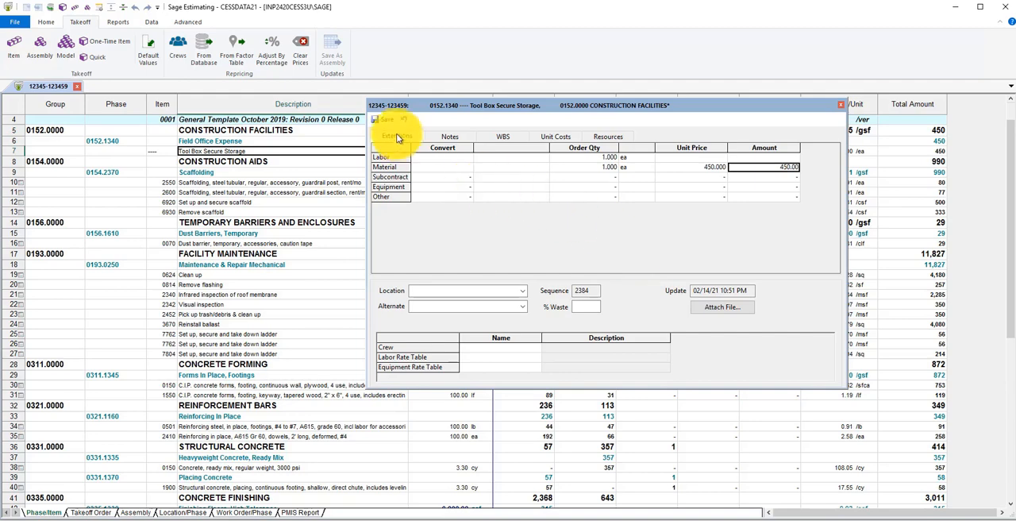
click(388, 123)
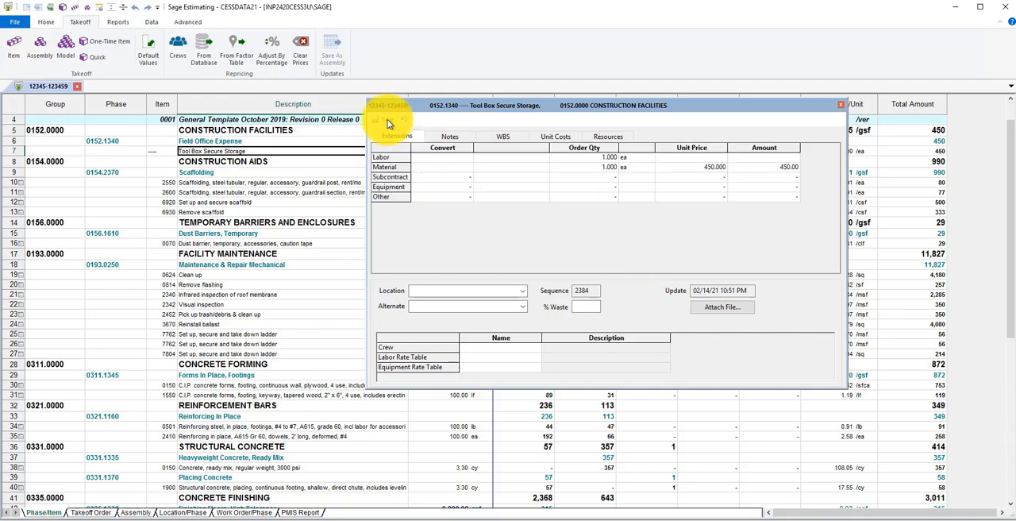
click(840, 105)
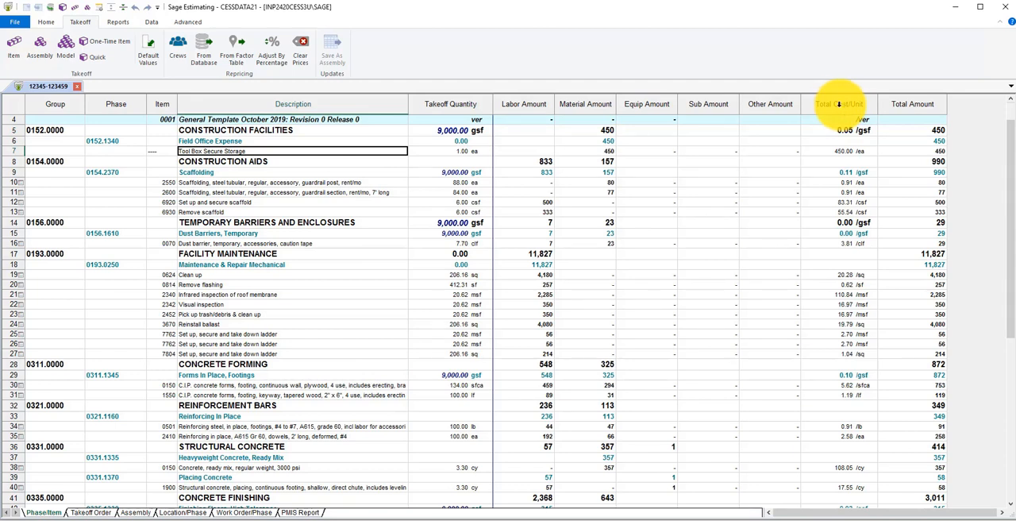
Start a quick takeoff, enlarge its window and expand phase 0441.1010 Rough Stone Wall under Dry-Placed Stone
click(94, 57)
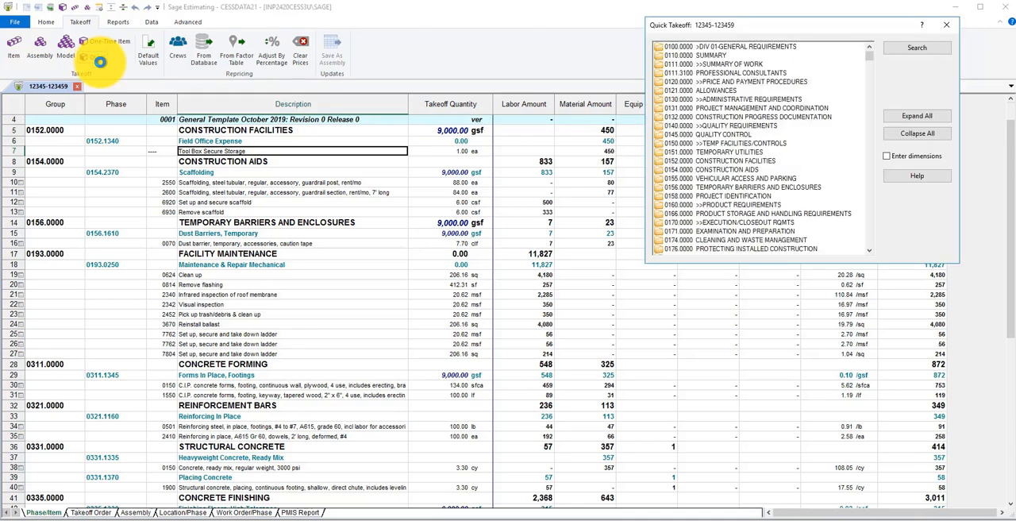
drag(801, 30, 681, 64)
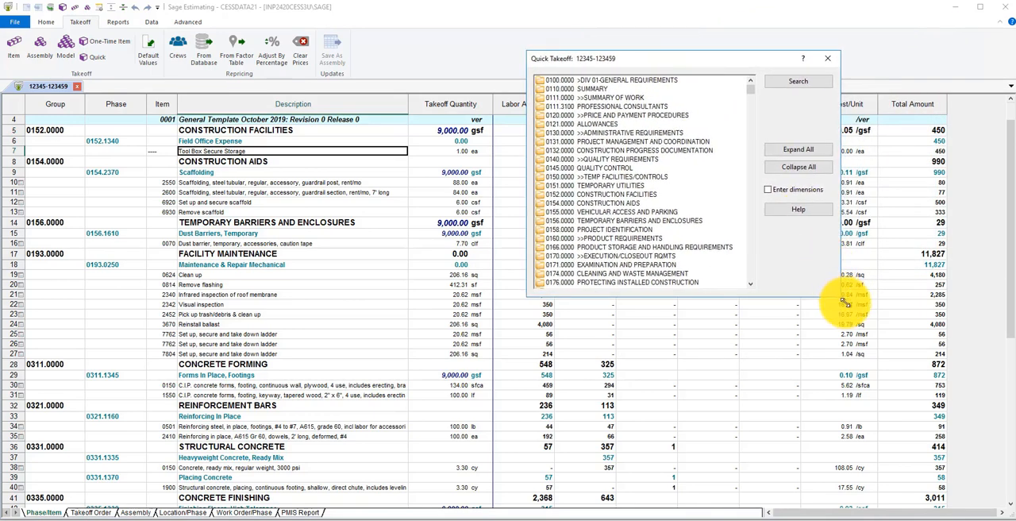
drag(854, 297, 903, 360)
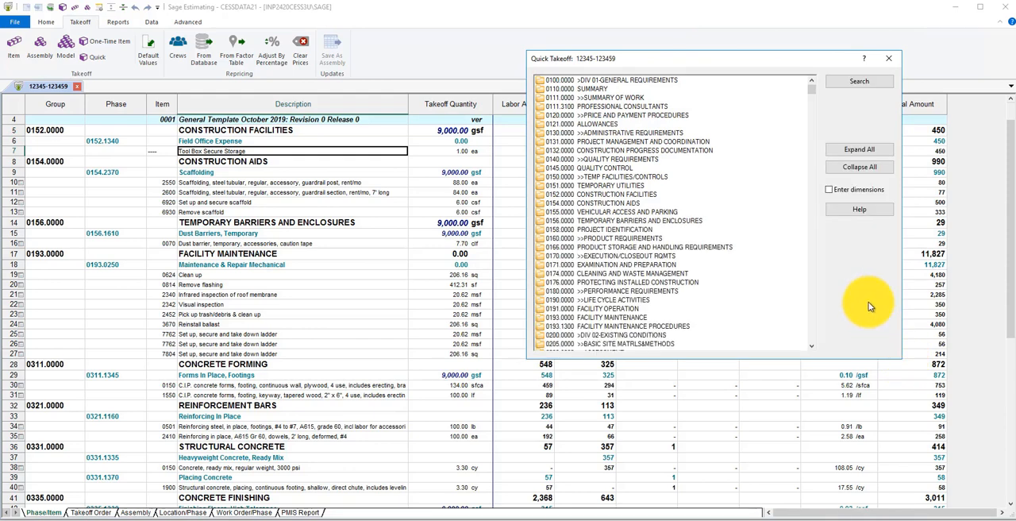
click(811, 262)
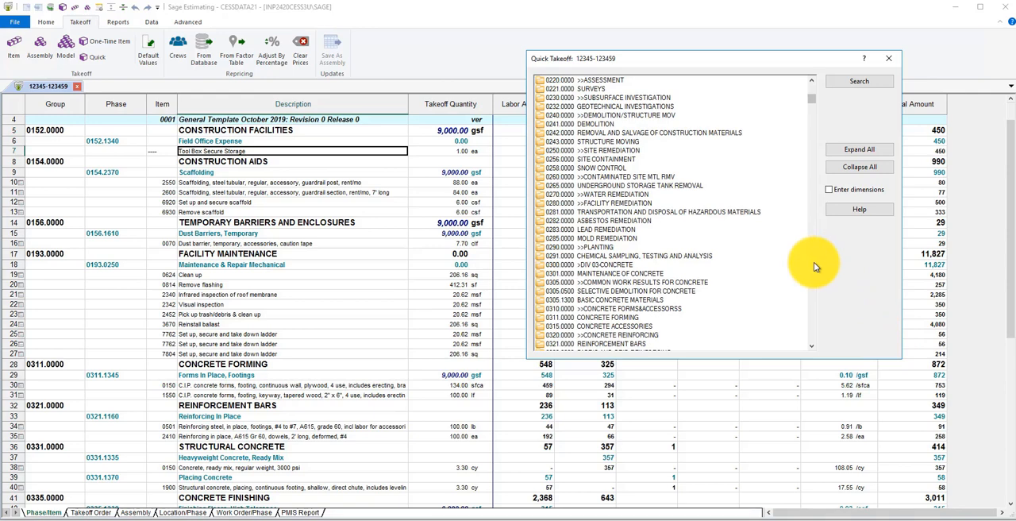
click(813, 263)
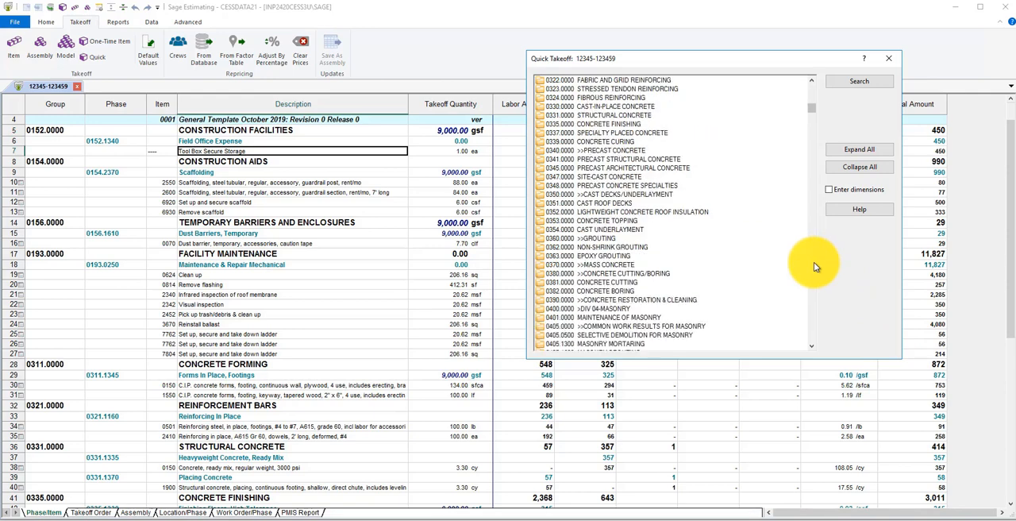
click(814, 263)
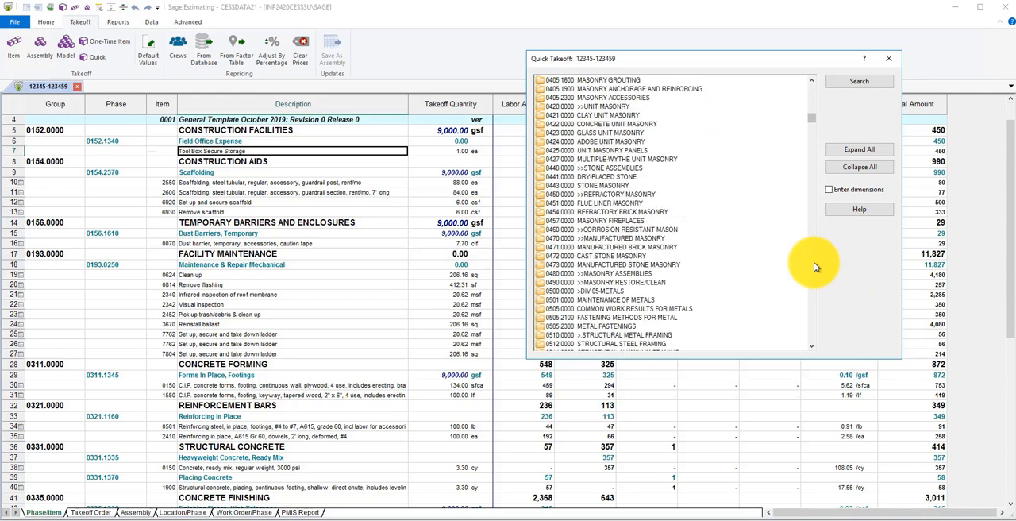
click(627, 177)
double_click(627, 177)
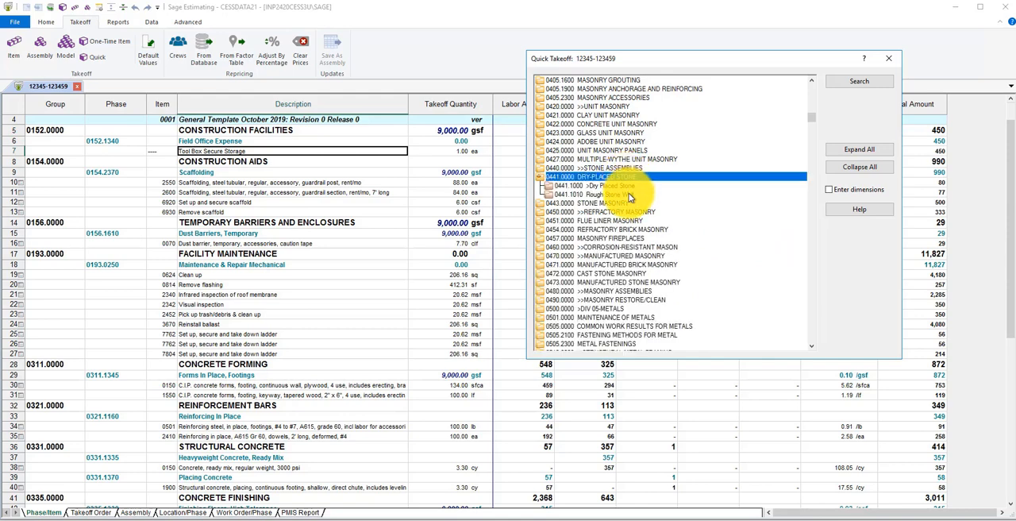
double_click(628, 194)
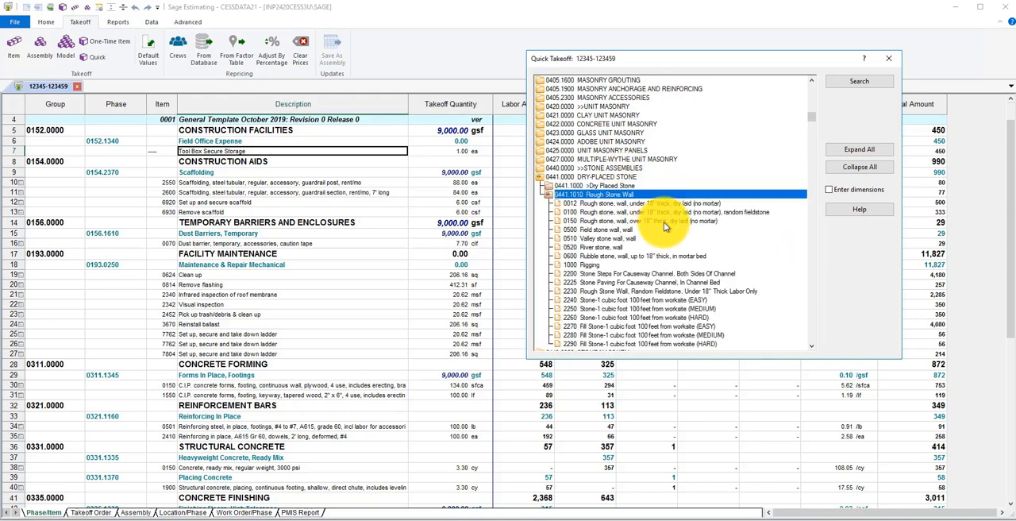
click(811, 346)
scroll(812, 349, down, 2)
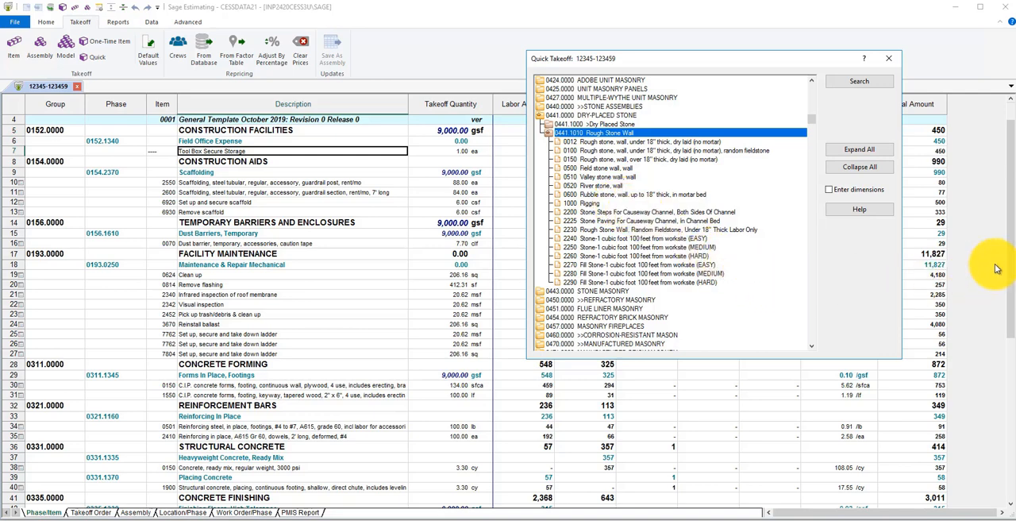
Add item 0500 Field stone wall to the estimate with a takeoff quantity of 500 sf and close the quick takeoff
drag(1011, 274, 1012, 370)
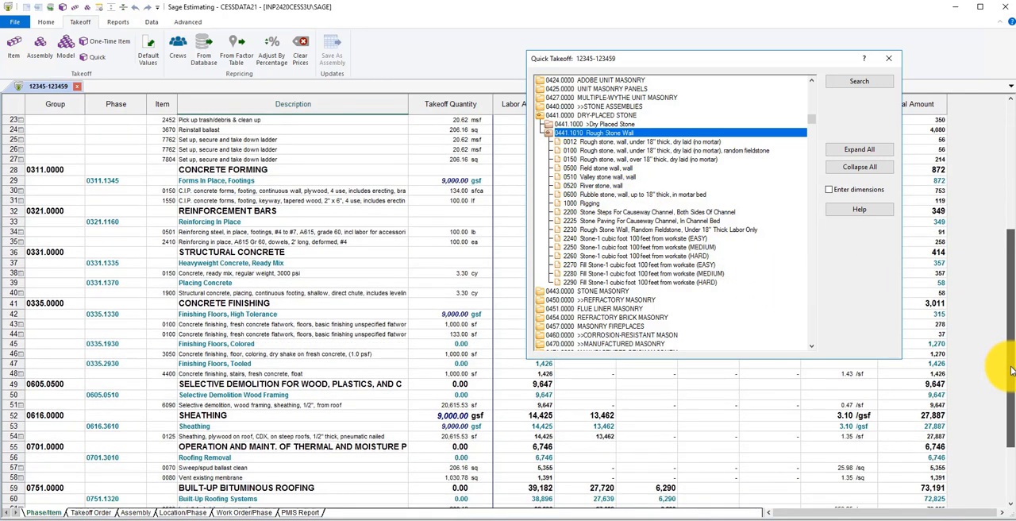
click(604, 169)
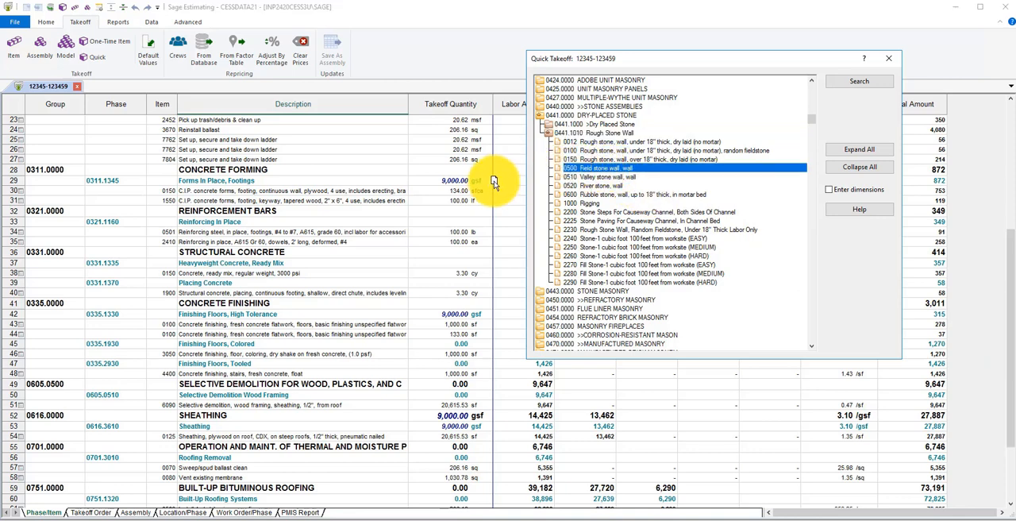
drag(490, 185, 482, 185)
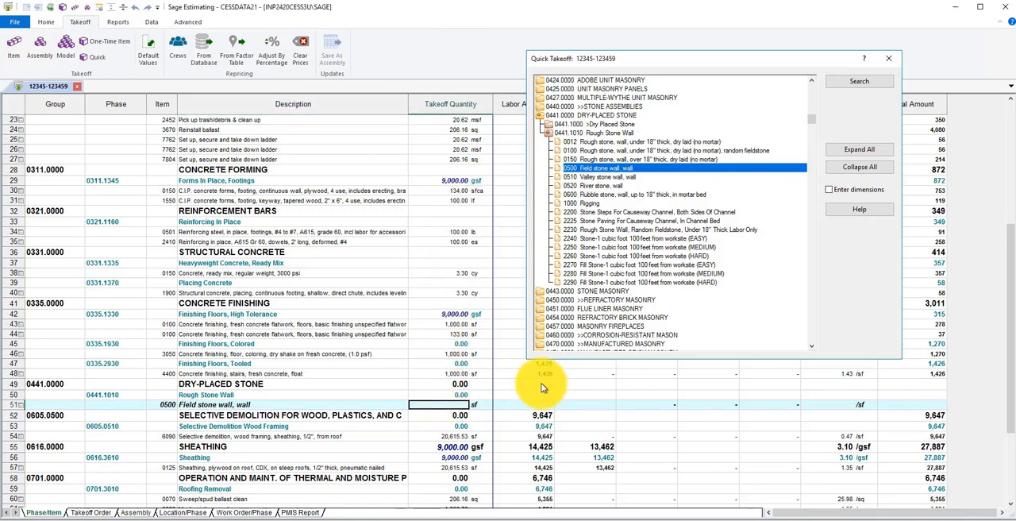
text(500)
key(Tab)
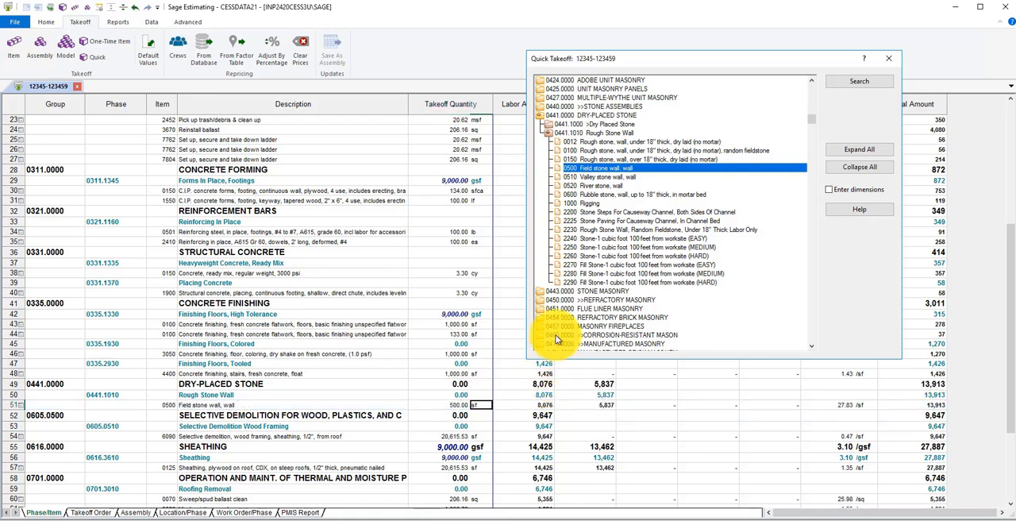
click(889, 61)
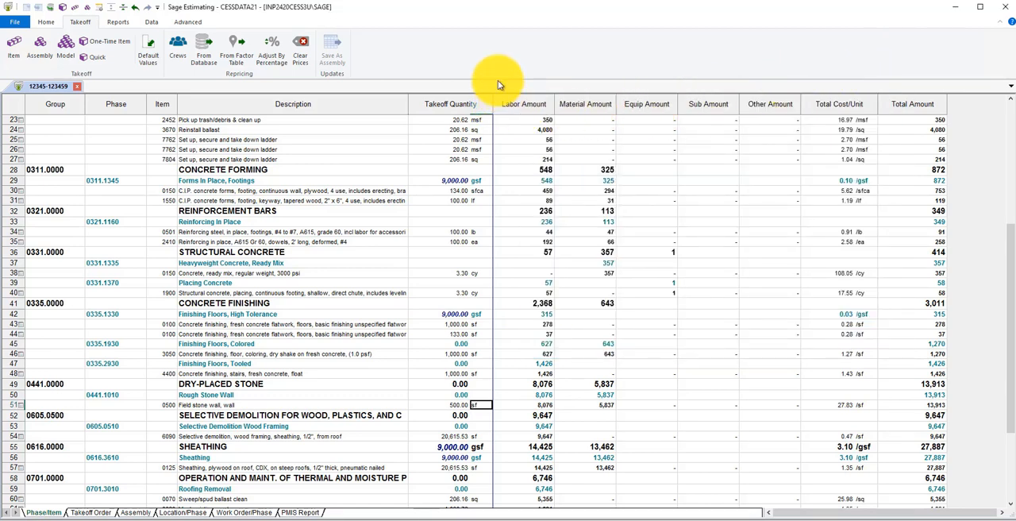
Open the default takeoff values and assign A Substructure to Uniformat1 and A10 Foundations to Uniformat2
click(146, 57)
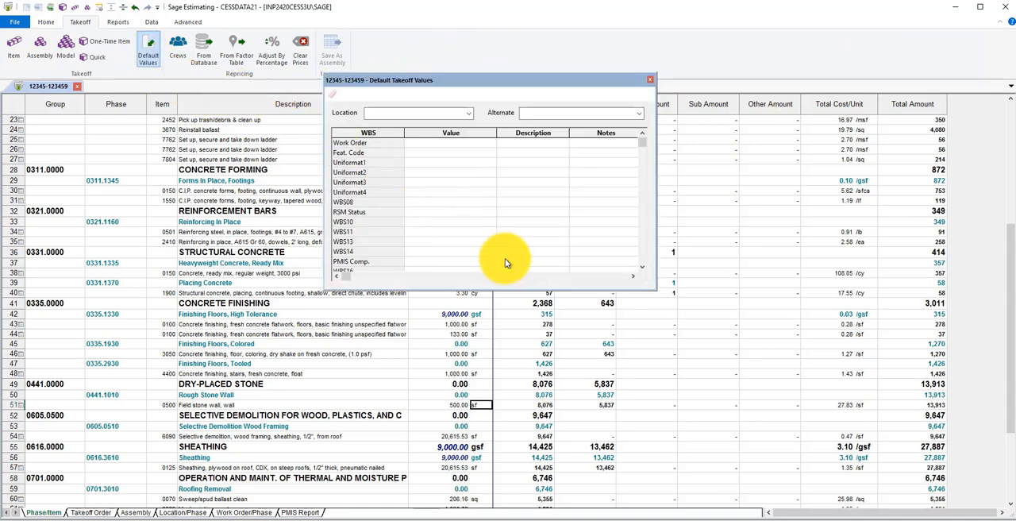
right_click(440, 163)
click(468, 227)
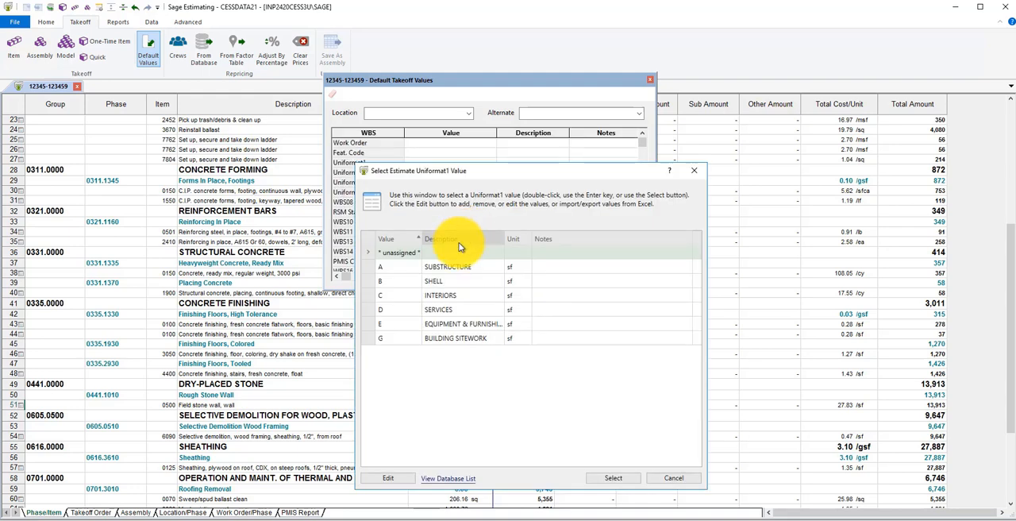
double_click(408, 268)
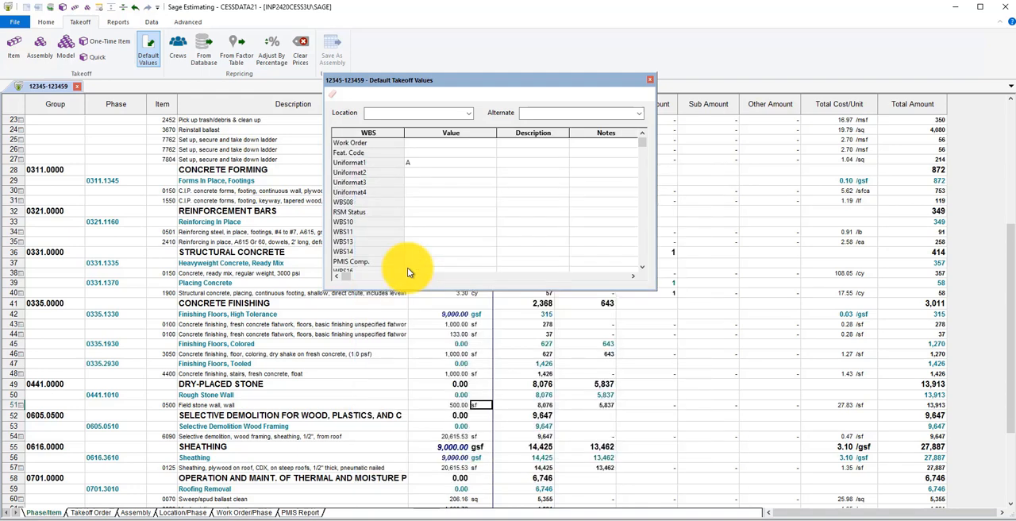
right_click(432, 172)
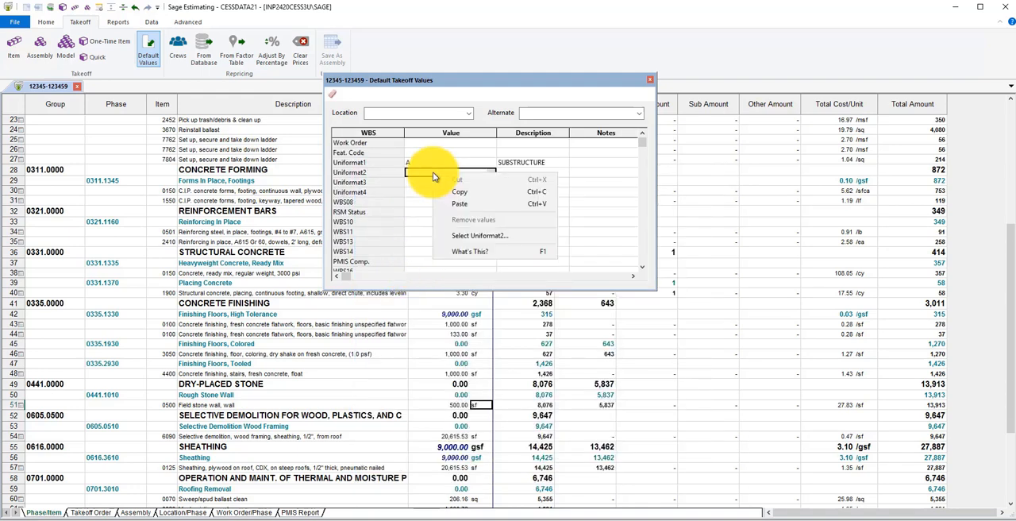
click(468, 237)
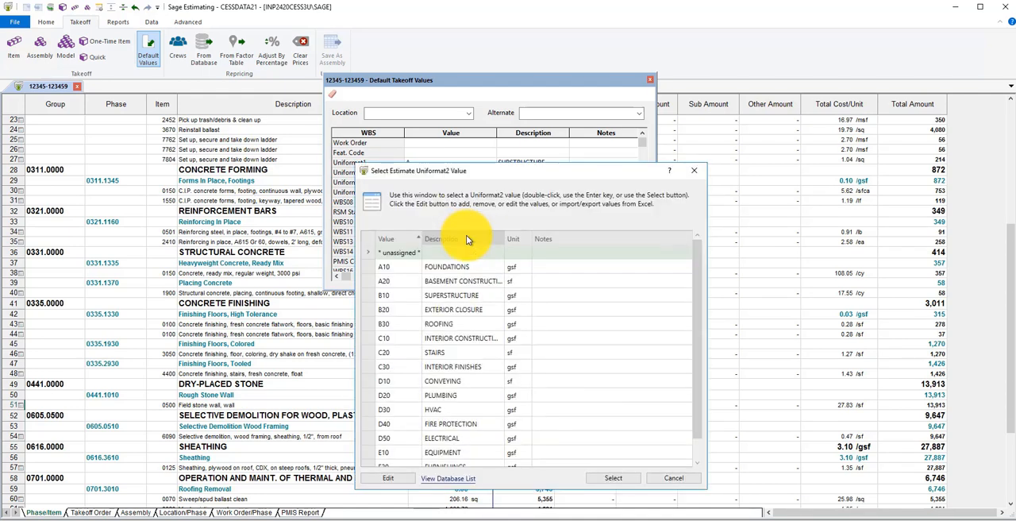
double_click(410, 269)
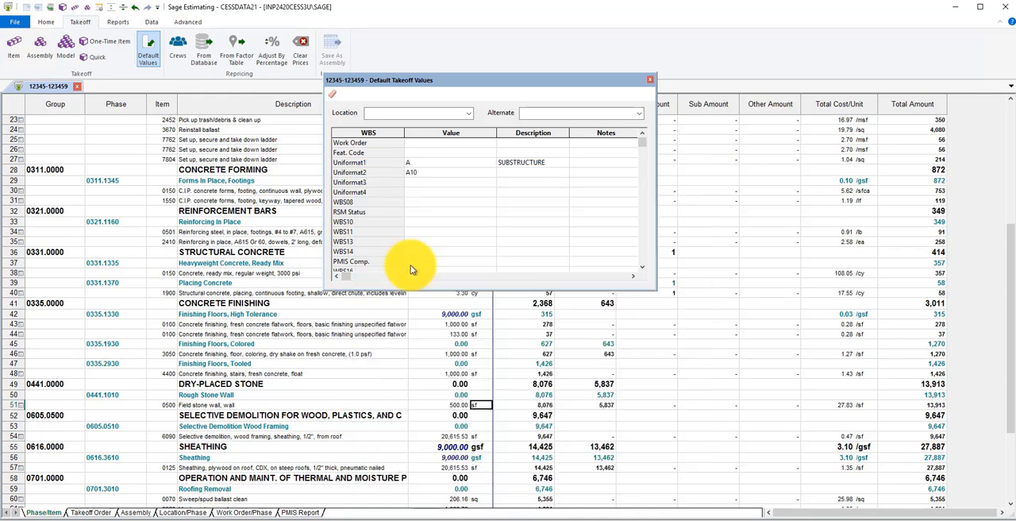
Set the default Uniformat3 value to A1010 Standard Foundations and close the default takeoff values window
right_click(419, 182)
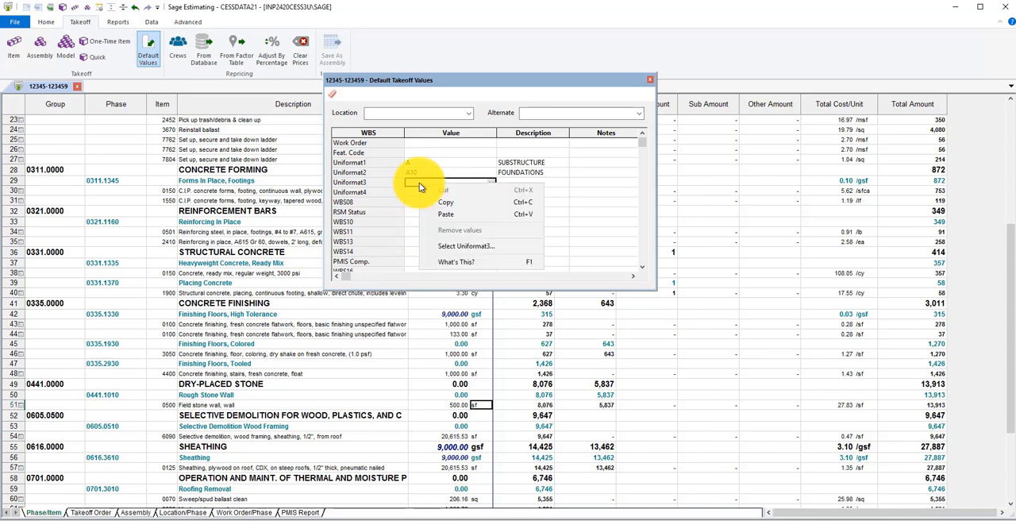
click(450, 248)
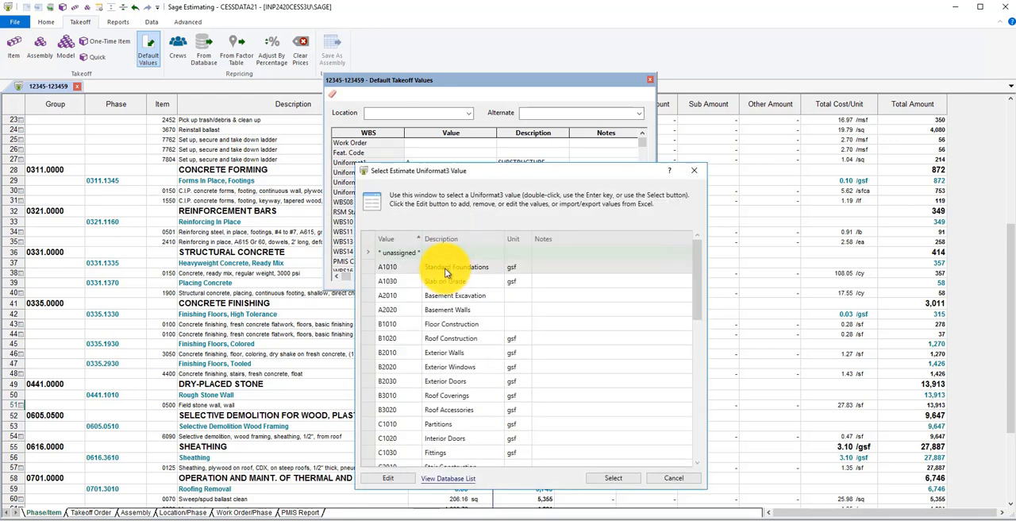
double_click(446, 273)
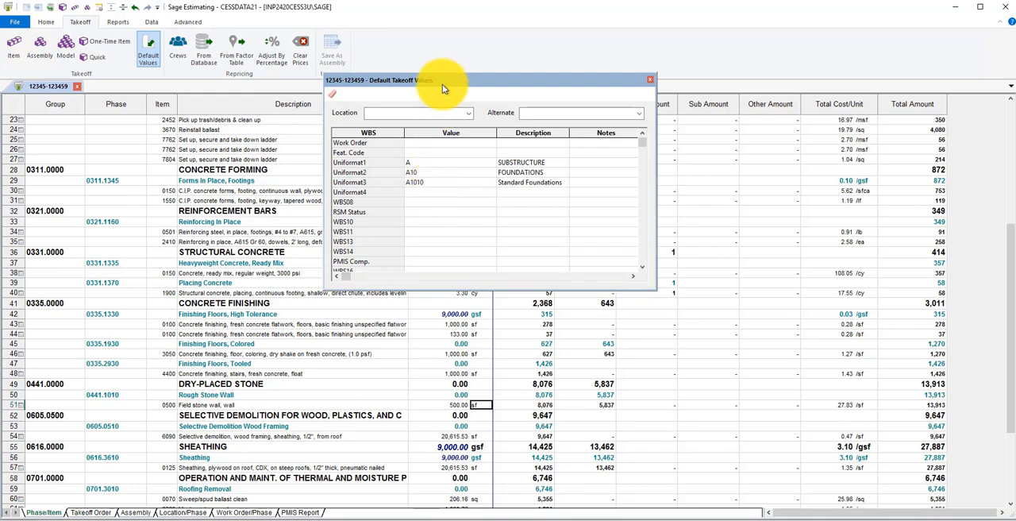
drag(444, 83, 486, 83)
drag(494, 78, 611, 26)
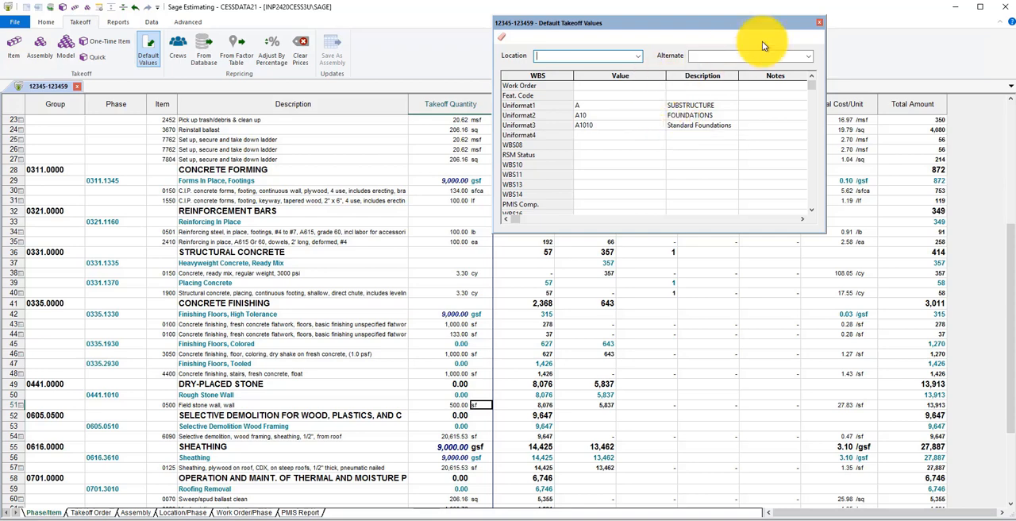
click(823, 27)
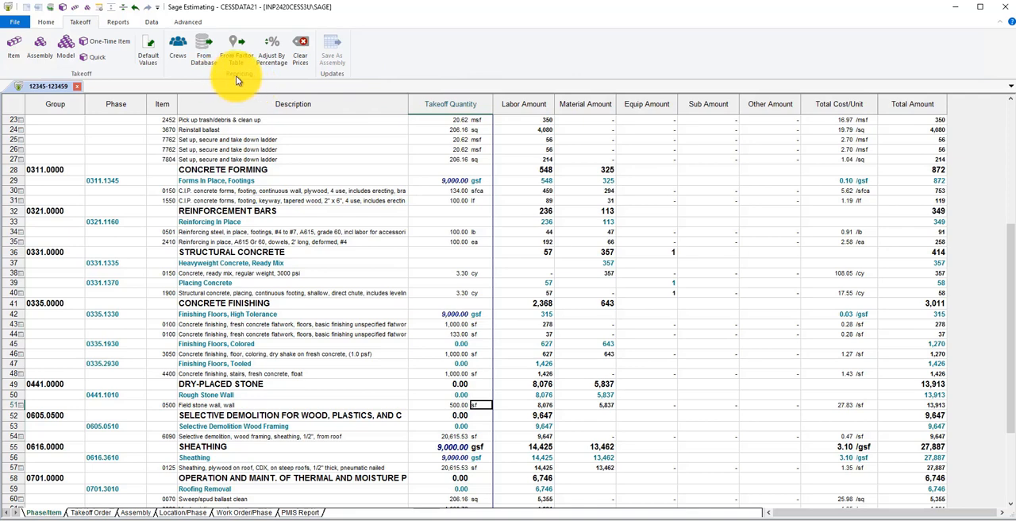
Review the crew repricing categories, rate table, crew and price update report options, and close them without repricing
click(172, 47)
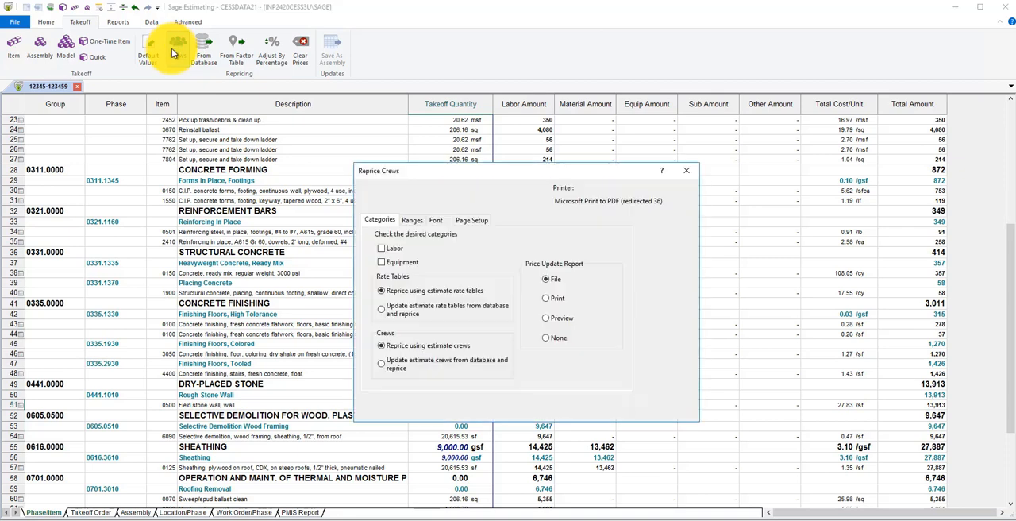
drag(423, 170, 407, 118)
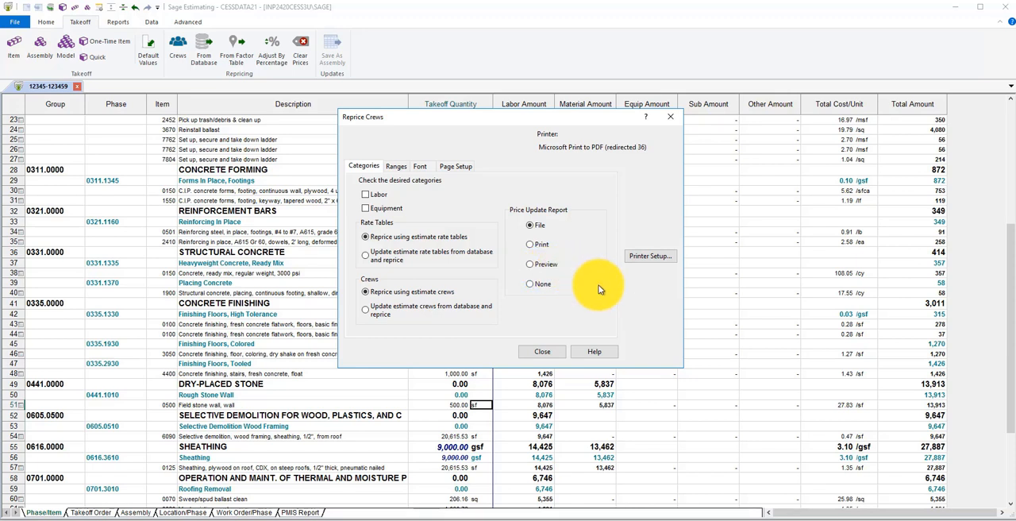
click(540, 351)
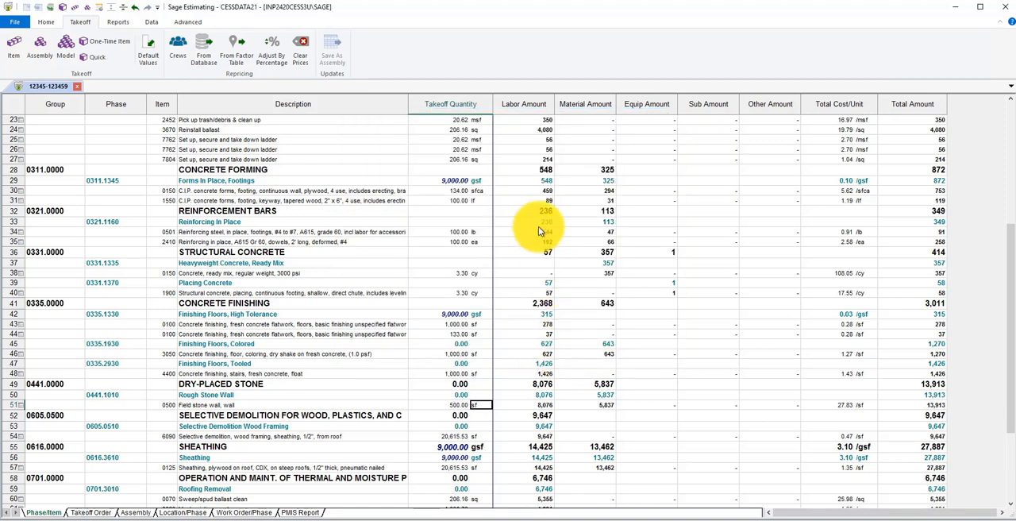
Include Labor, Material, Subcontract, Equipment and Other in a reprice from the database and cancel it
click(204, 55)
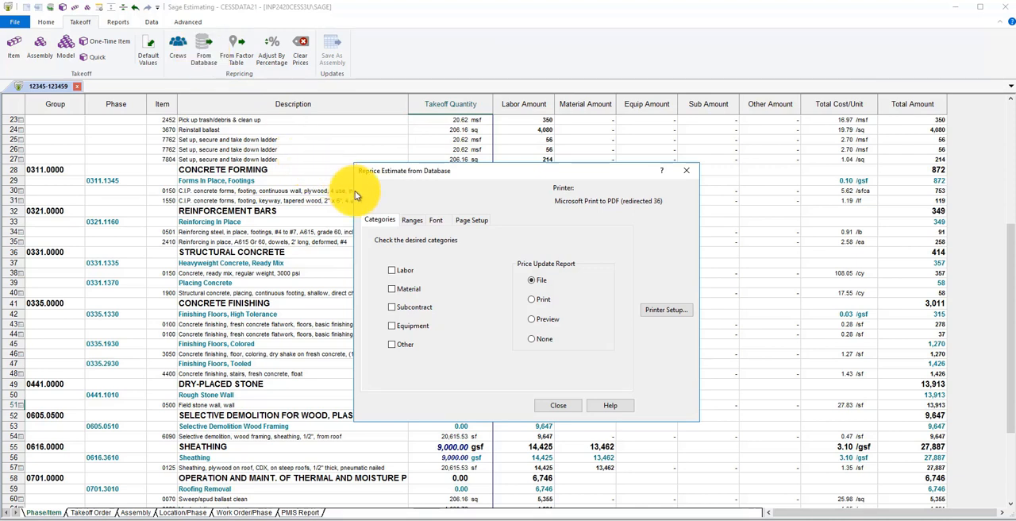
click(392, 270)
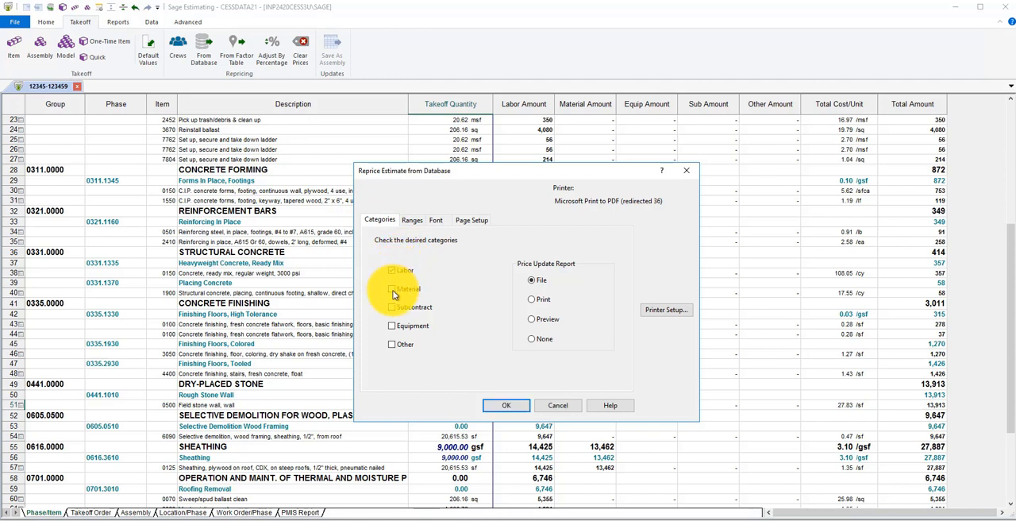
click(392, 288)
click(391, 307)
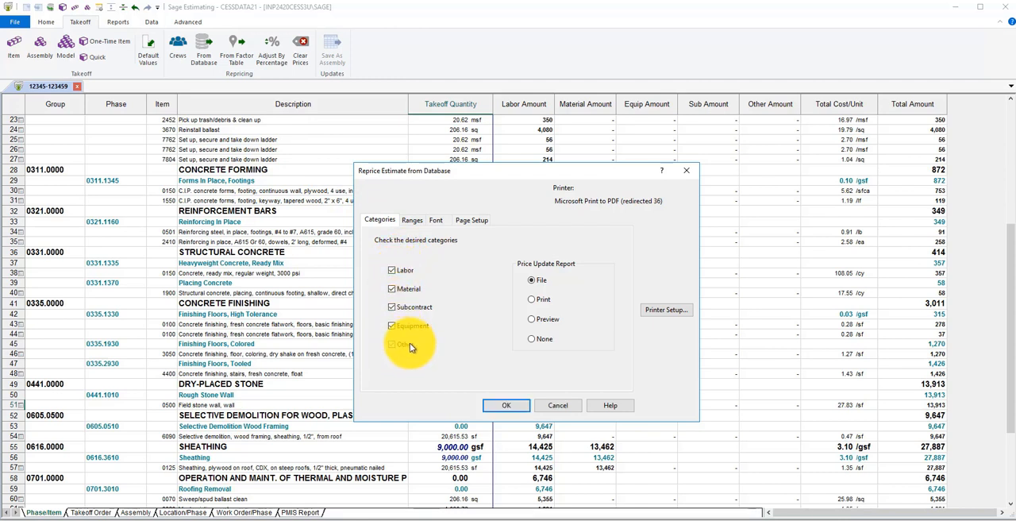
click(410, 344)
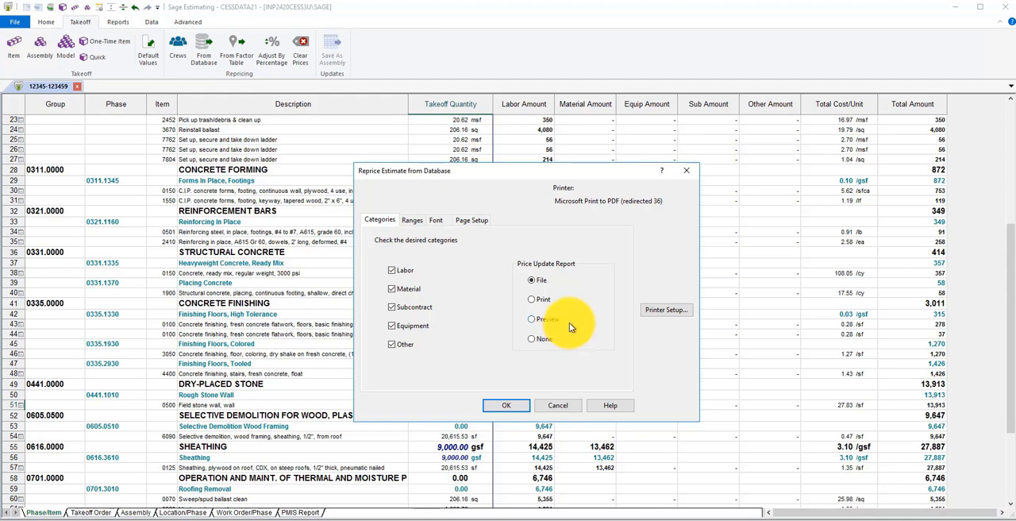
click(564, 404)
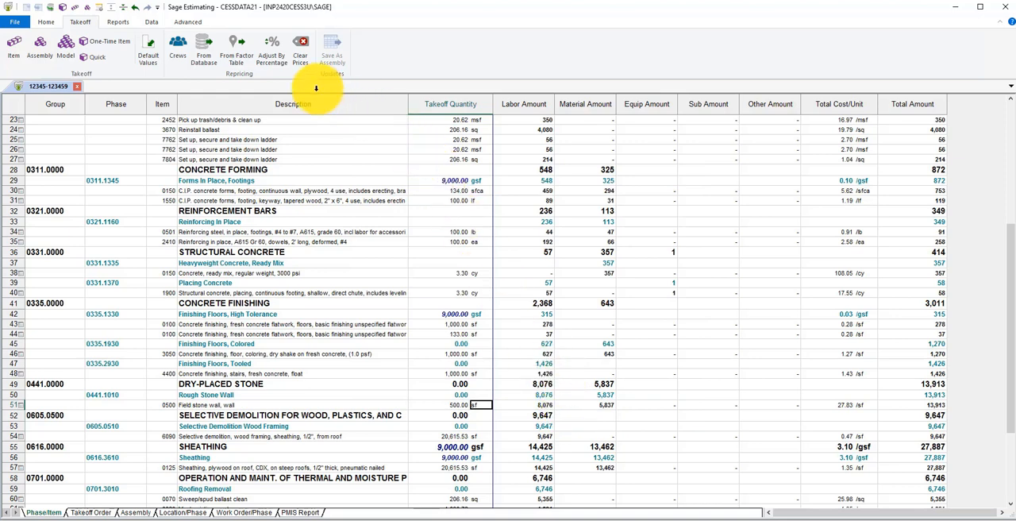
Reprice the estimate with the database factor table AGFO Agate Fossil Beds NM, accepting replacement of the current factors
click(237, 64)
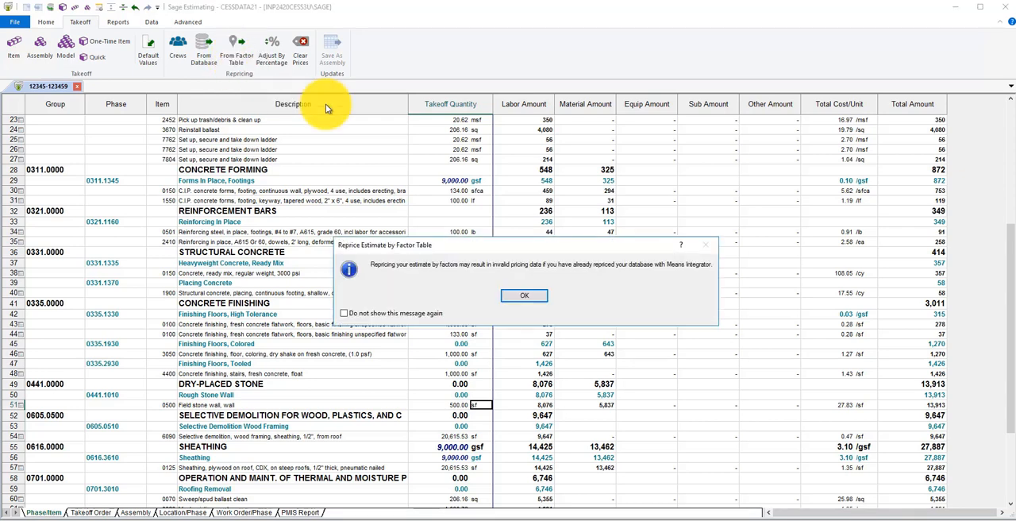
click(517, 294)
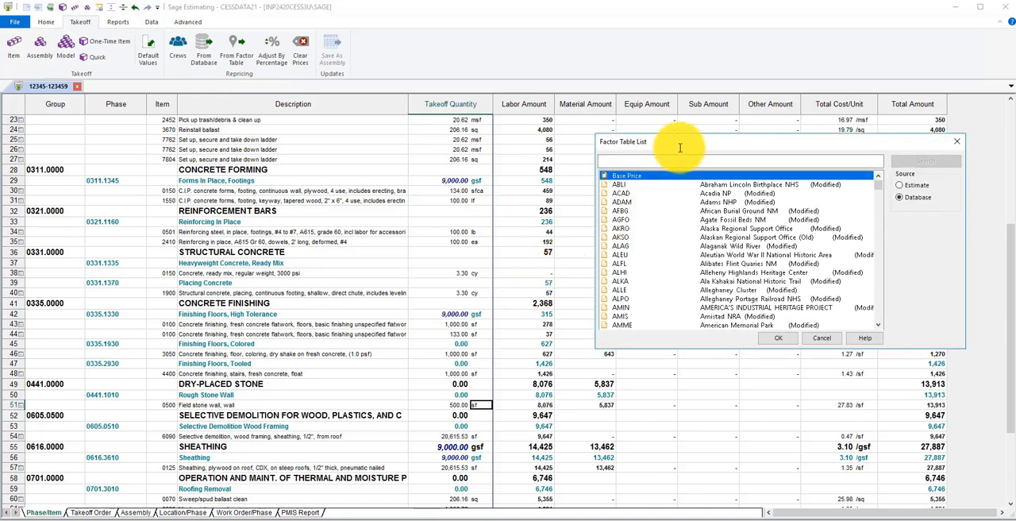
drag(673, 139, 598, 114)
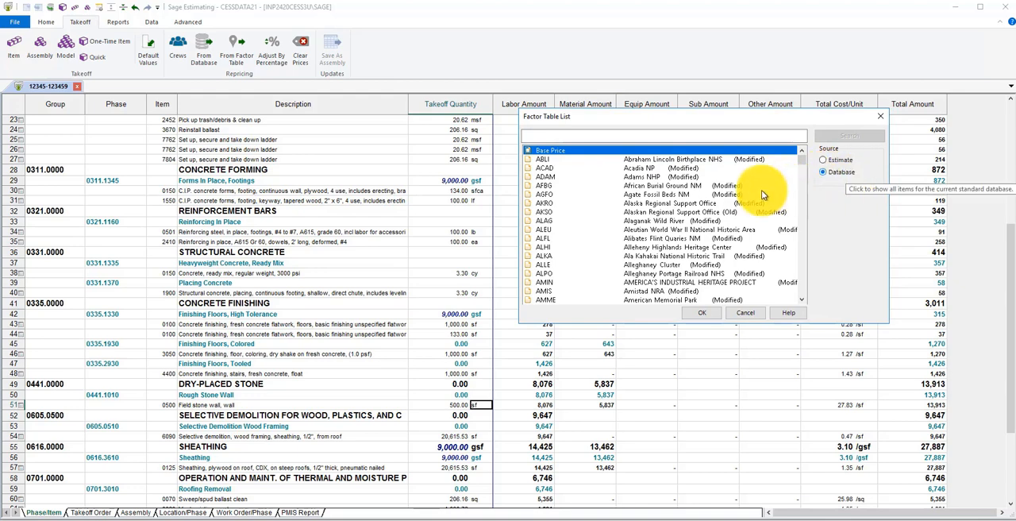
click(564, 197)
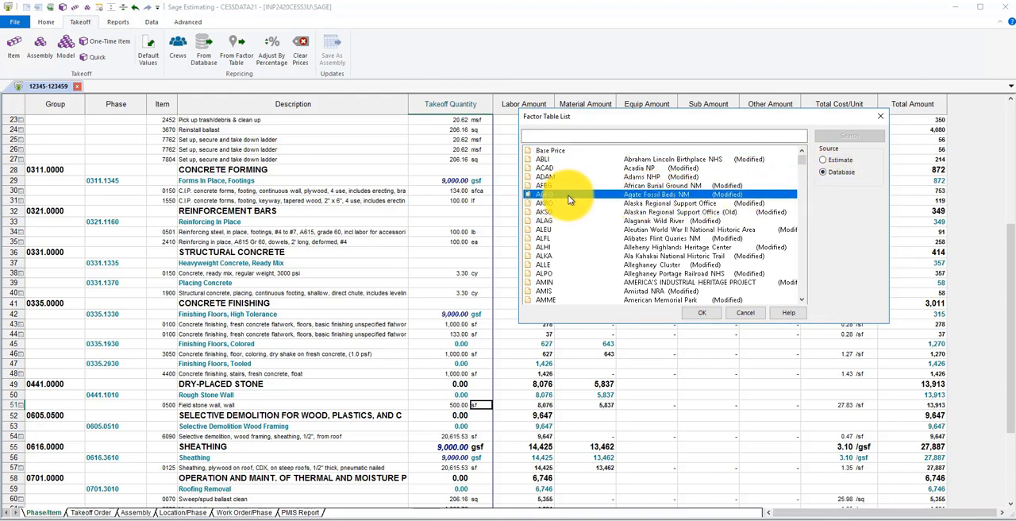
click(710, 315)
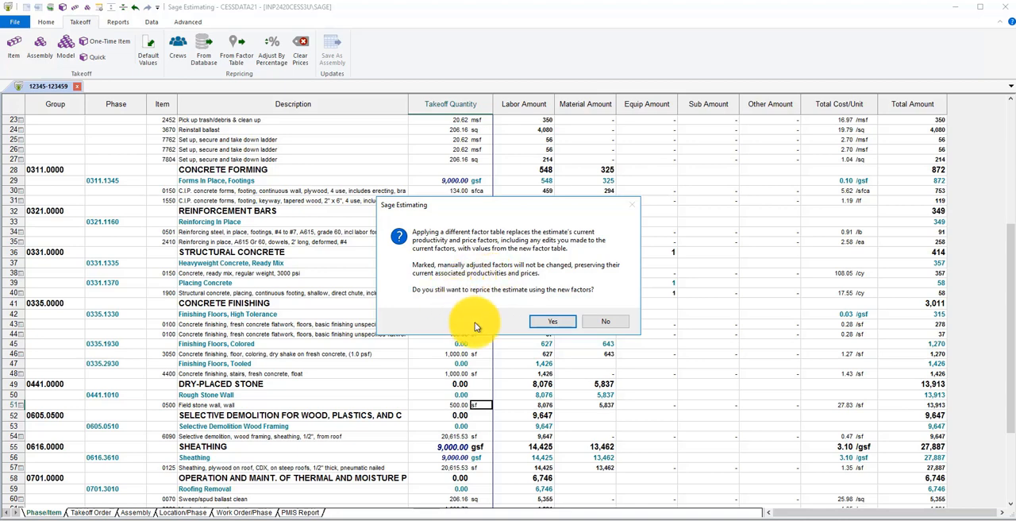
click(555, 326)
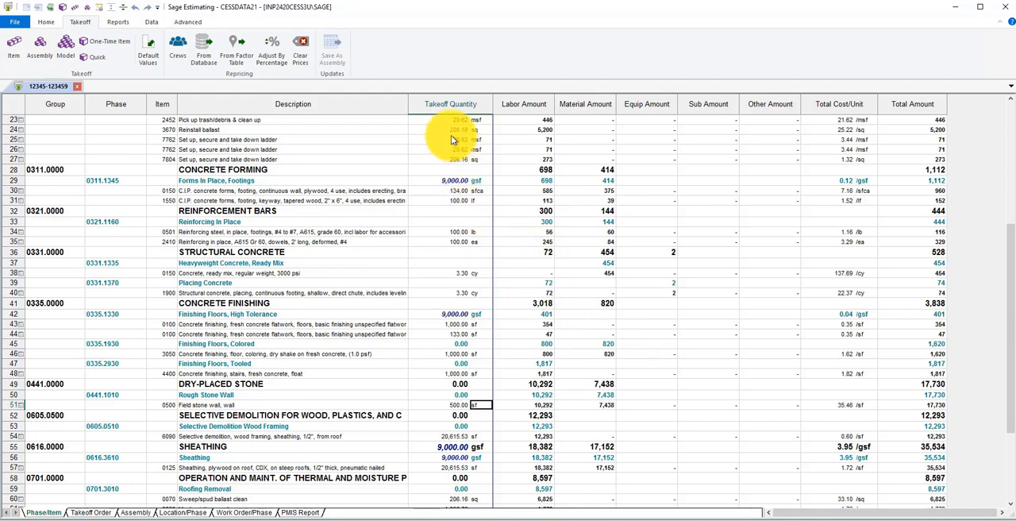
Enter percentage price adjustments of 10 for Labor and -5 for Material and cancel the reprice
click(269, 55)
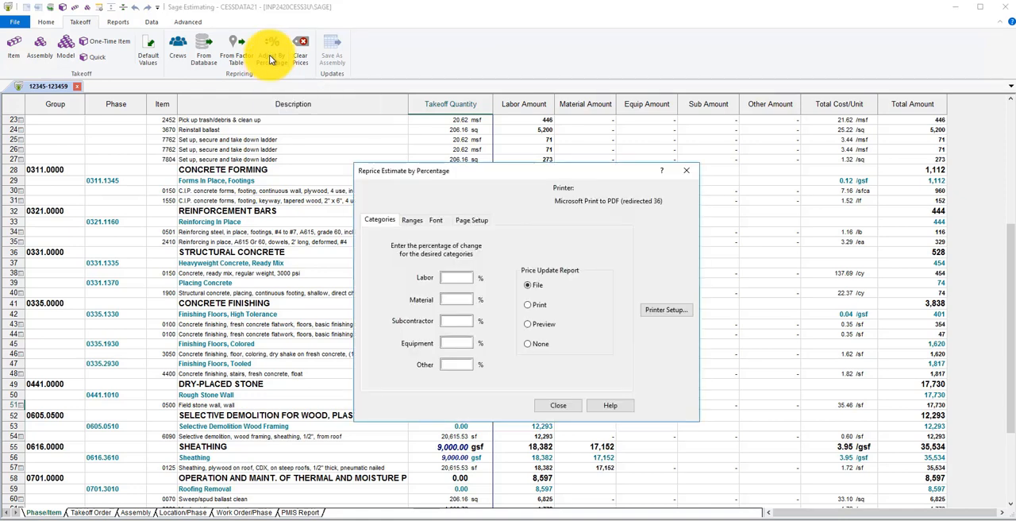
drag(465, 170, 465, 151)
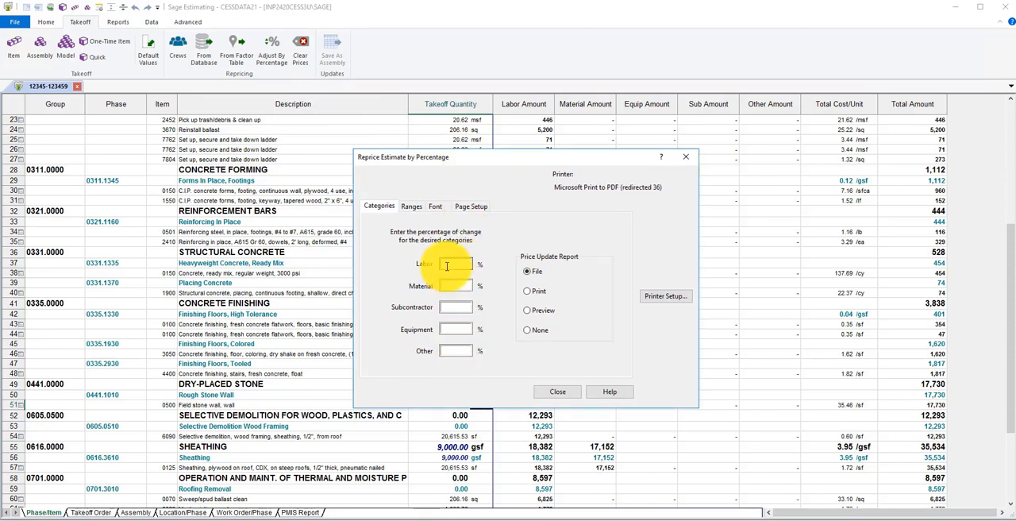
click(447, 266)
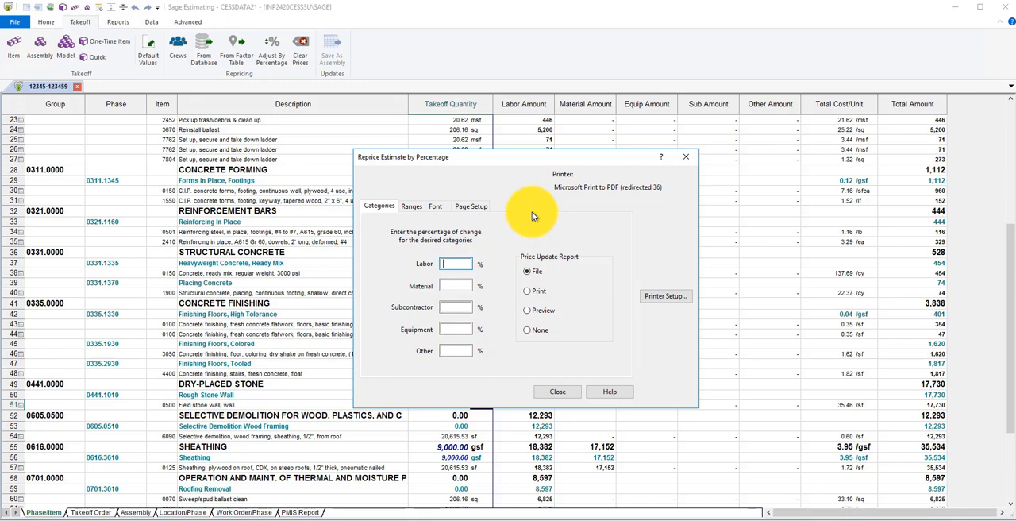
text(10)
click(462, 286)
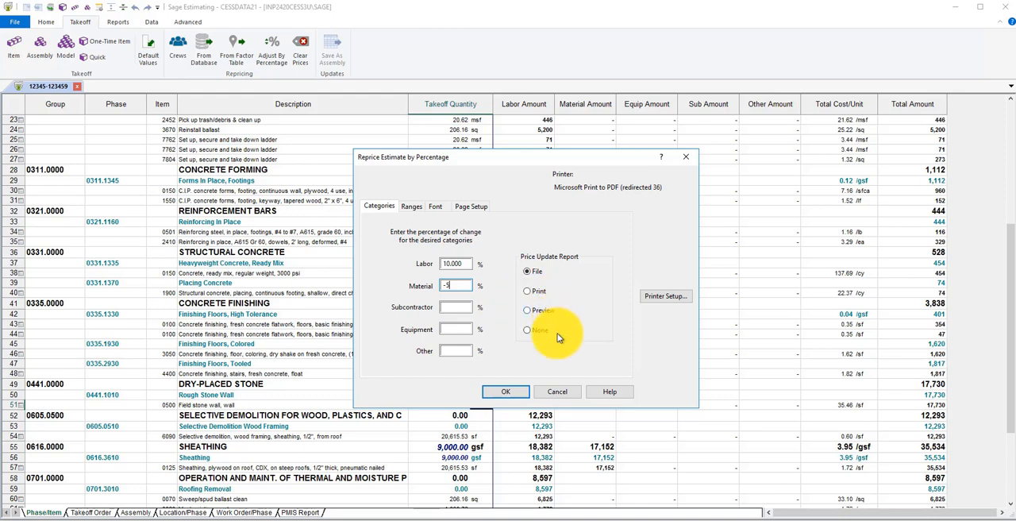
click(556, 390)
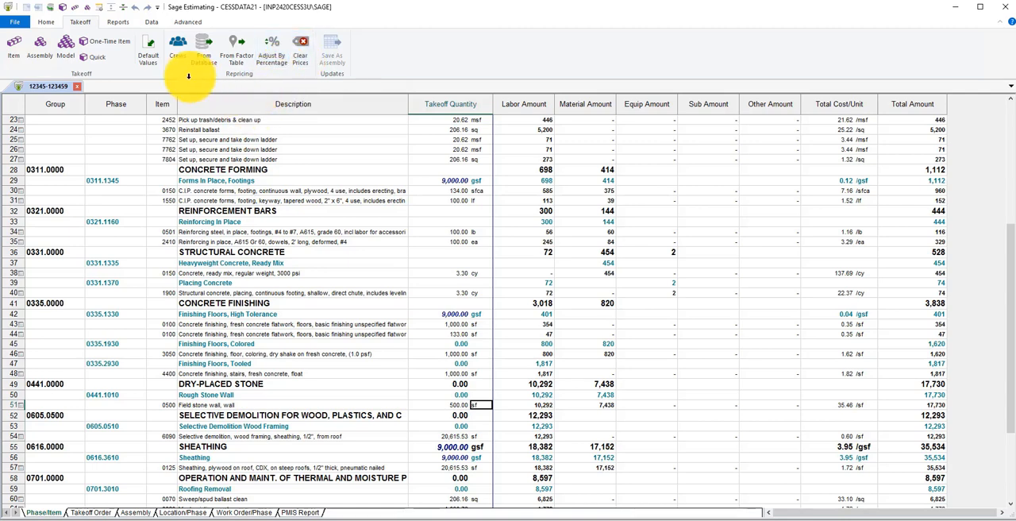
Start an item takeoff and add construction photograph items 0020 and 0100 from phase 0132.3350 Photographs under Construction Progress Documentation
click(14, 47)
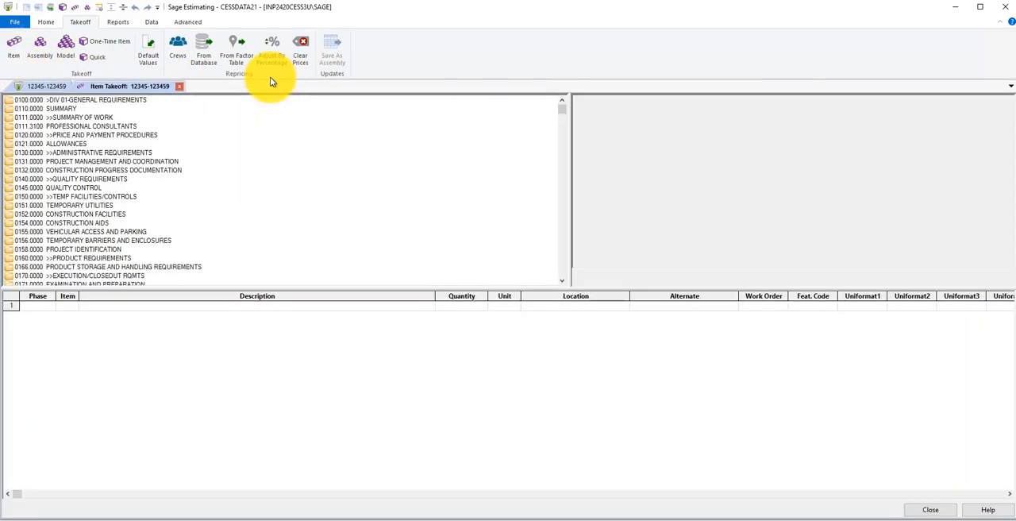
double_click(115, 171)
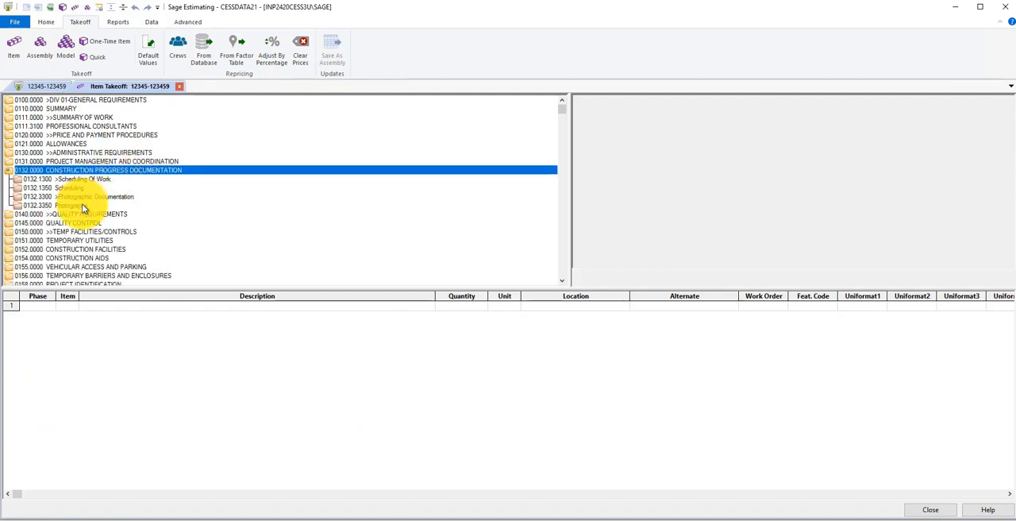
double_click(82, 204)
click(90, 218)
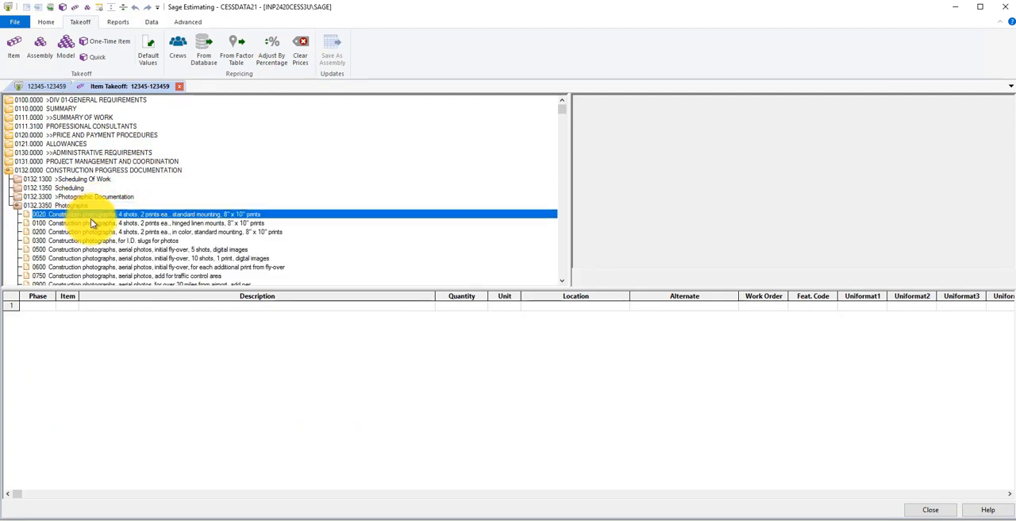
double_click(93, 215)
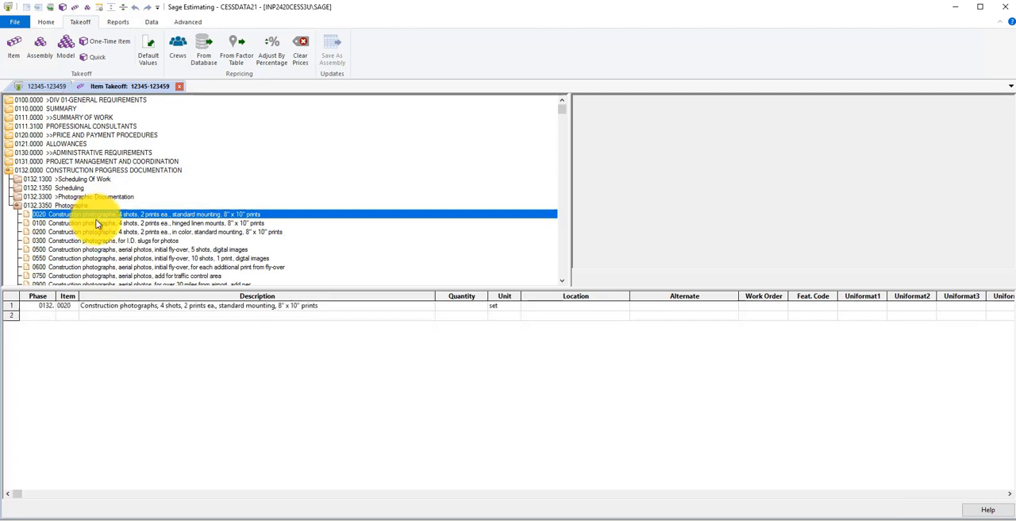
double_click(97, 224)
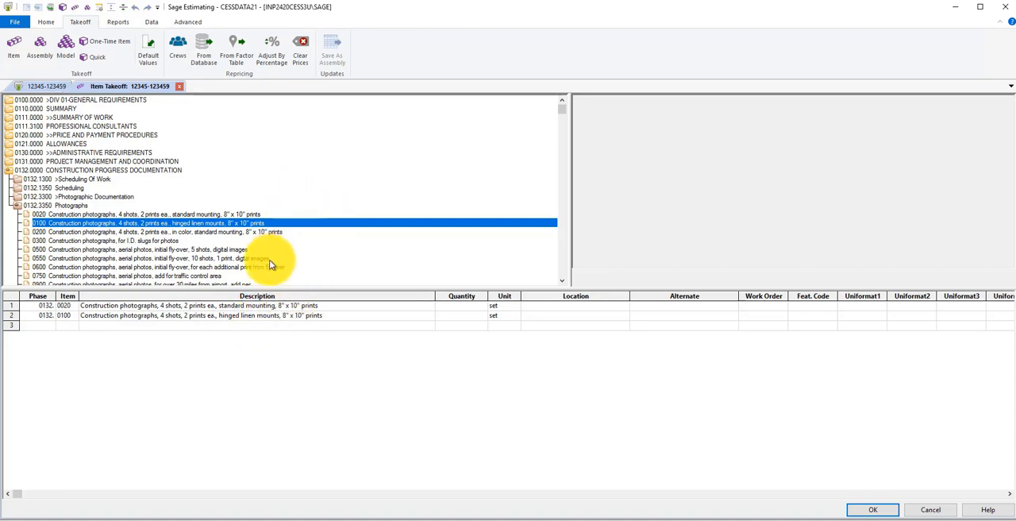
Discard the two construction photograph items from the takeoff list and close the item takeoff
click(254, 305)
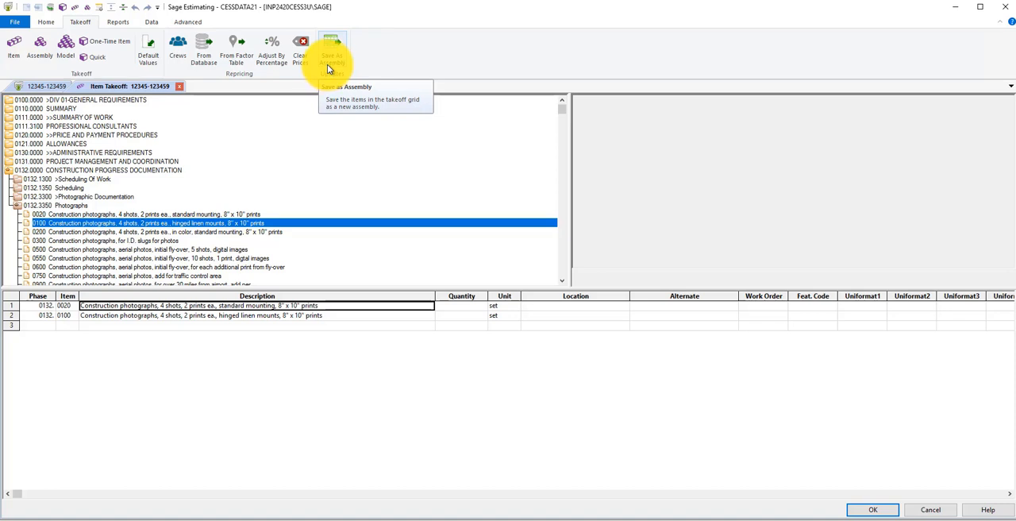
click(931, 510)
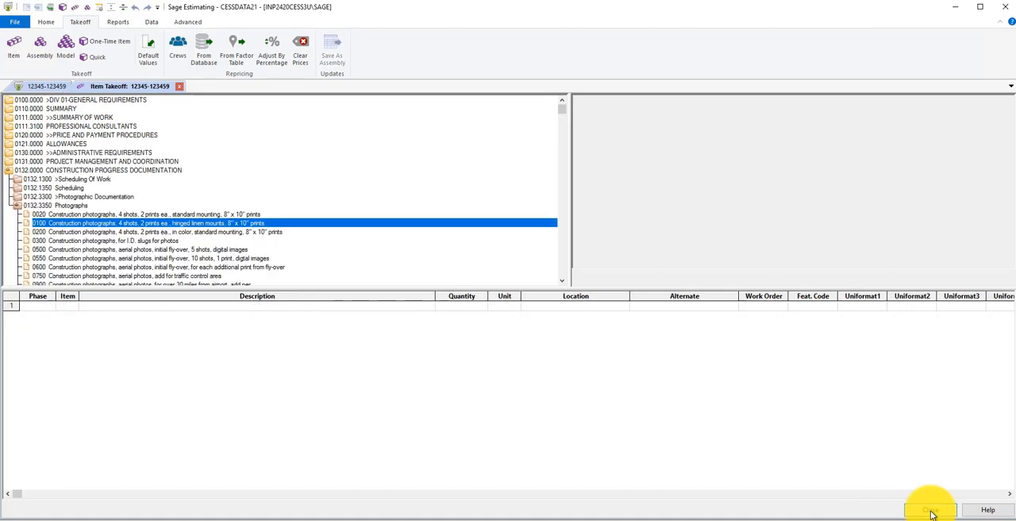
click(931, 511)
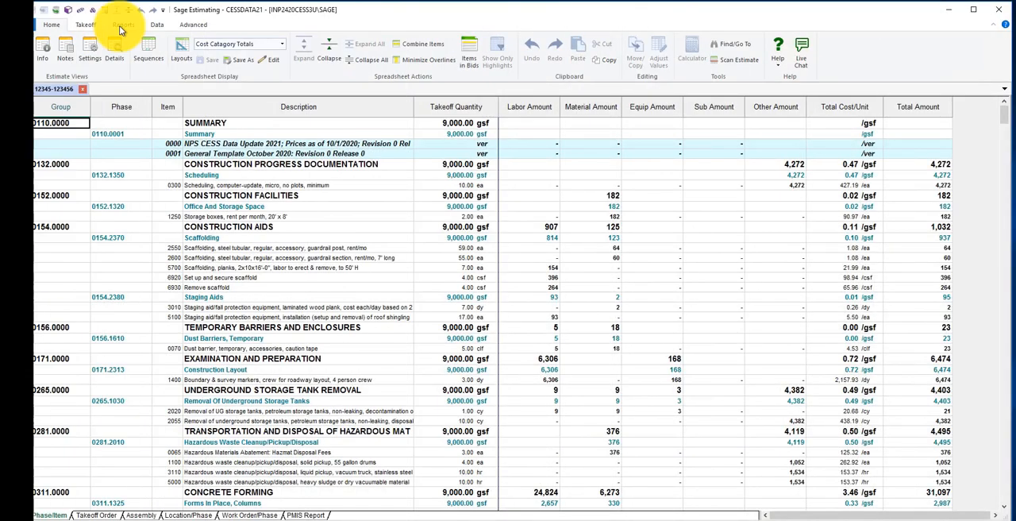
Open the Spreadsheet Report options, prefill them from the spreadsheet and enable Combine items
click(121, 24)
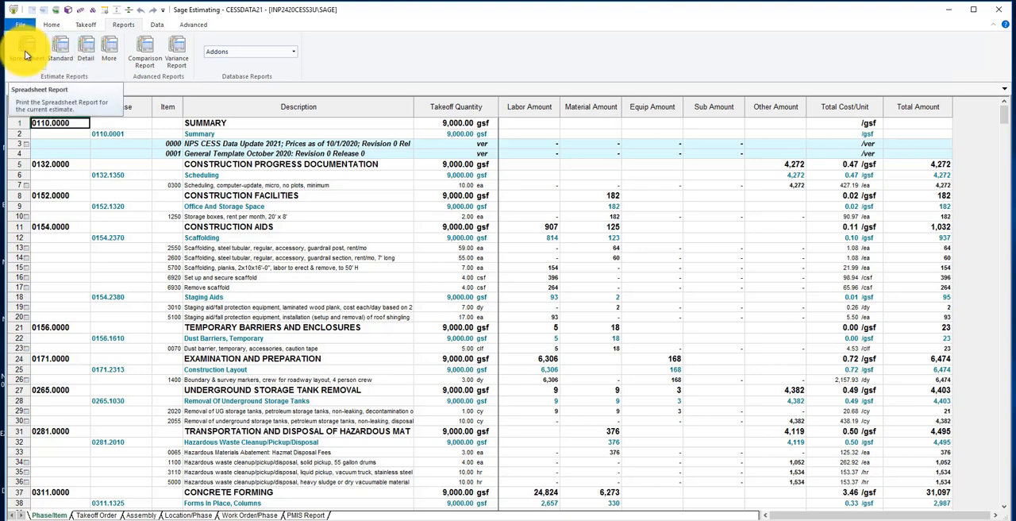
click(26, 53)
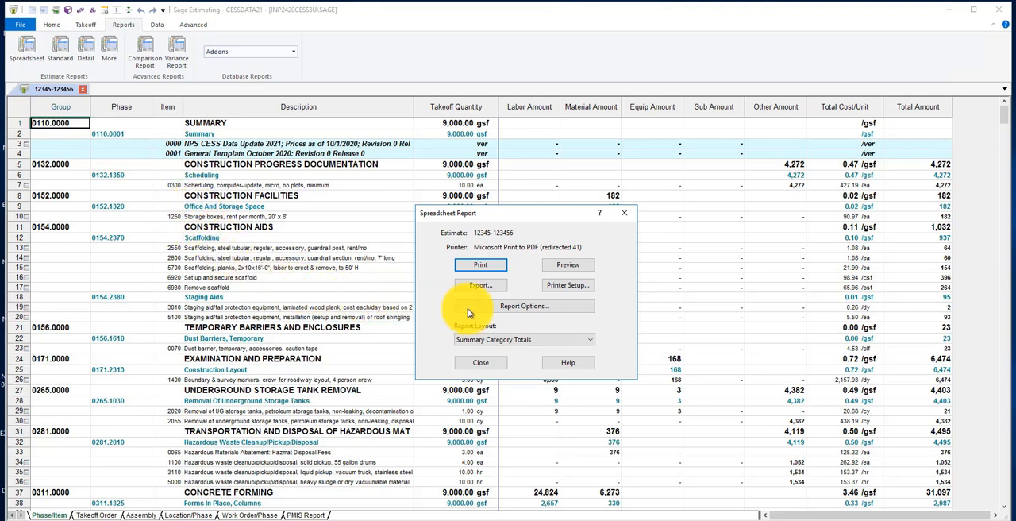
click(523, 308)
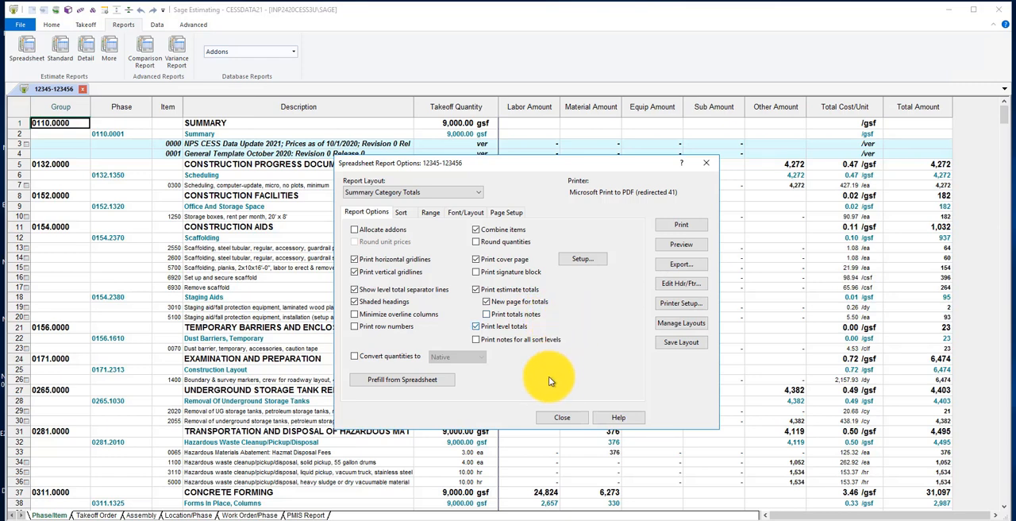
click(390, 381)
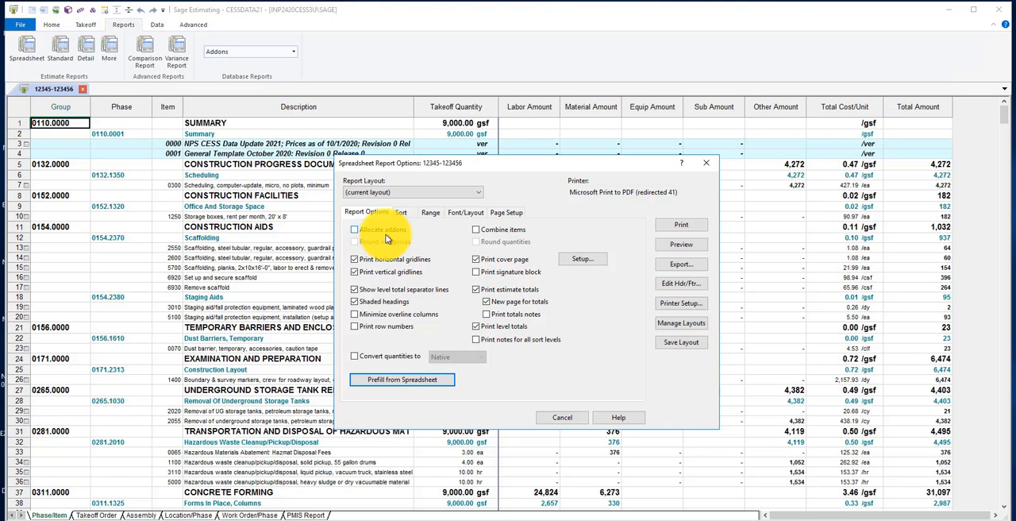
click(476, 232)
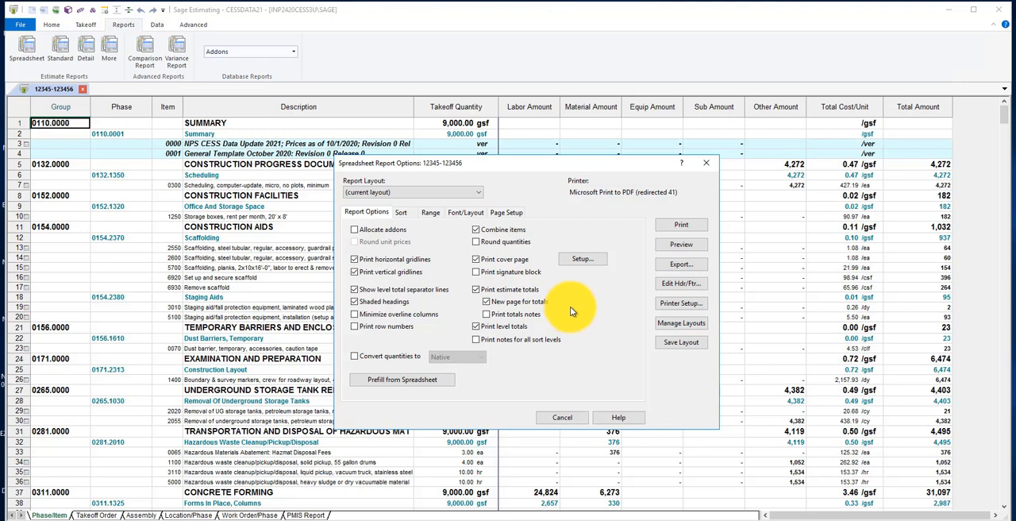
In the report's sort settings, stop using summary levels from the spreadsheet and set the summary level to Detail
click(405, 213)
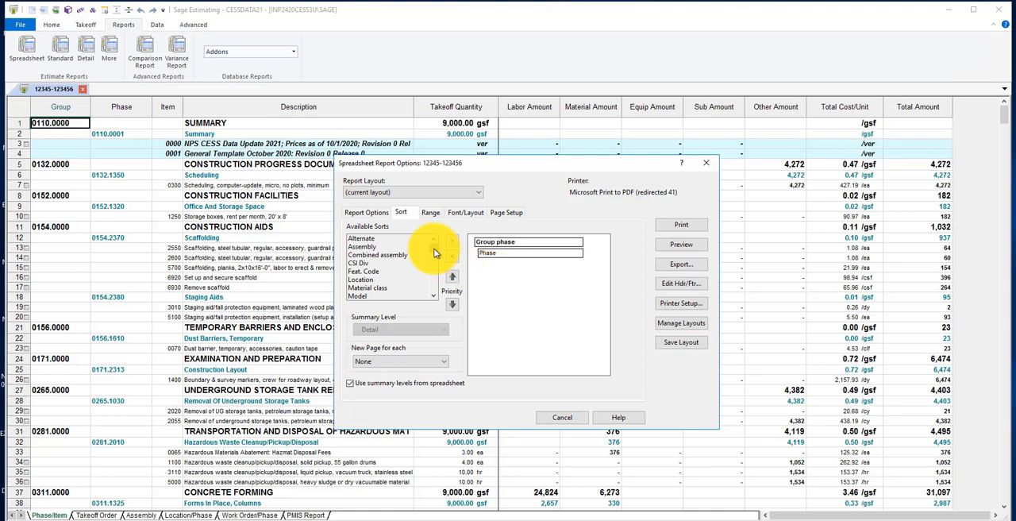
mouse_move(435, 253)
mouse_down()
mouse_move(436, 266)
mouse_move(436, 243)
mouse_up()
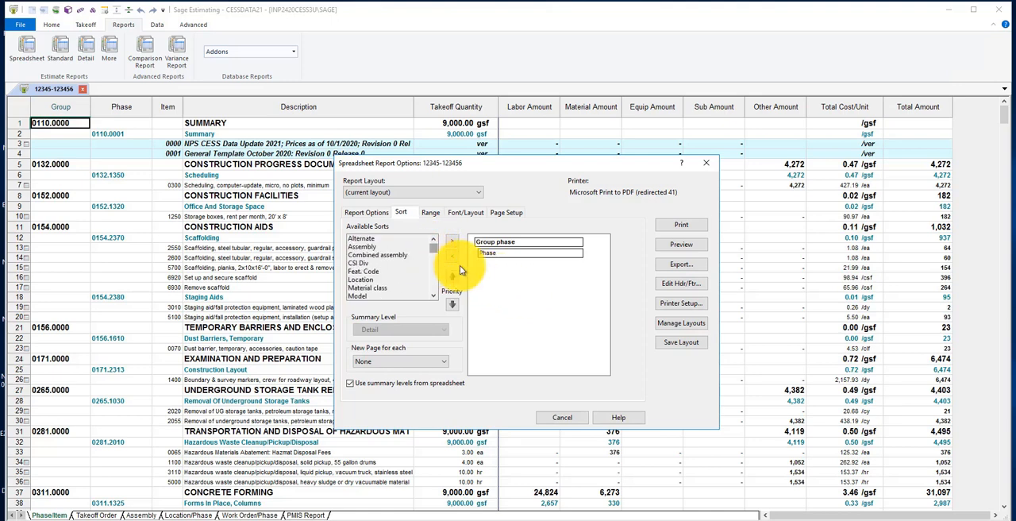
click(509, 270)
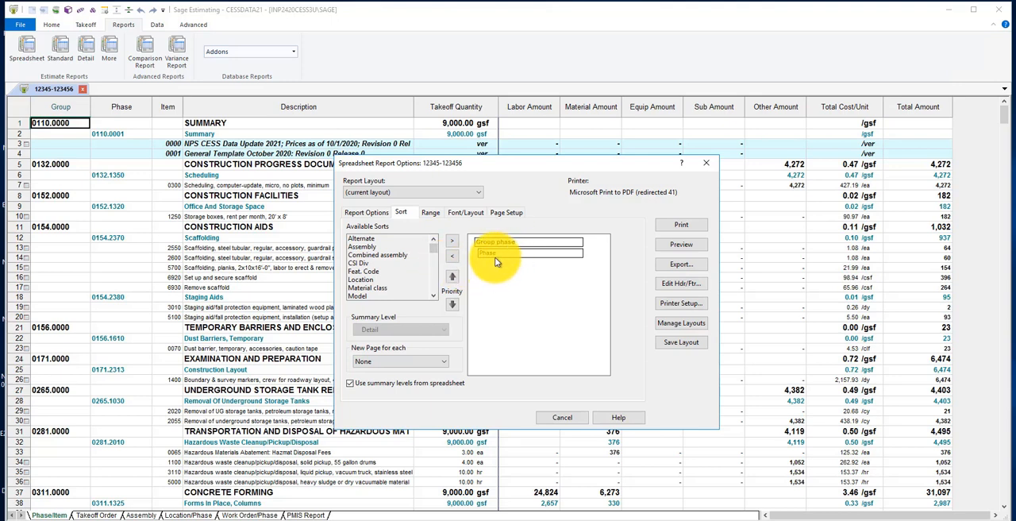
click(456, 255)
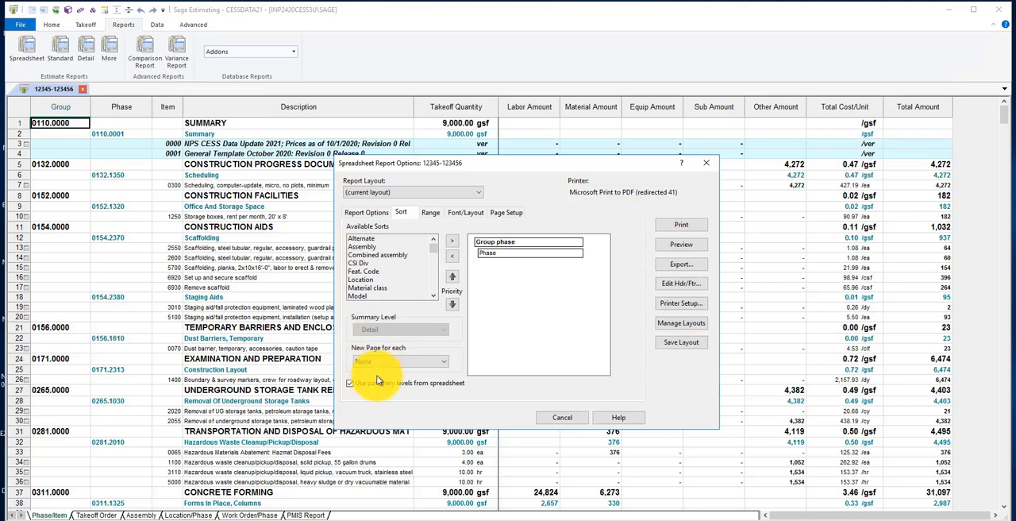
click(354, 384)
click(352, 384)
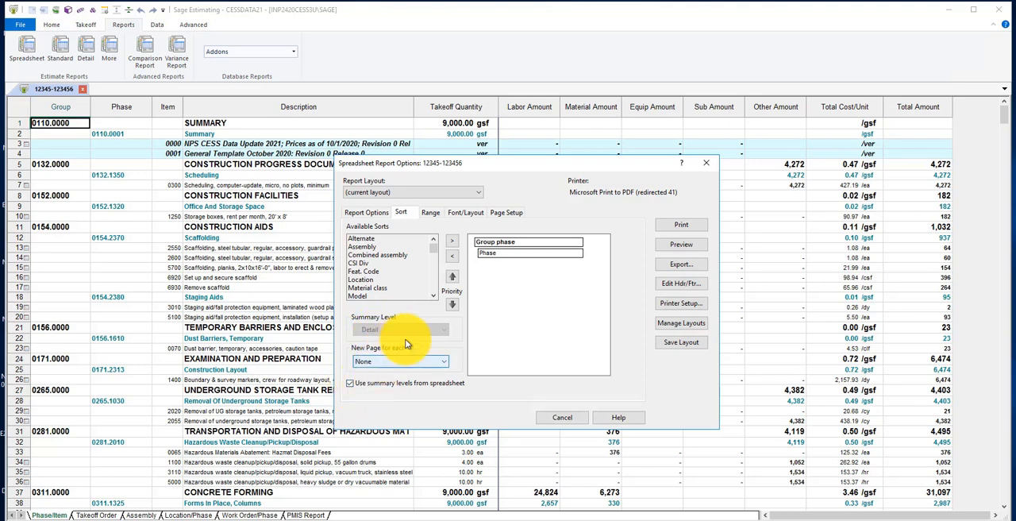
click(353, 383)
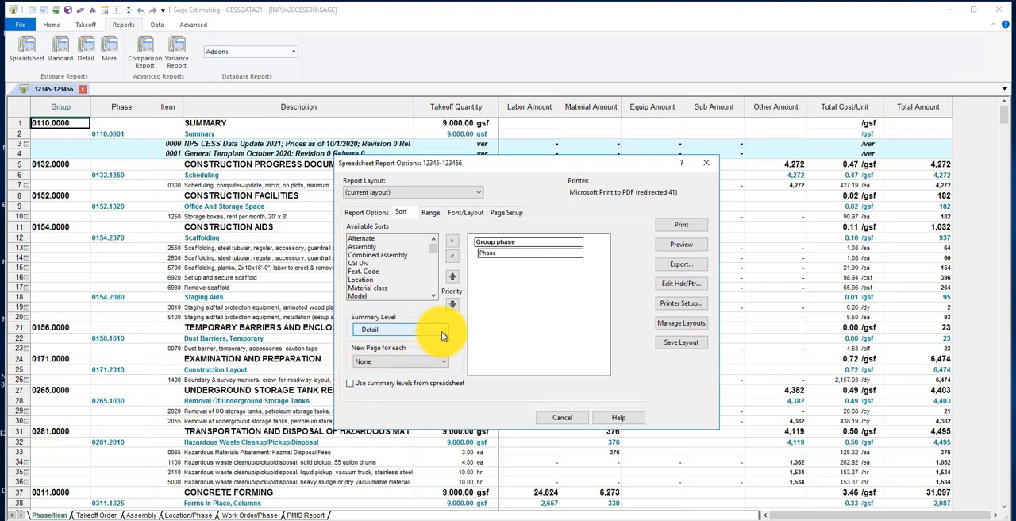
click(441, 331)
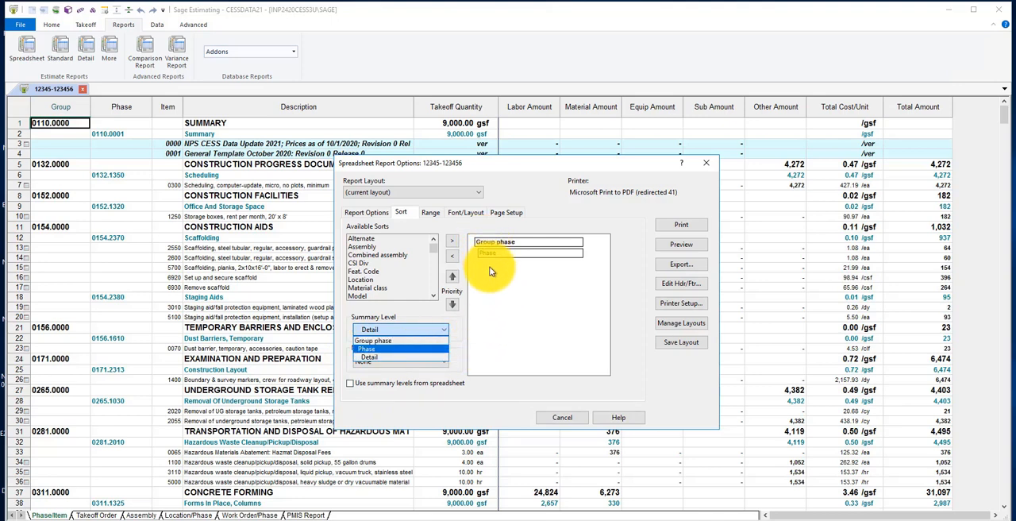
click(417, 358)
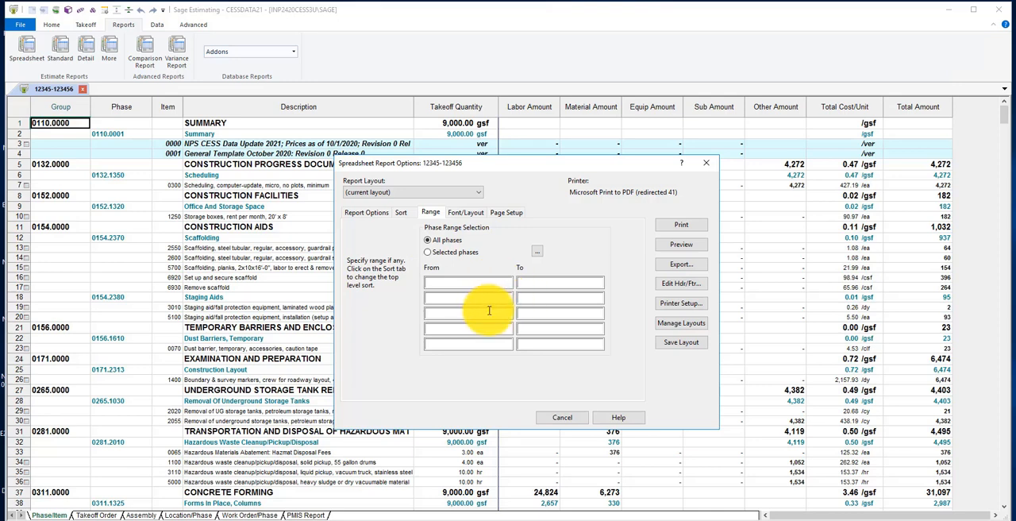
Review the report's phase range selection, font and layout settings, and page setup
click(489, 312)
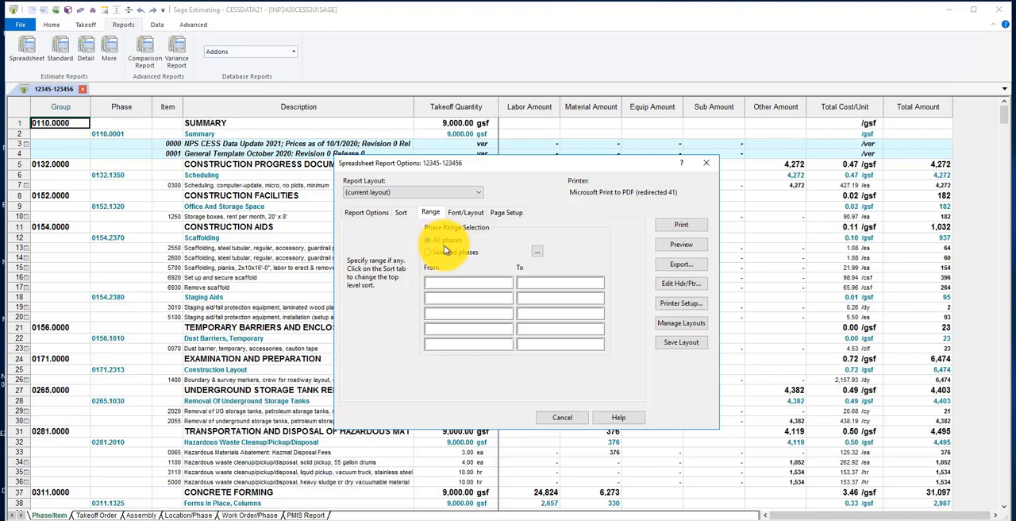
click(466, 283)
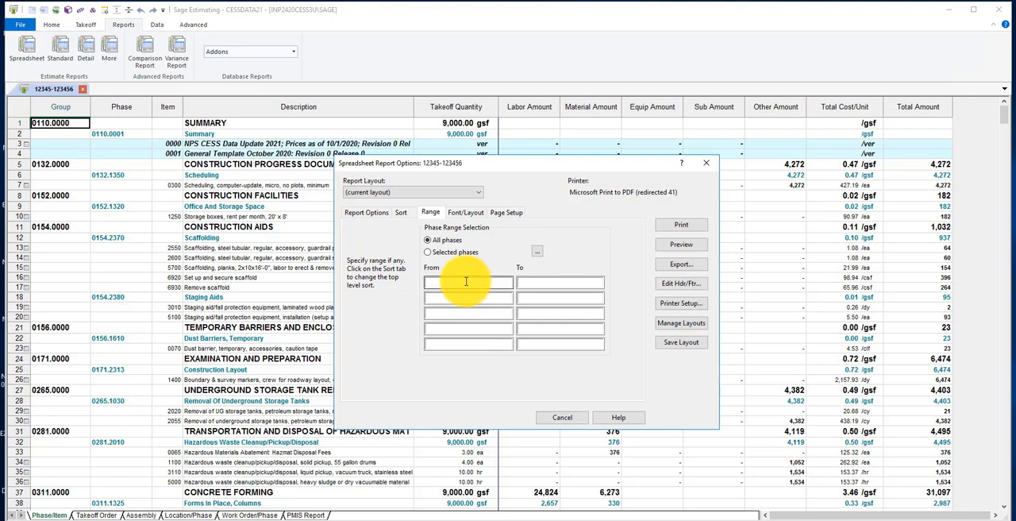
click(463, 212)
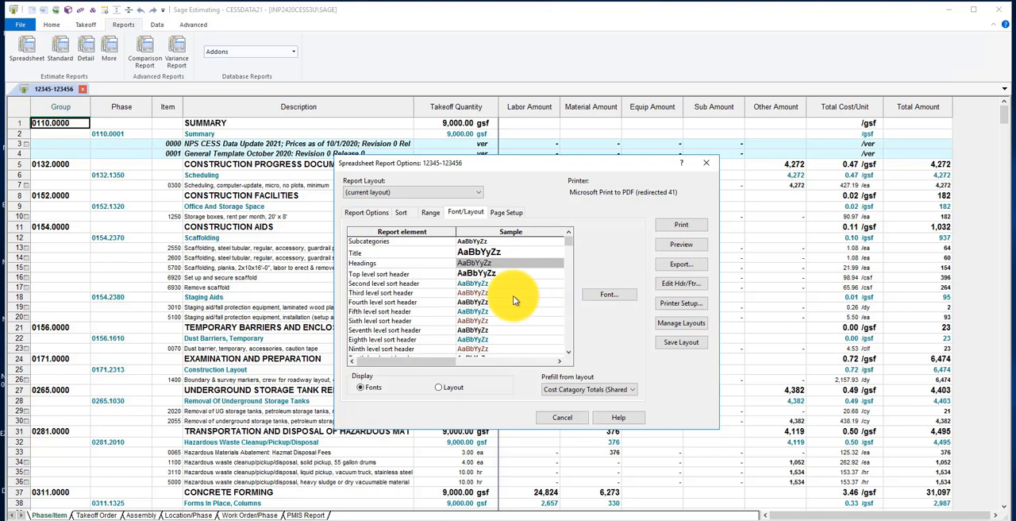
click(510, 212)
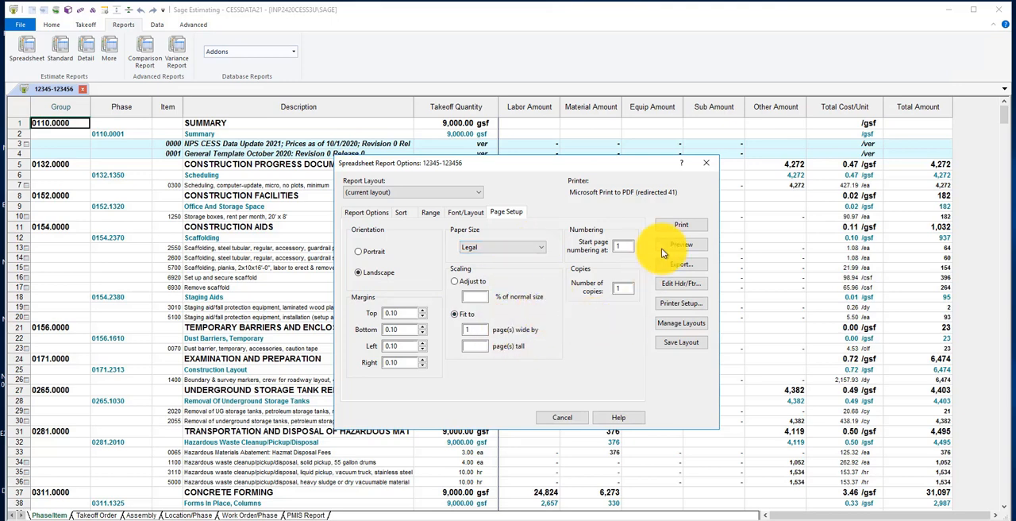
Preview the detail-level spreadsheet report through page 3 and close the preview
click(686, 246)
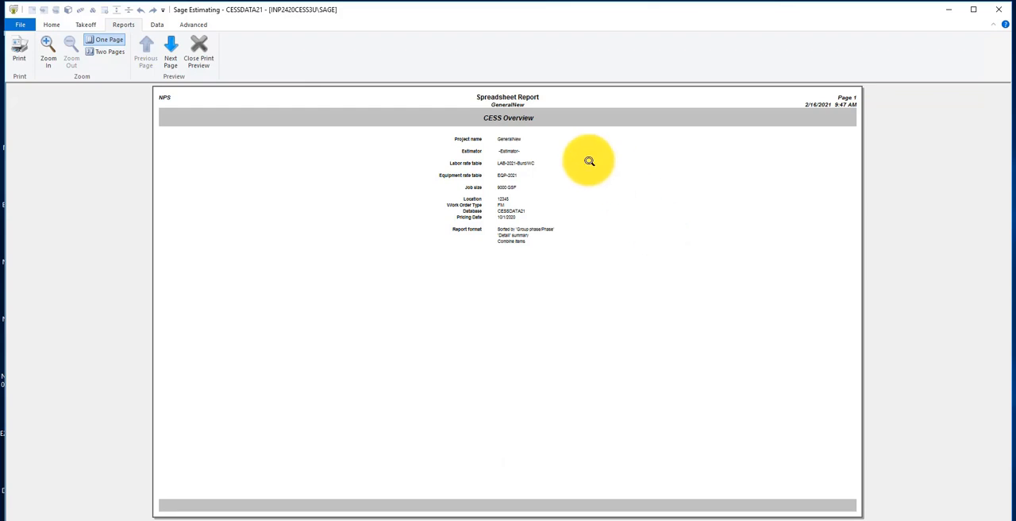
click(167, 61)
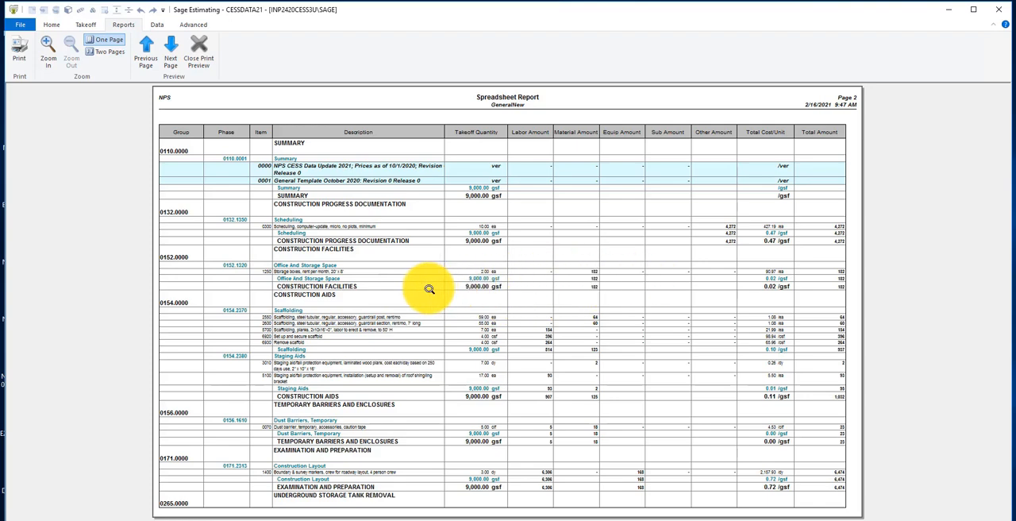
click(170, 60)
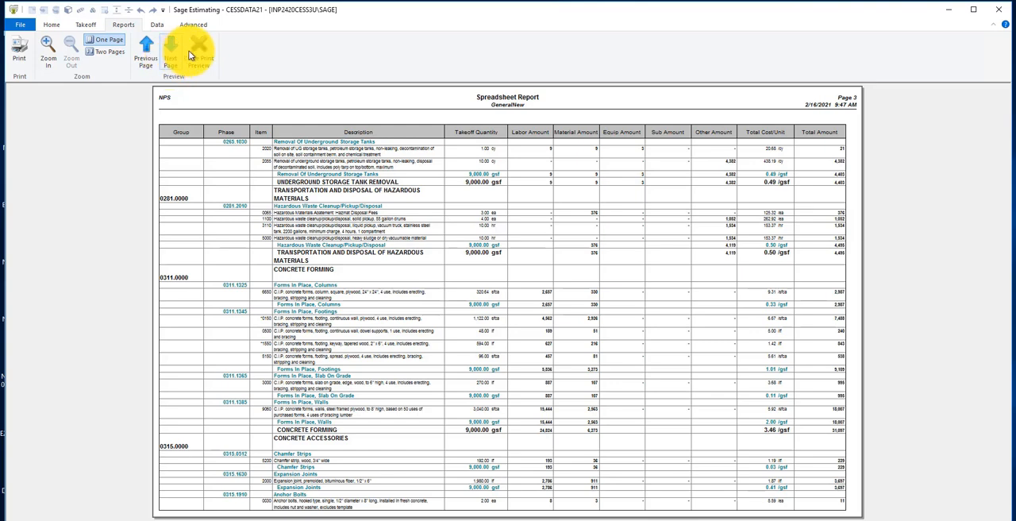
click(194, 55)
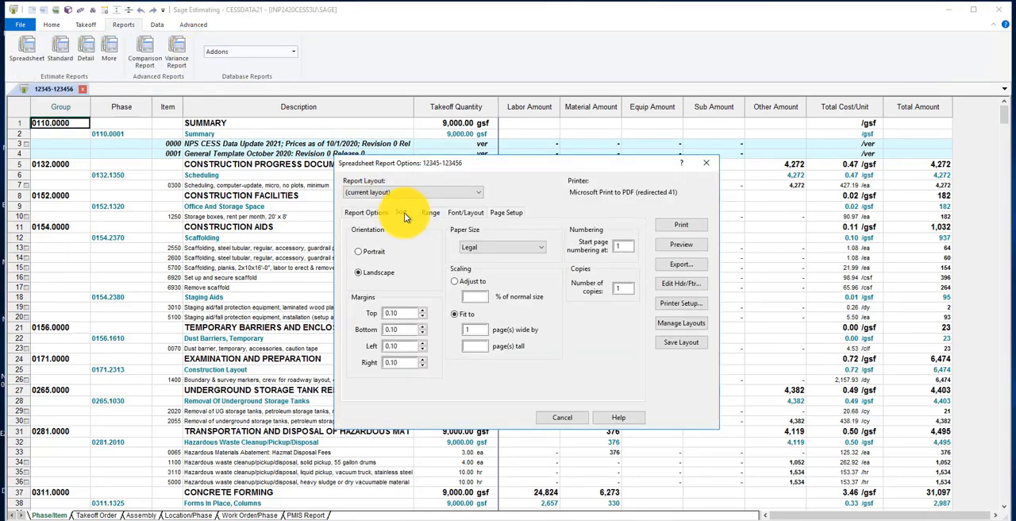
Set the report's summary level to Phase, with summary levels from the spreadsheet turned off
click(403, 213)
click(351, 384)
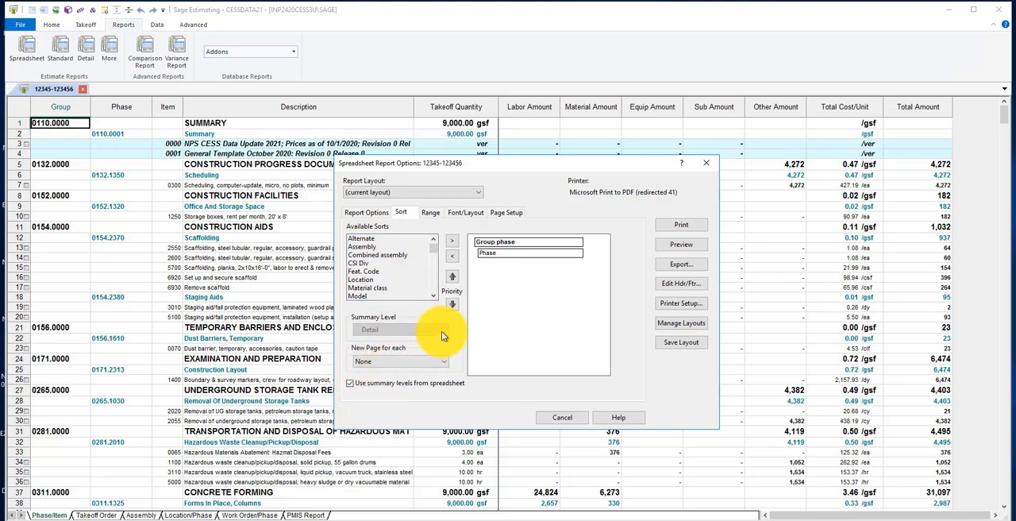
click(354, 383)
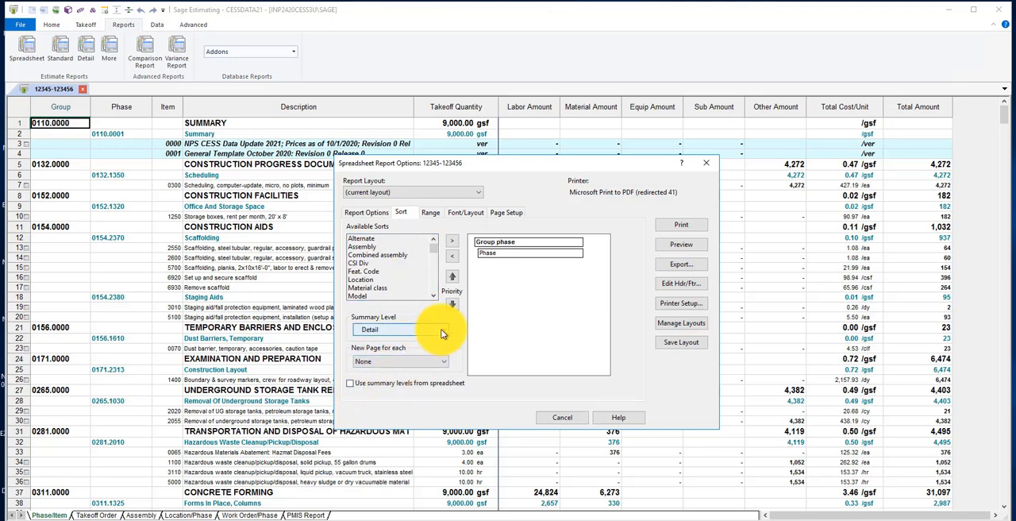
click(431, 329)
click(410, 349)
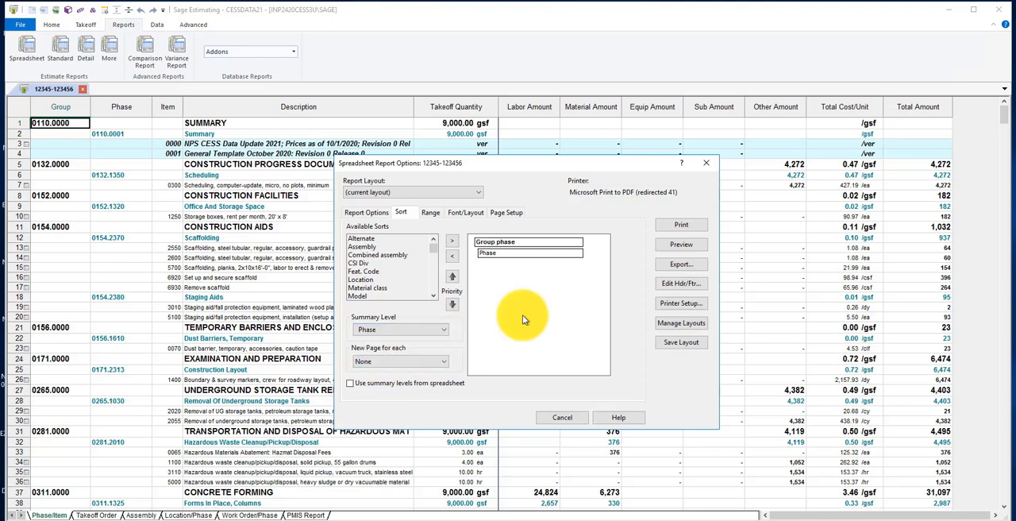
Preview the phase-level spreadsheet report through page 2 and close the preview
key(Return)
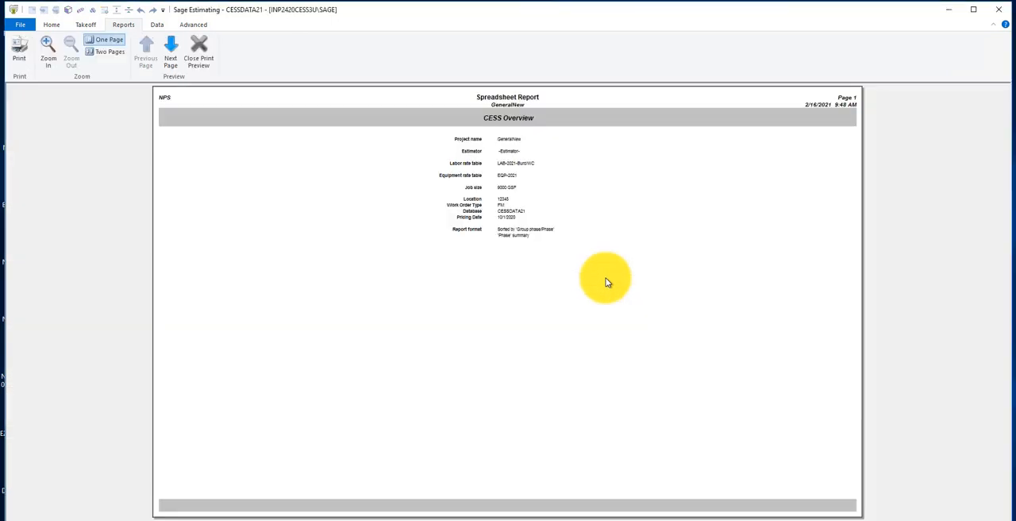
click(172, 57)
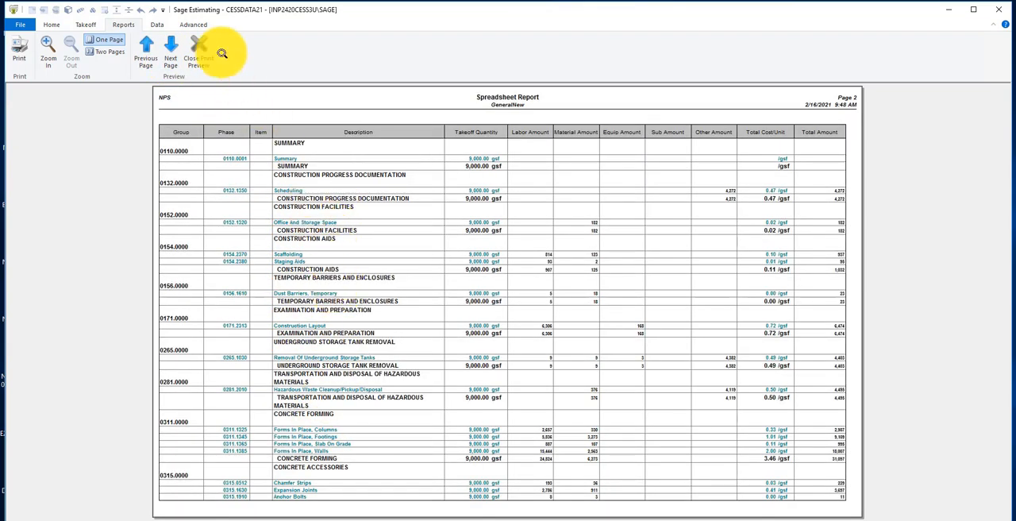
click(199, 52)
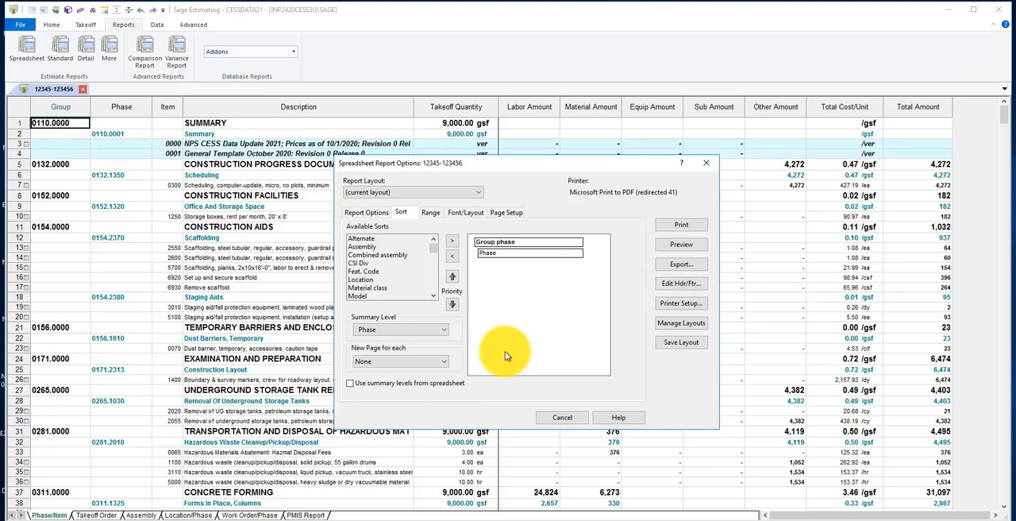
Save the current report settings as the personal layout Summary Category Totals, overwriting the existing one, and close the report options
click(478, 191)
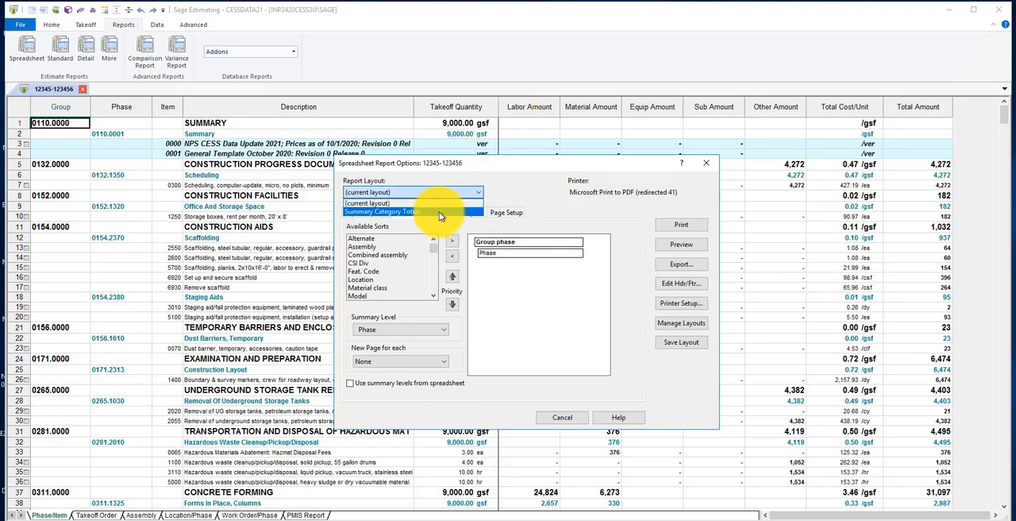
click(453, 203)
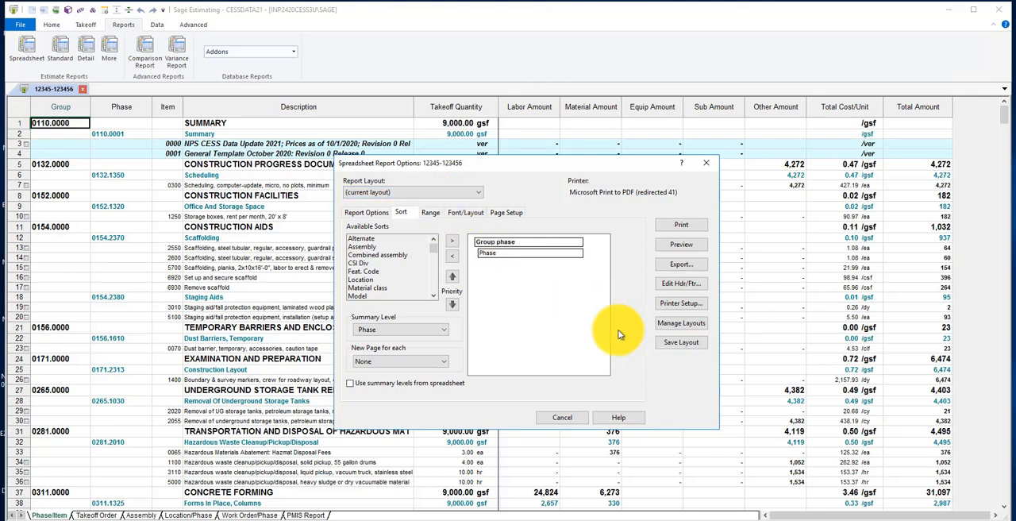
click(680, 344)
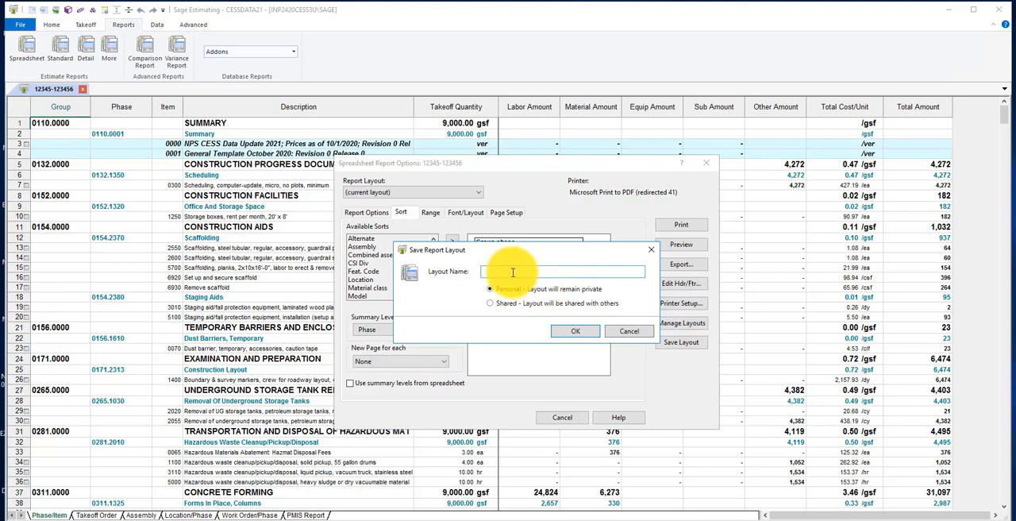
text(Summary Category Totals)
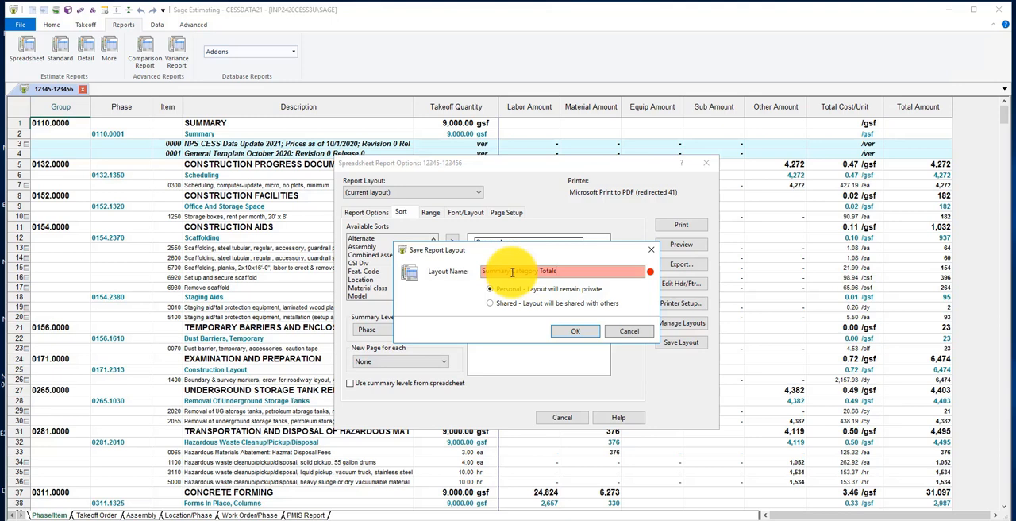
text(2)
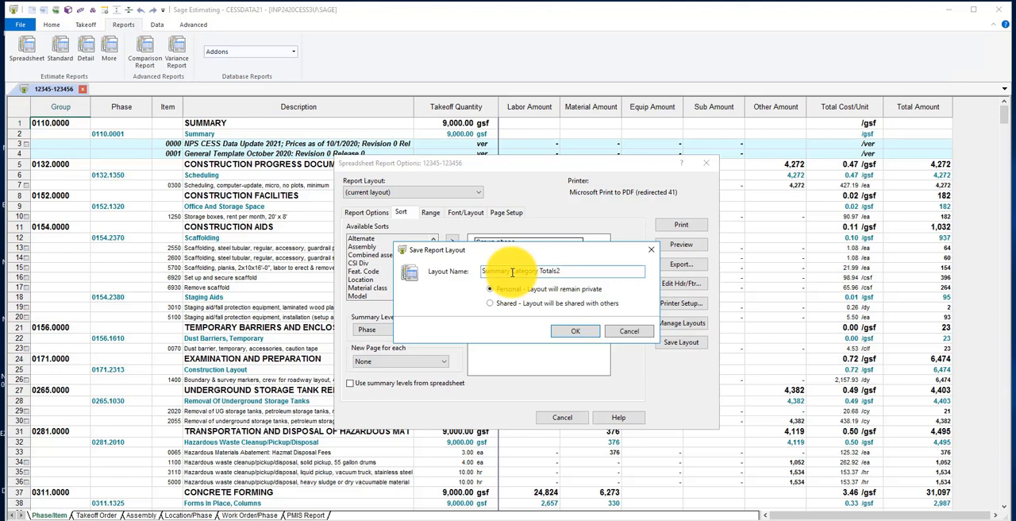
key(BackSpace)
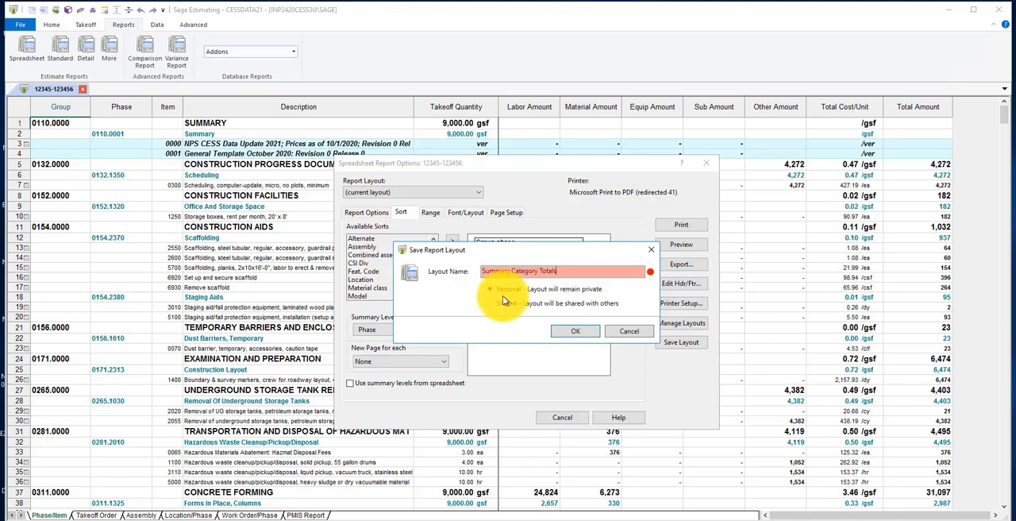
click(566, 332)
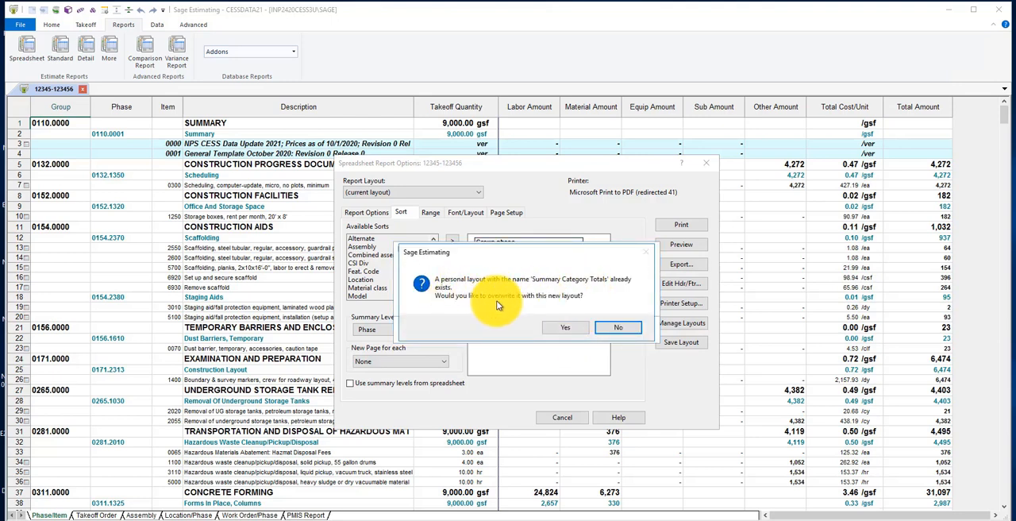
click(563, 327)
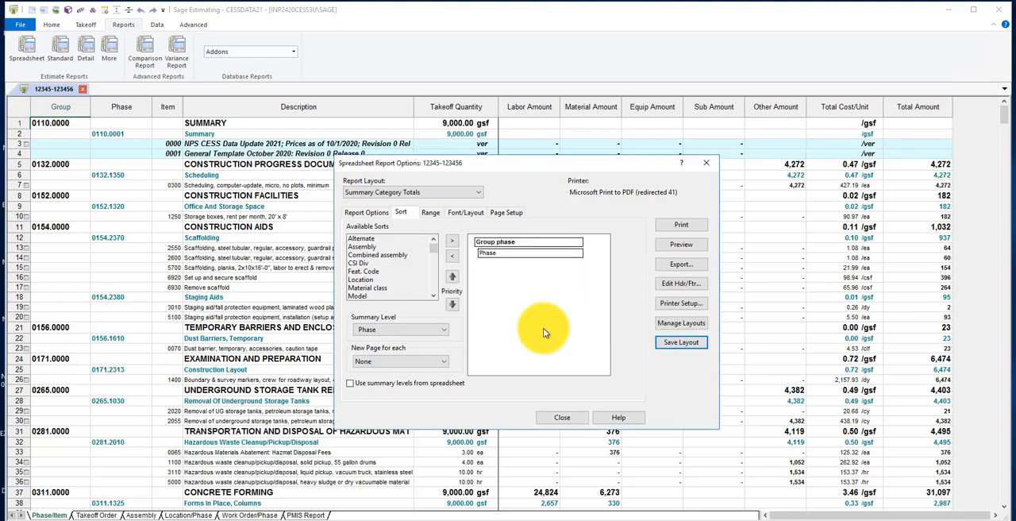
click(558, 418)
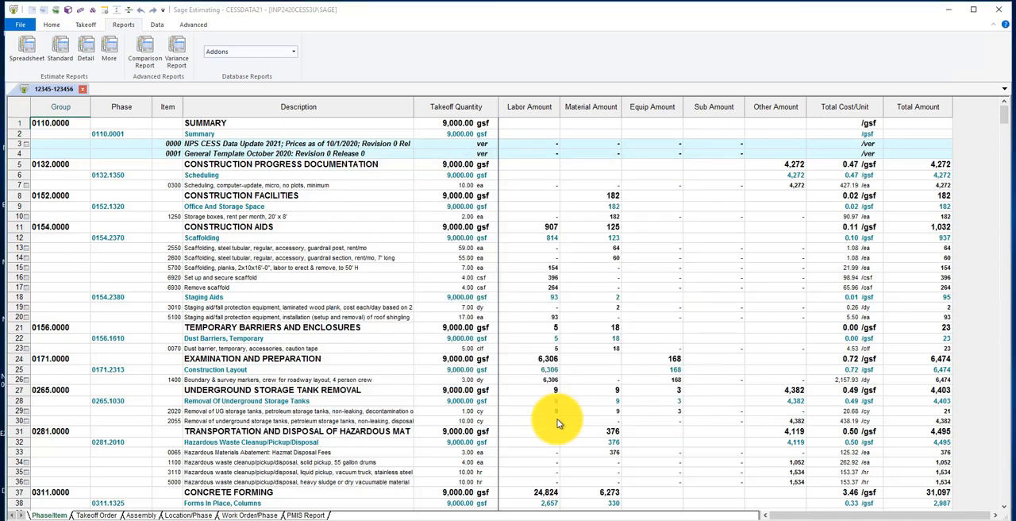
Switch to the PMIS Report view and choose the Summary Category Totals layout for its spreadsheet report
click(307, 515)
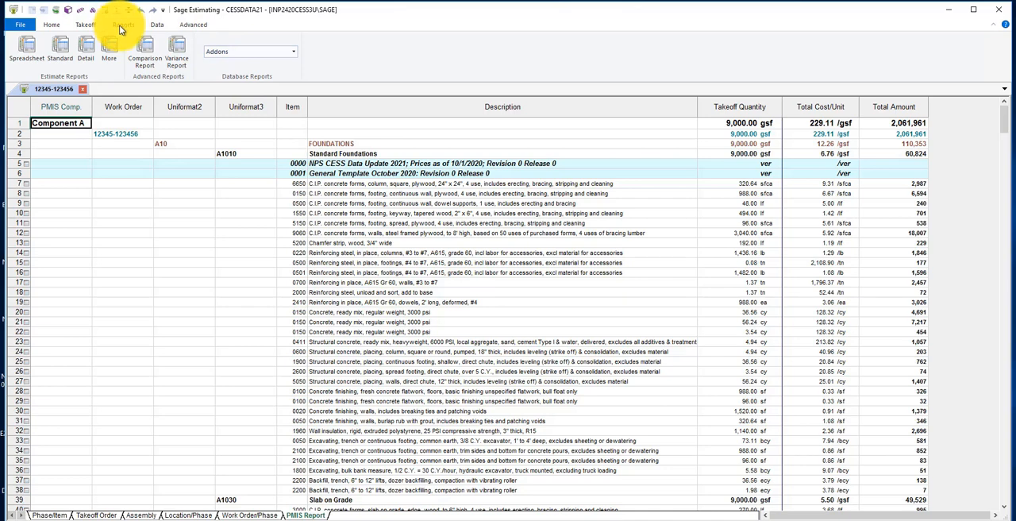
click(25, 61)
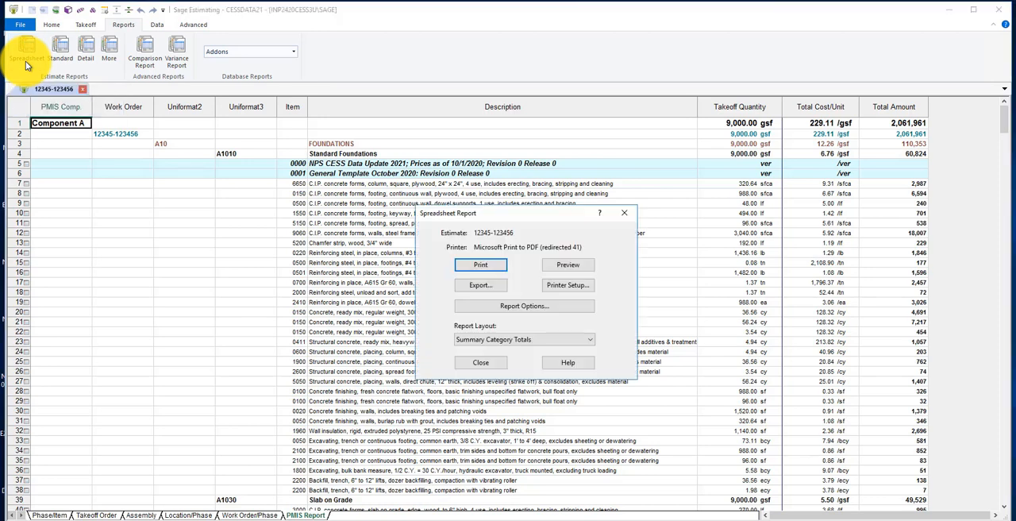
click(585, 339)
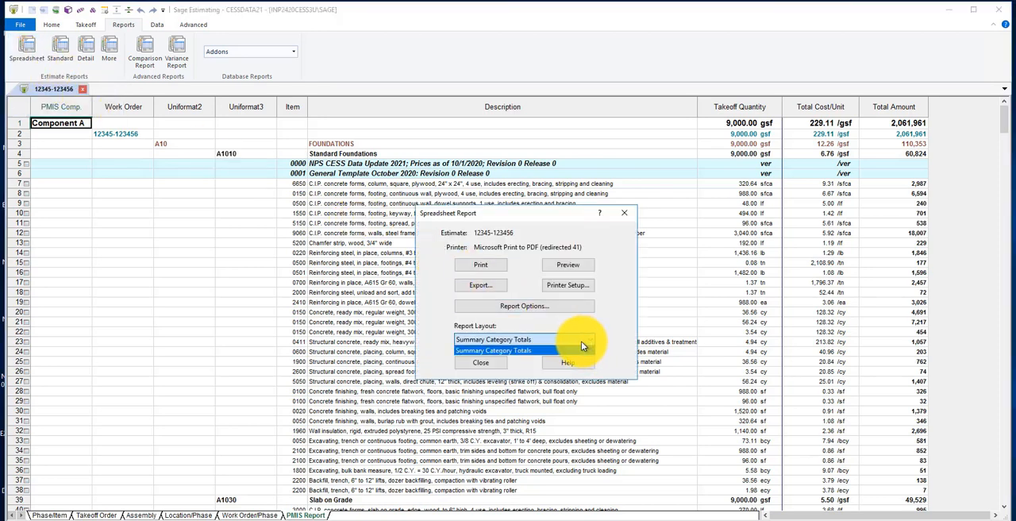
click(520, 350)
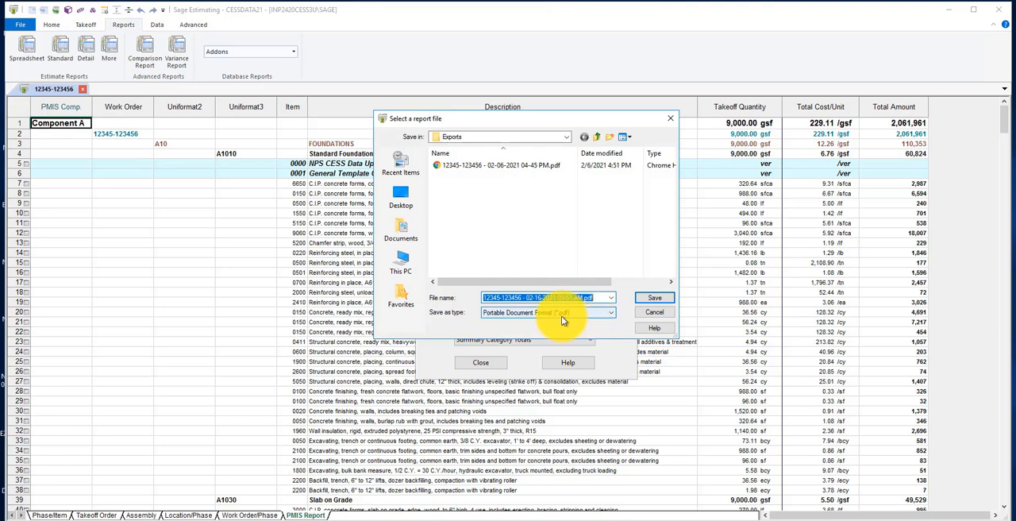
Export the spreadsheet report in Portable Document Format to the Exports folder under the suggested file name
click(608, 316)
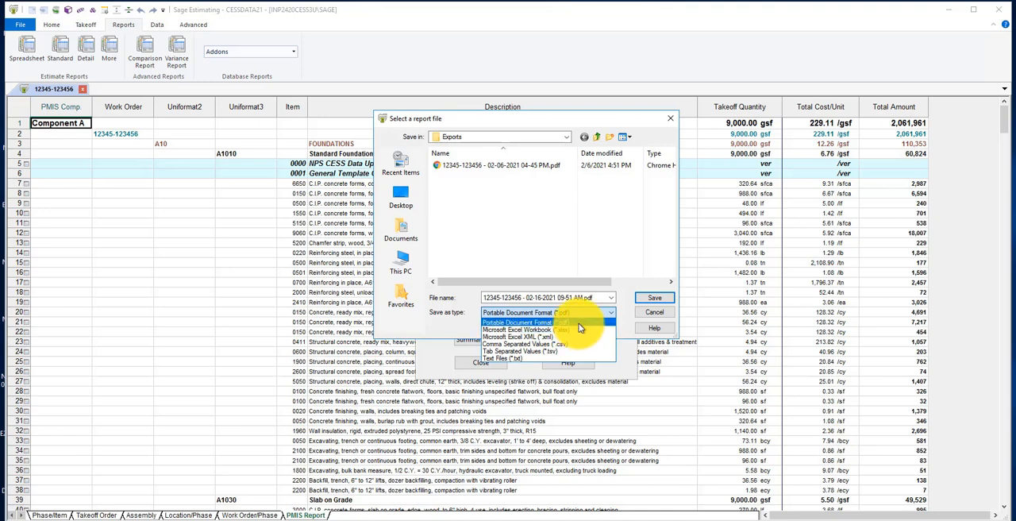
click(579, 323)
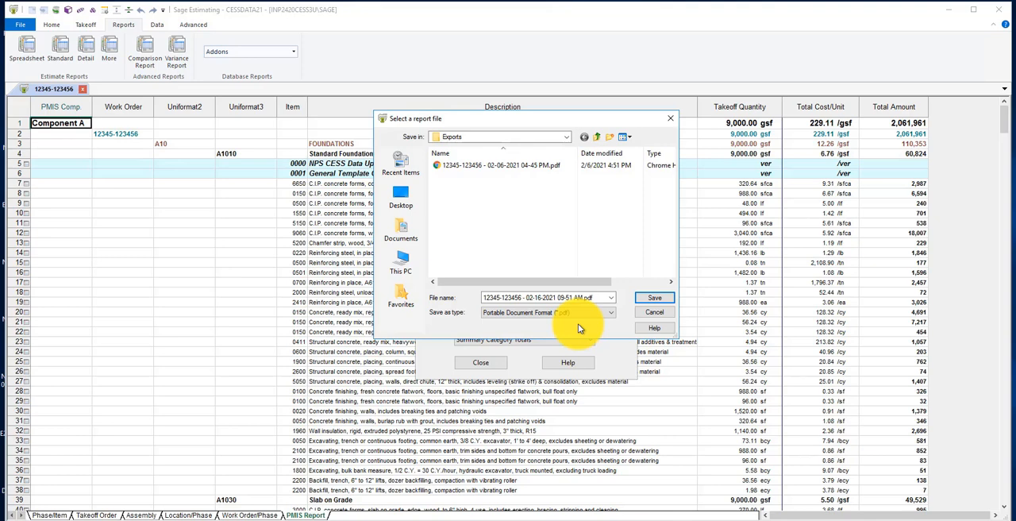
click(654, 298)
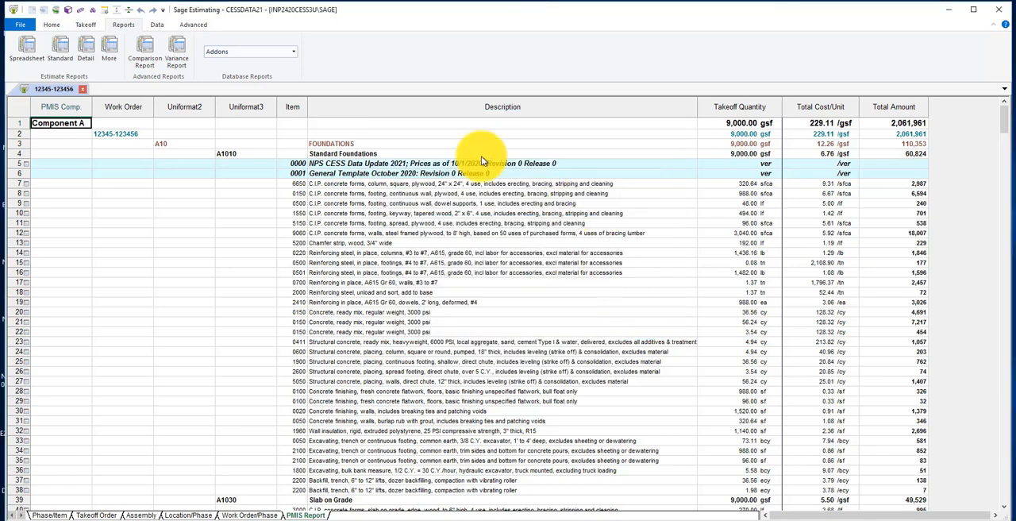
Copy the newly exported 09-51 AM PDF from the Exports folder, without exporting again, and close the spreadsheet report dialog
click(26, 53)
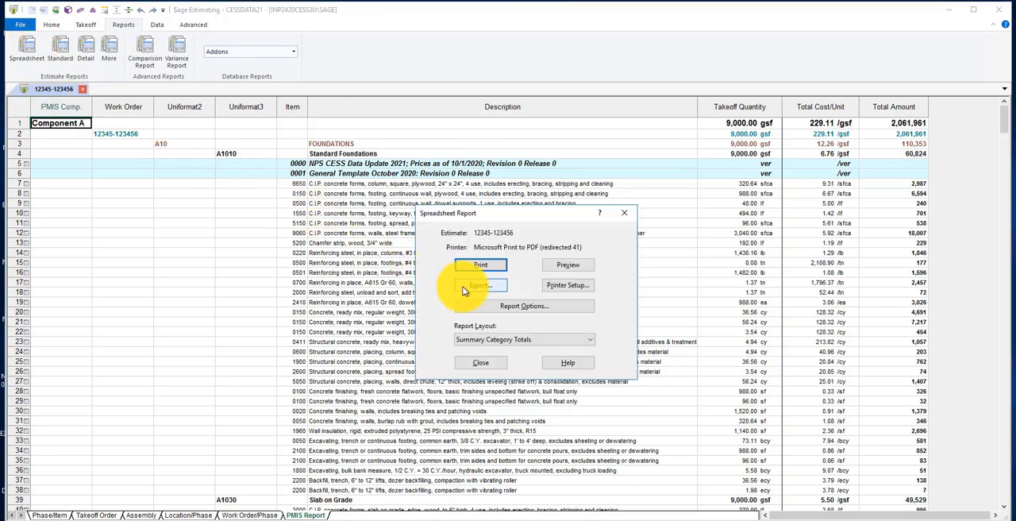
click(464, 290)
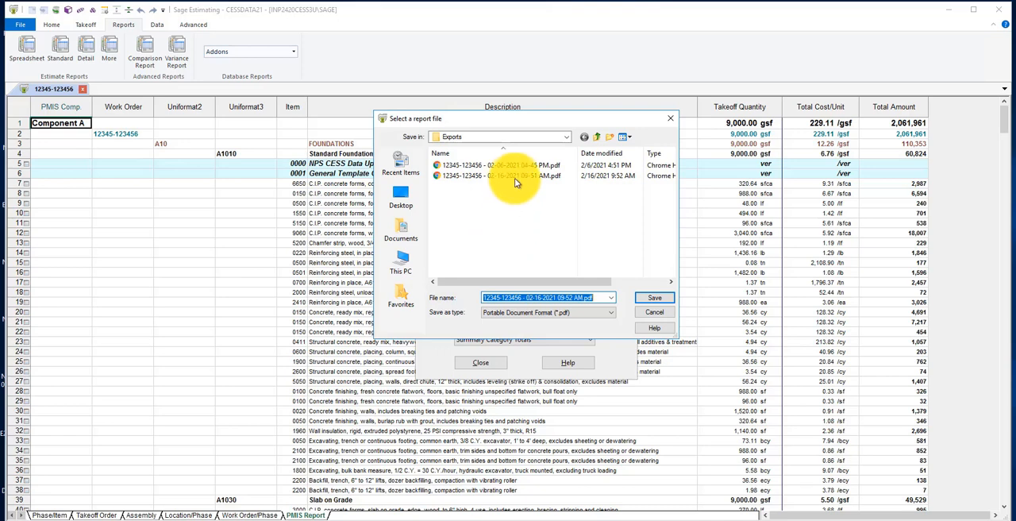
right_click(513, 176)
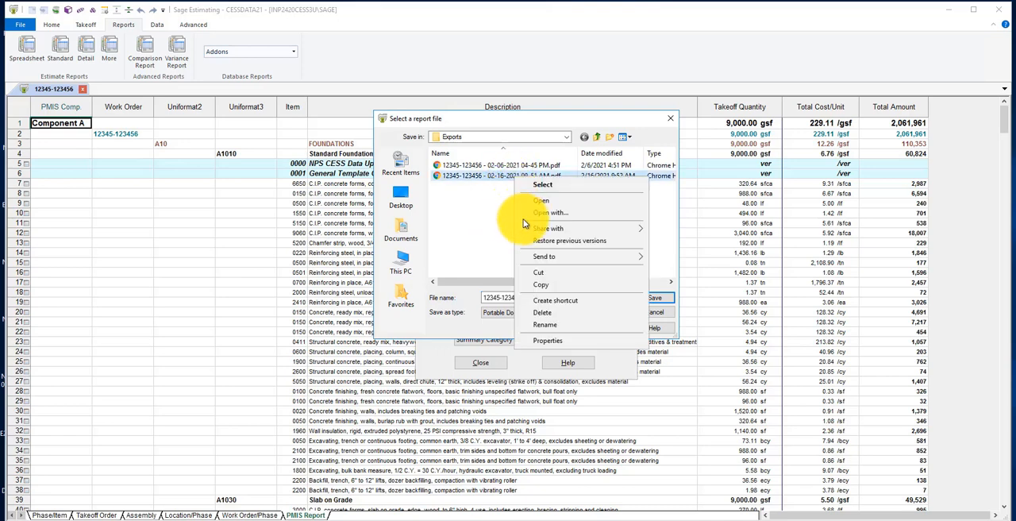
click(537, 285)
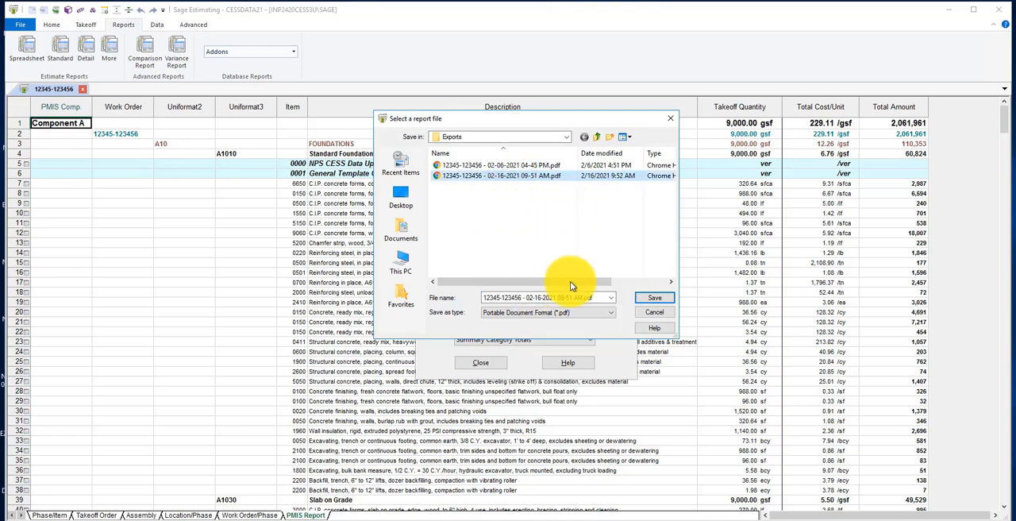
click(650, 313)
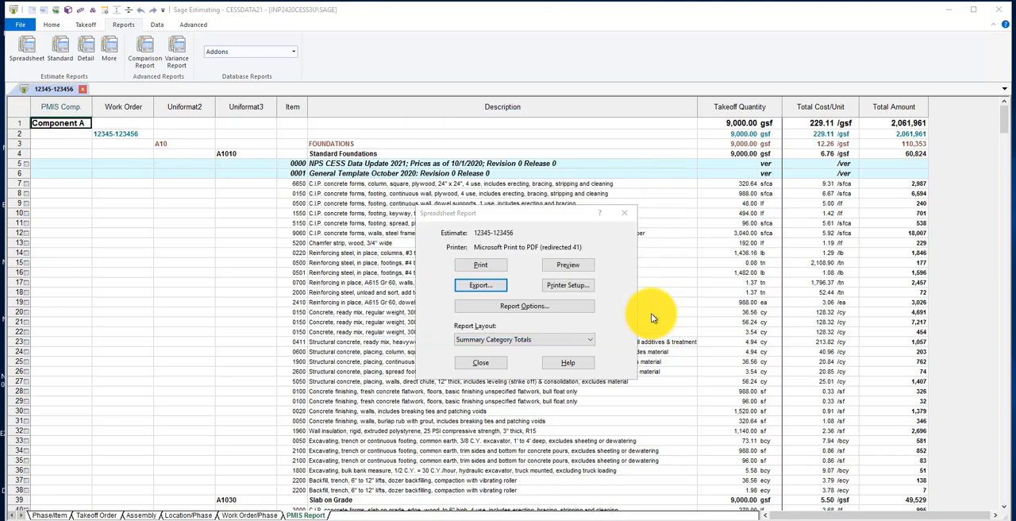
click(488, 361)
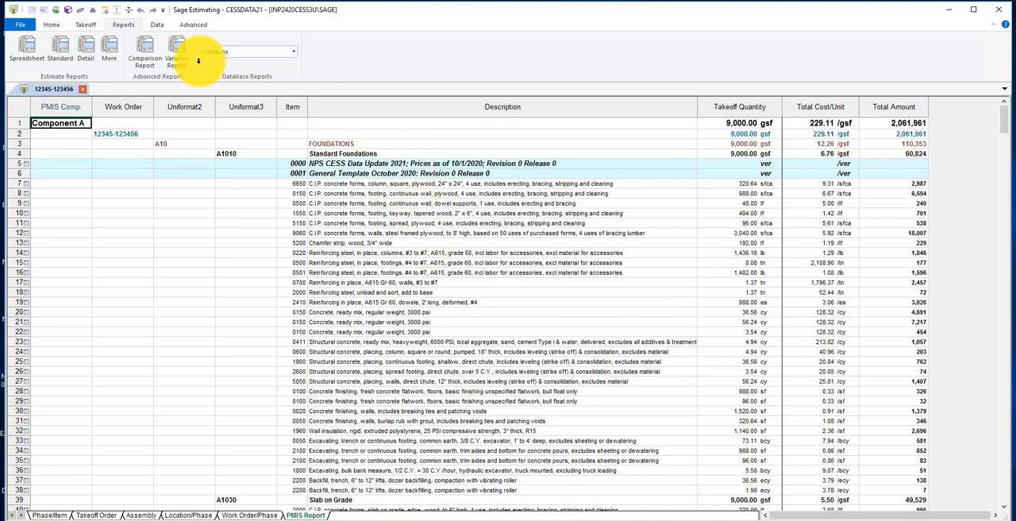
Review the Standard Estimate Report's print options and available layouts, leaving Standard Report selected, and close the options
click(59, 47)
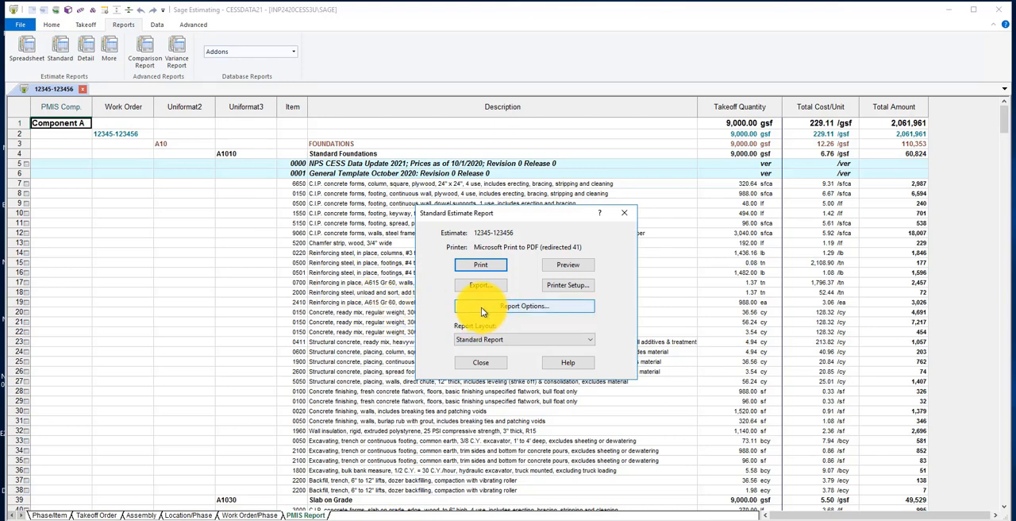
click(481, 308)
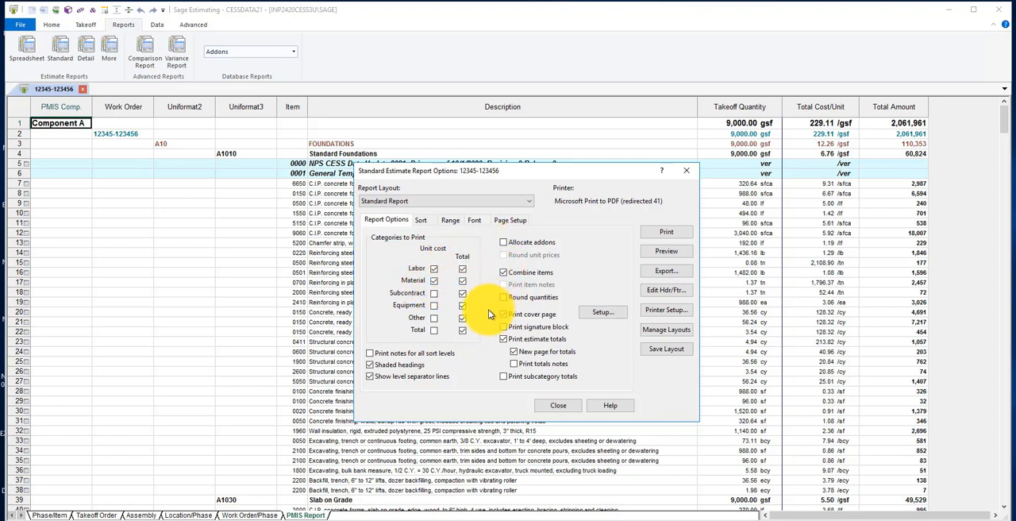
click(528, 202)
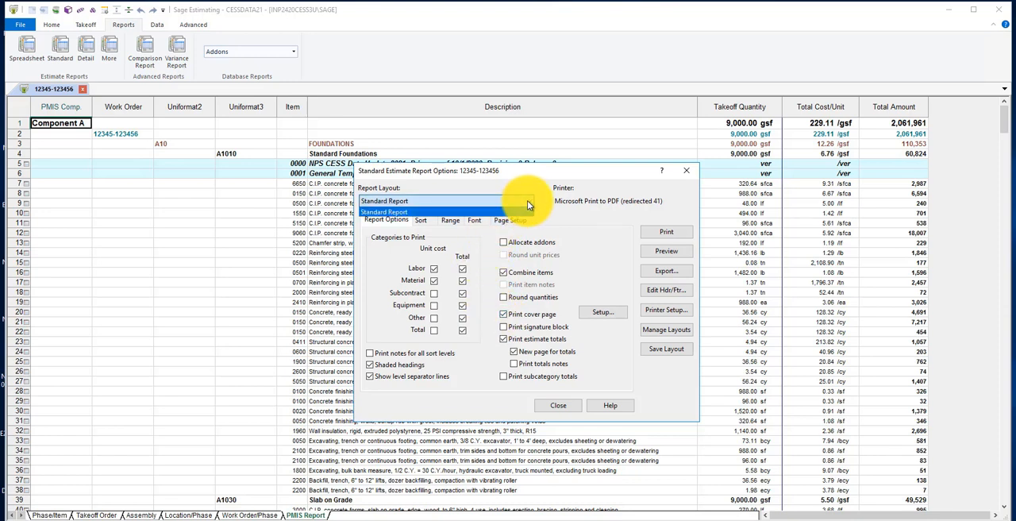
click(528, 201)
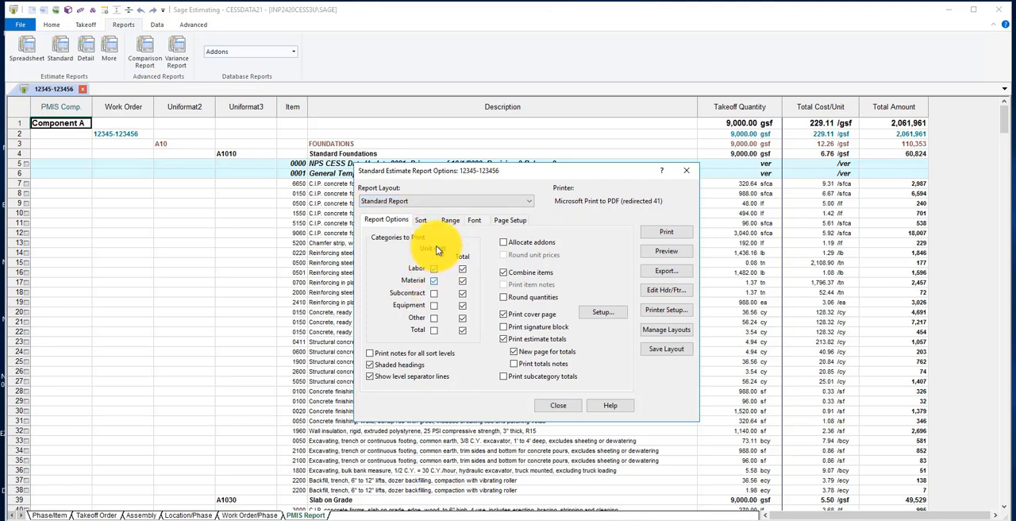
click(557, 405)
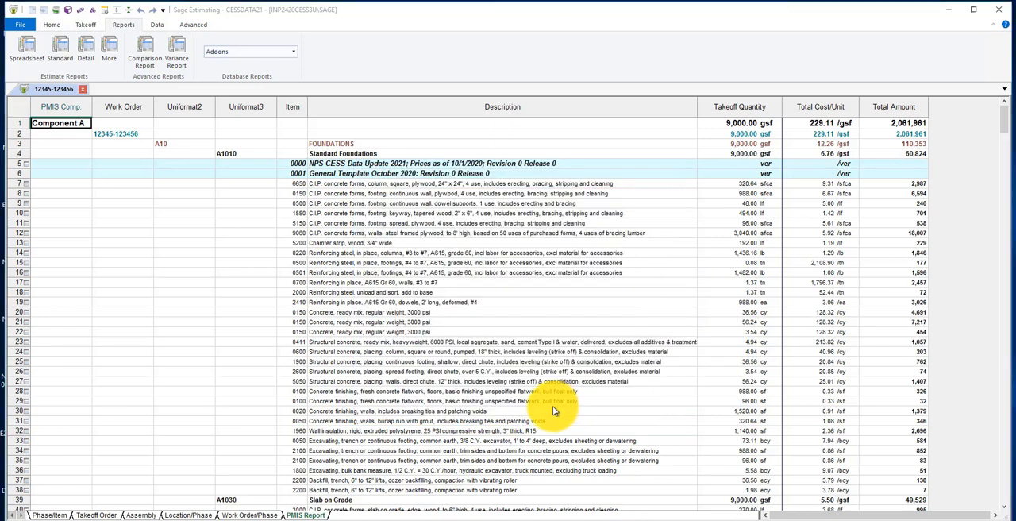
Preview the Standard Estimate Report through page 6, then close the preview and the report dialog
click(61, 53)
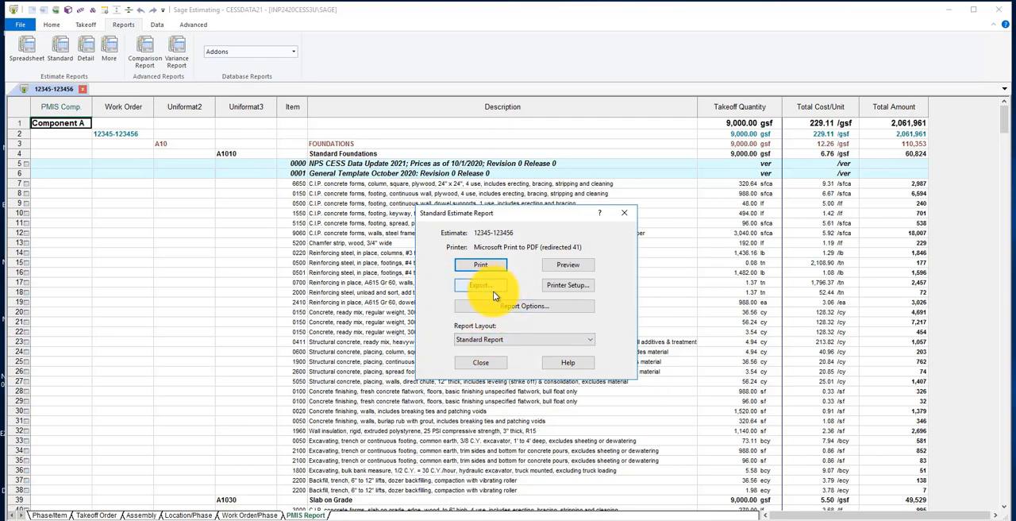
click(558, 266)
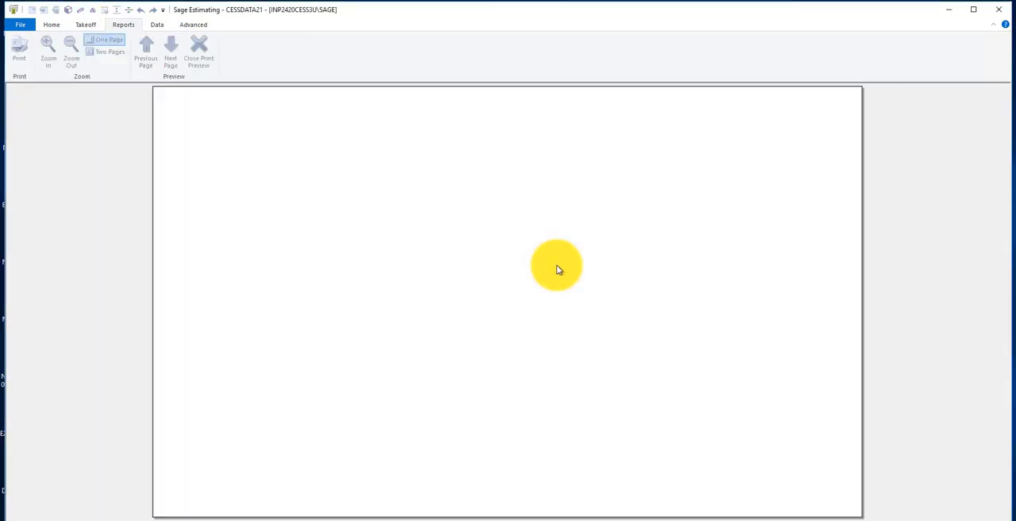
click(174, 56)
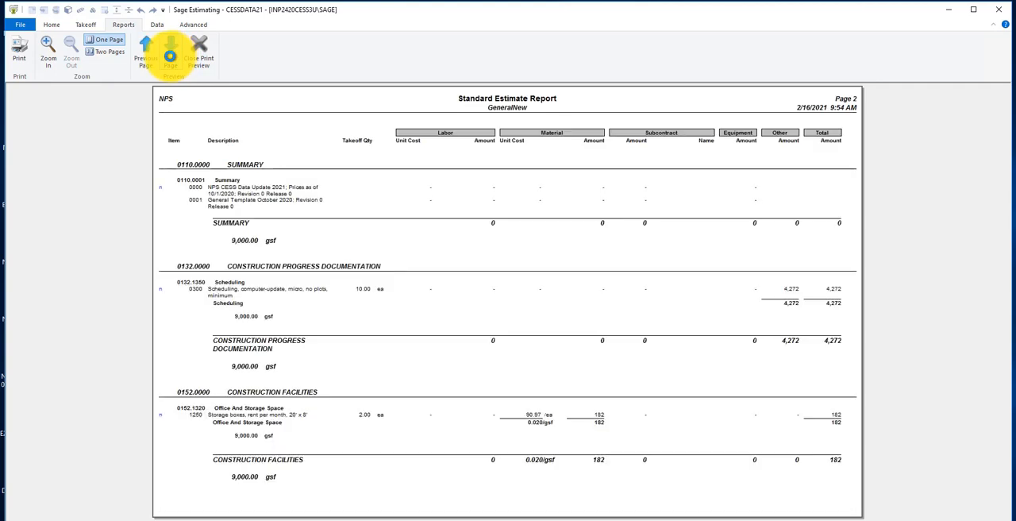
click(166, 56)
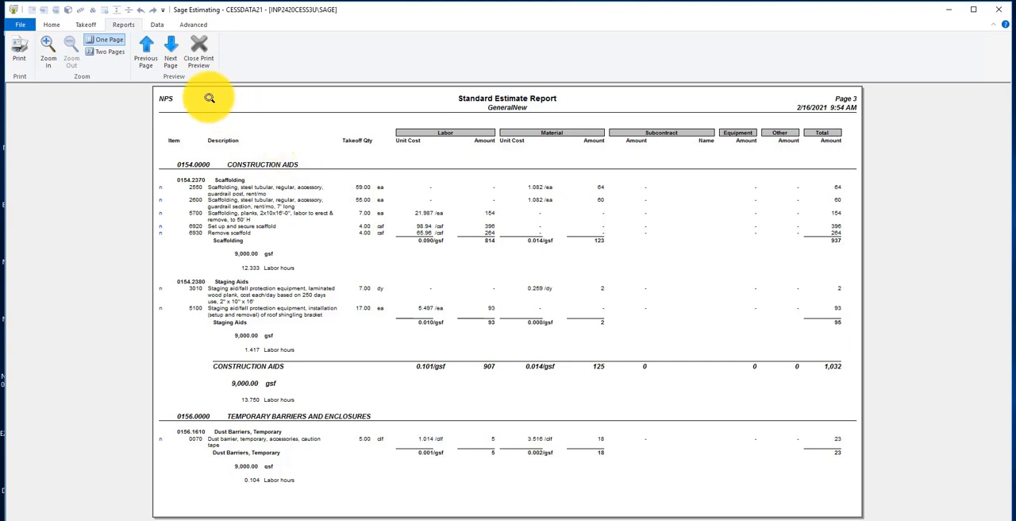
click(173, 64)
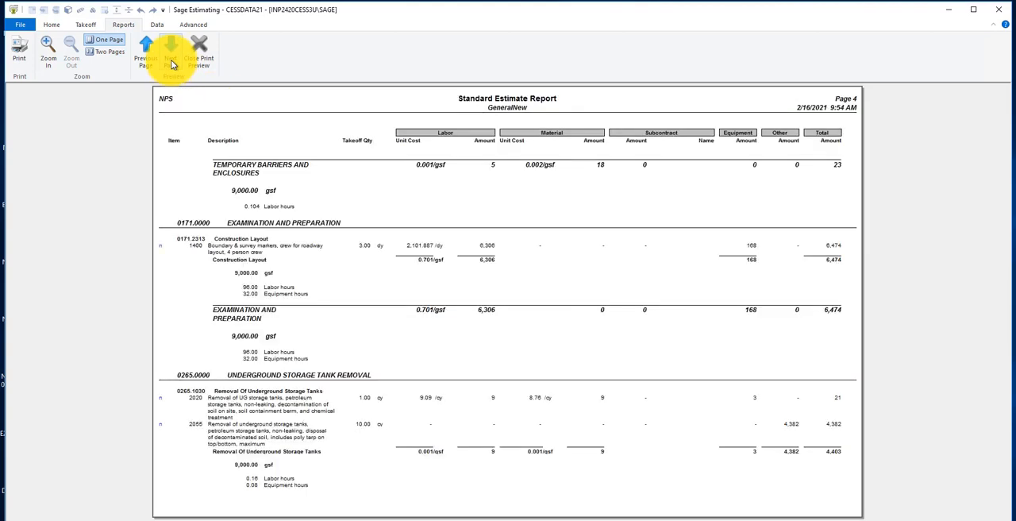
click(173, 65)
click(173, 64)
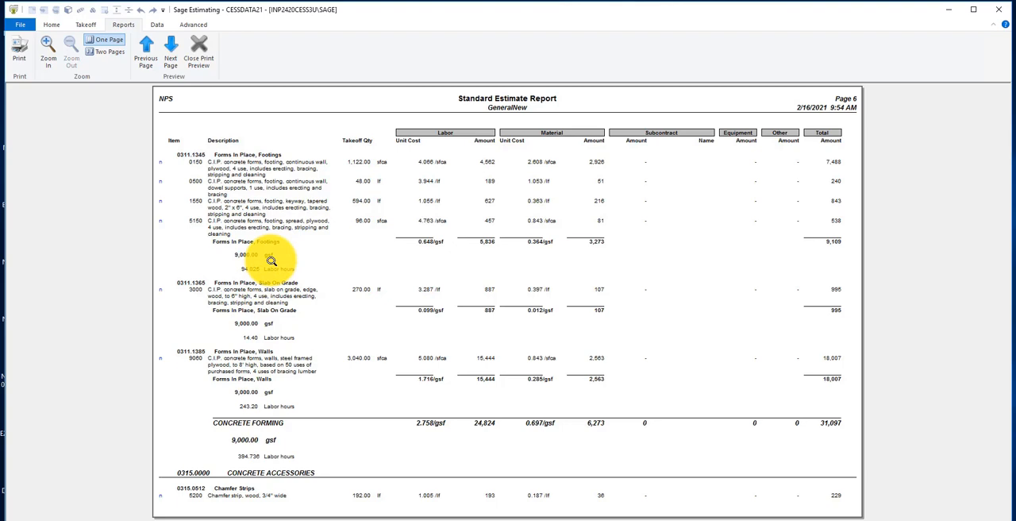
click(197, 45)
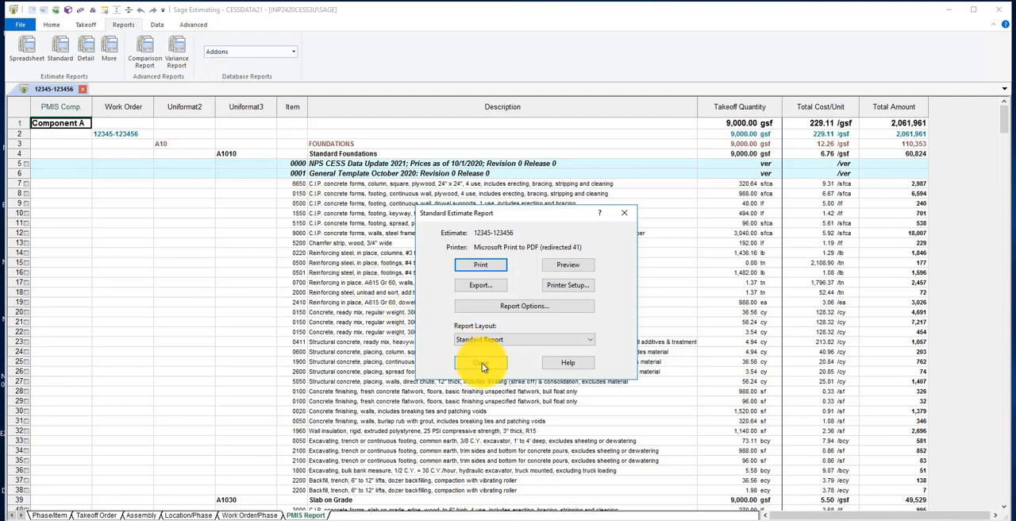
click(481, 362)
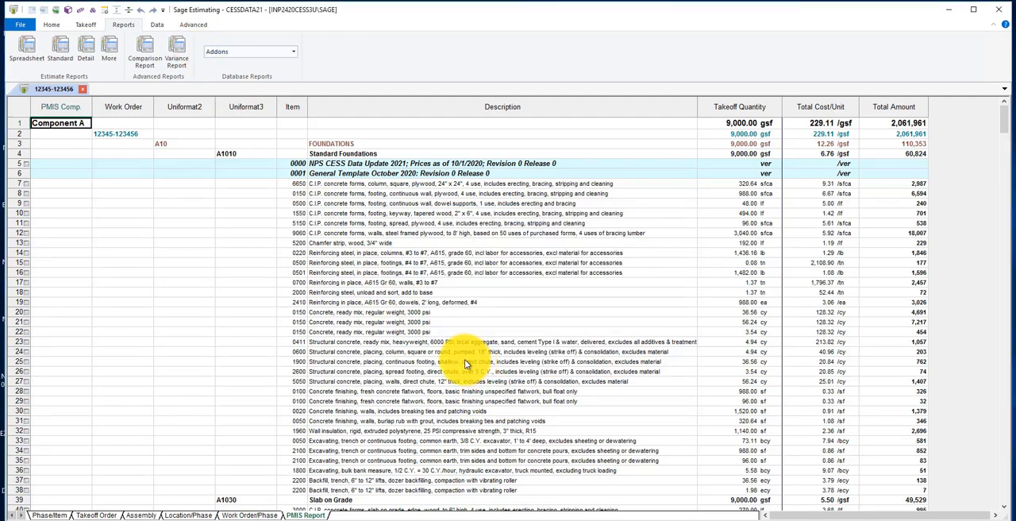
Preview the Estimate Details Report in the Uniformat Detail layout through page 4, then close the preview
click(89, 60)
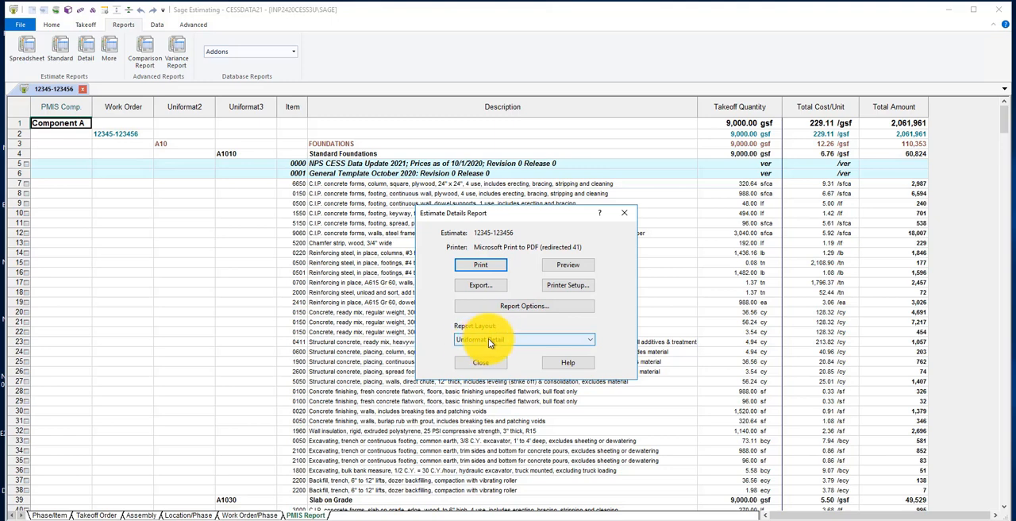
click(559, 268)
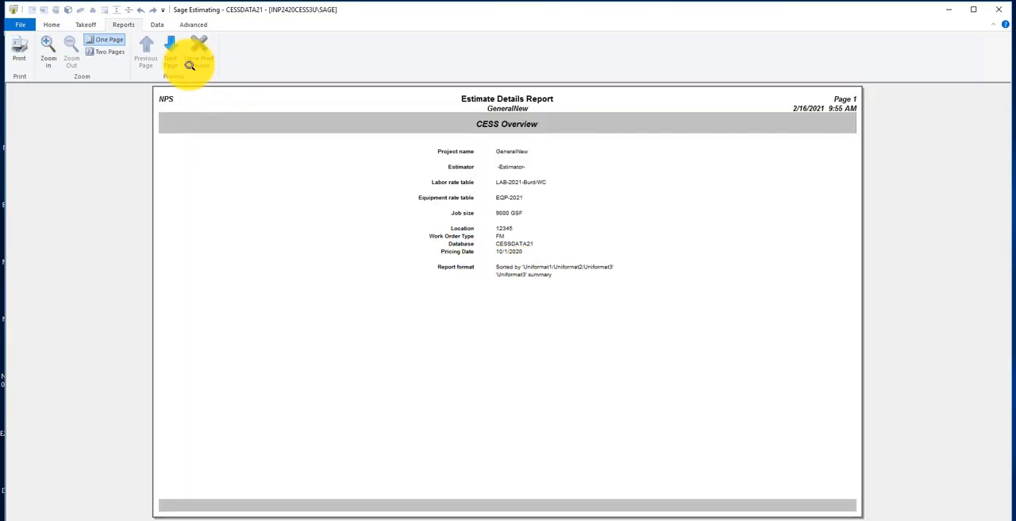
click(170, 57)
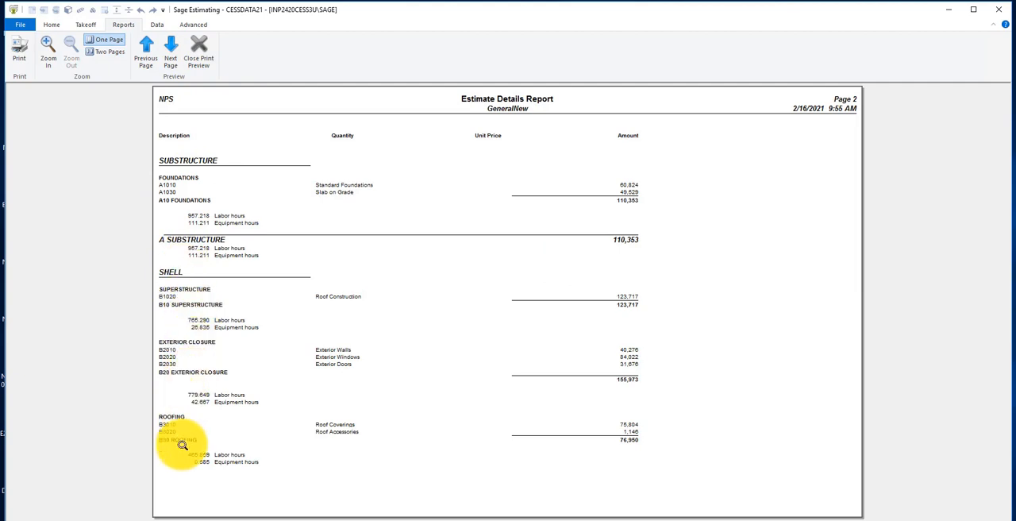
click(176, 58)
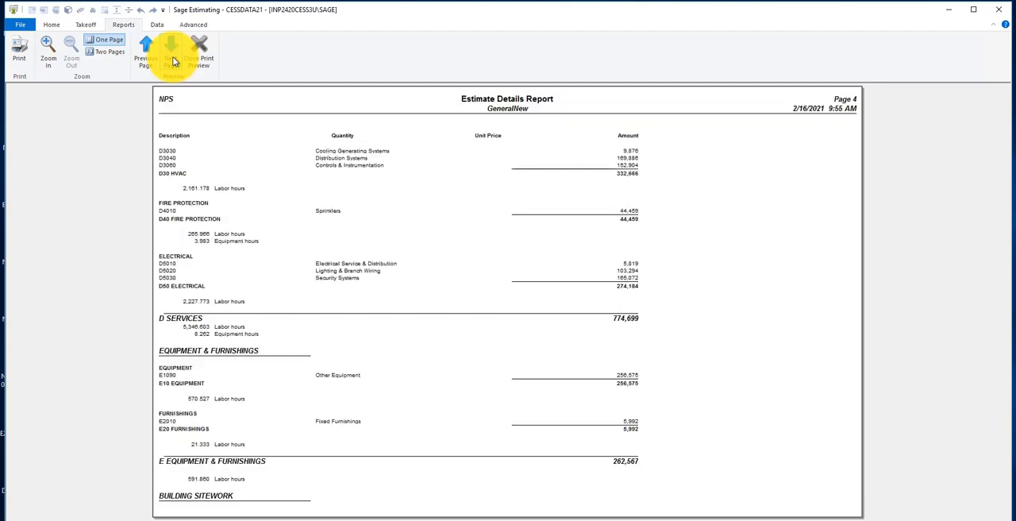
click(202, 59)
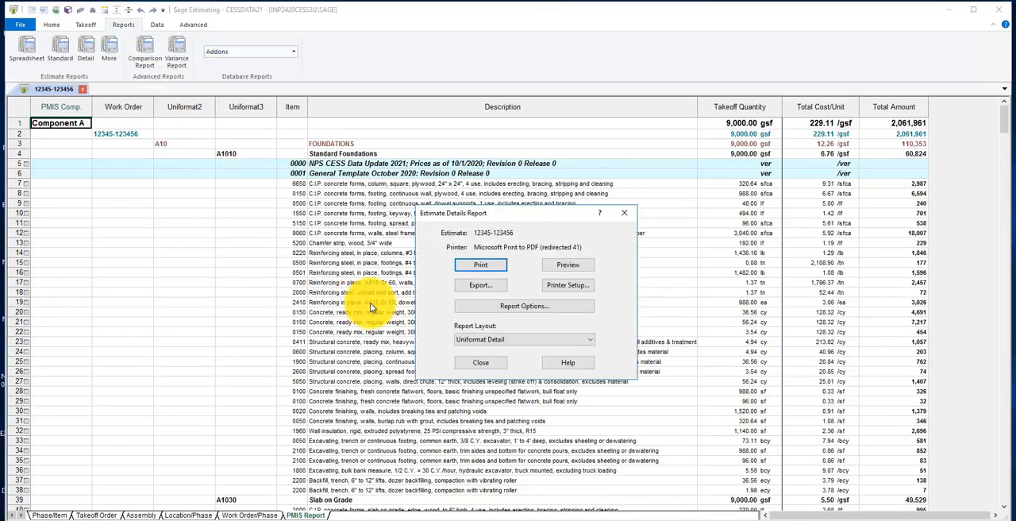
Review the Estimate Details Report's sort settings and summary level choices, leaving Uniformat3 selected, and close the options and the report dialog
click(484, 310)
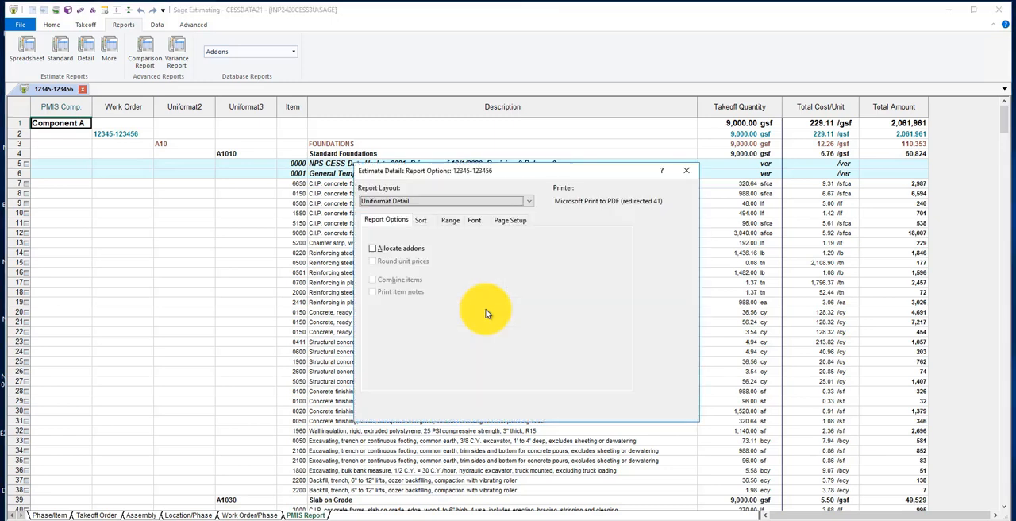
click(421, 220)
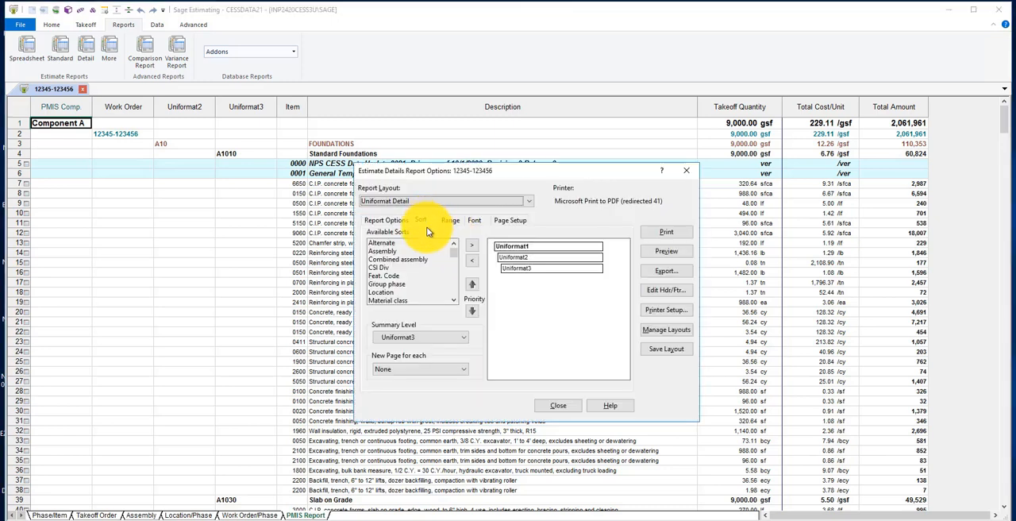
click(460, 336)
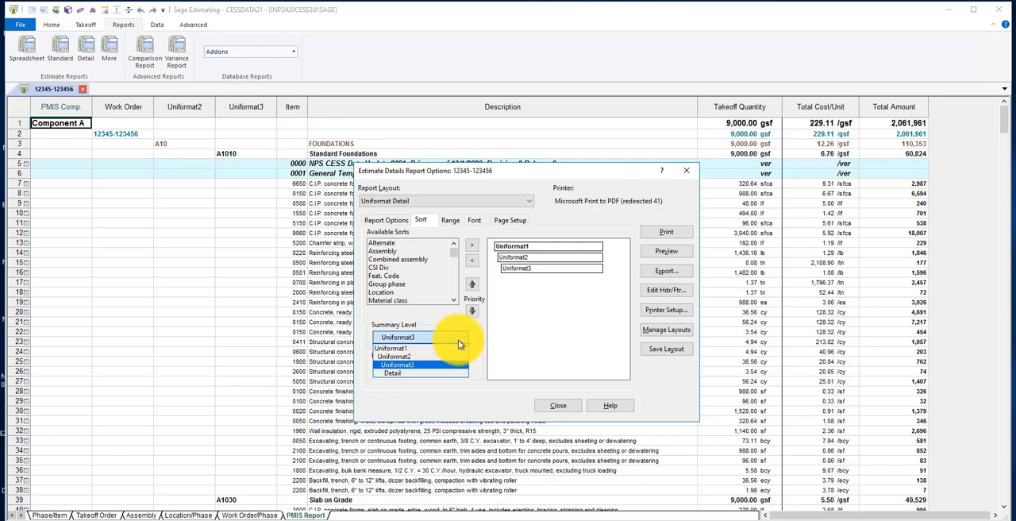
click(407, 358)
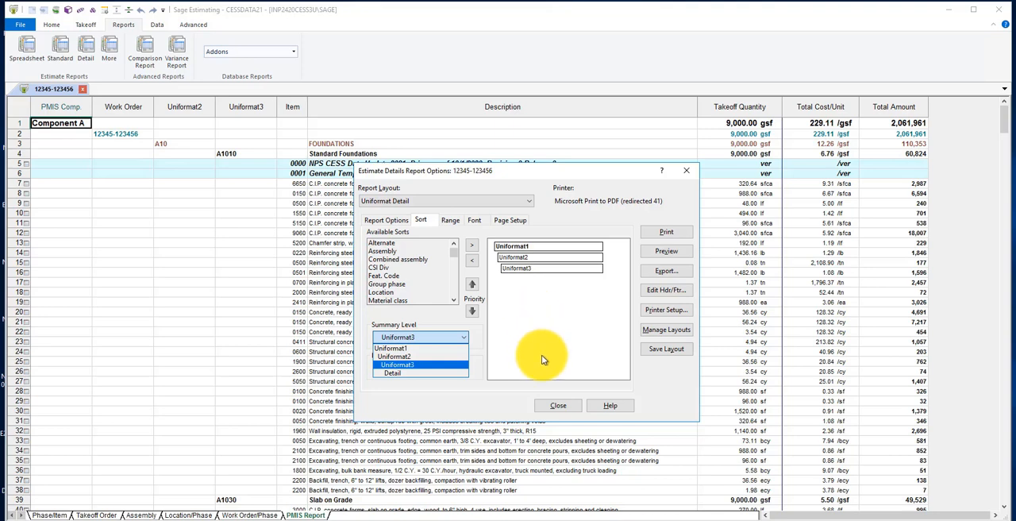
click(559, 407)
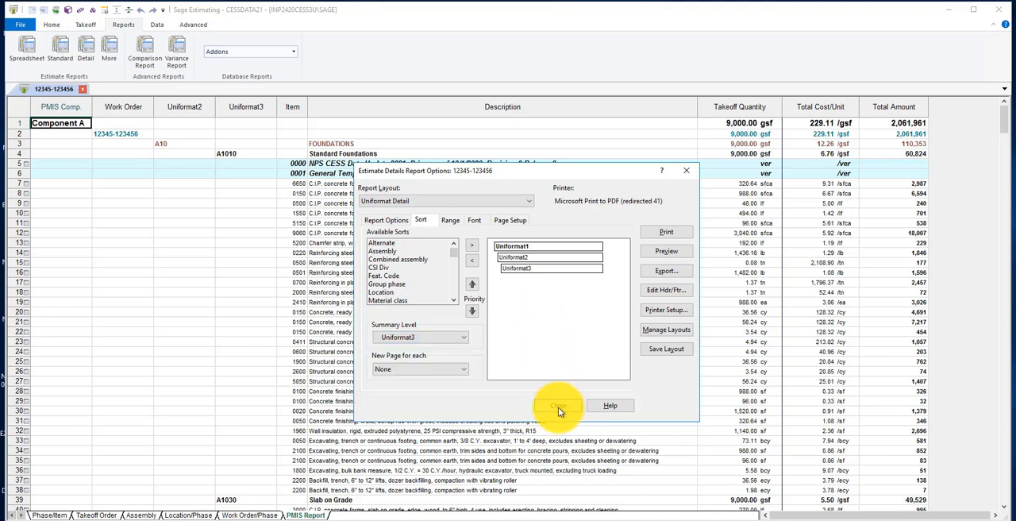
click(558, 407)
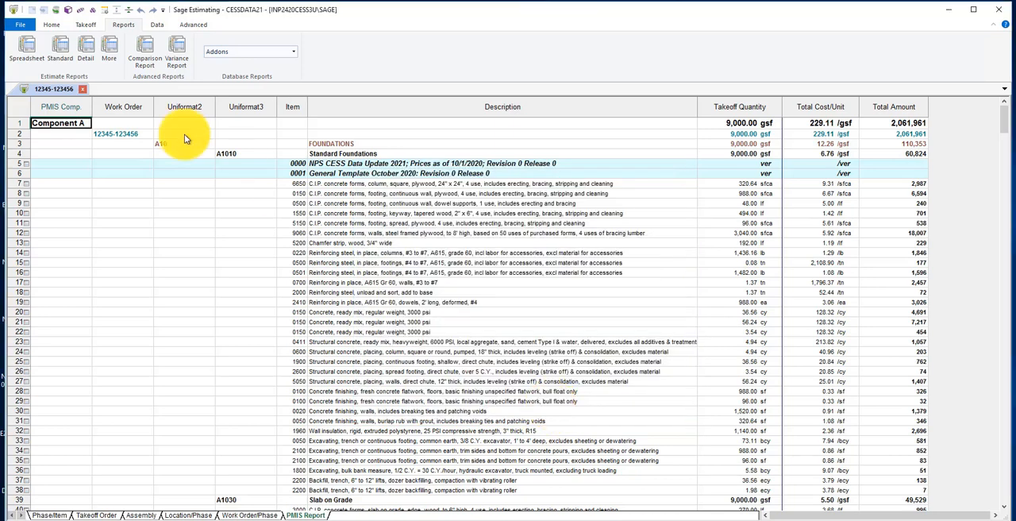
Examine the list of additional estimate reports, including the Bid Grid Reports, then dismiss it without running a report
click(109, 50)
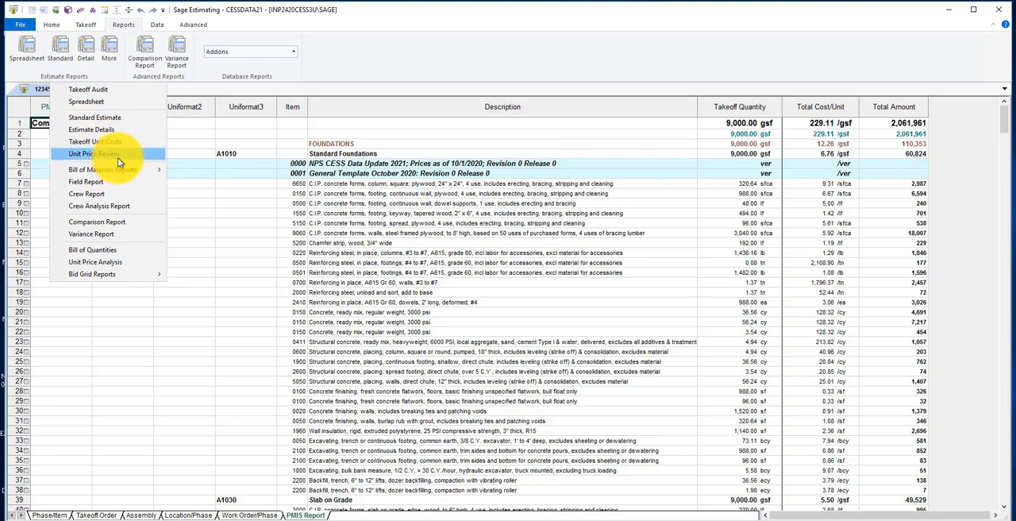
mouse_move(131, 173)
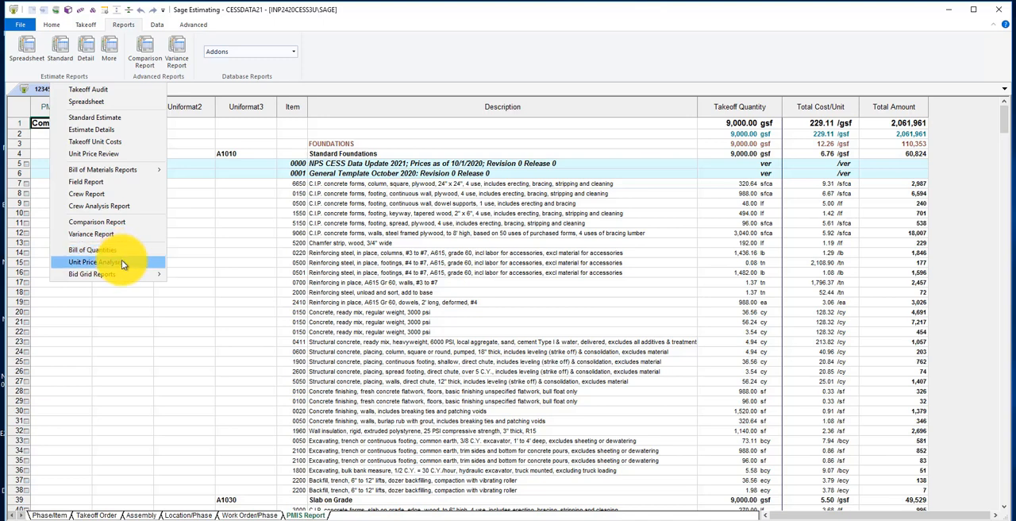
mouse_move(103, 275)
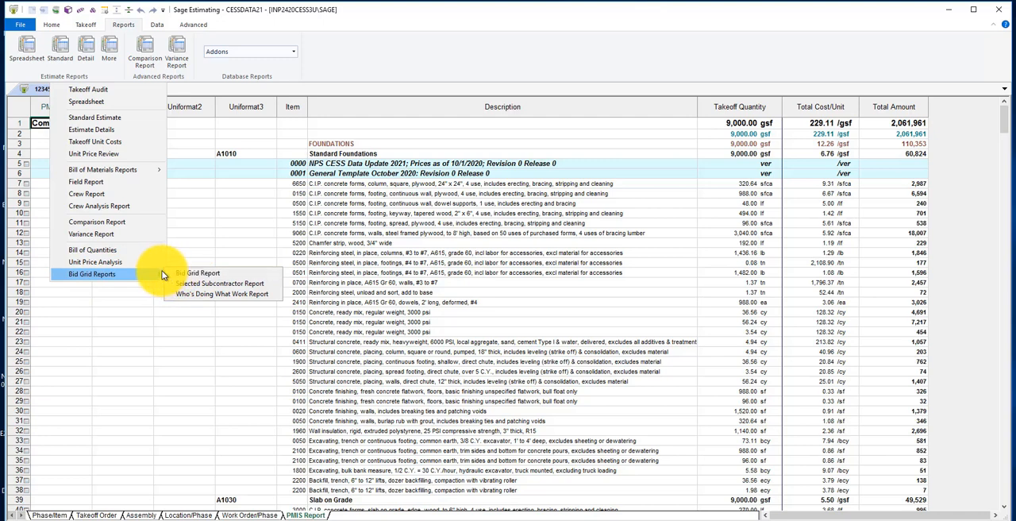
click(104, 66)
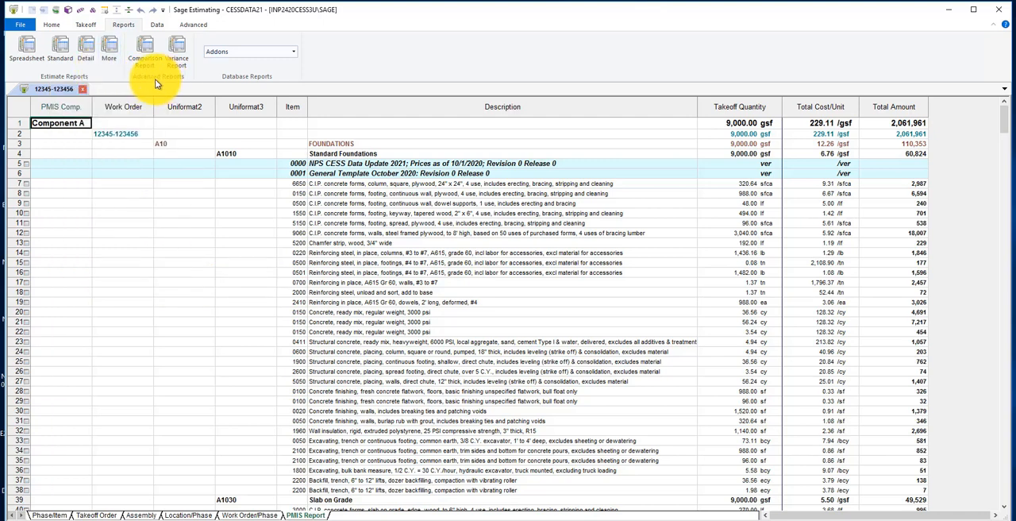
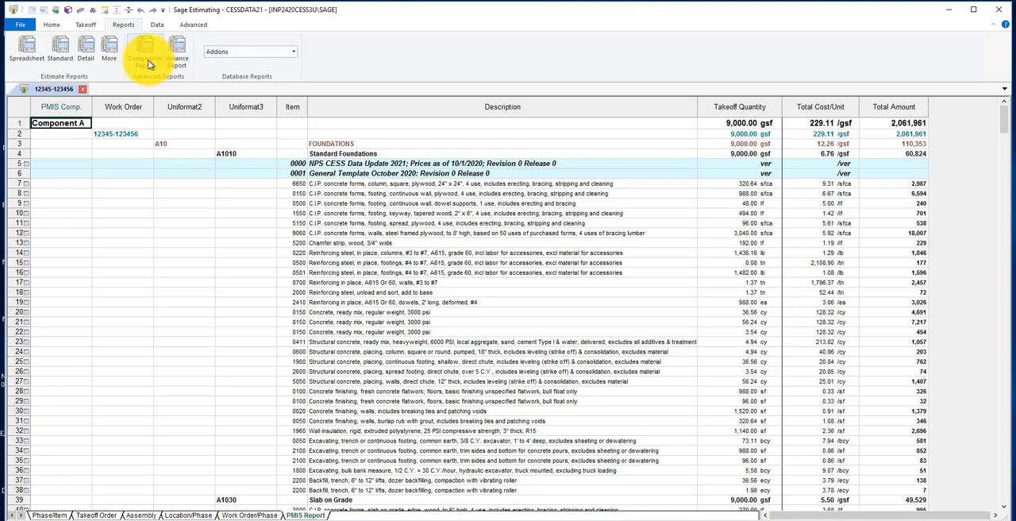
Start a Comparison Report for Visitor Center Roof Repair and Visitor Center Roof Replacement (01), (02) and (06), found by searching "visitor"
click(148, 60)
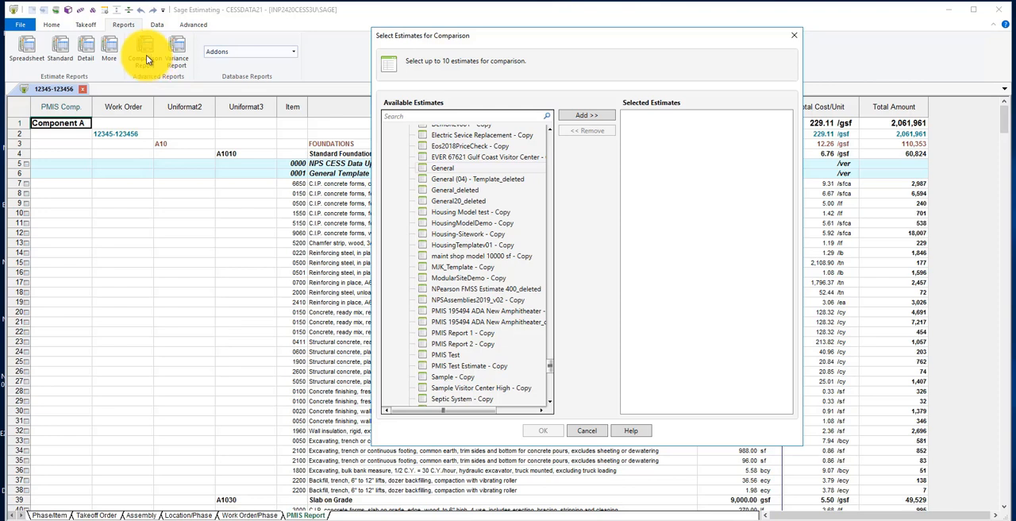
click(408, 117)
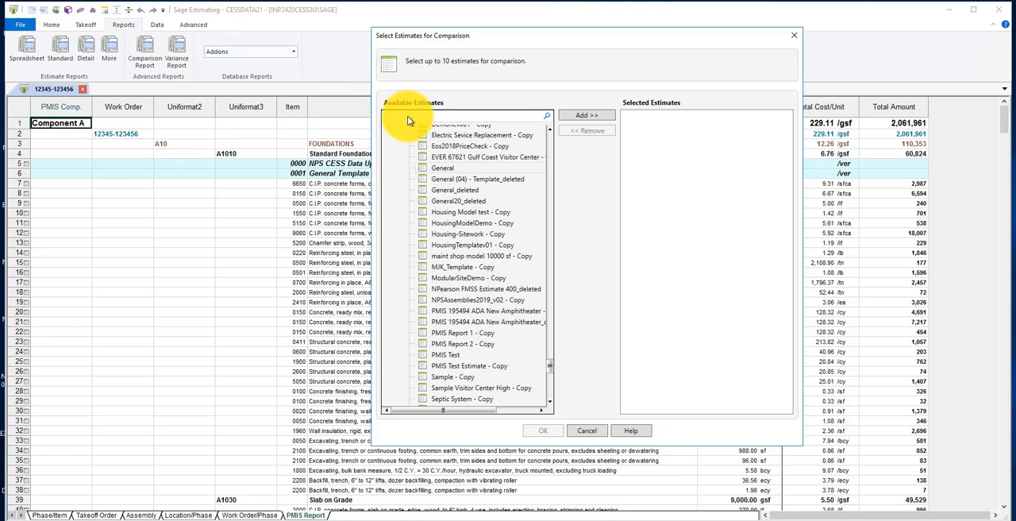
text(visitor)
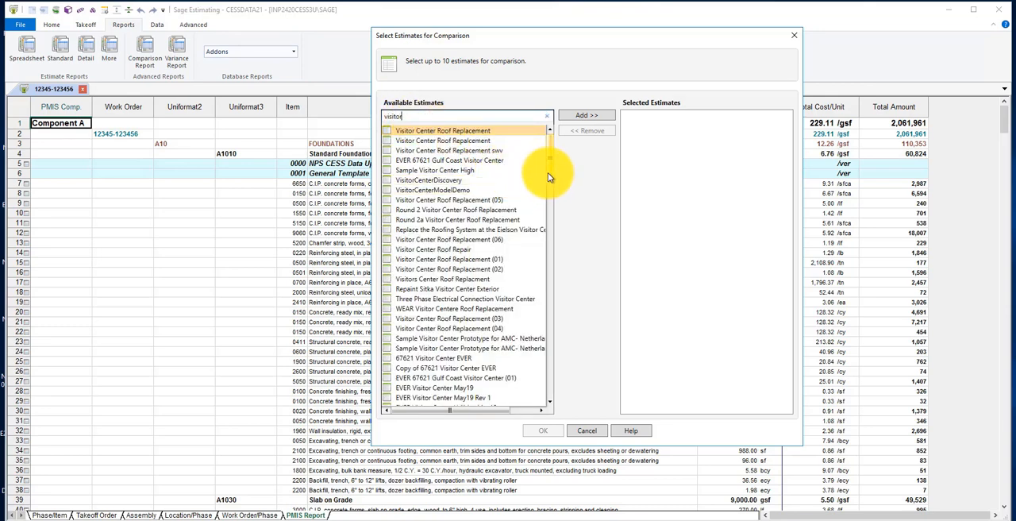
click(467, 249)
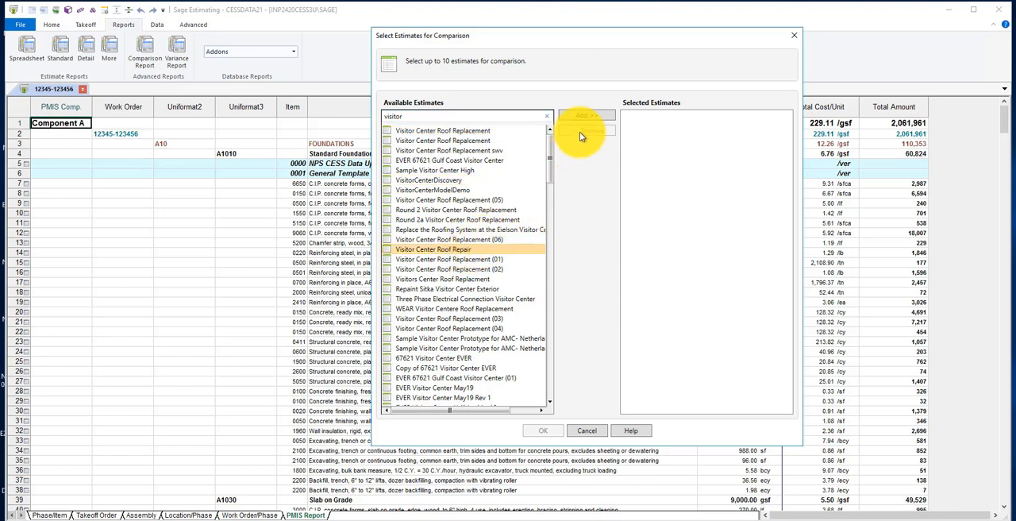
click(585, 116)
click(583, 119)
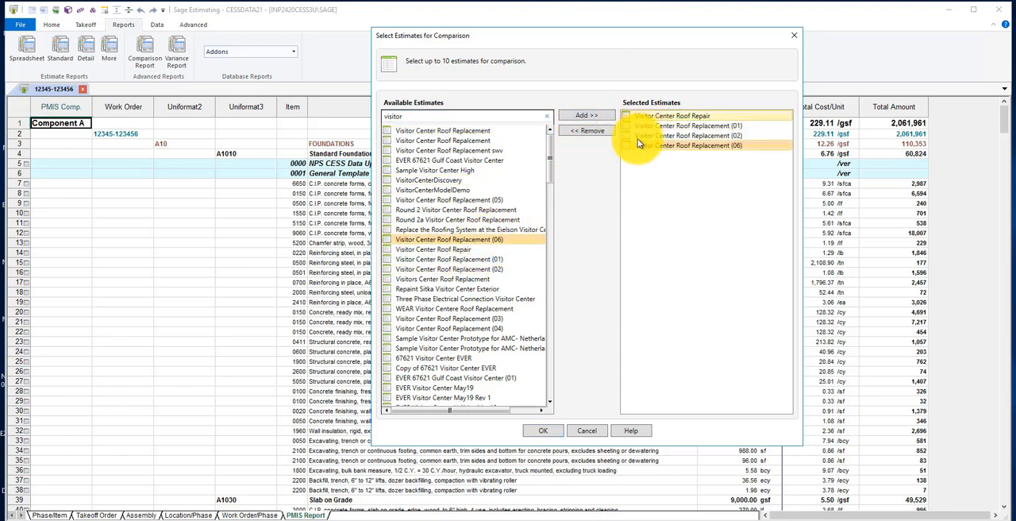
click(544, 431)
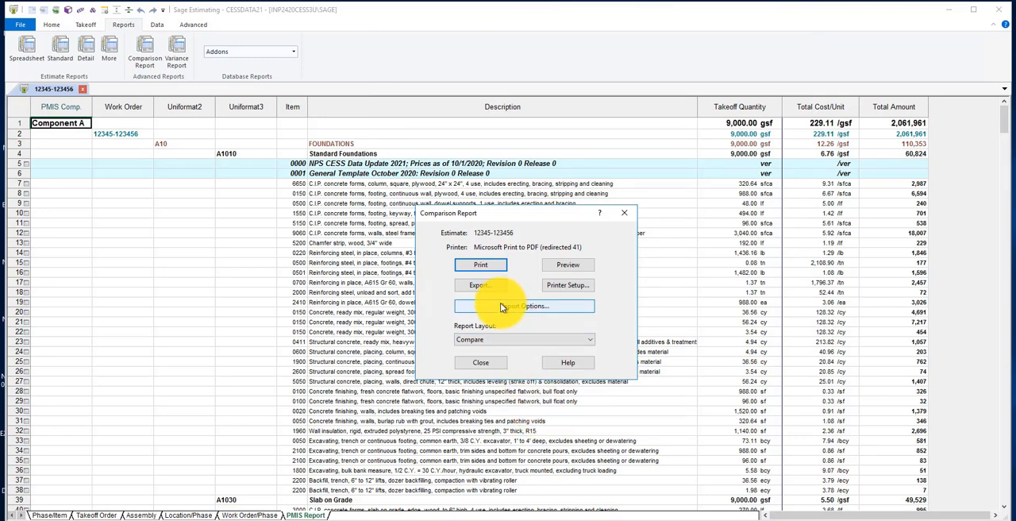
Review the Comparison Report's print options and available sorts, then close the options
click(548, 308)
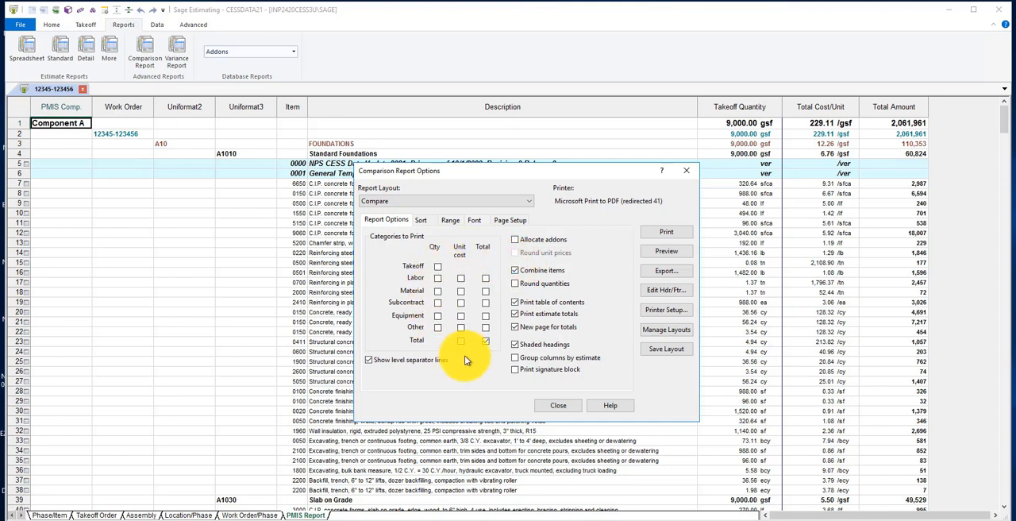
click(428, 221)
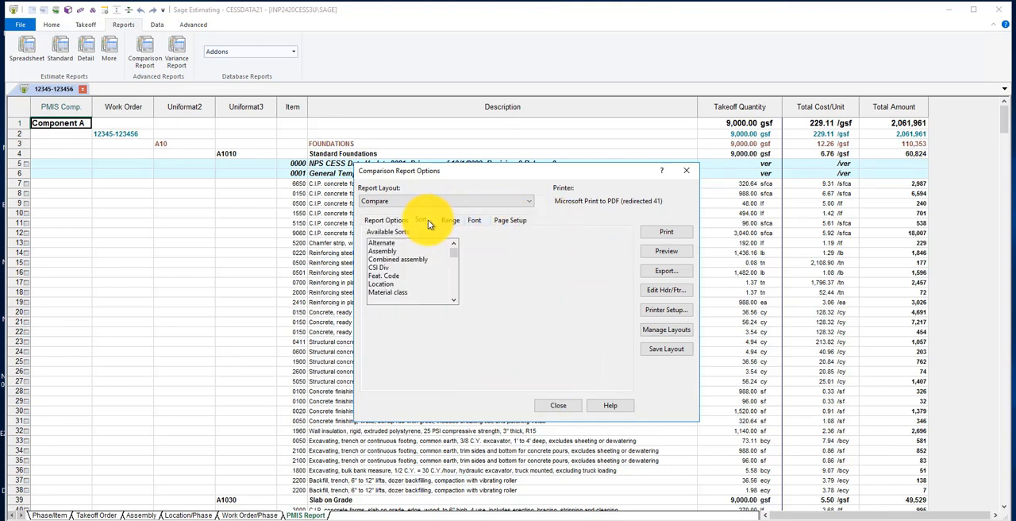
click(558, 405)
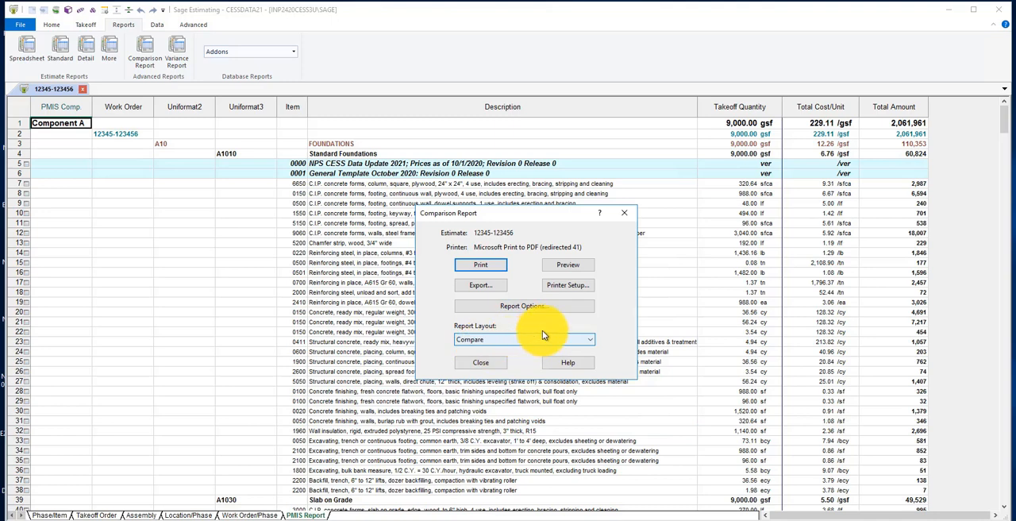
Preview the Comparison Report in the Compare layout through page 3, then close the preview and the report dialog
click(568, 265)
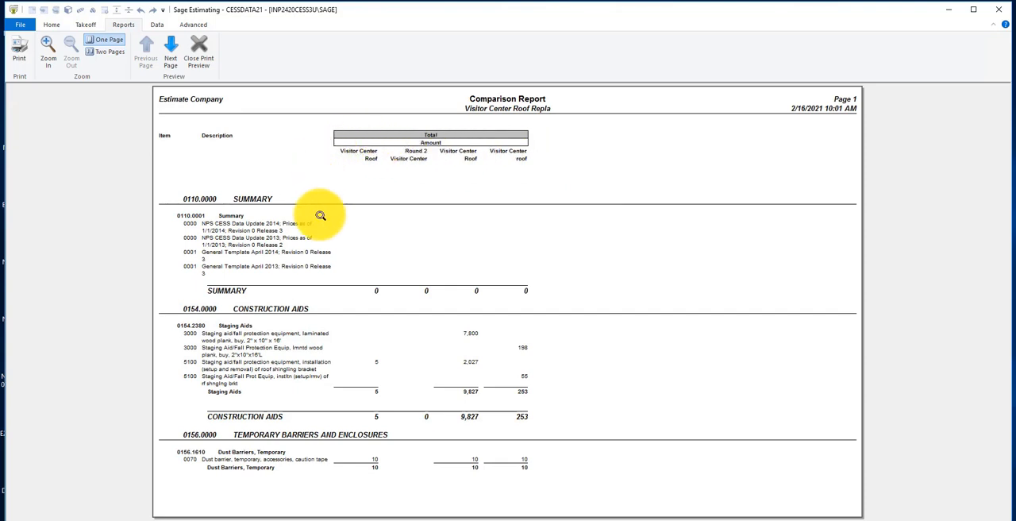
click(173, 57)
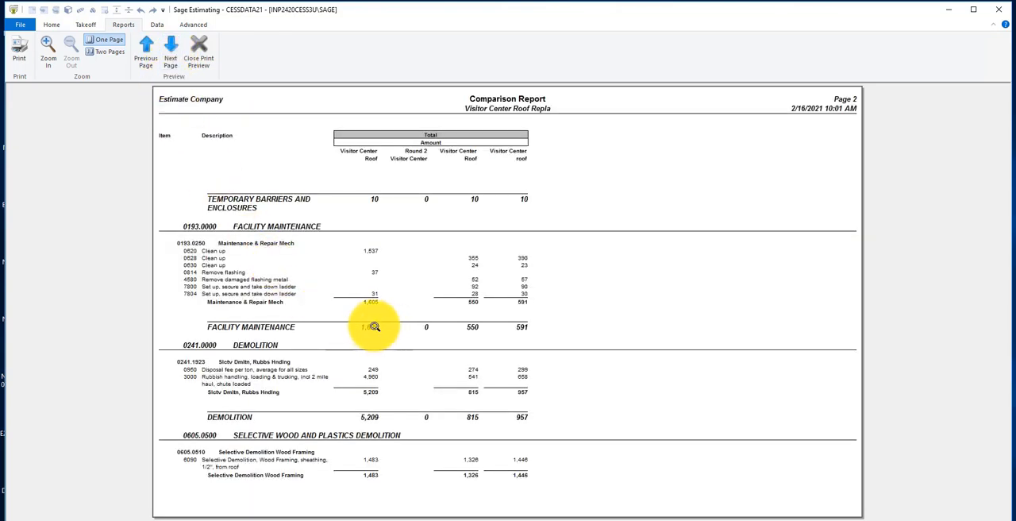
click(173, 66)
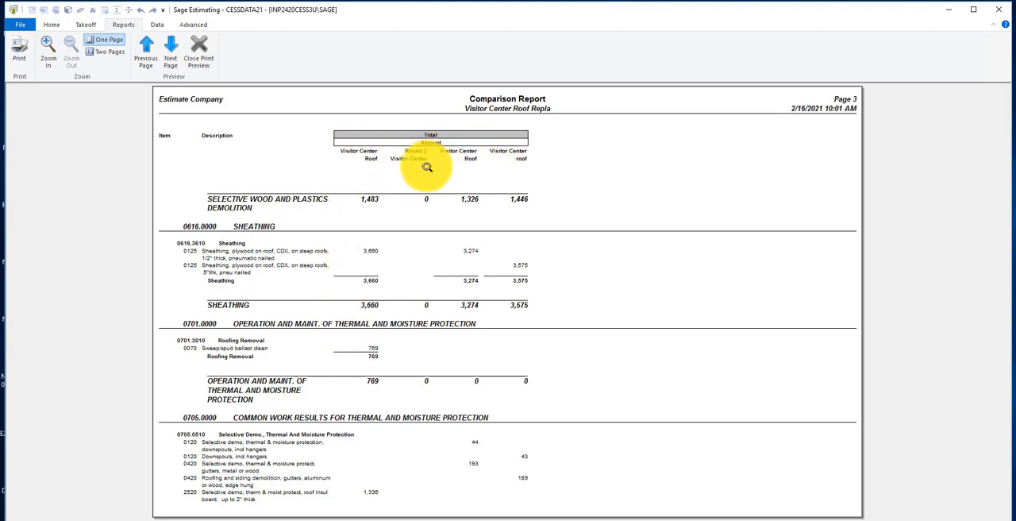
click(195, 53)
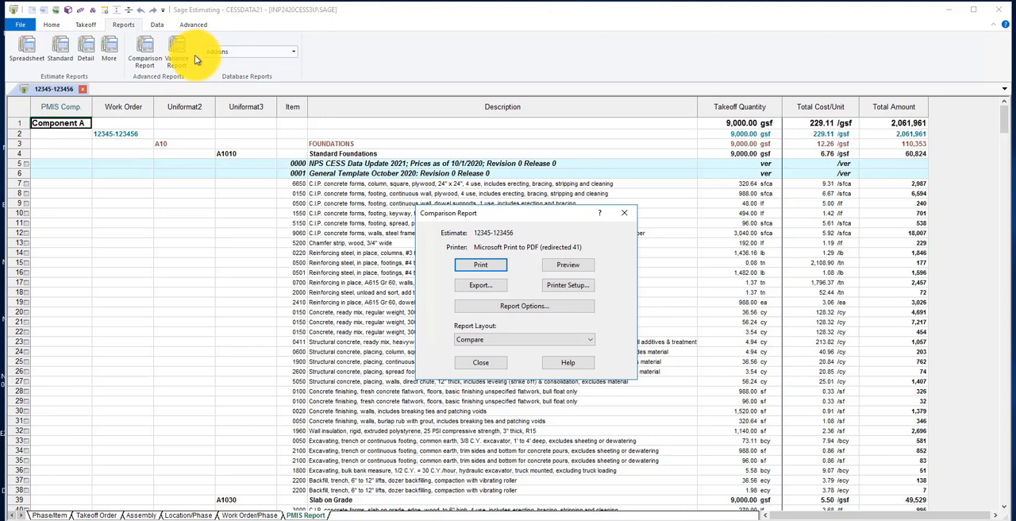
click(481, 365)
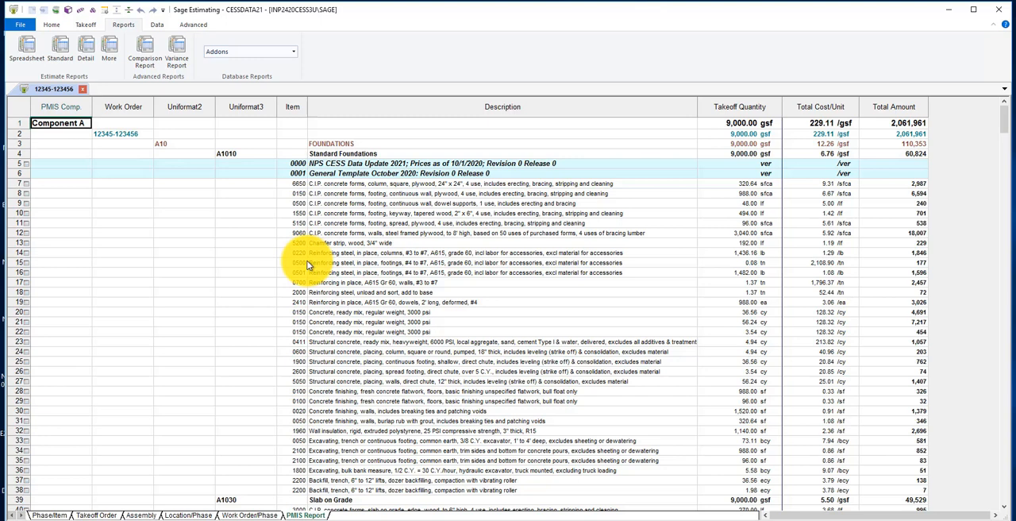
click(176, 62)
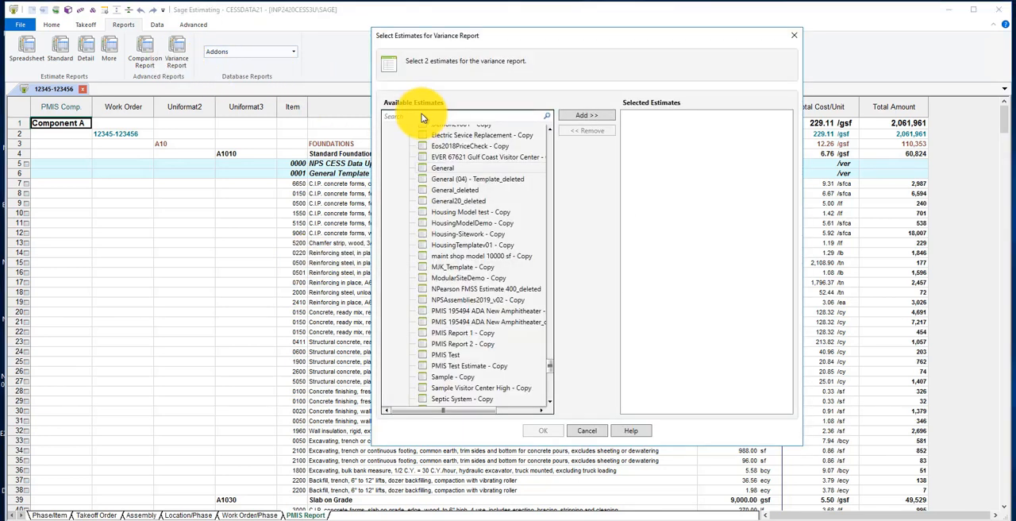
click(422, 118)
text(12345-12345)
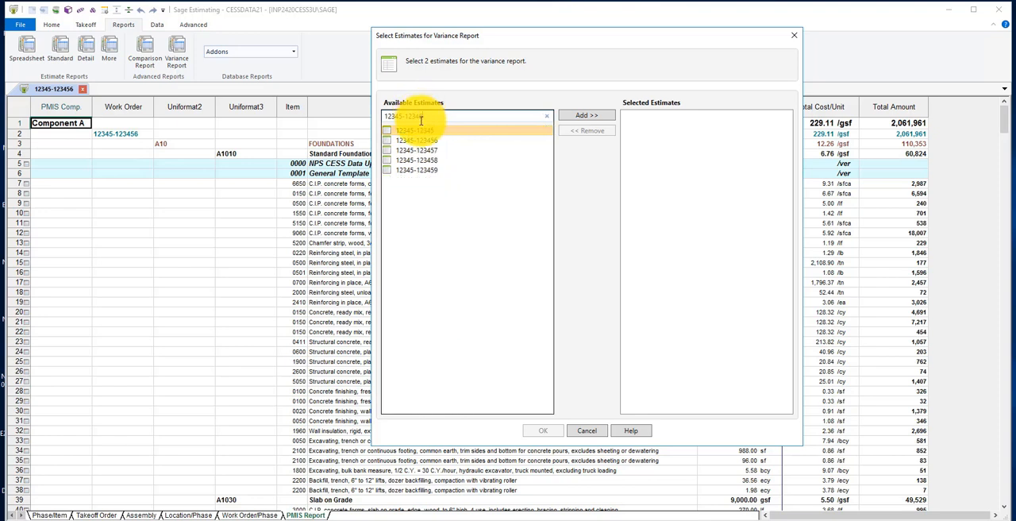
click(434, 140)
click(585, 116)
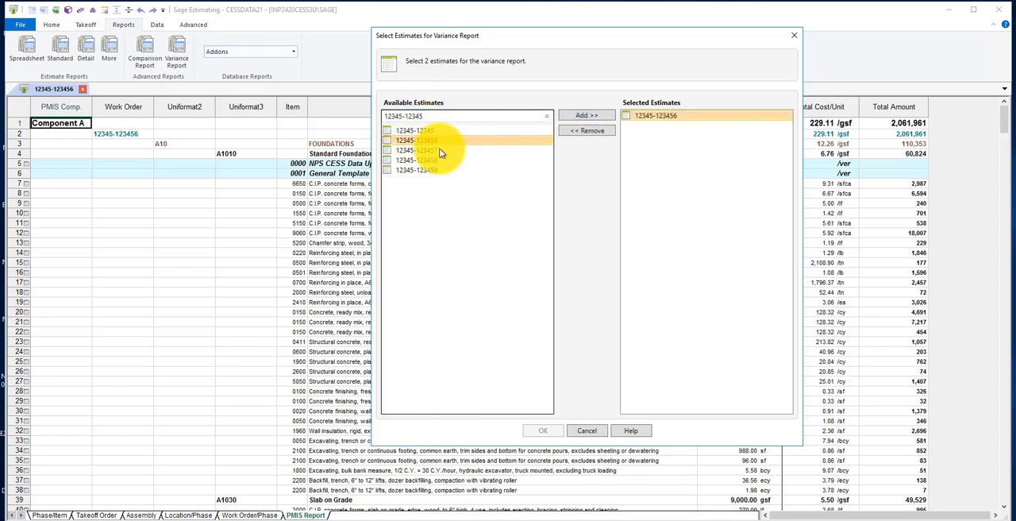
click(441, 150)
click(582, 117)
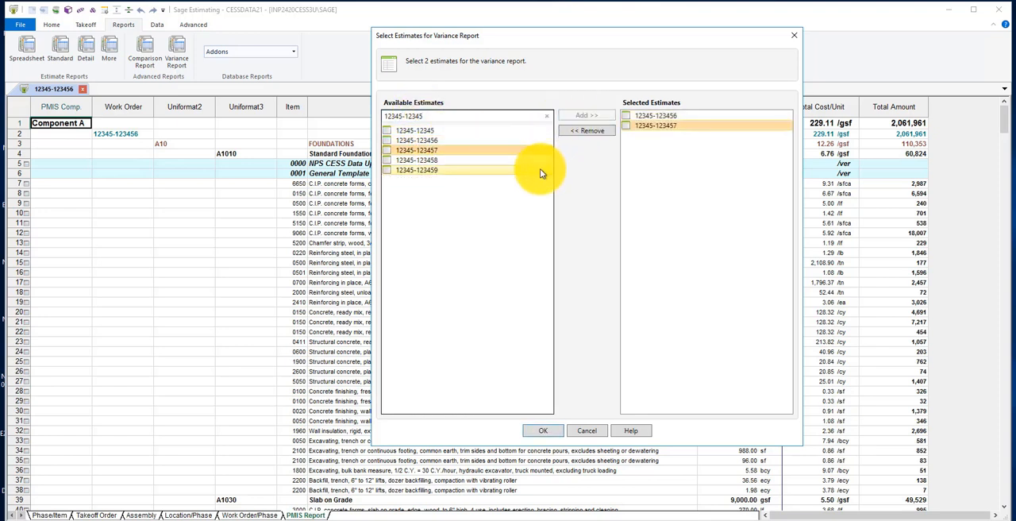
click(548, 430)
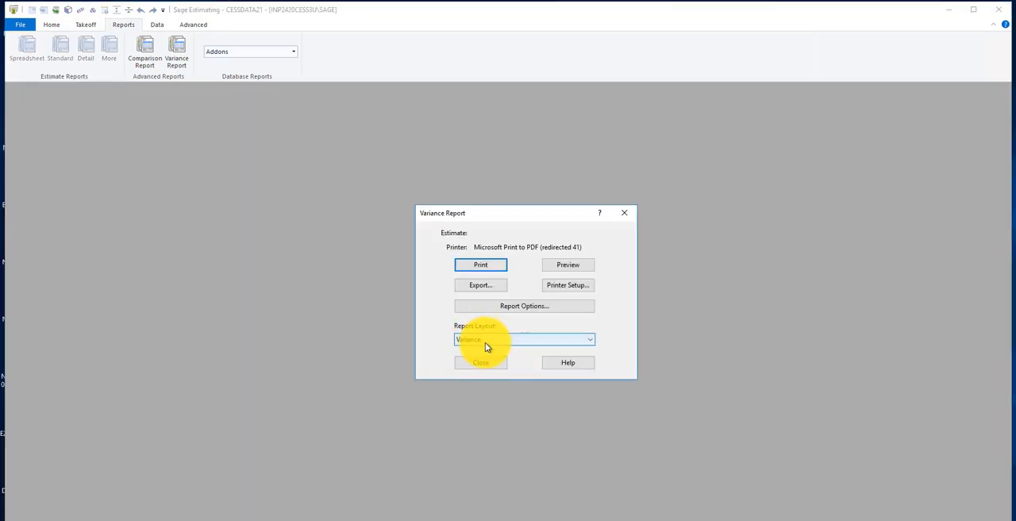
Preview the Variance Report through page 3, close the preview, and look at the list of database reports
click(559, 267)
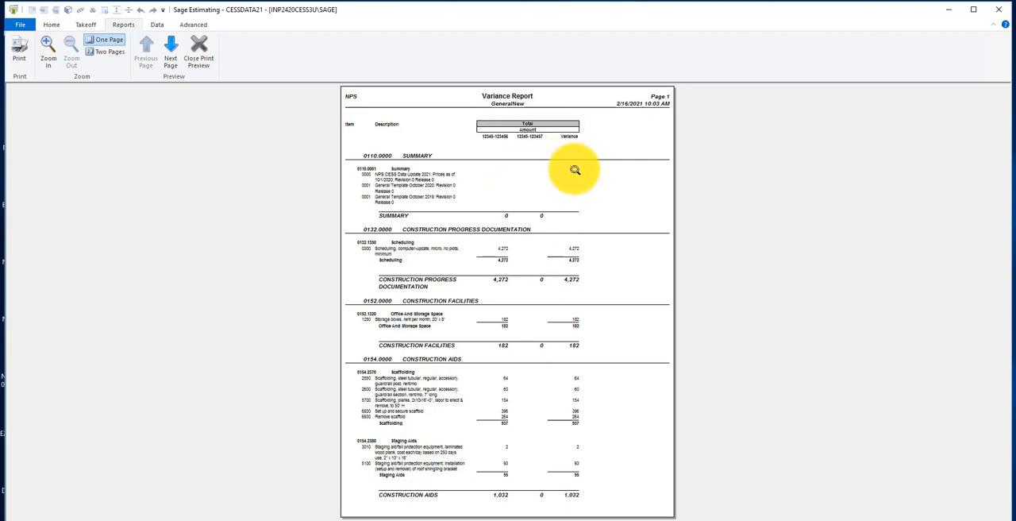
click(169, 57)
click(169, 58)
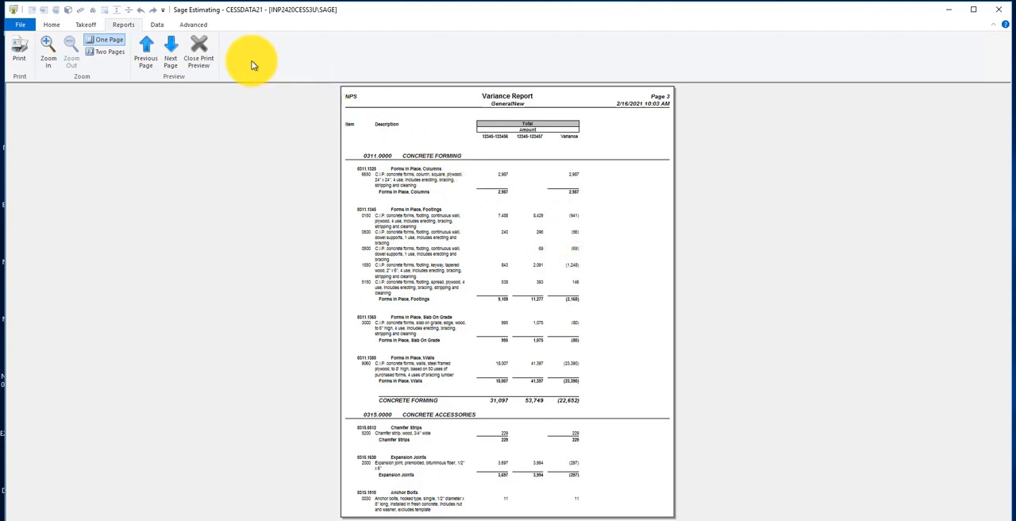
click(201, 49)
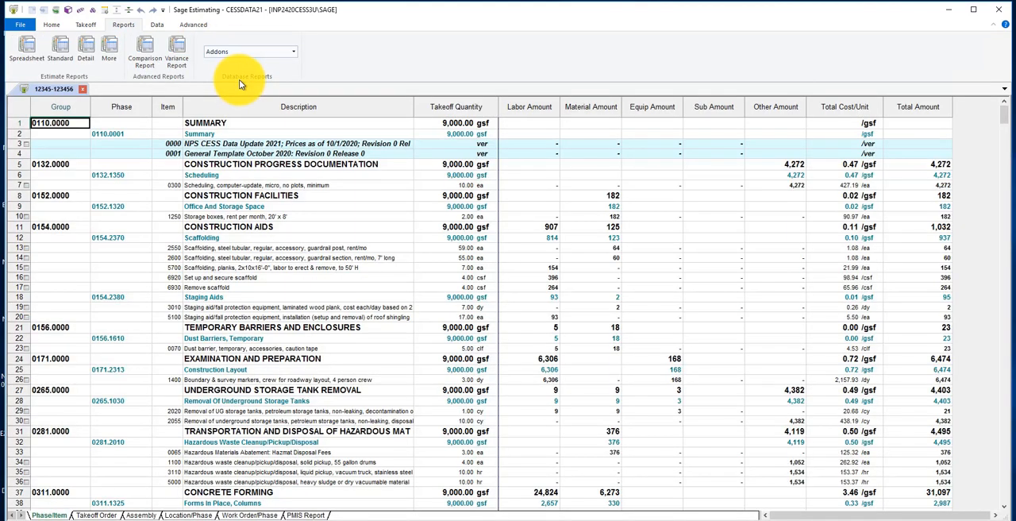
click(293, 55)
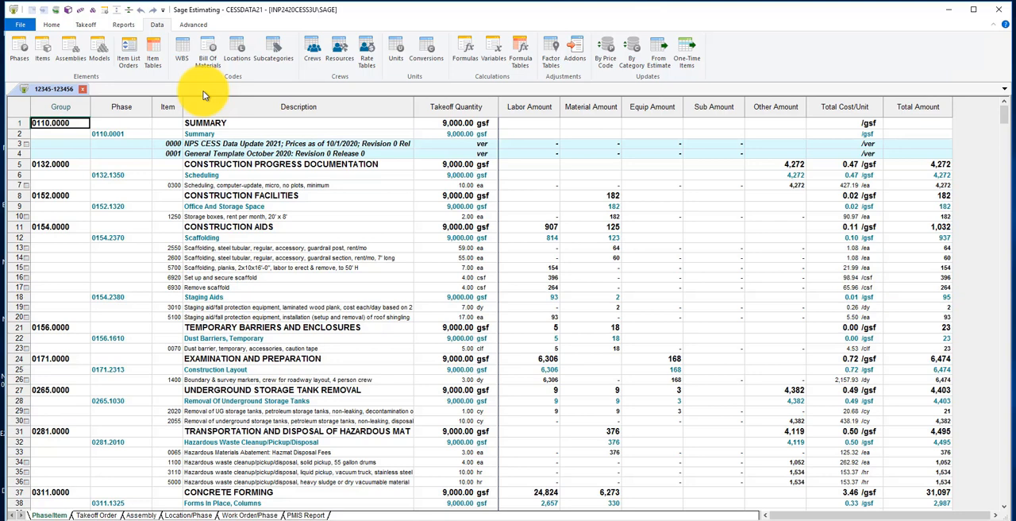
Examine the WBS settings for the estimate and the database, then return to the estimate codes and look through the unused ones
click(184, 54)
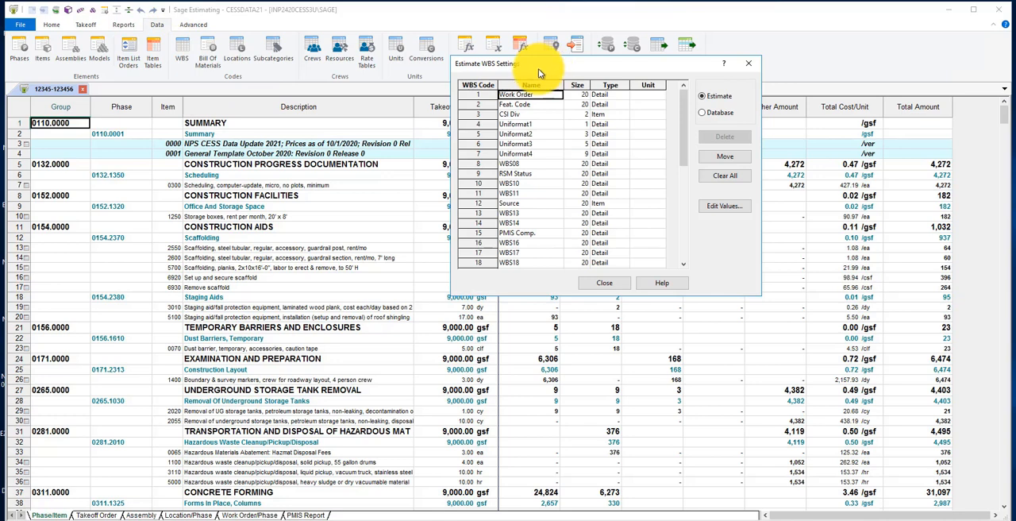
drag(538, 69, 360, 105)
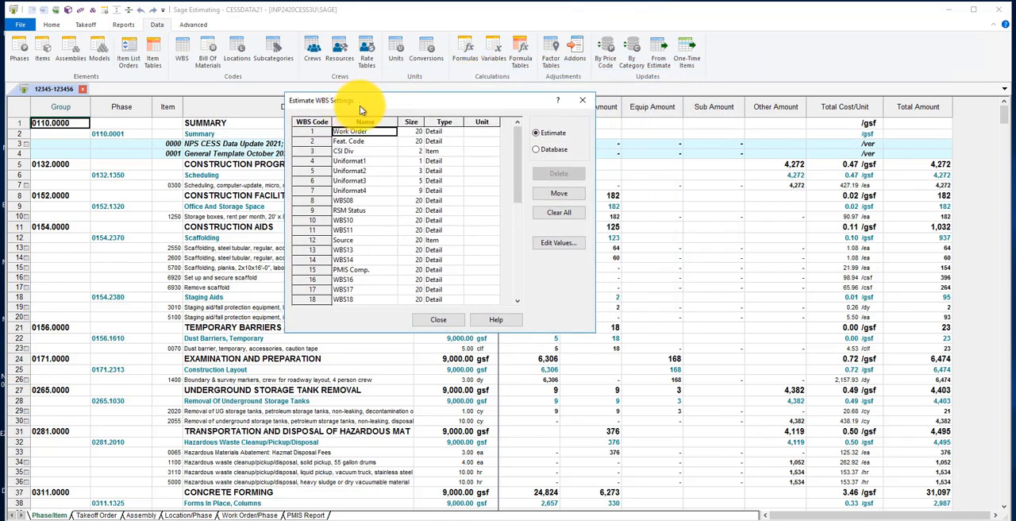
click(536, 151)
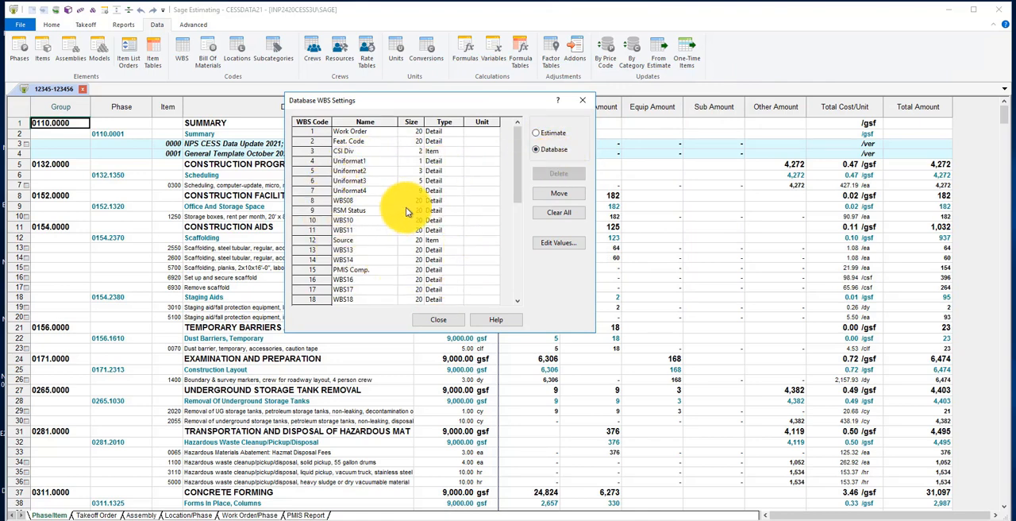
click(536, 133)
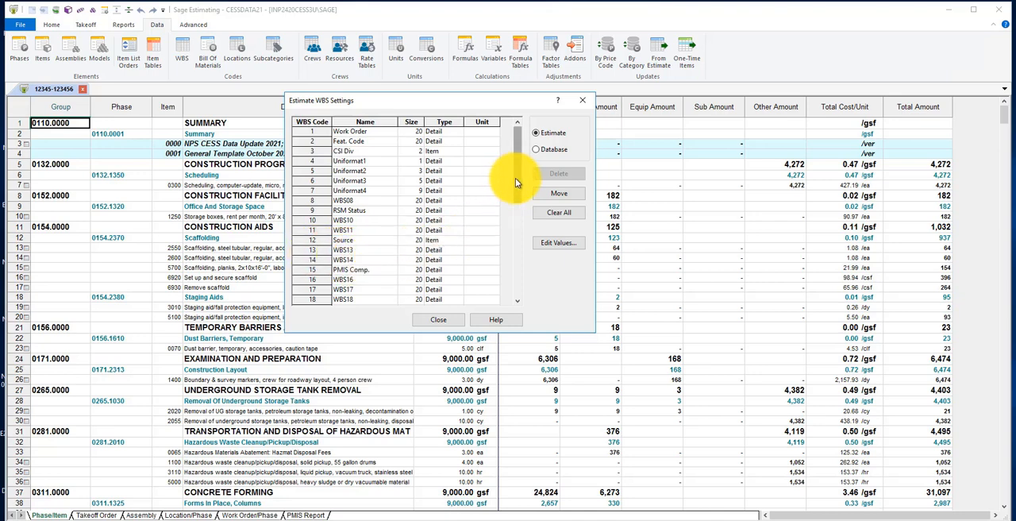
drag(515, 178, 517, 216)
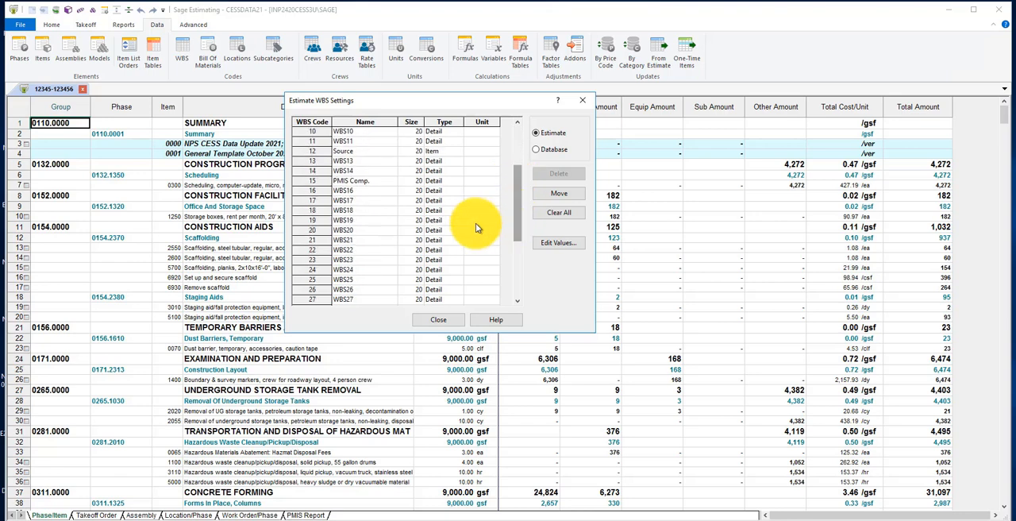
Try renaming estimate WBS code 19 to Building, then cancel the edit and close the WBS settings
click(359, 223)
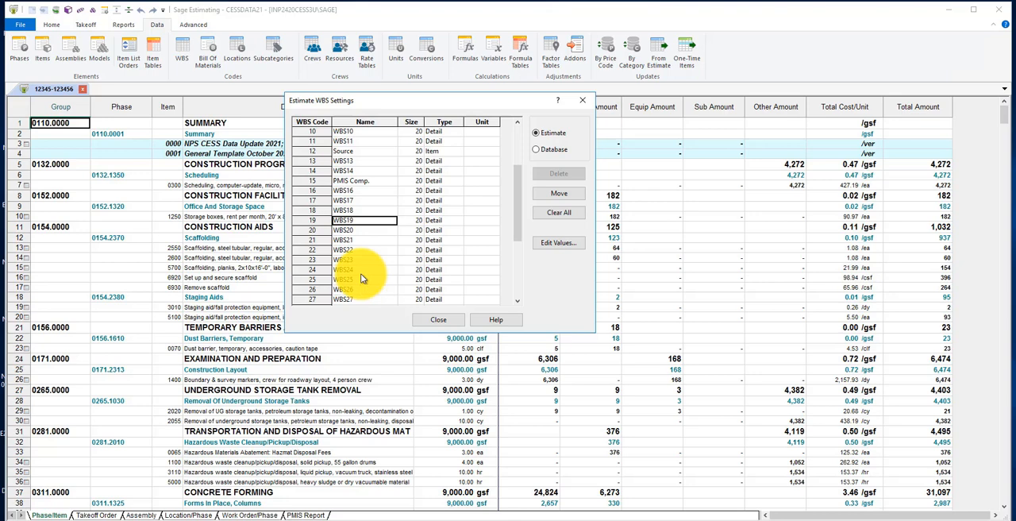
text(B)
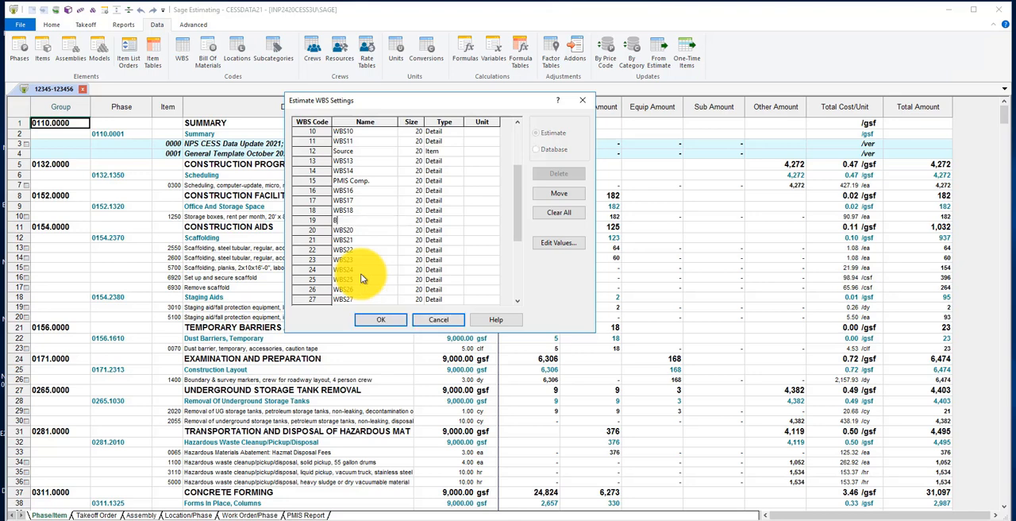
text(uilding)
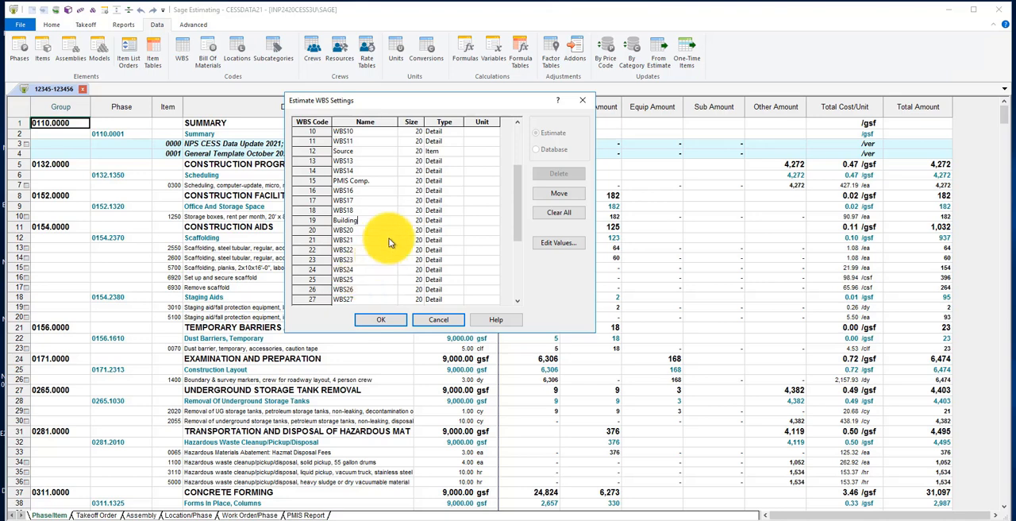
click(442, 321)
click(442, 322)
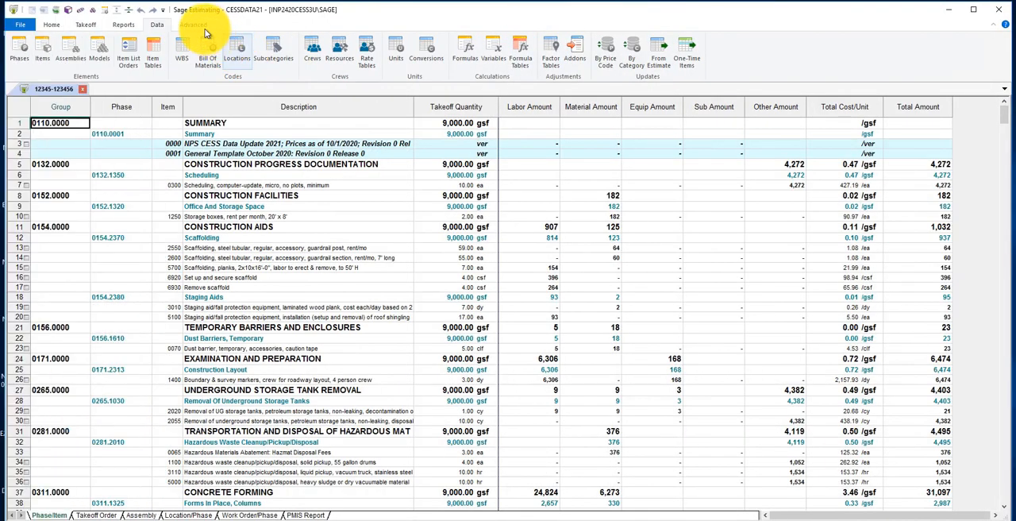
Open the estimate's alternate statuses, add a blank status row, and cancel without saving
click(195, 25)
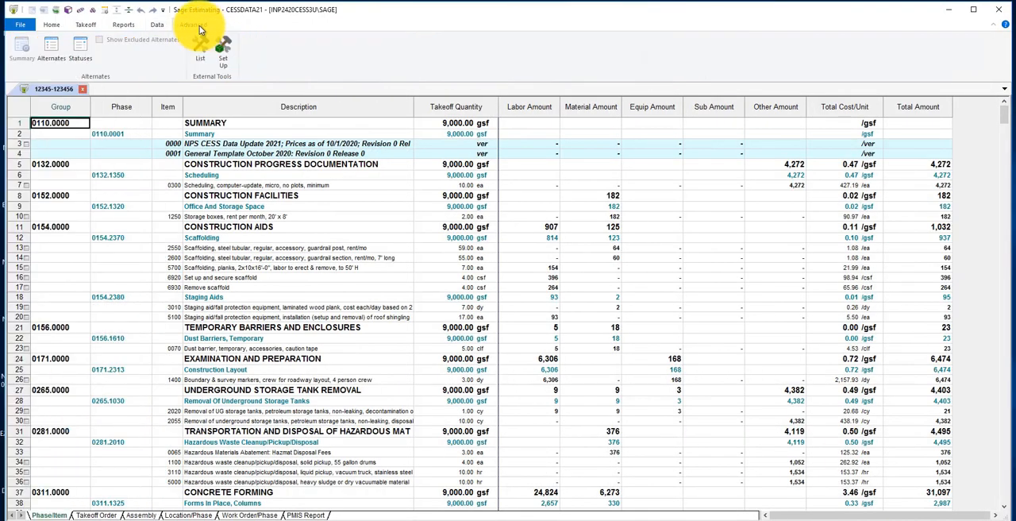
click(82, 58)
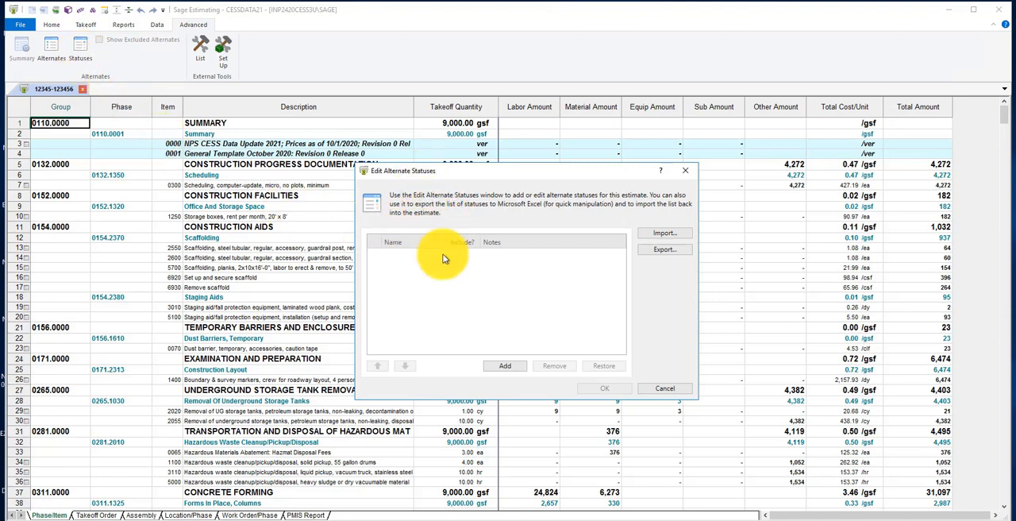
click(506, 373)
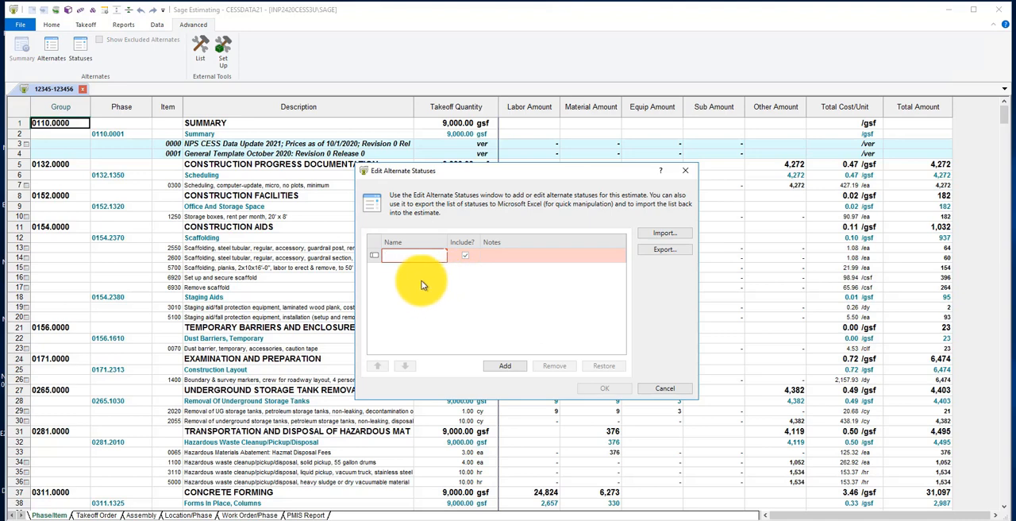
click(664, 388)
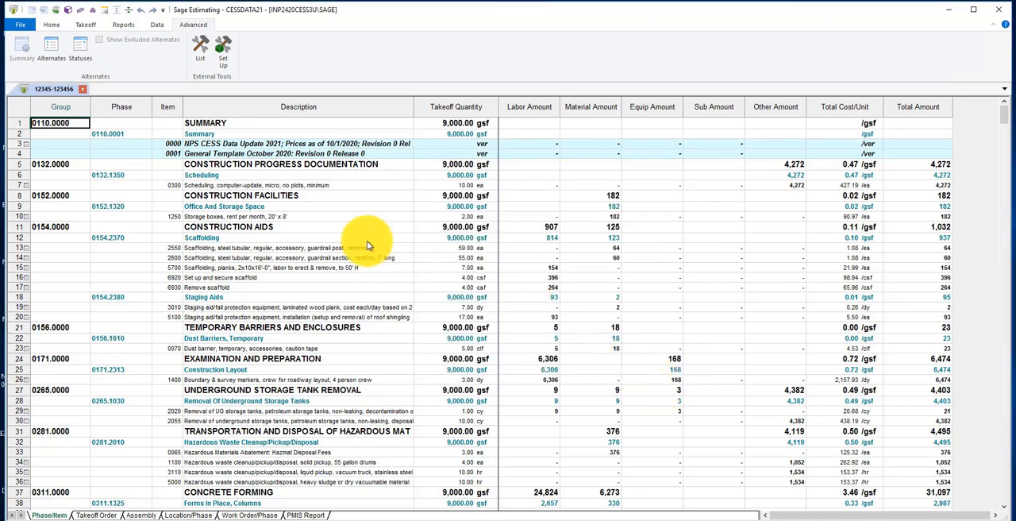
Open the estimate's alternates, add a blank alternate row, cancel it, and try to display the Alternate Summary
click(63, 57)
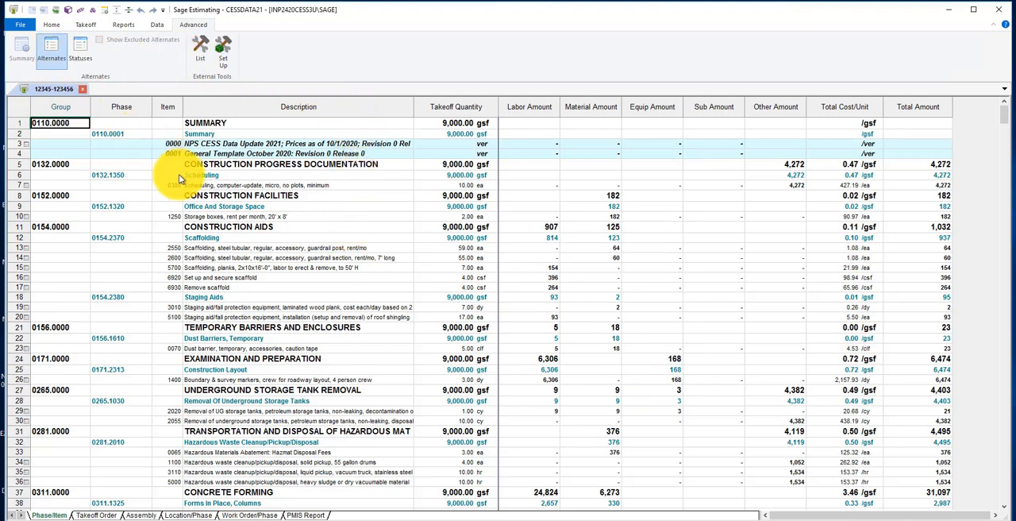
click(507, 366)
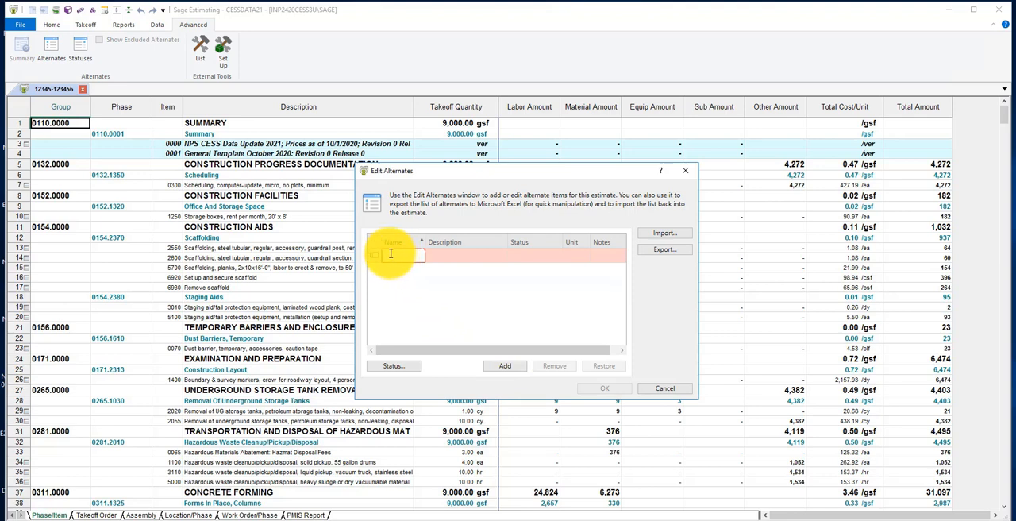
click(453, 259)
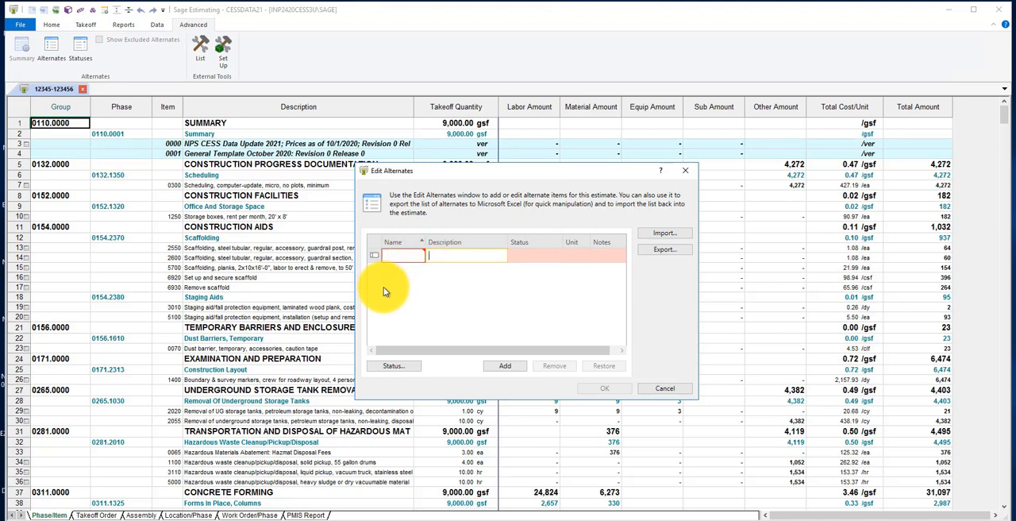
click(664, 389)
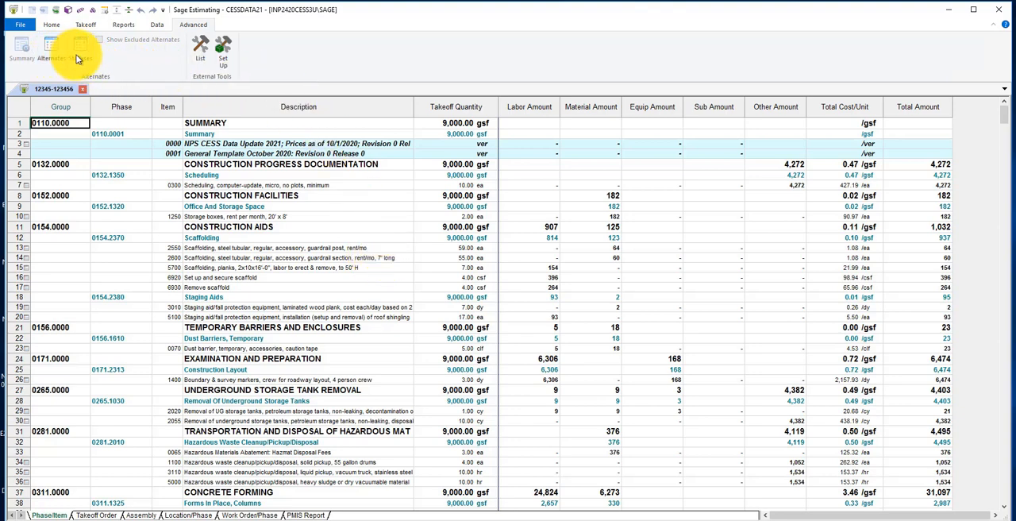
click(34, 62)
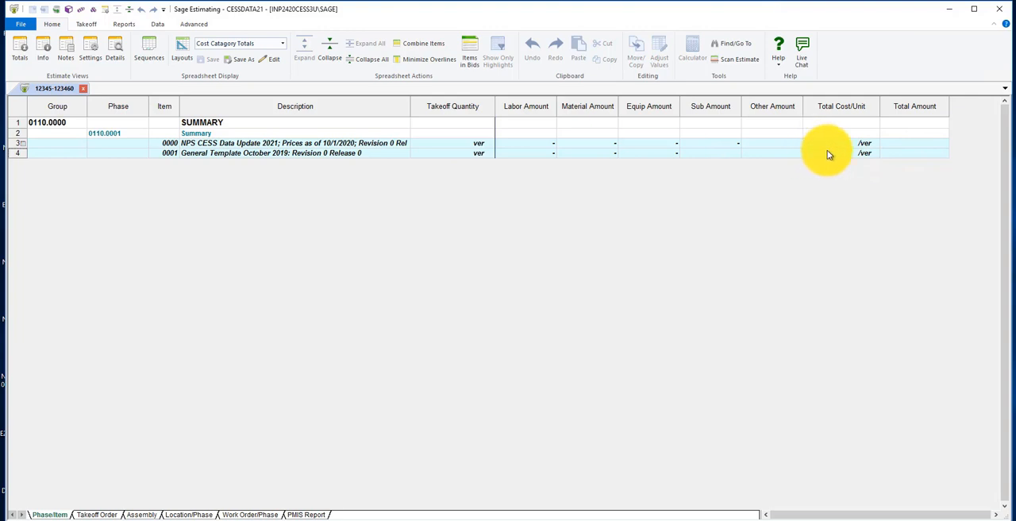
click(87, 26)
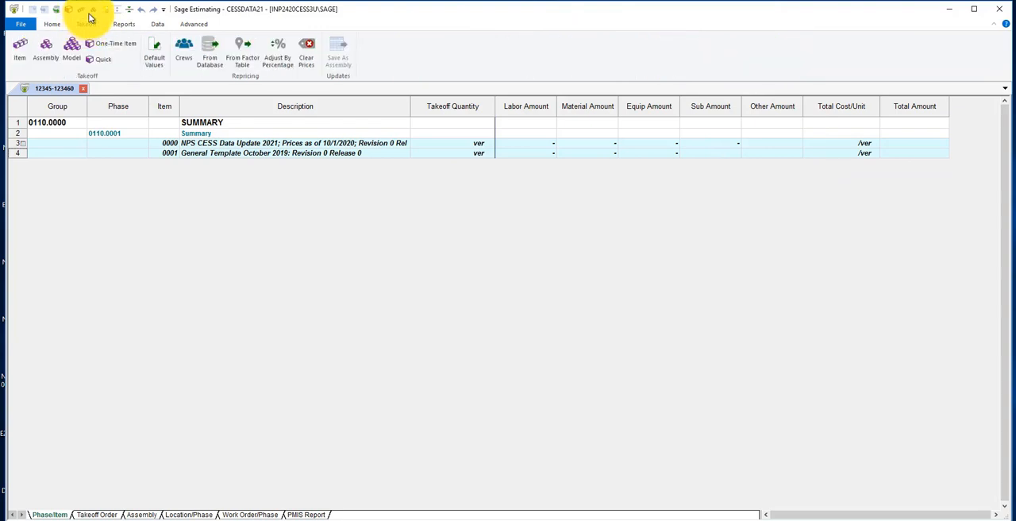
click(101, 59)
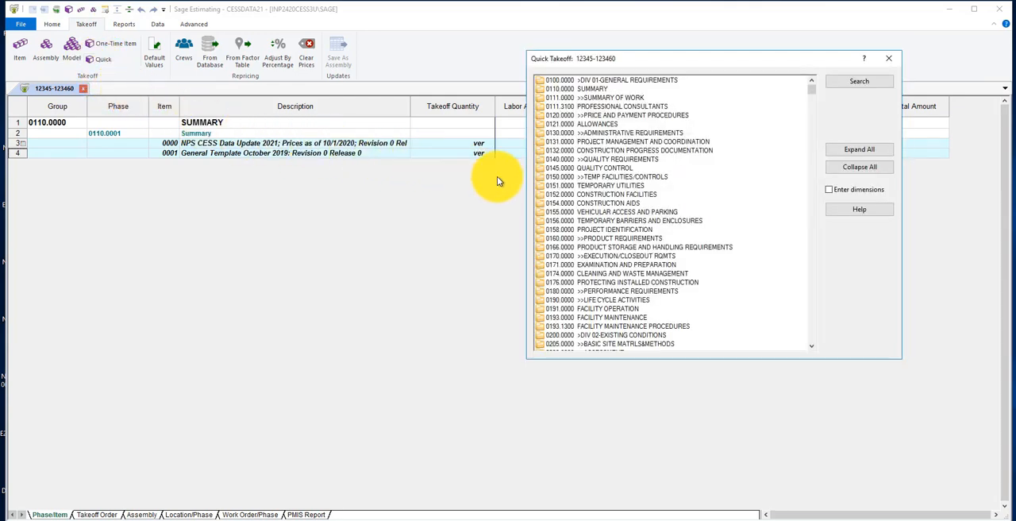
double_click(574, 202)
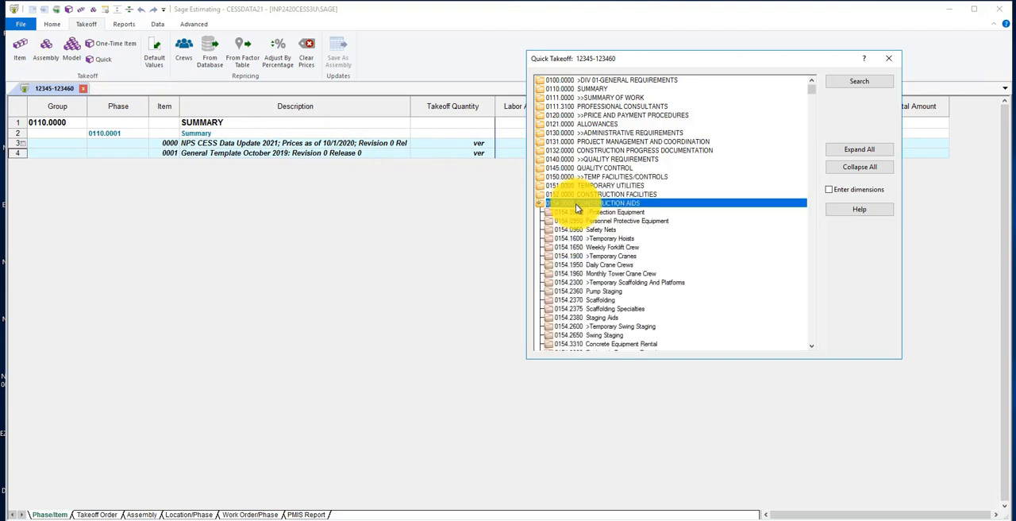
double_click(579, 220)
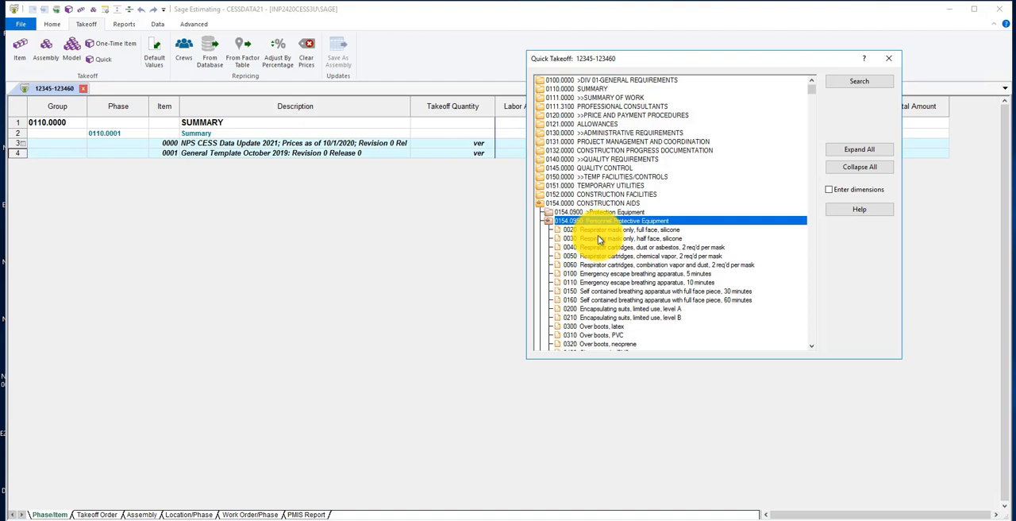
click(599, 238)
shift+click(605, 248)
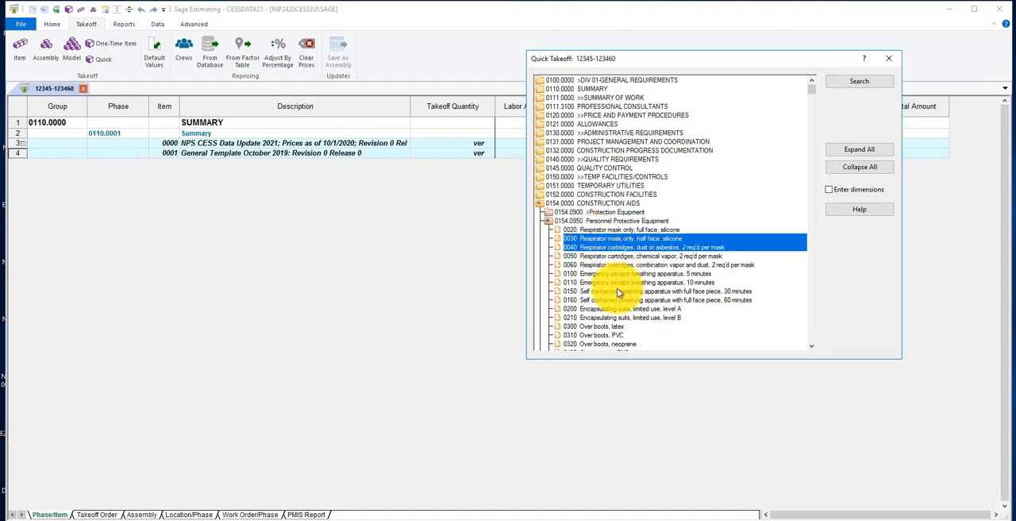
ctrl+click(601, 309)
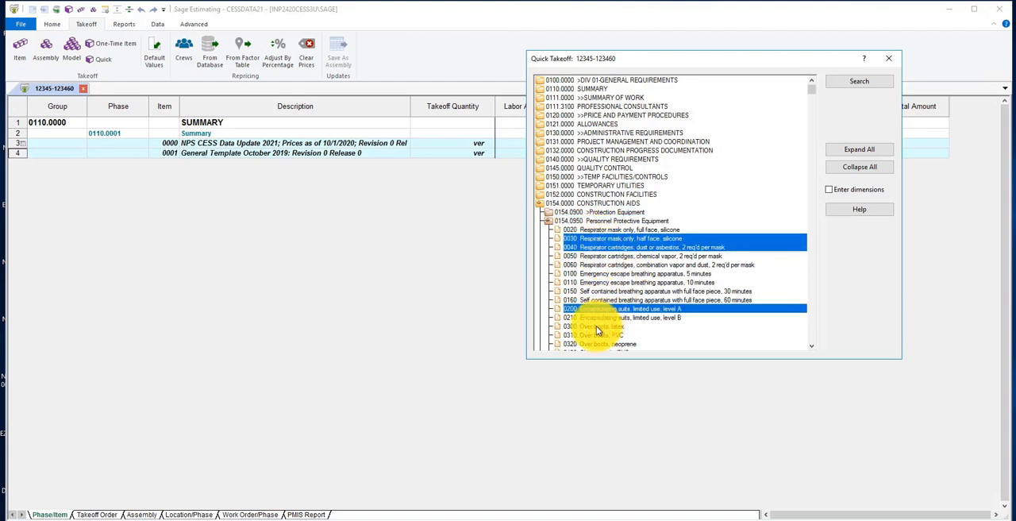
ctrl+click(598, 326)
scroll(810, 346, down, 2)
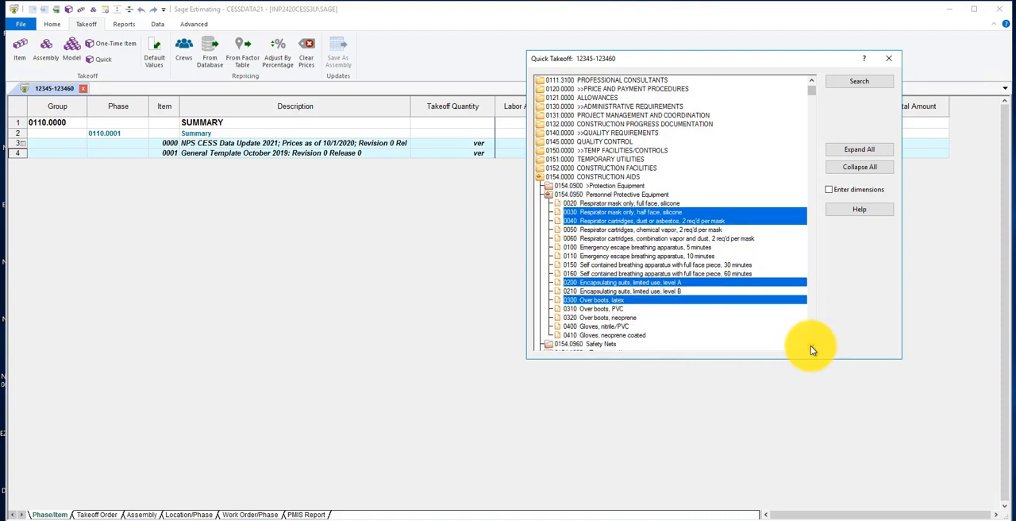
scroll(810, 346, down, 1)
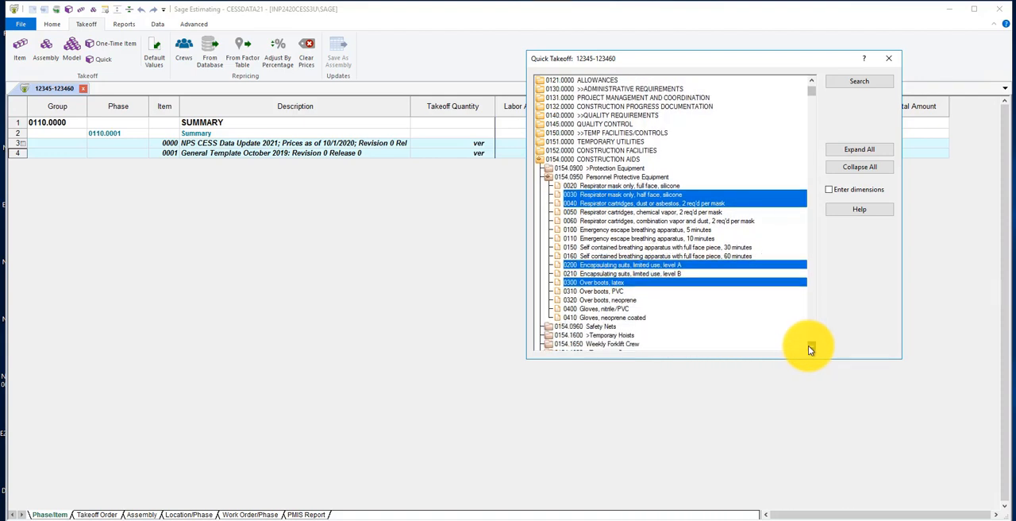
ctrl+click(598, 308)
drag(438, 232, 425, 220)
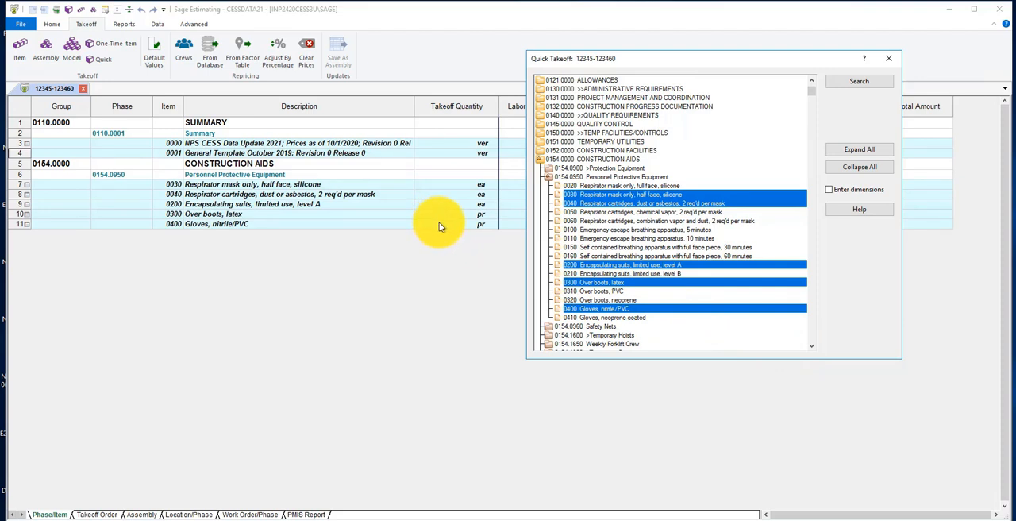
Set takeoff quantities to 4 masks, 8 cartridges, 4 encapsulating suits, 4 pairs of over boots and 12 pairs of gloves, then close Quick Takeoff
click(444, 188)
text(4)
key(Return)
text(8)
key(Return)
text(4)
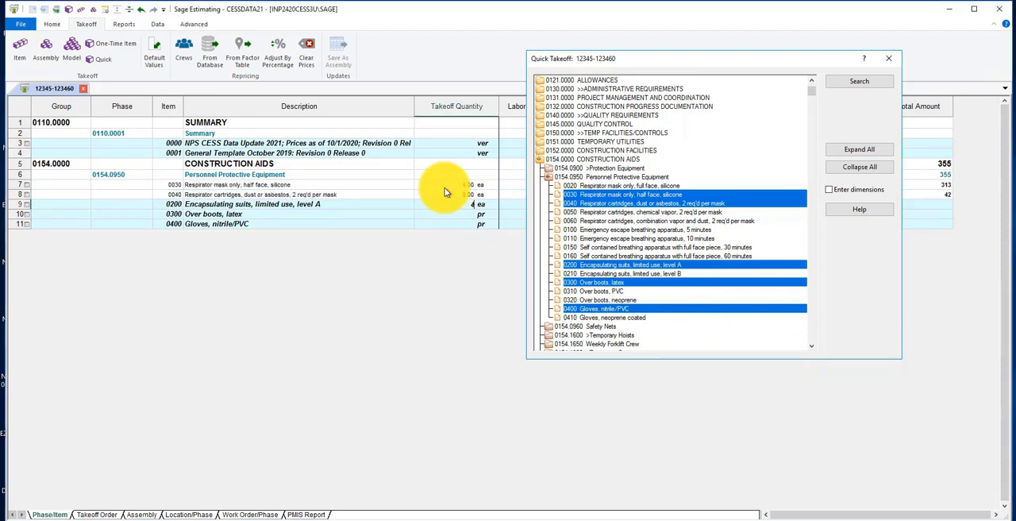
key(Return)
text(4)
key(Return)
text(12)
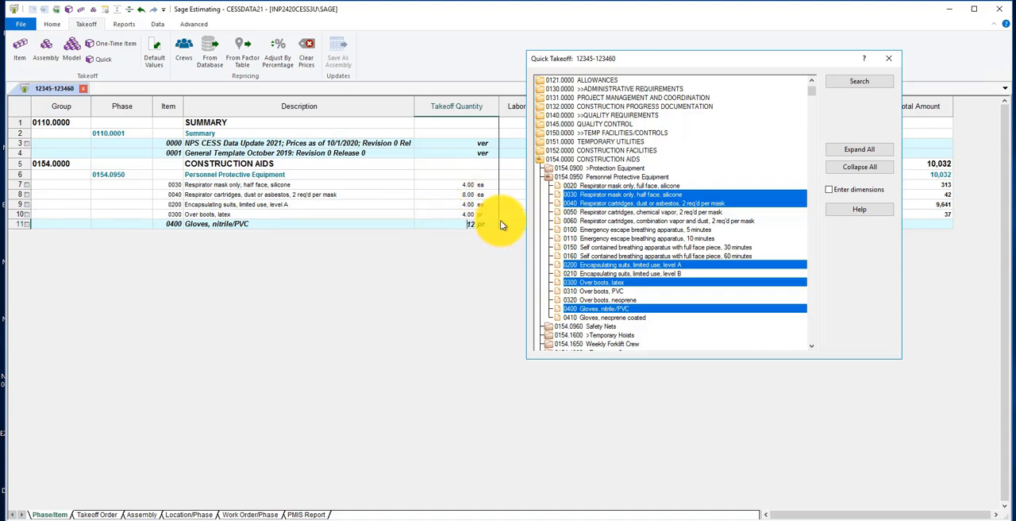
key(Return)
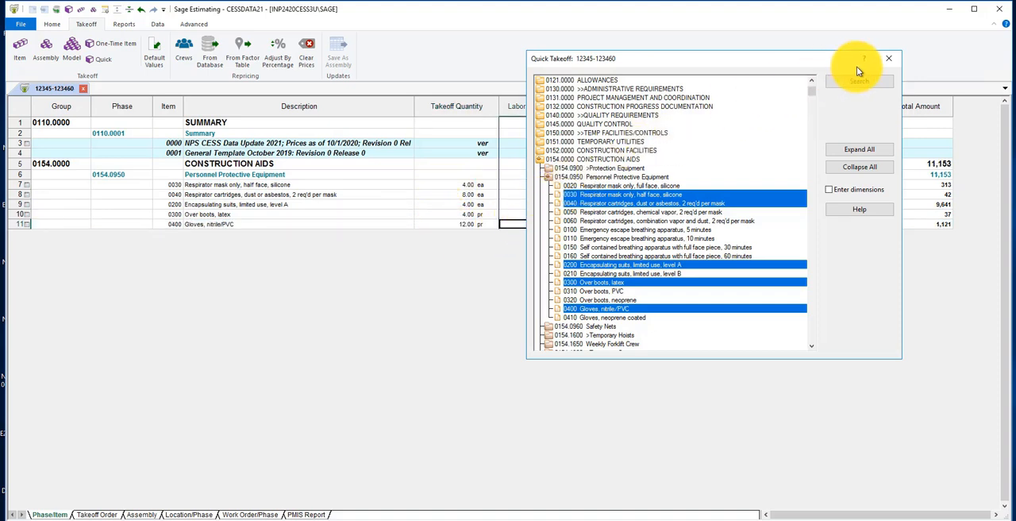
click(889, 60)
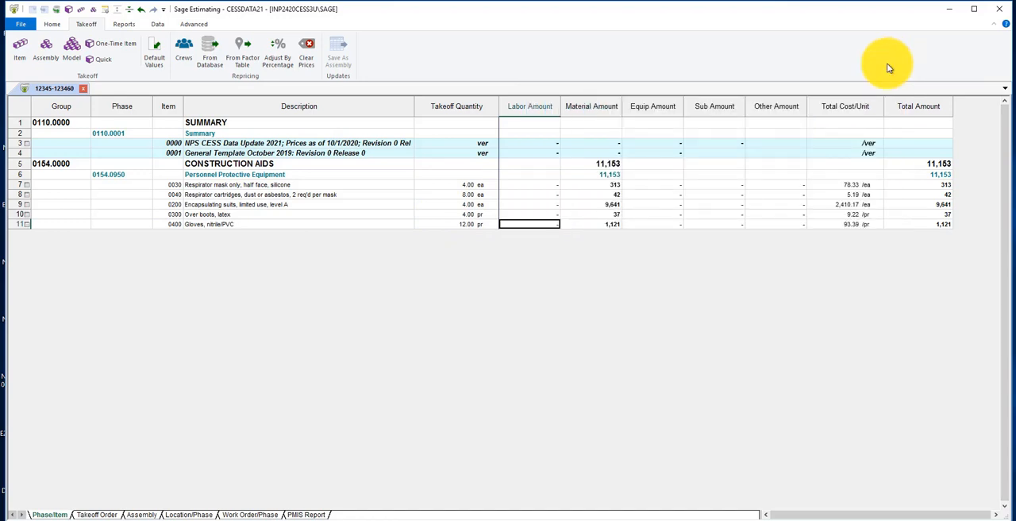
Start an Item Takeoff and add items 0200, 1000, 2500 and 2600 from phase 0282.1346 Decontamination Of Asbestos Containment Area
click(20, 49)
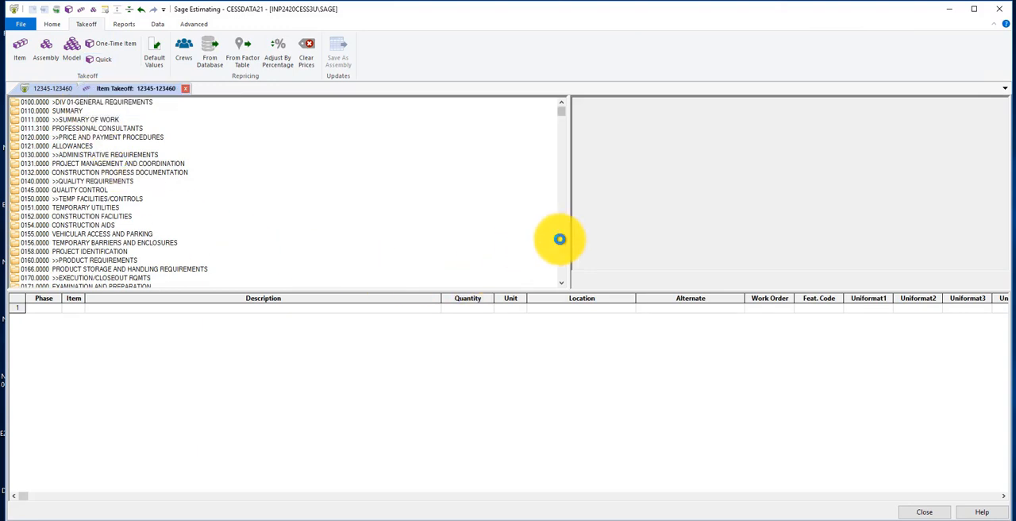
scroll(560, 240, down, 10)
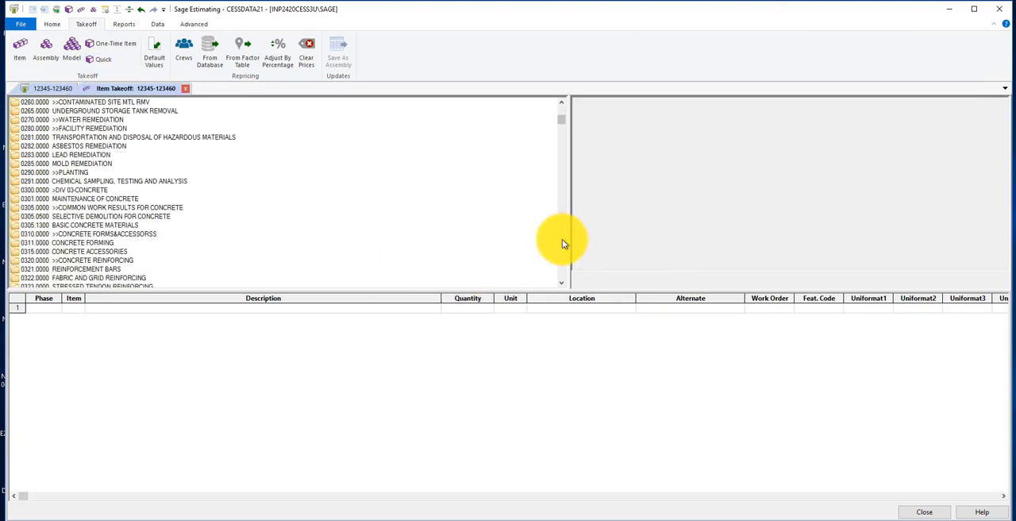
double_click(77, 145)
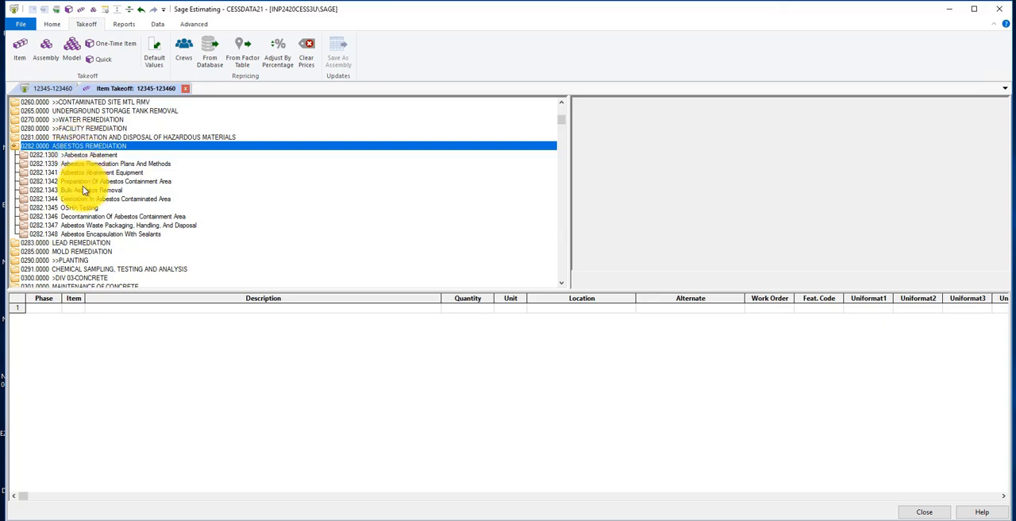
double_click(80, 218)
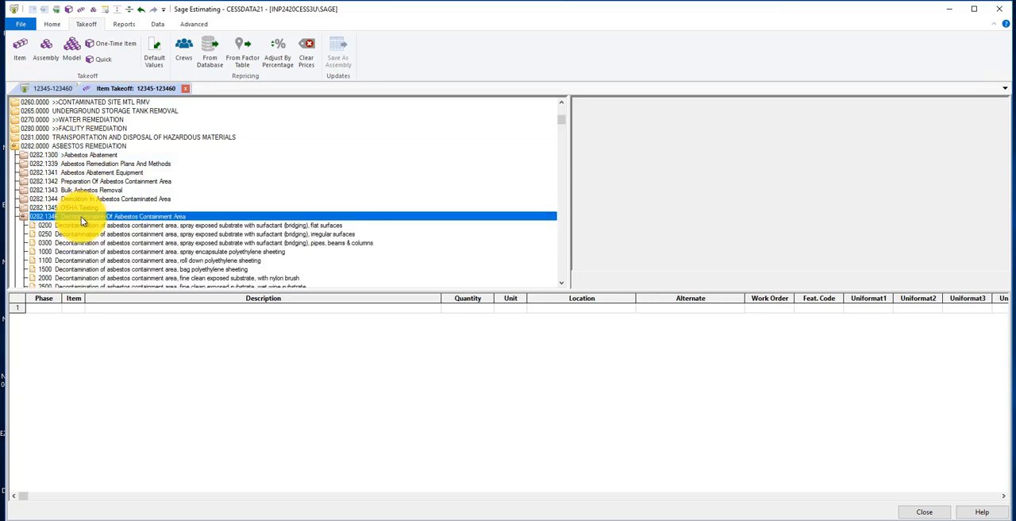
scroll(81, 219, down, 7)
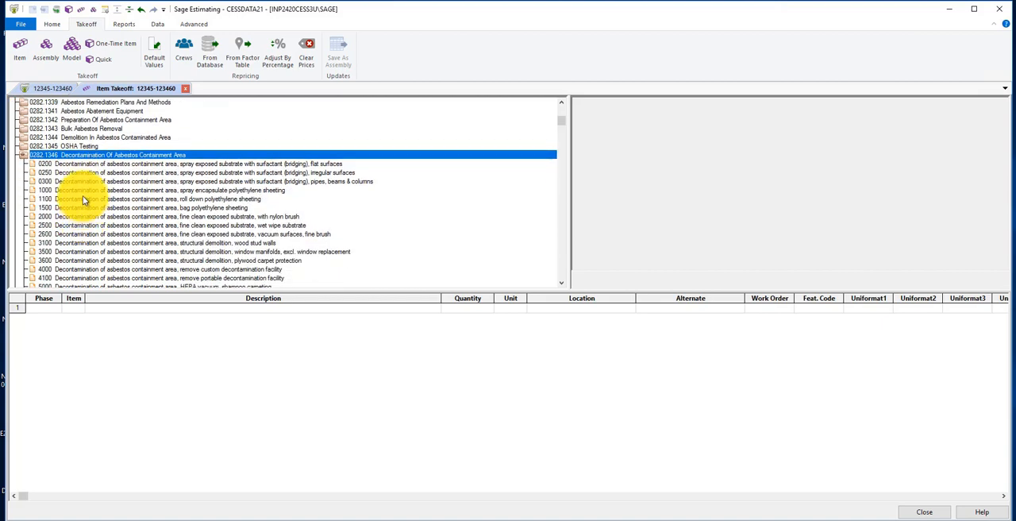
click(69, 165)
ctrl+click(68, 191)
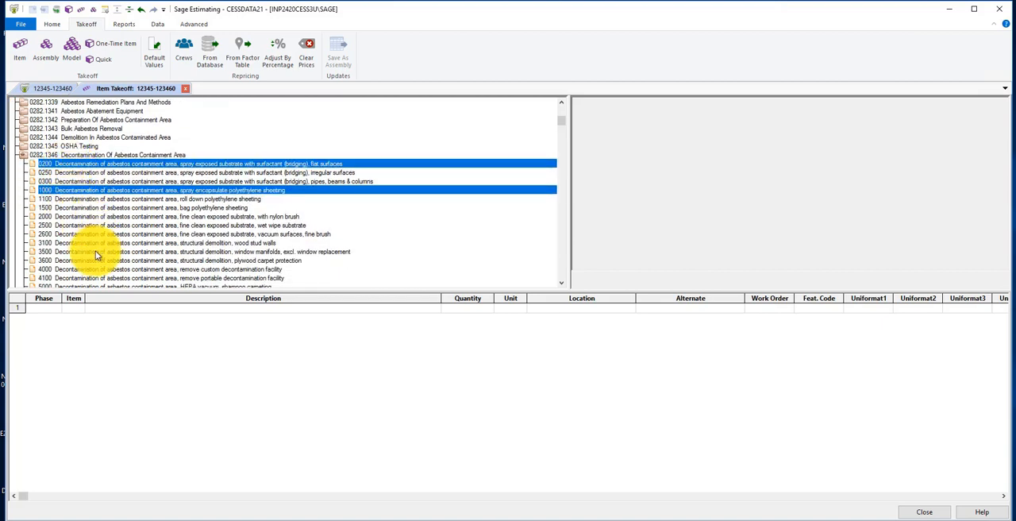
ctrl+click(80, 226)
ctrl+click(87, 234)
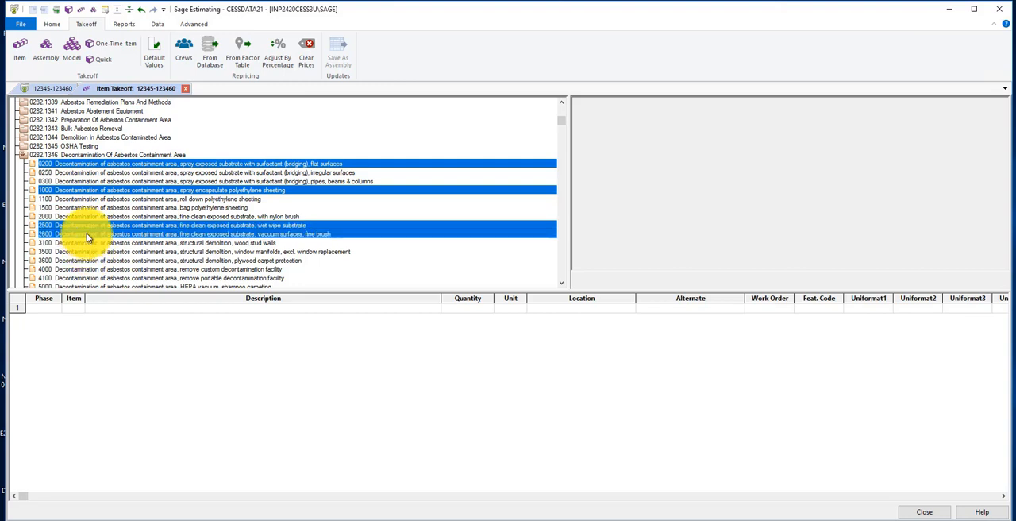
drag(87, 233, 131, 334)
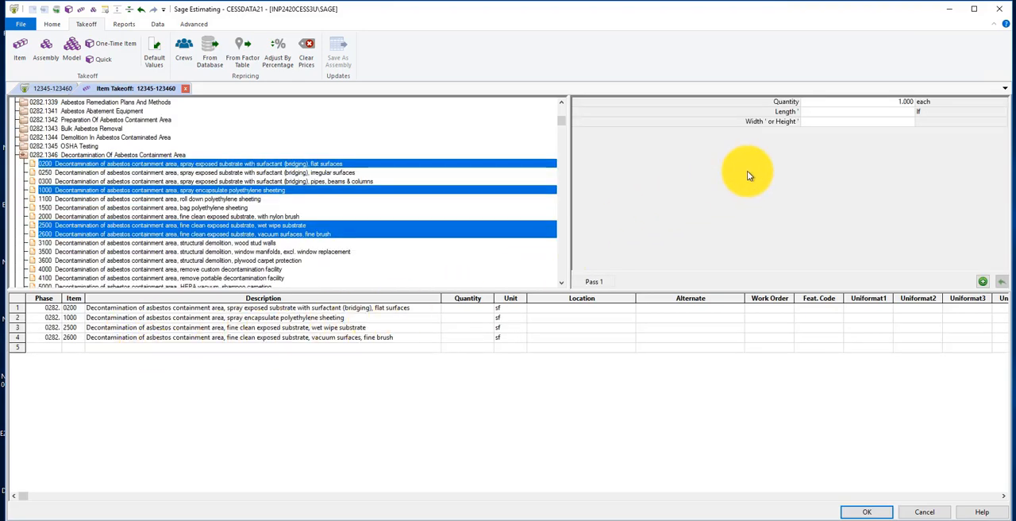
Give the decontamination items a length of 1000 and a width or height of 8, add the pass, and accept the takeoff
click(834, 113)
text(10)
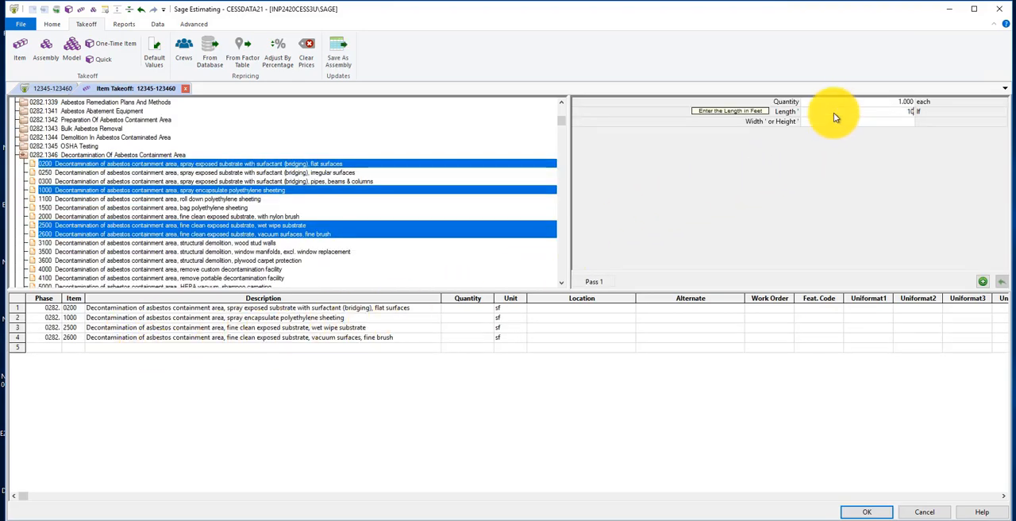
text(00)
key(Tab)
text(8)
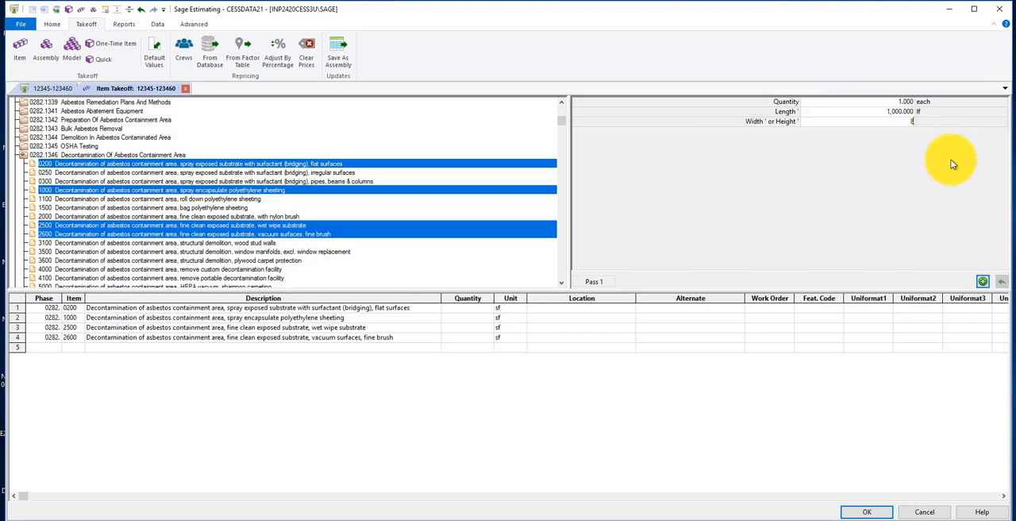
click(983, 281)
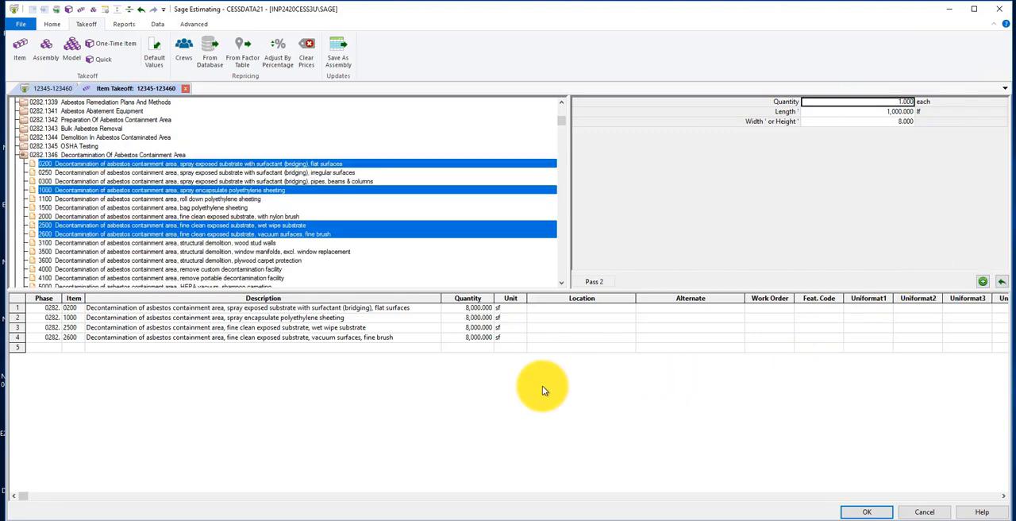
click(864, 511)
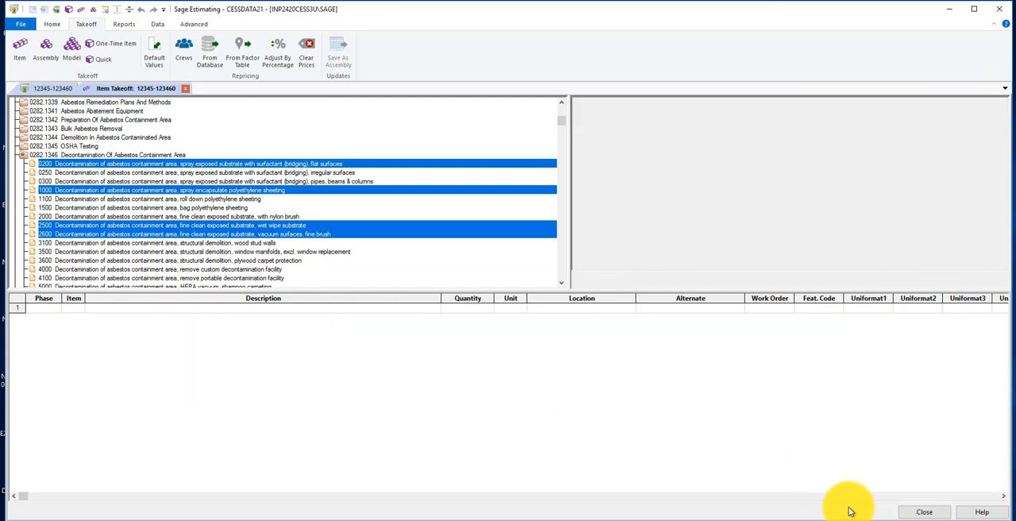
click(903, 509)
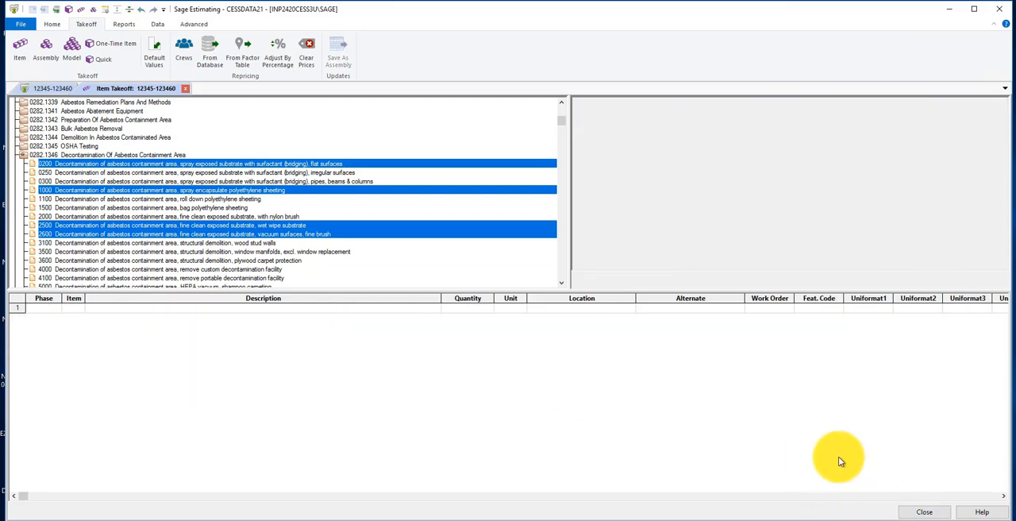
Start an Assembly Takeoff and add assembly C3010.230-0100, painting interior plaster and drywall with primer and 3 coats, from Paint & Covering
click(44, 51)
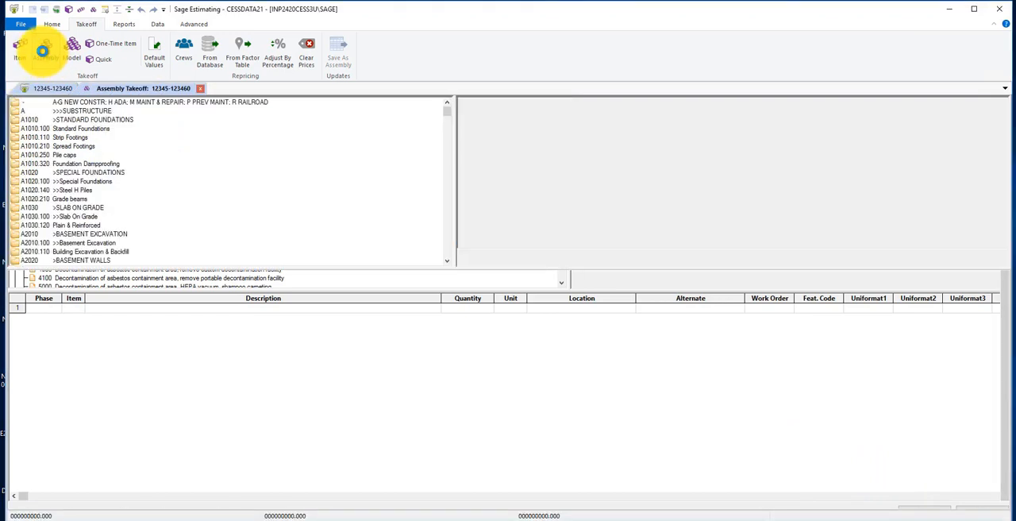
click(96, 156)
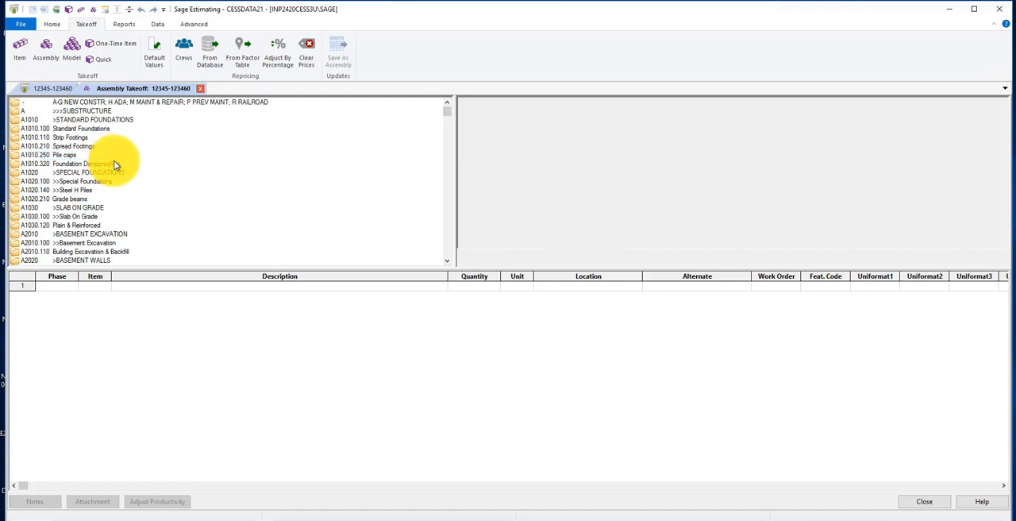
text(C3010)
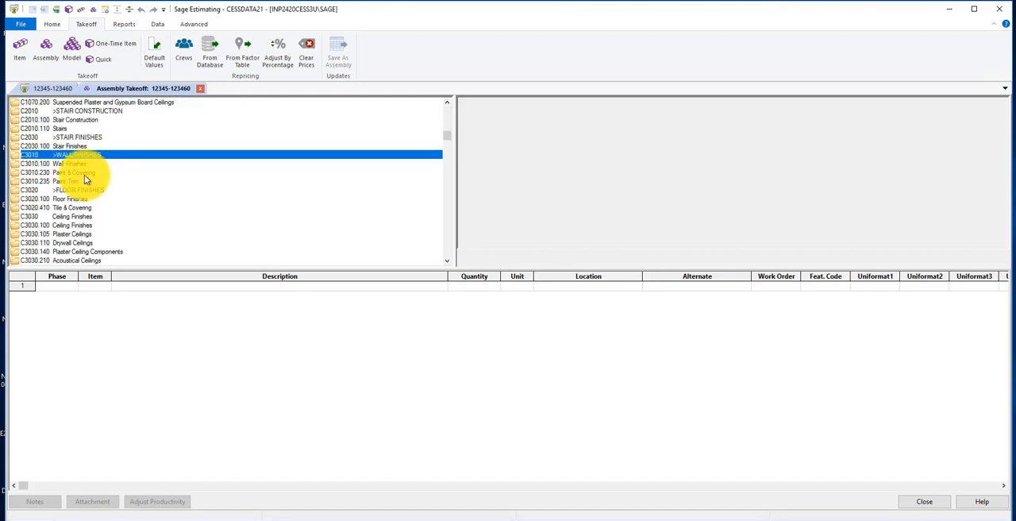
double_click(84, 174)
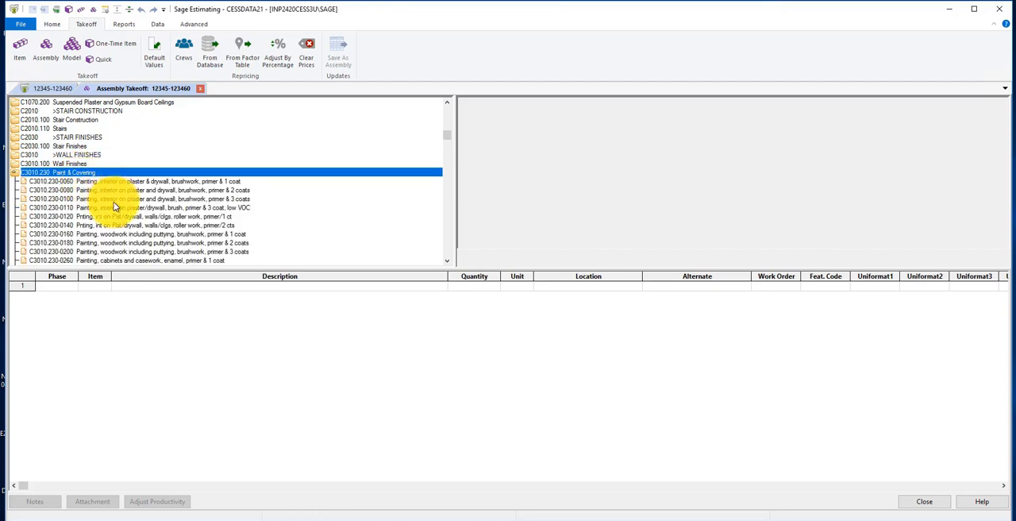
click(114, 201)
double_click(87, 197)
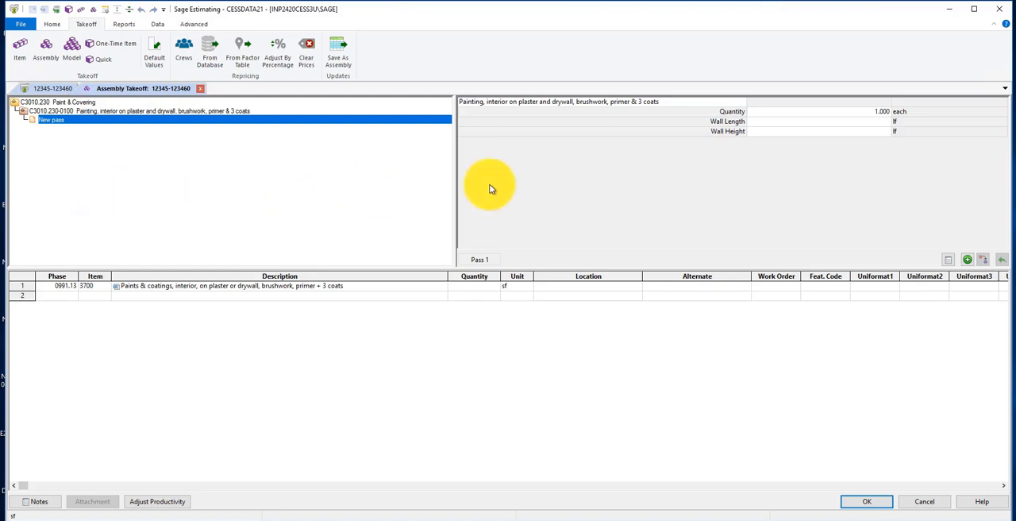
Give the painting assembly a wall length of 1000 and wall height of 8, add the pass, accept it and close Assembly Takeoff
click(782, 121)
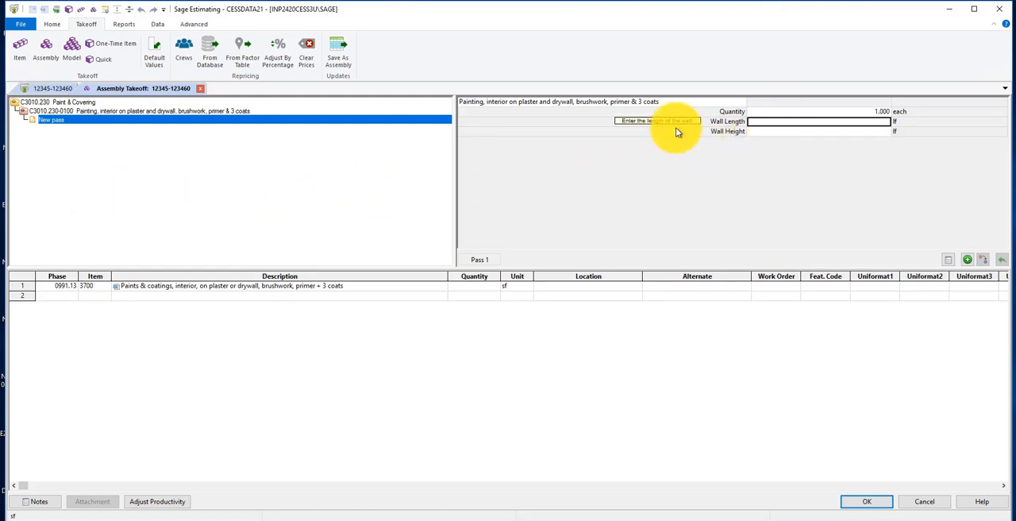
text(1000)
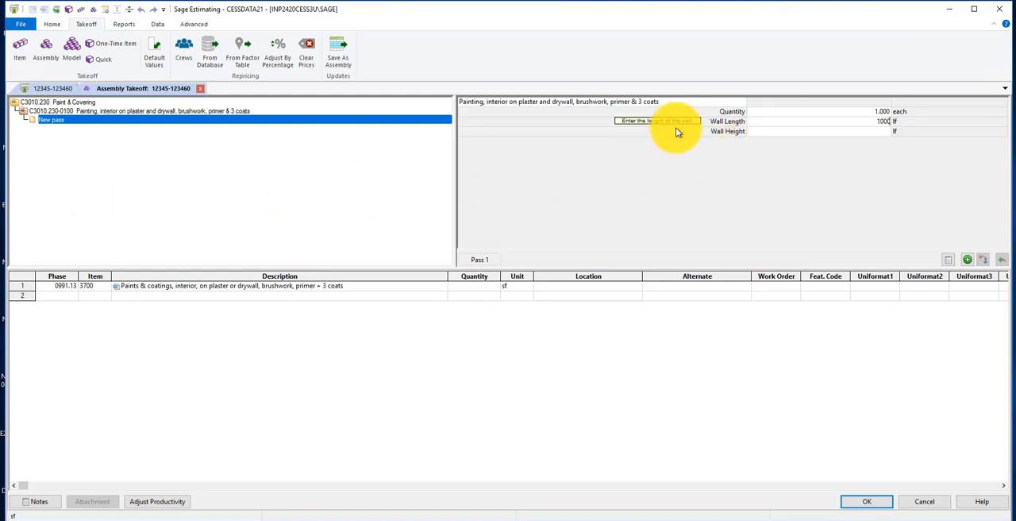
key(Tab)
text(8)
key(Return)
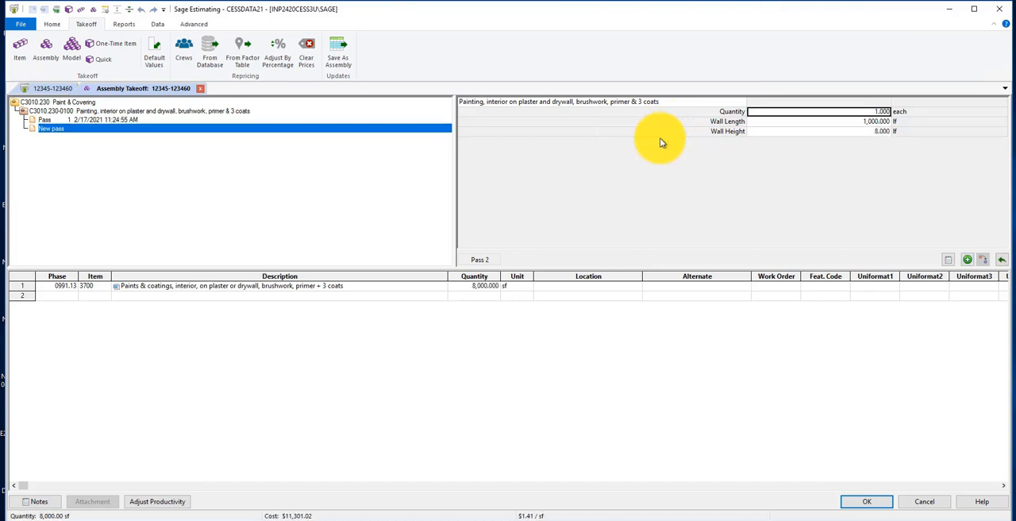
click(867, 501)
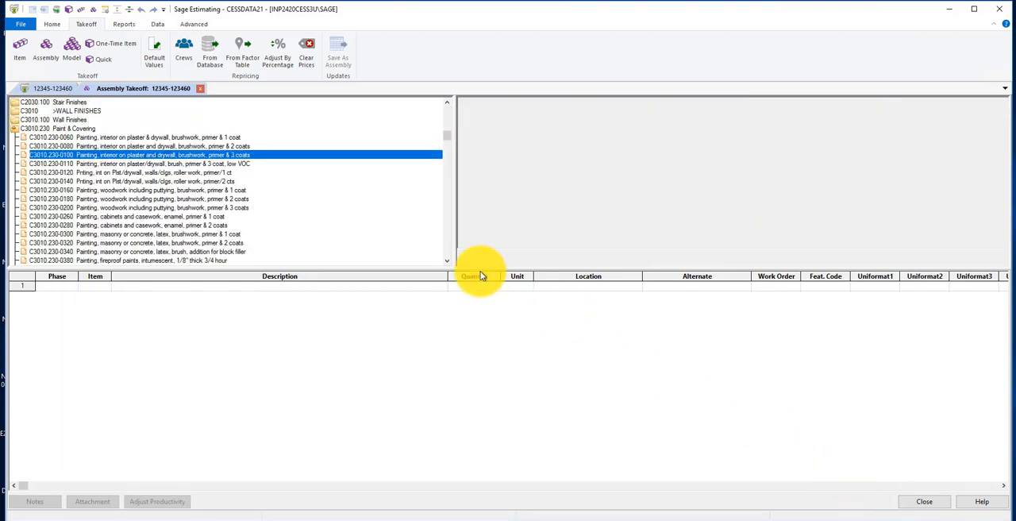
click(198, 87)
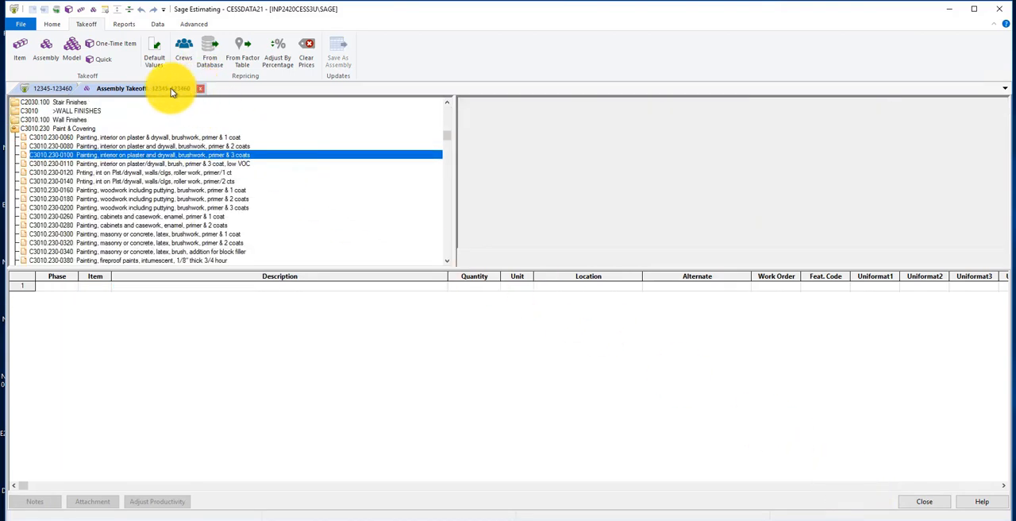
Start a Model Takeoff interview for R1R1 Building Renovation Roofing Only and set its model reference to Gift Shop
click(73, 57)
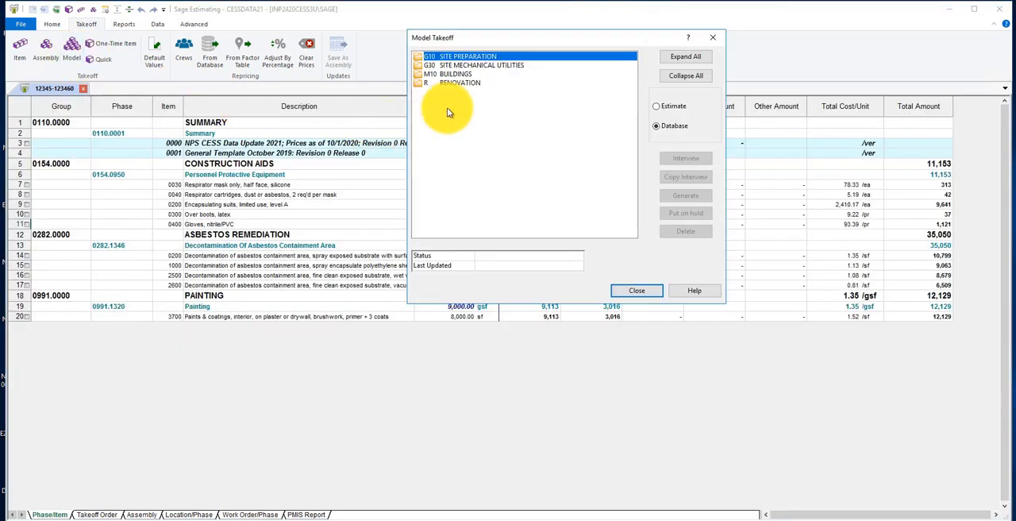
double_click(447, 83)
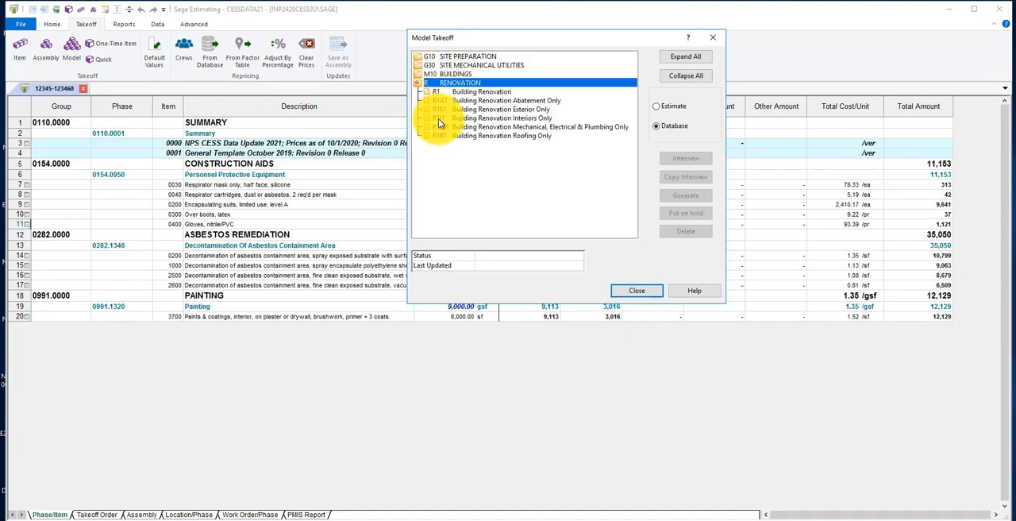
click(454, 134)
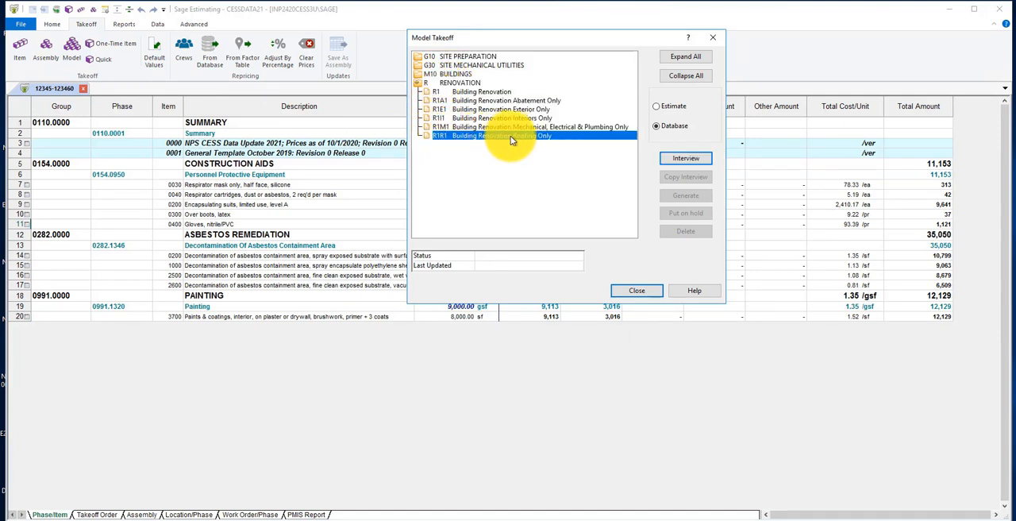
click(686, 159)
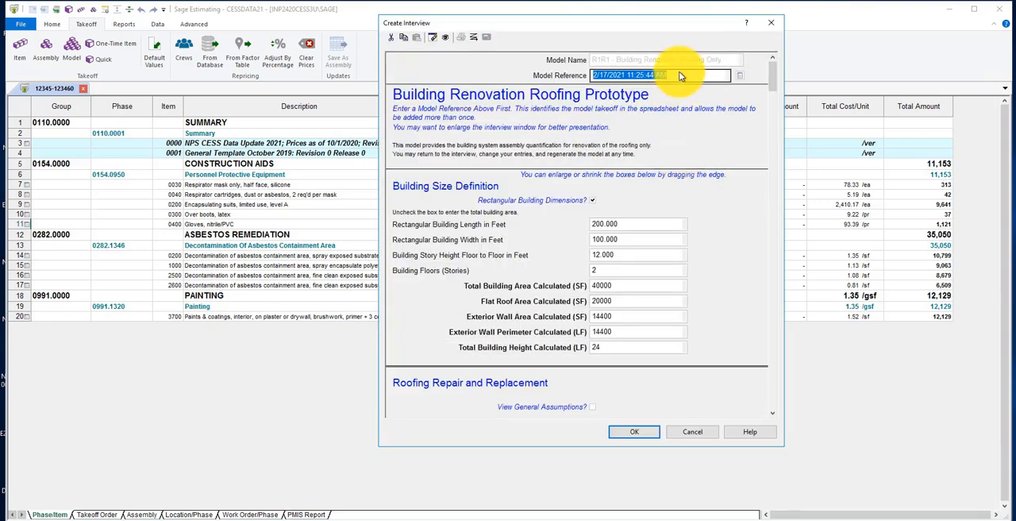
text(G)
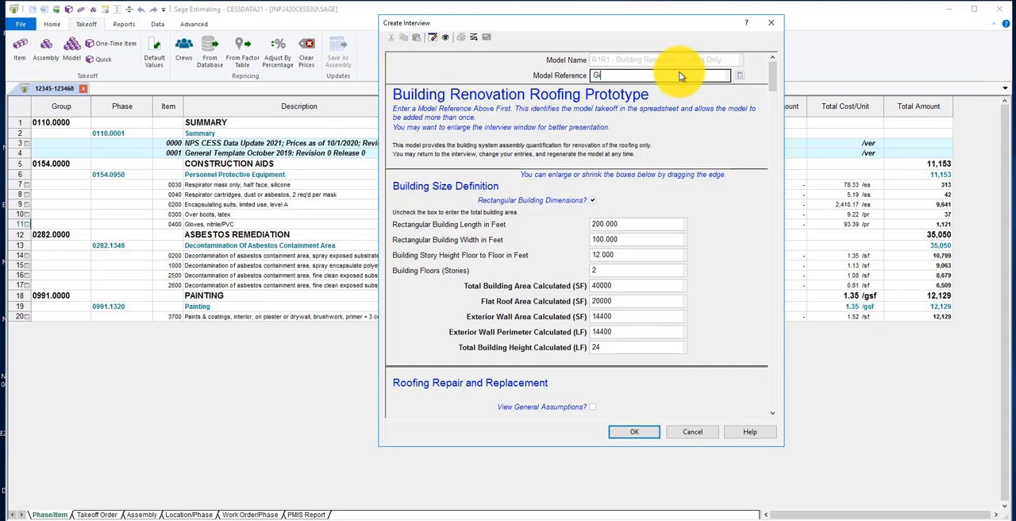
text(ift Shop)
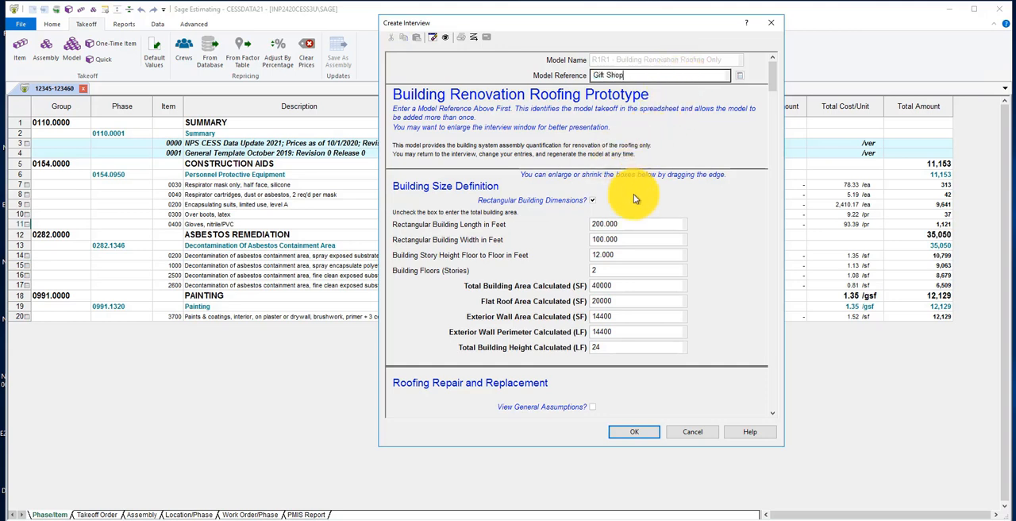
Set the rectangular building to 60 feet long and 40 feet wide with 1 floor
click(640, 229)
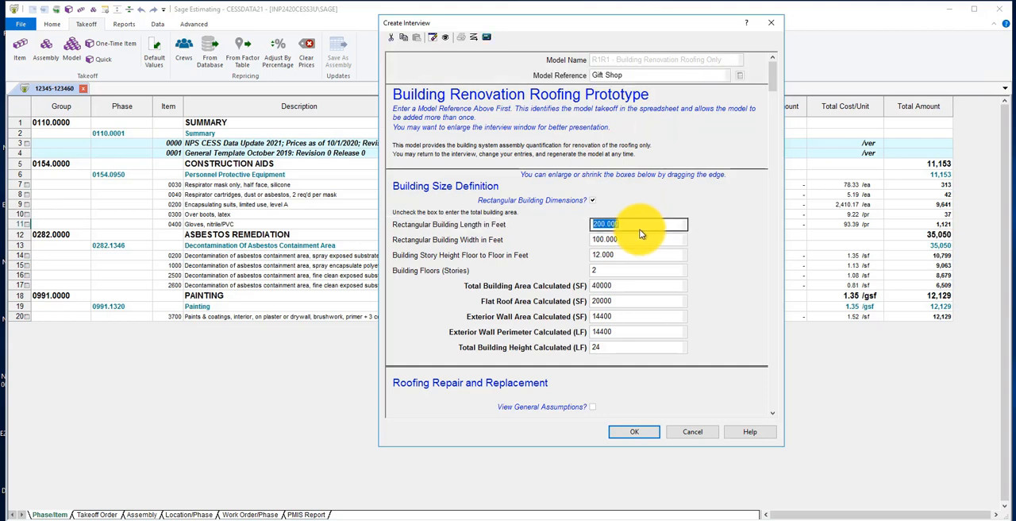
text(60)
key(Return)
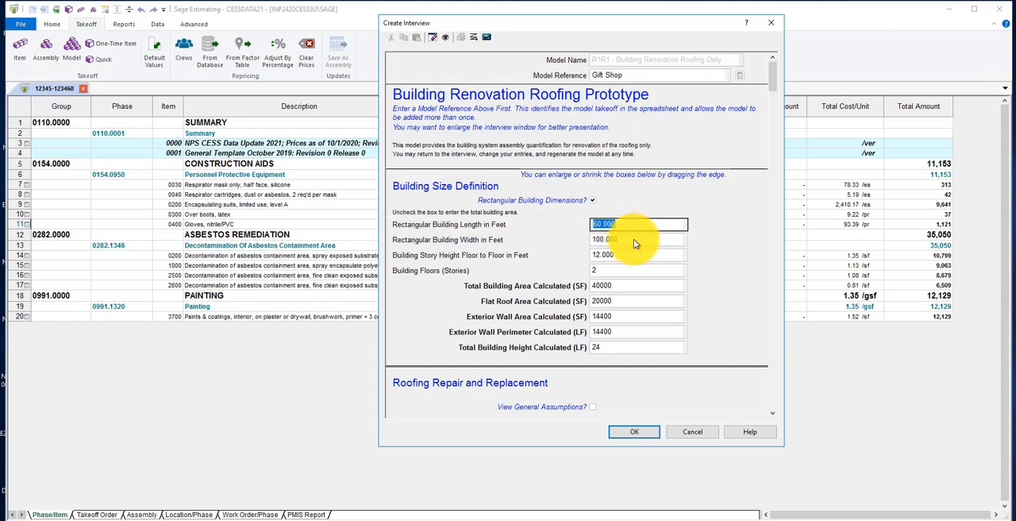
click(633, 240)
text(40)
key(Return)
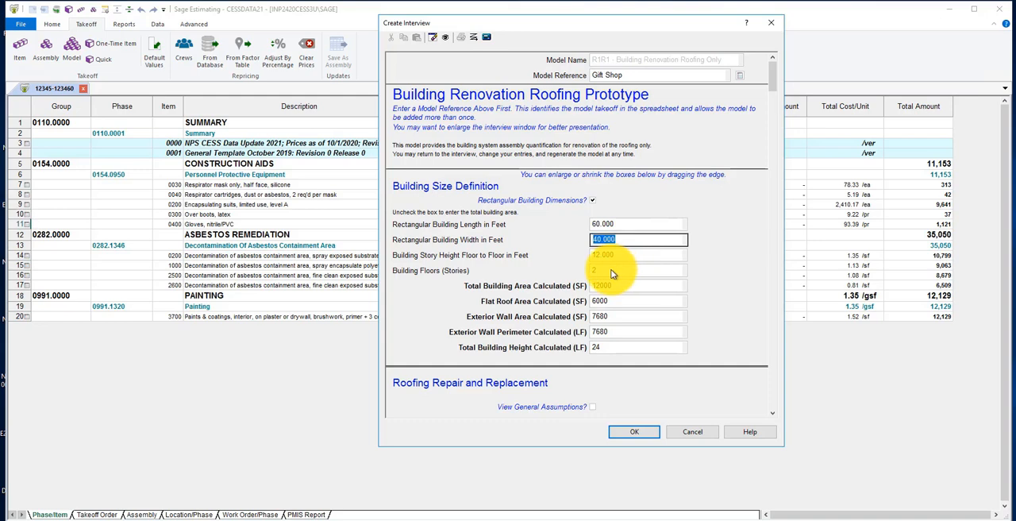
click(610, 271)
text(1)
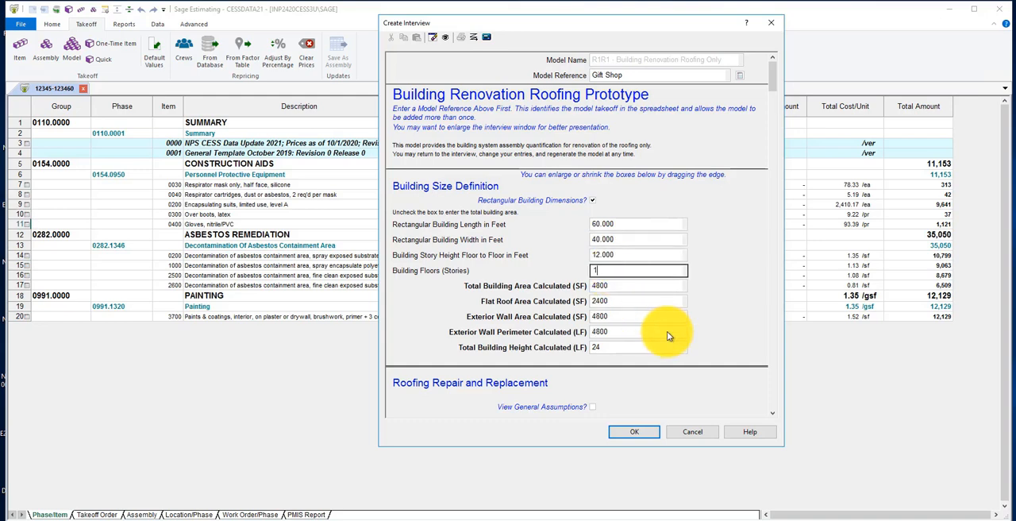
key(Return)
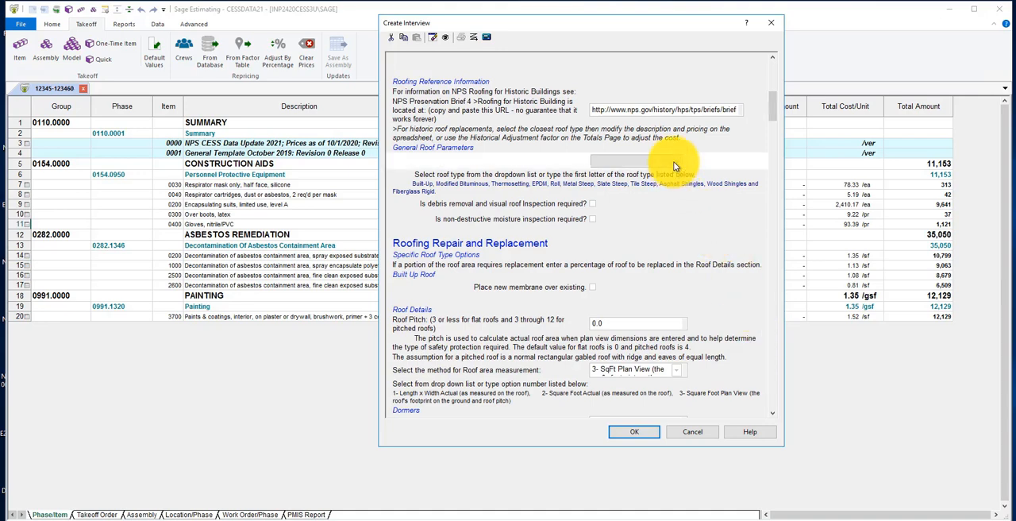
Choose Asphalt Shingles as the roof type to be replaced or repaired and save the interview
click(675, 162)
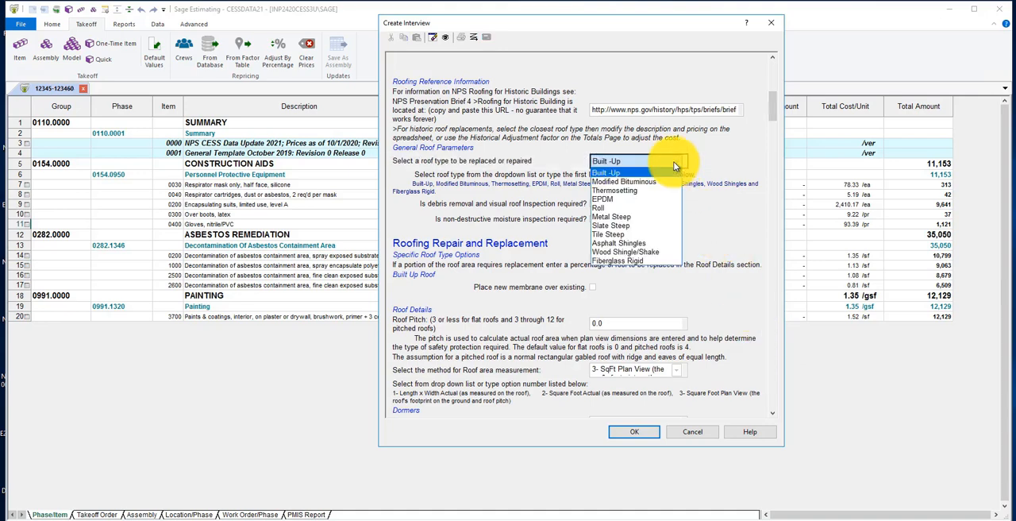
click(640, 243)
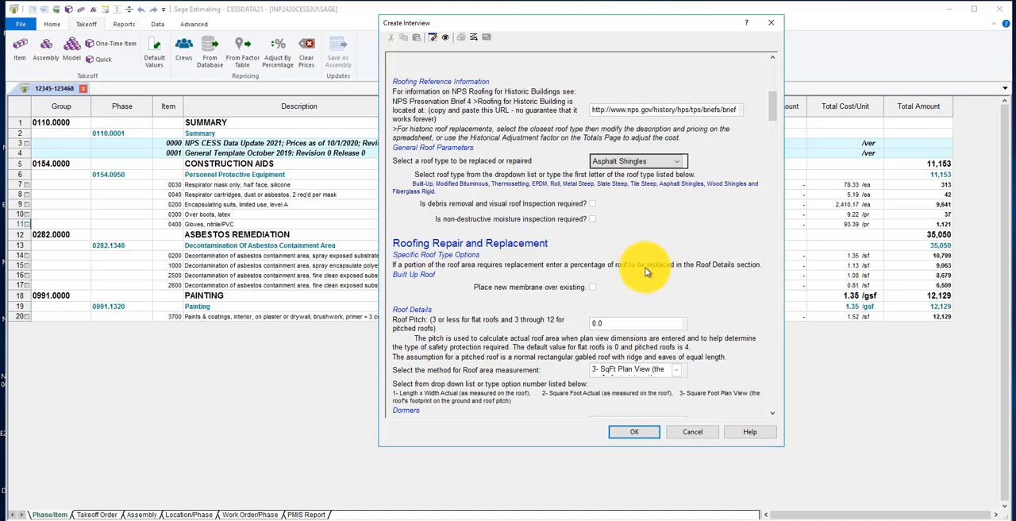
click(628, 432)
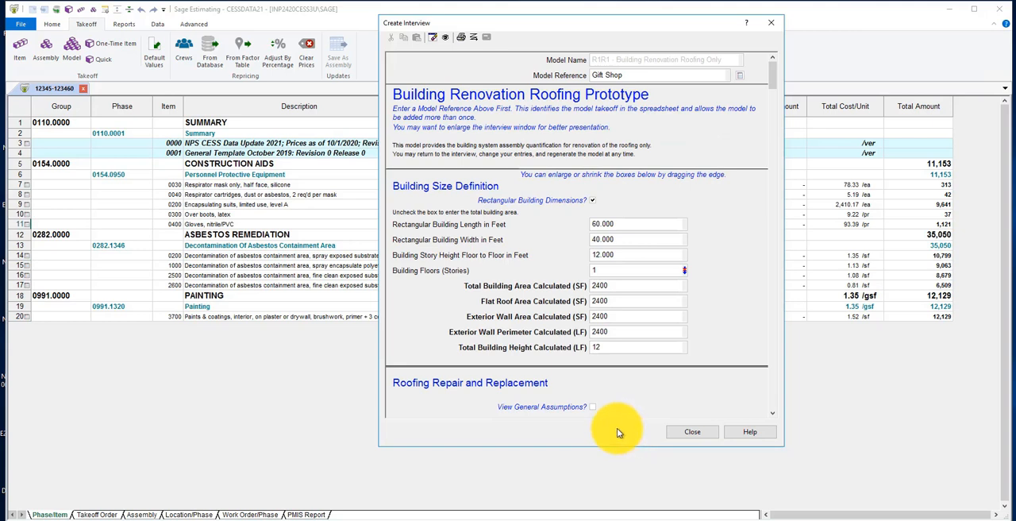
Check the Gift Shop interview for incomplete entries, save it again and close it
click(473, 39)
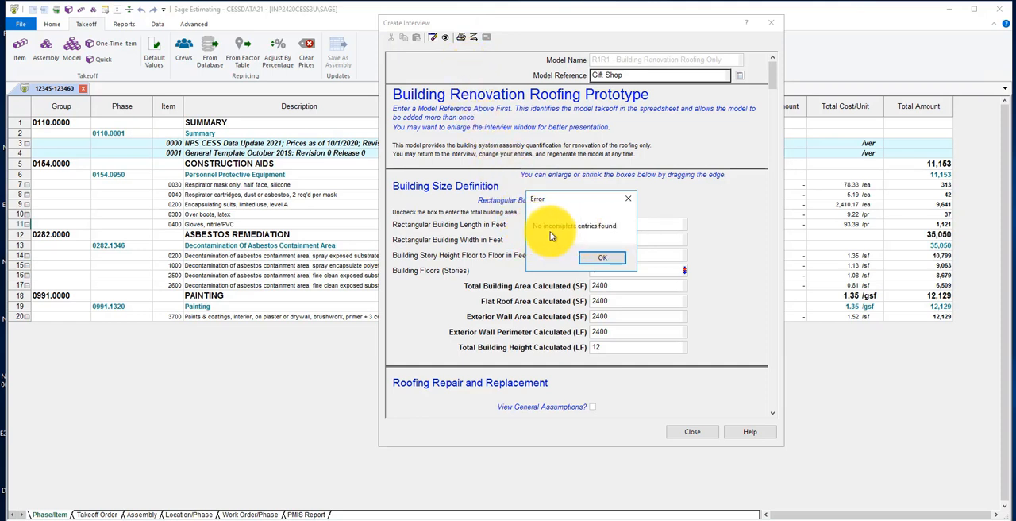
click(602, 257)
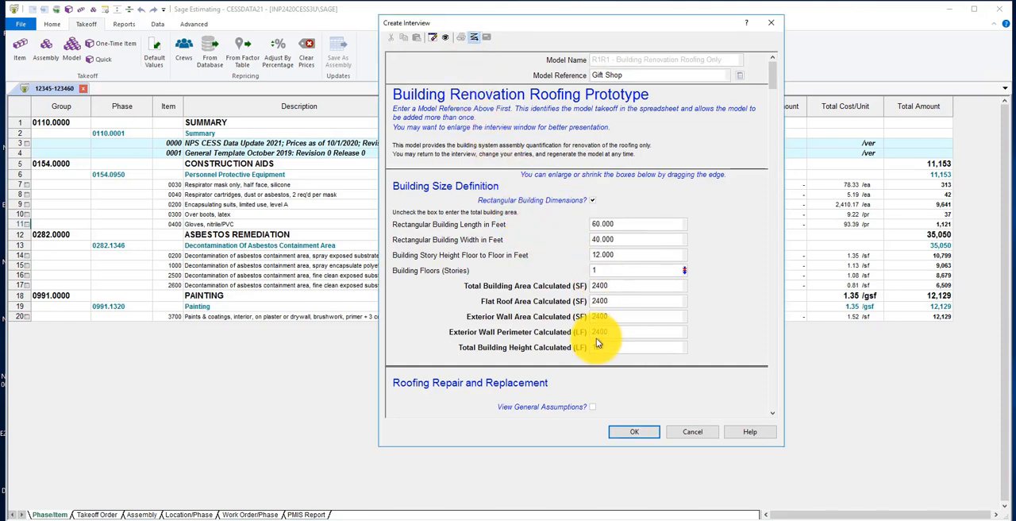
click(633, 433)
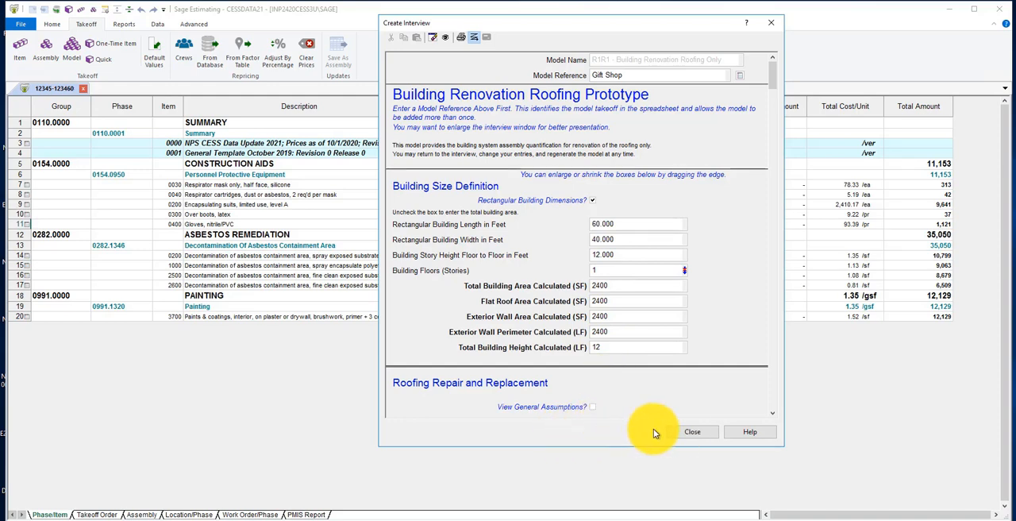
click(688, 432)
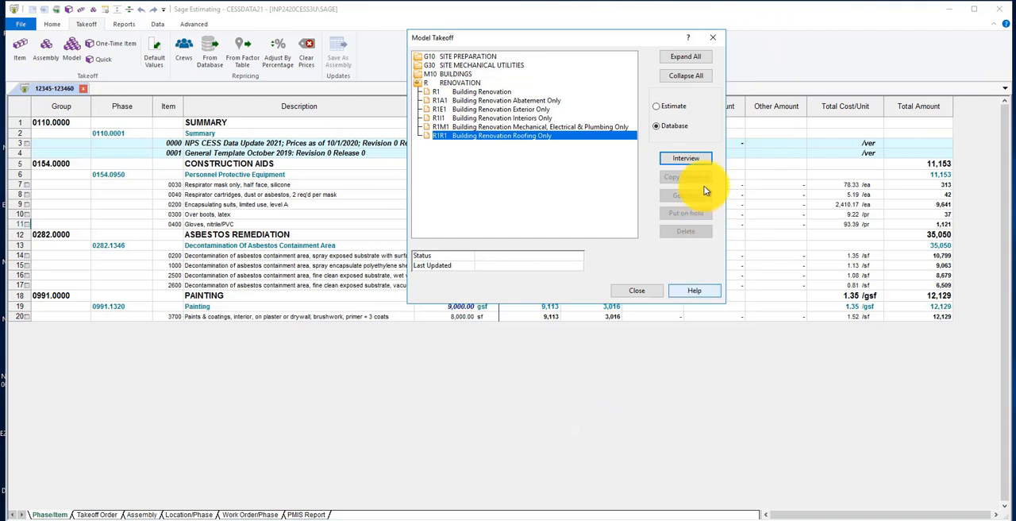
Show the estimate's own models, generate the Gift Shop roofing model into the estimate, and close Model Takeoff
click(658, 108)
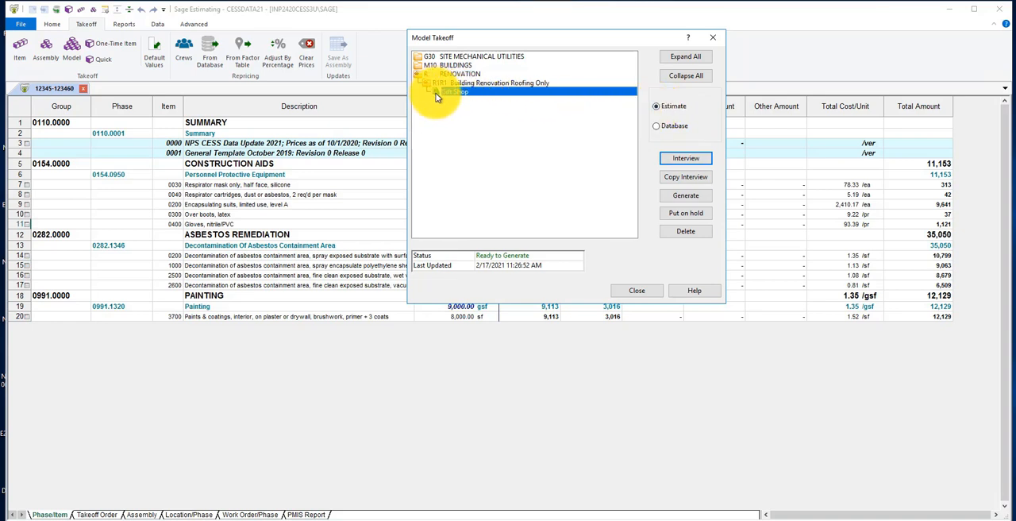
click(689, 199)
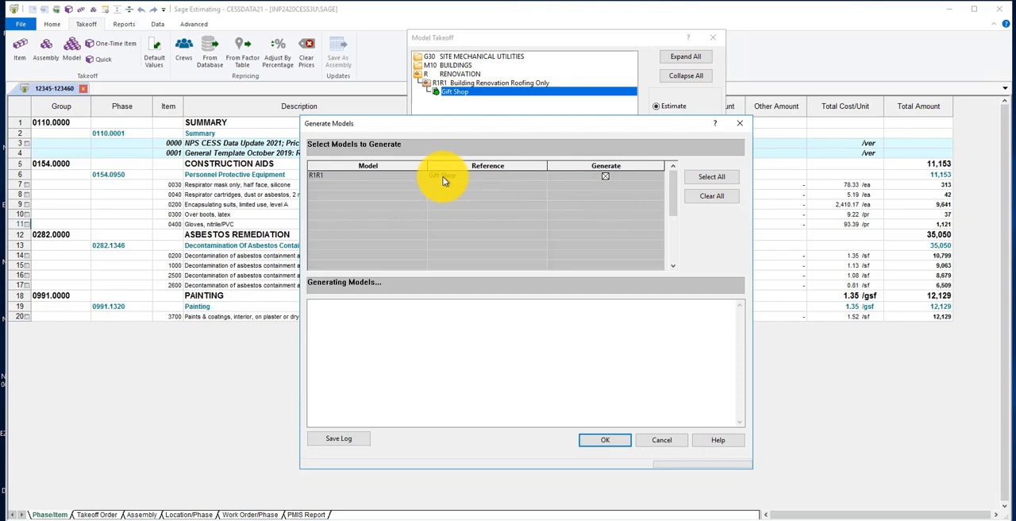
click(606, 175)
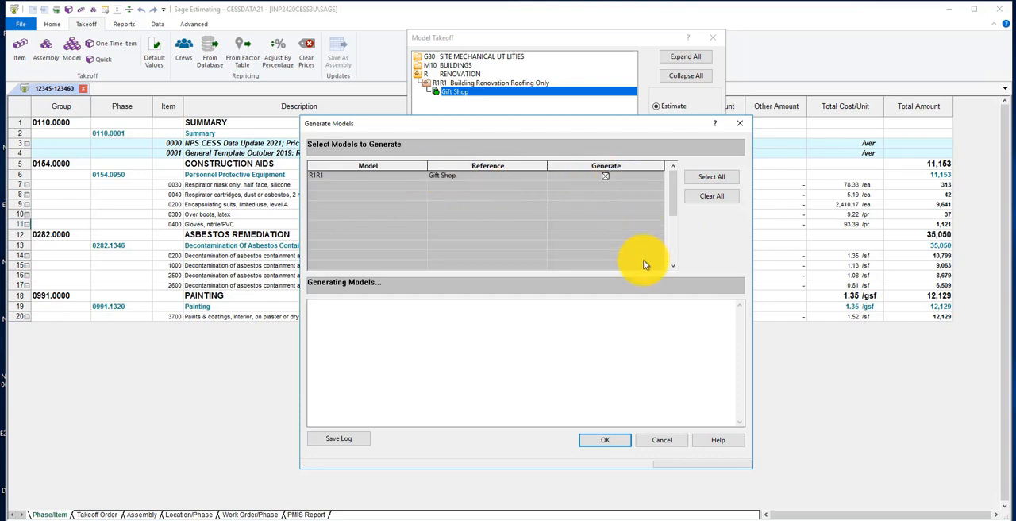
click(602, 440)
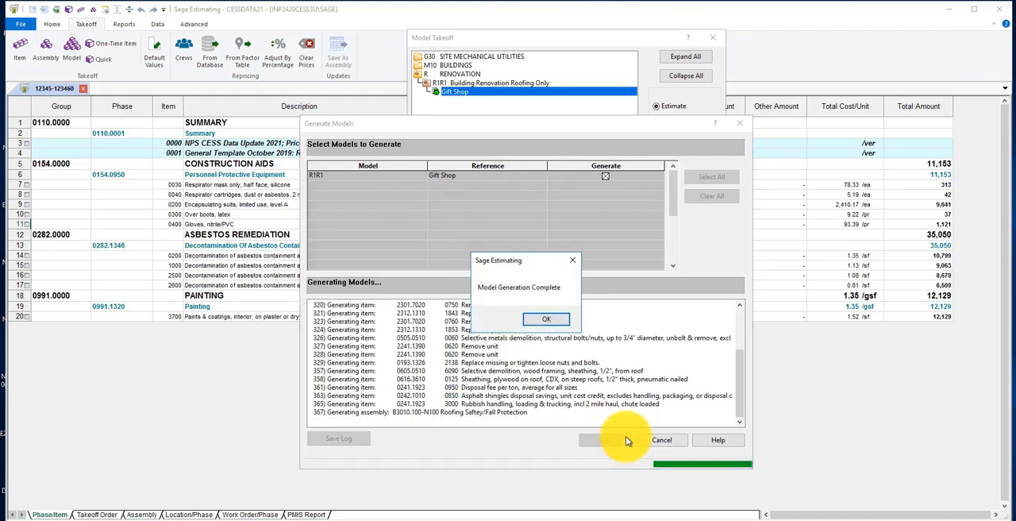
click(546, 320)
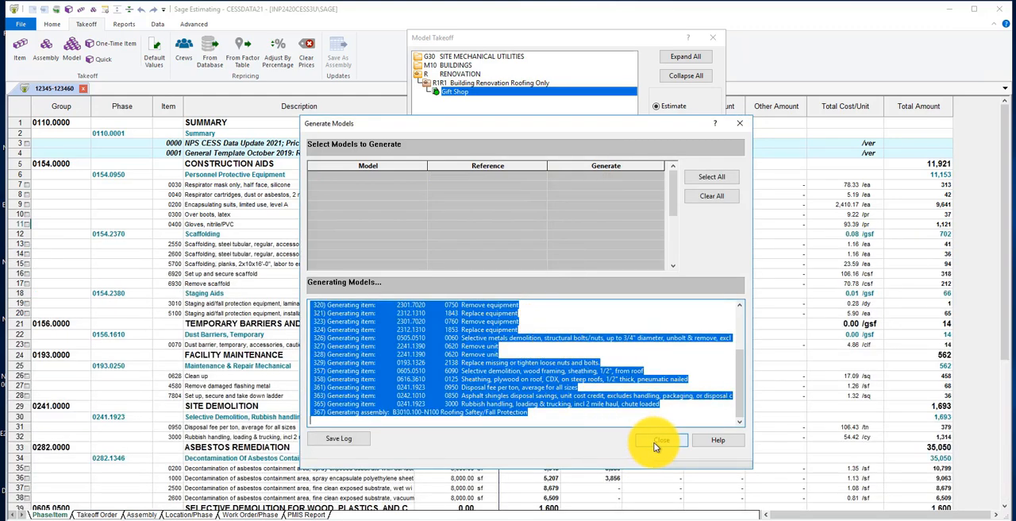
click(655, 442)
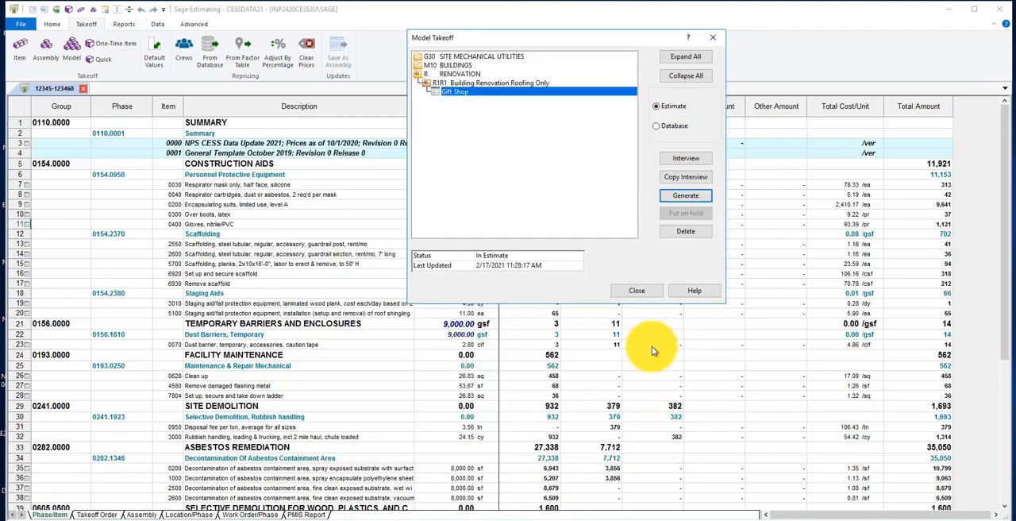
click(634, 292)
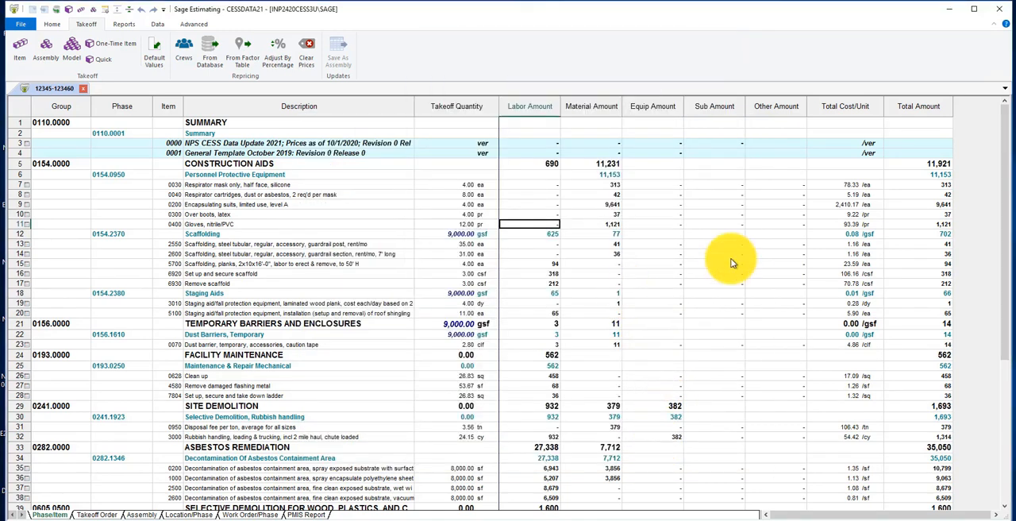
Show the estimate's totals and set the Remoteness Factor rate to 20%
drag(1004, 131, 1007, 317)
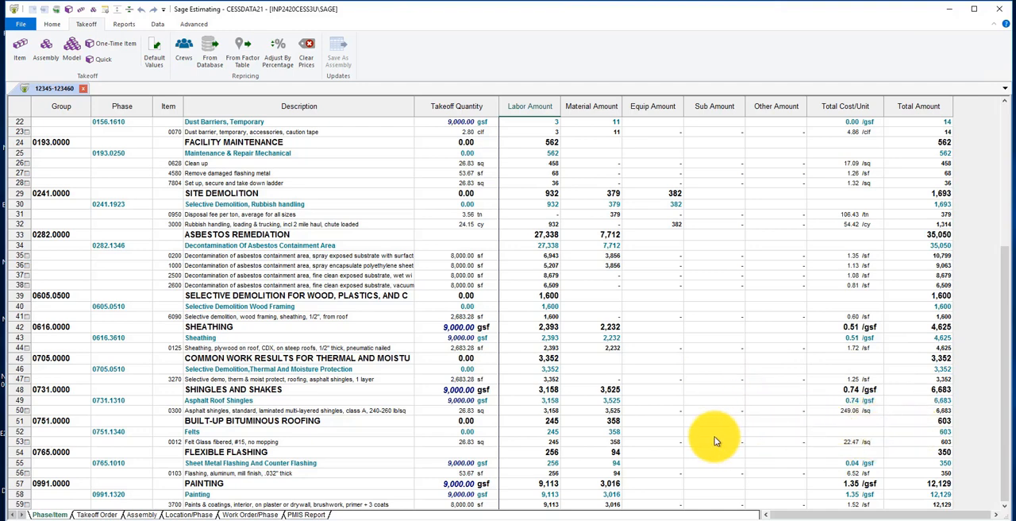
click(53, 26)
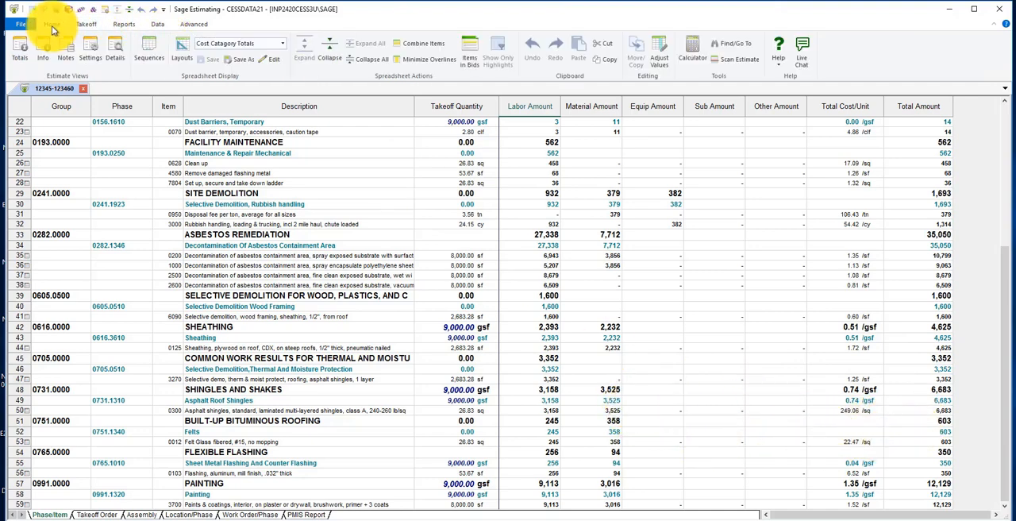
click(21, 61)
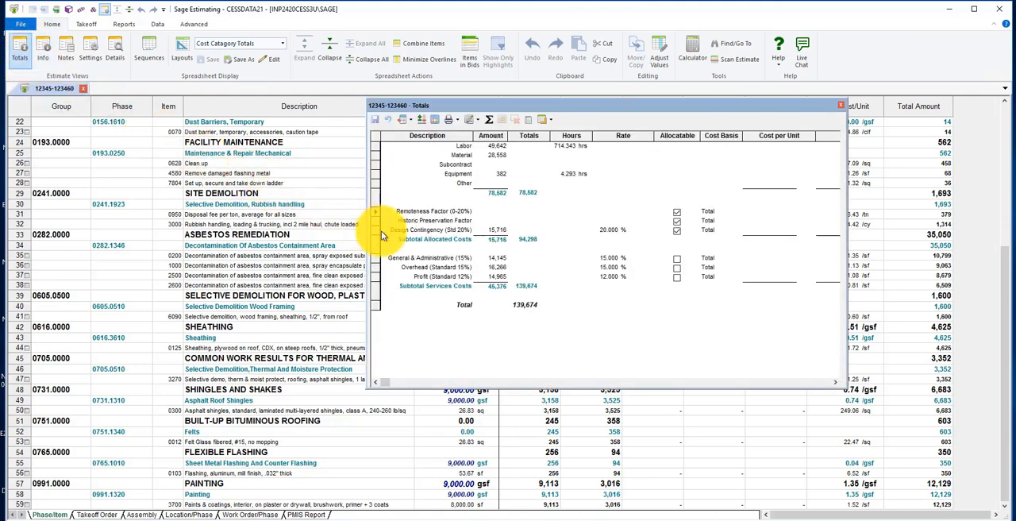
click(603, 211)
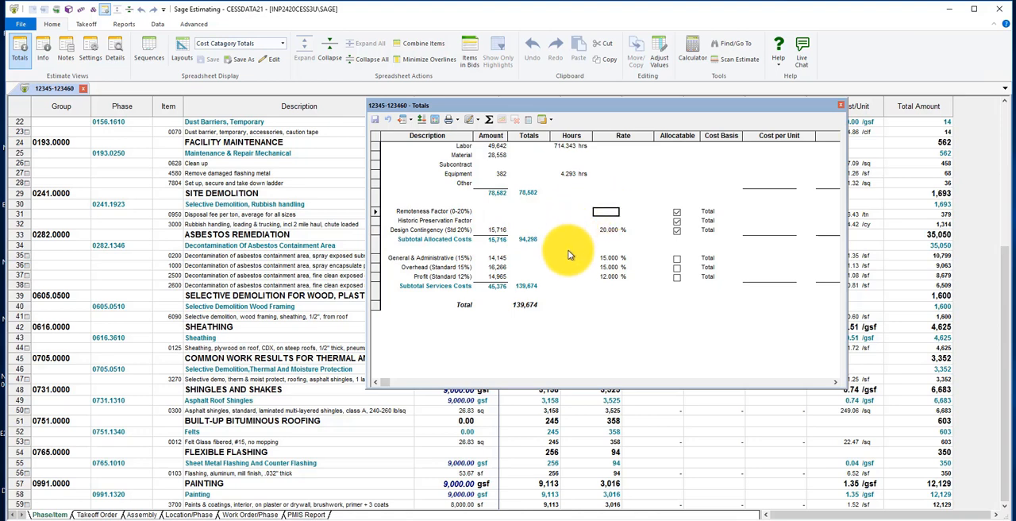
text(20)
key(Return)
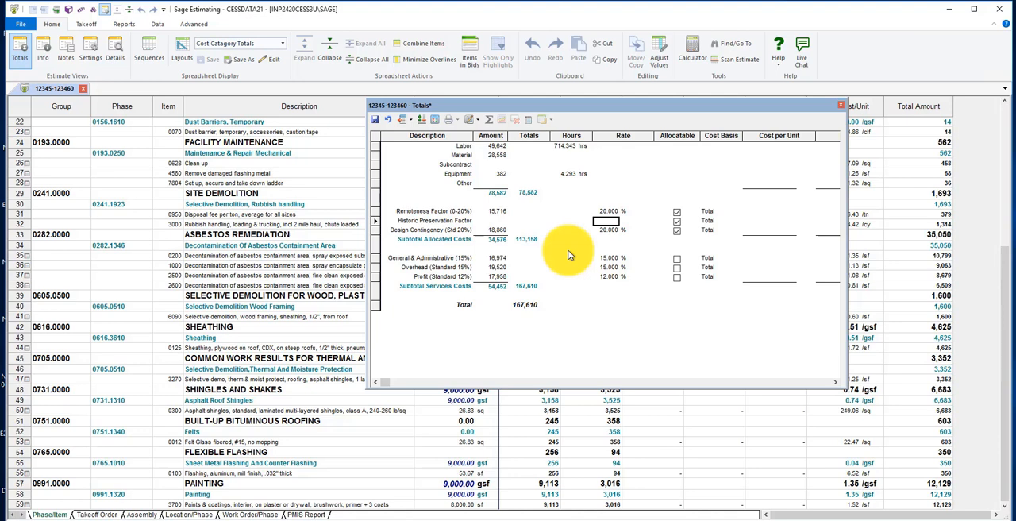
text(50)
key(Tab)
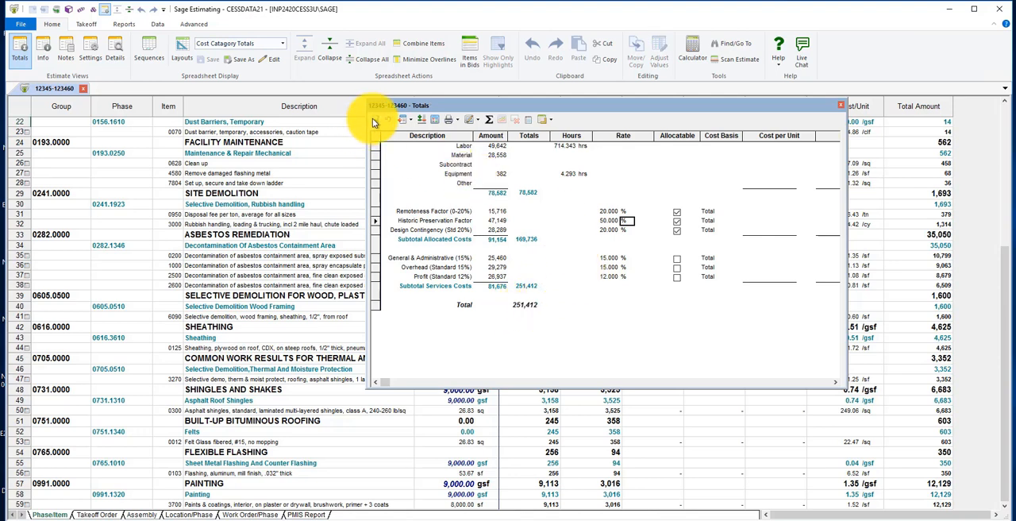
click(843, 106)
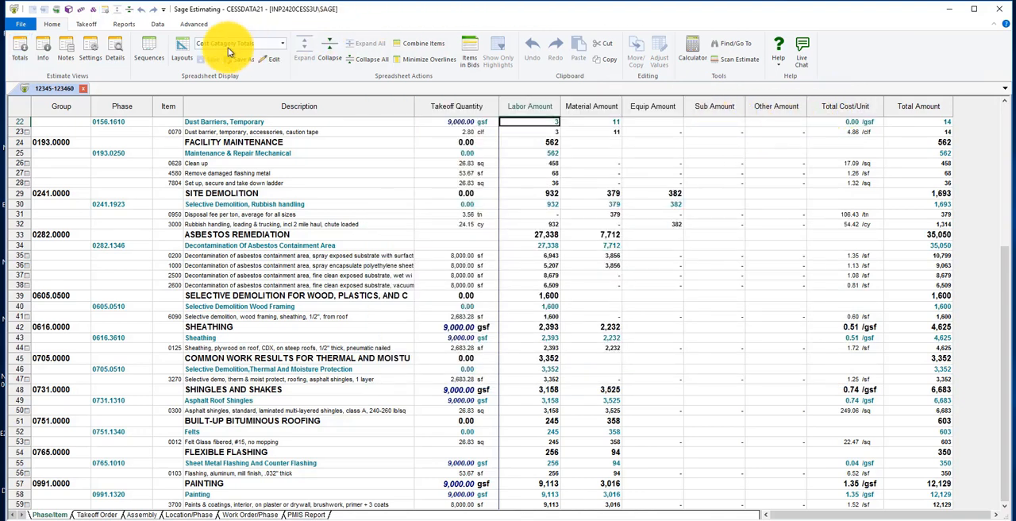
click(84, 89)
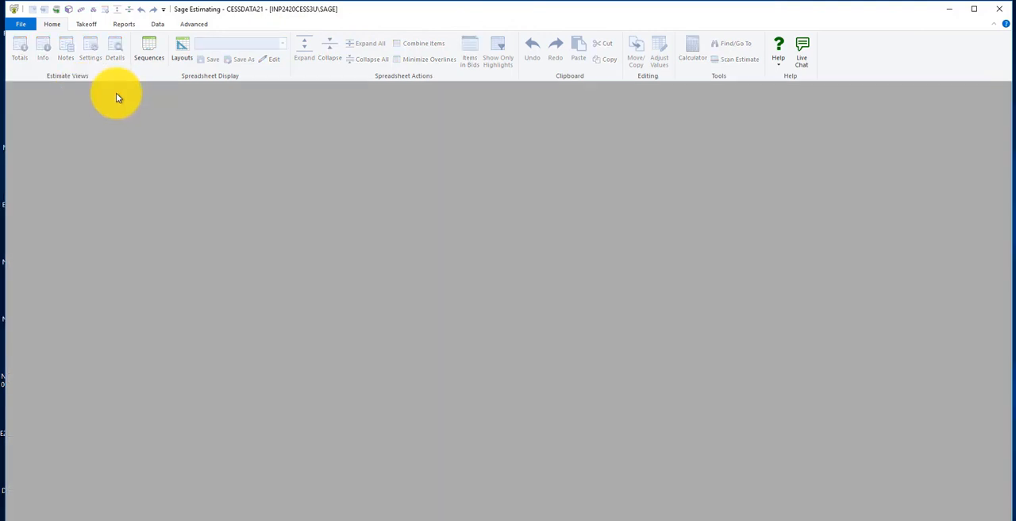